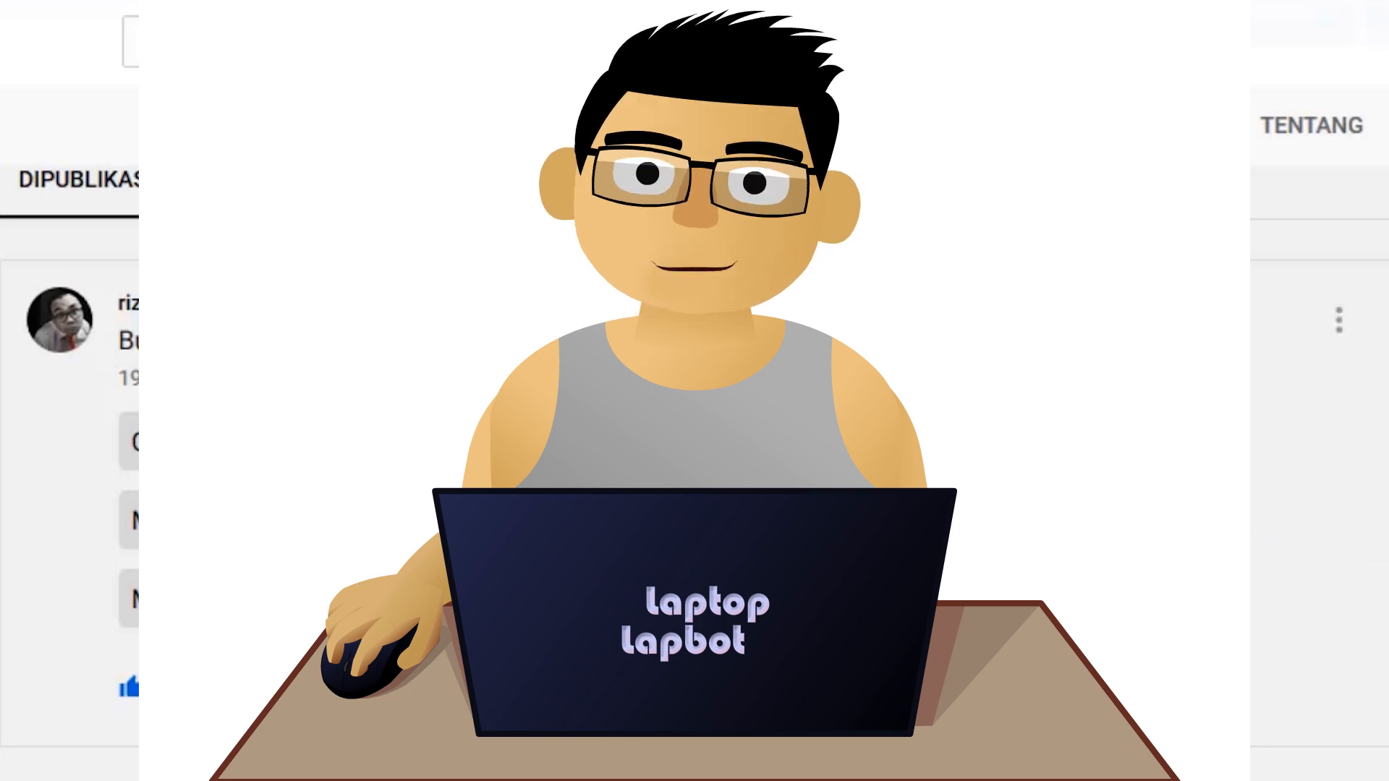
pyautogui.scroll(-3, 694, 434)
pyautogui.scroll(4, 694, 434)
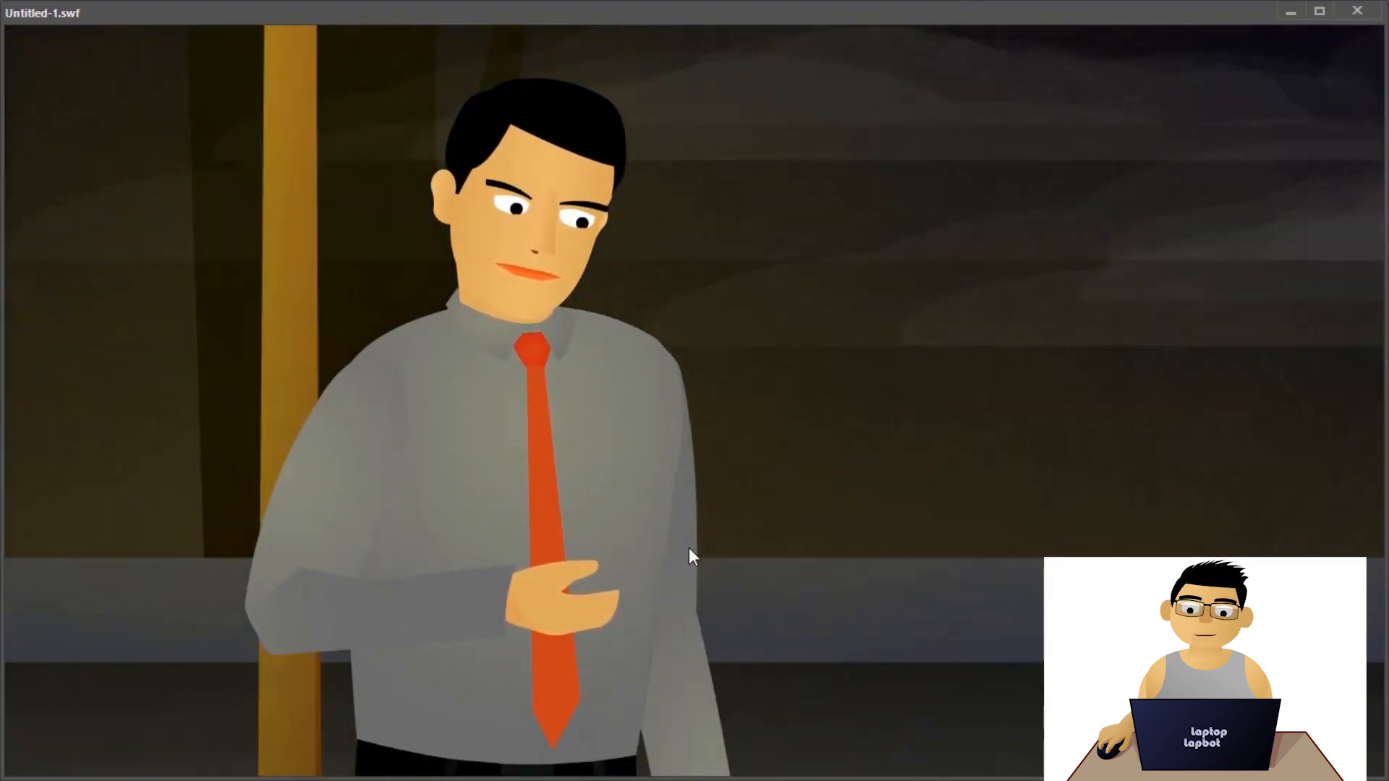
# - Play the Untitled-1 animation in a test movie preview and close the preview
pyautogui.click(1357, 13)
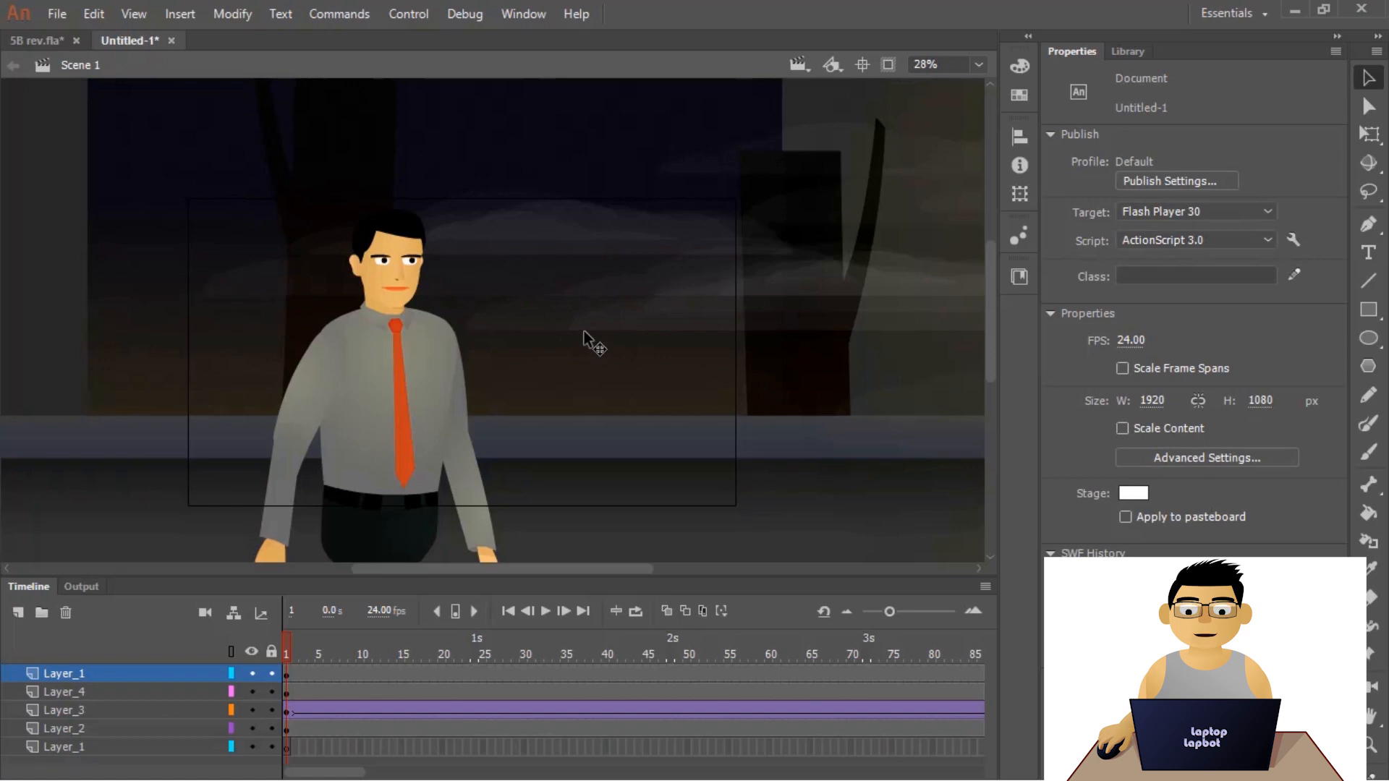
pyautogui.hotkey('ctrl', 'Return')
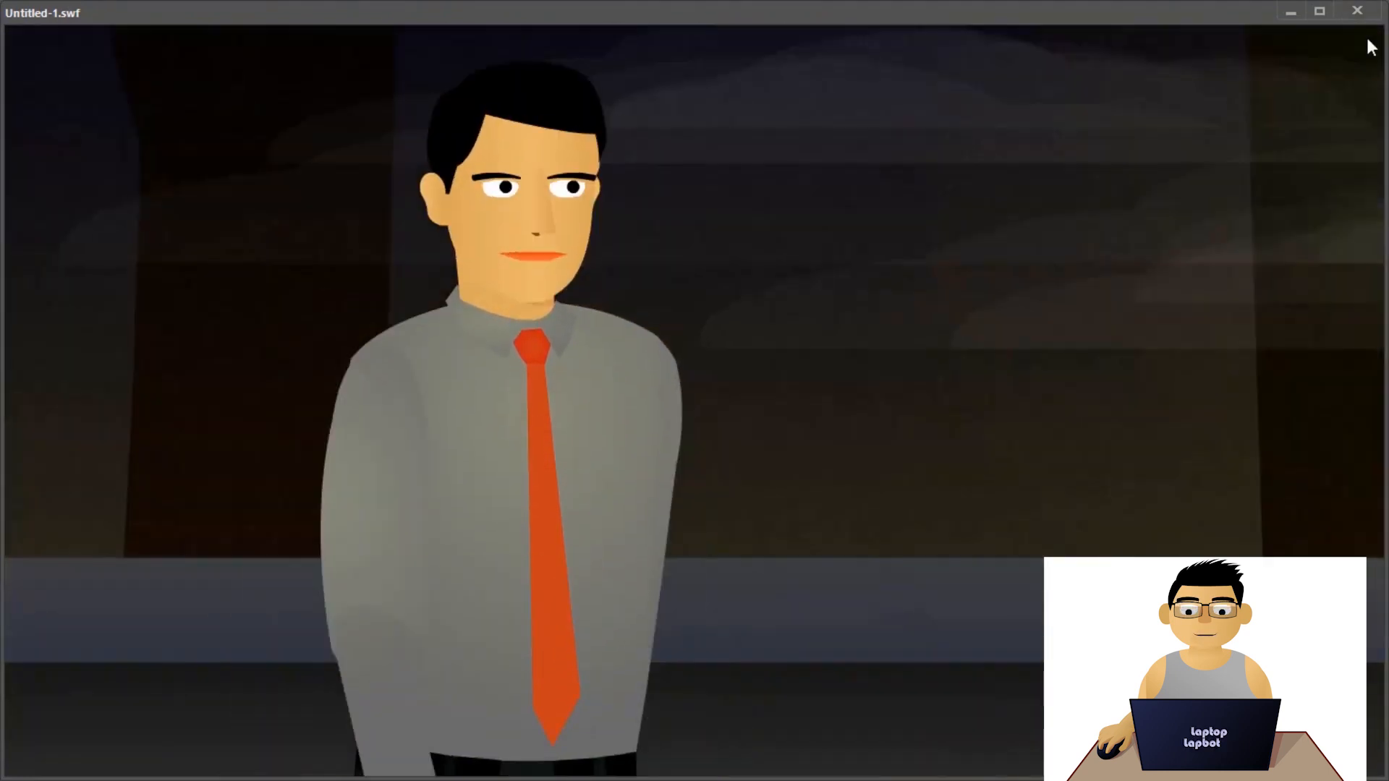
pyautogui.click(1358, 11)
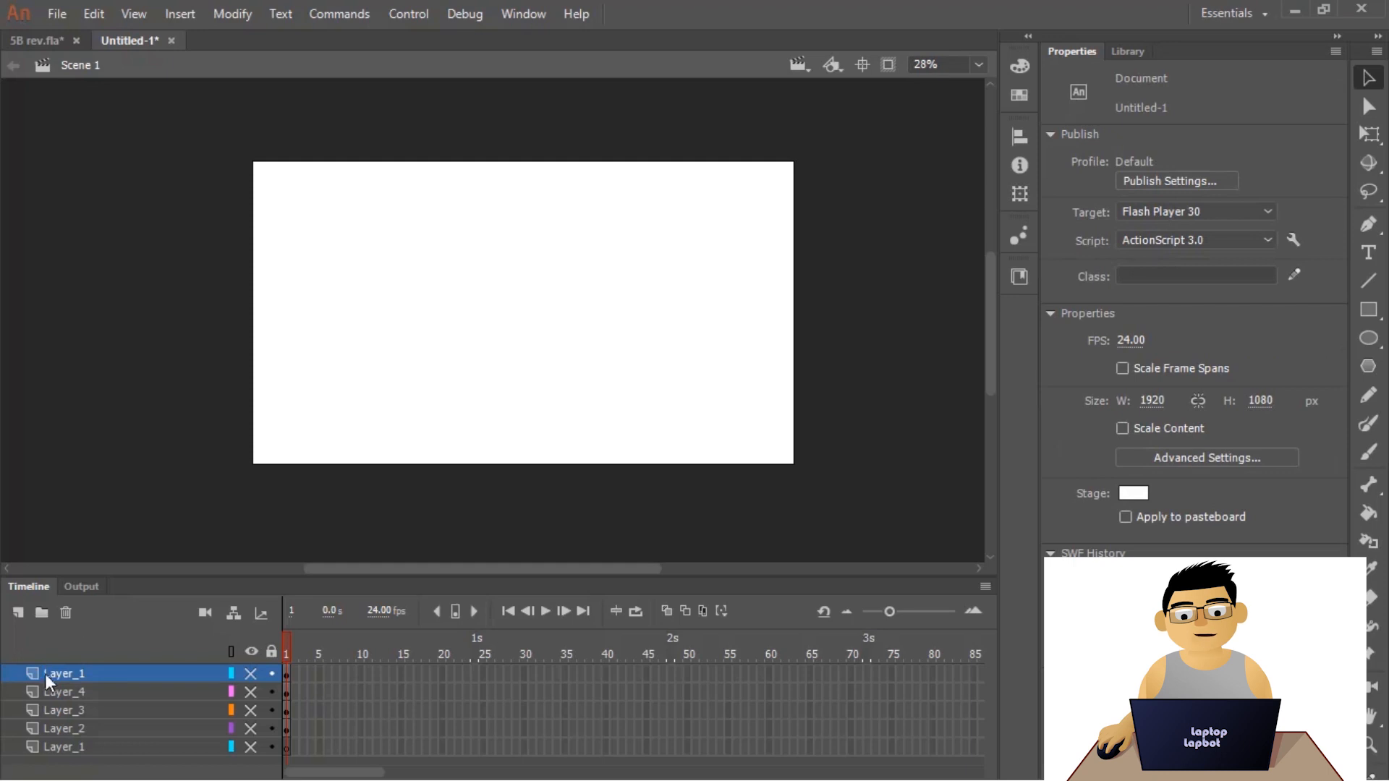
# - Make the uppermost Layer_1 visible and select the man character instance on the stage
pyautogui.click(67, 676)
pyautogui.click(251, 674)
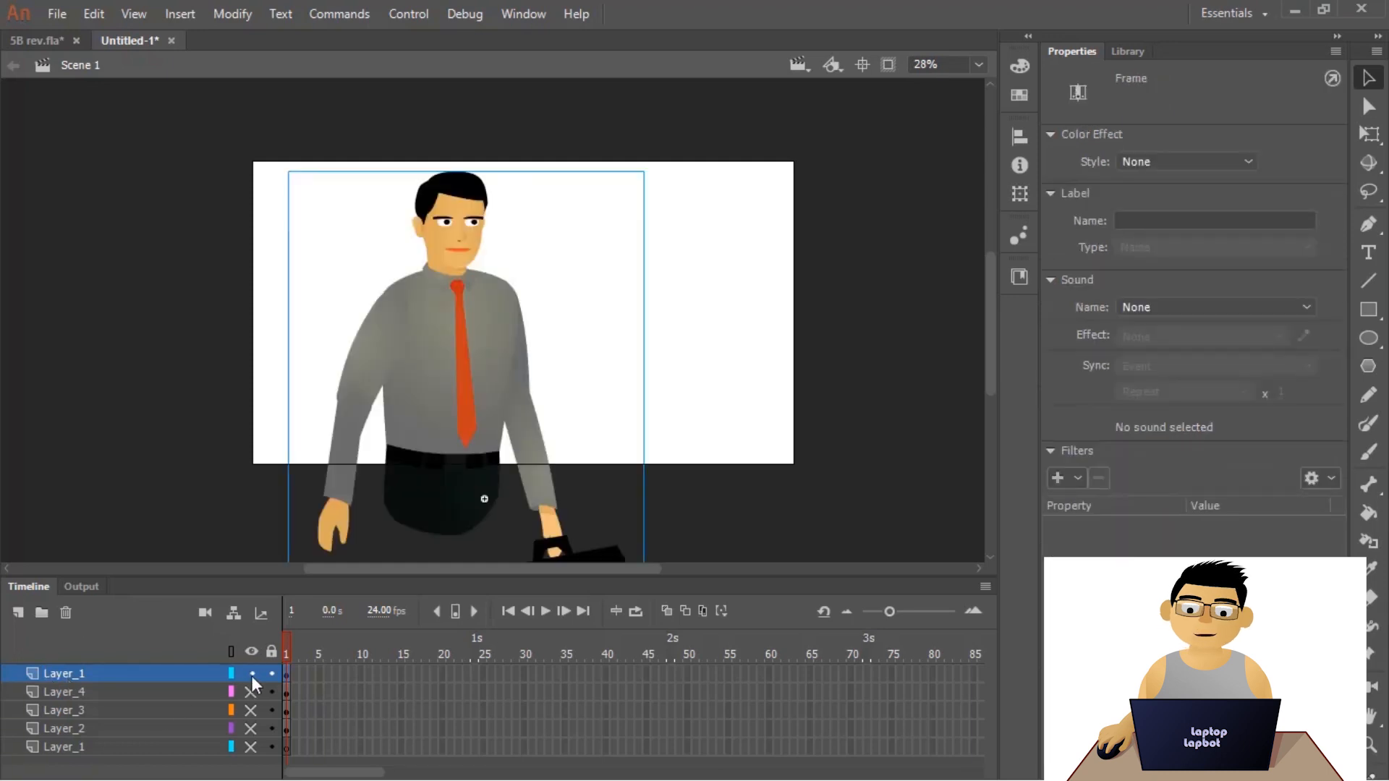
pyautogui.click(323, 255)
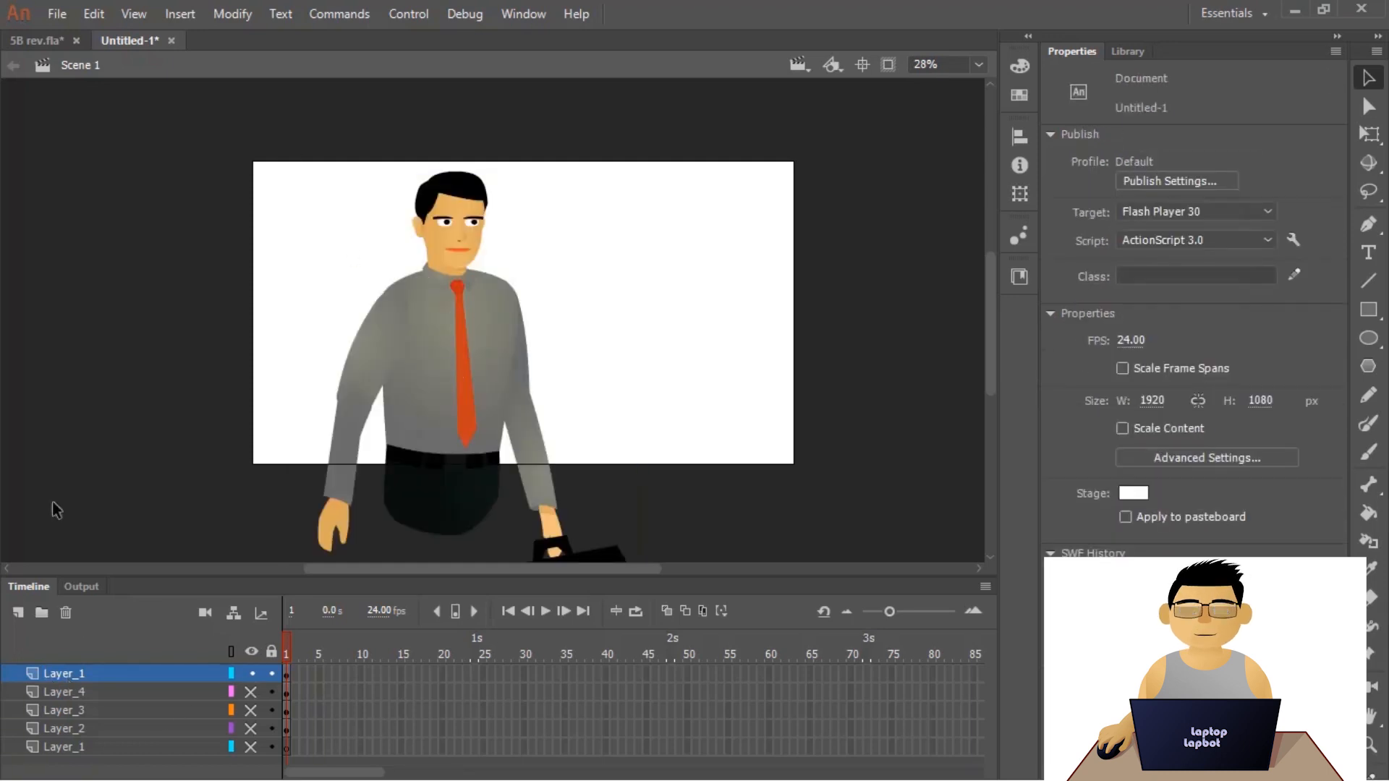
pyautogui.click(449, 407)
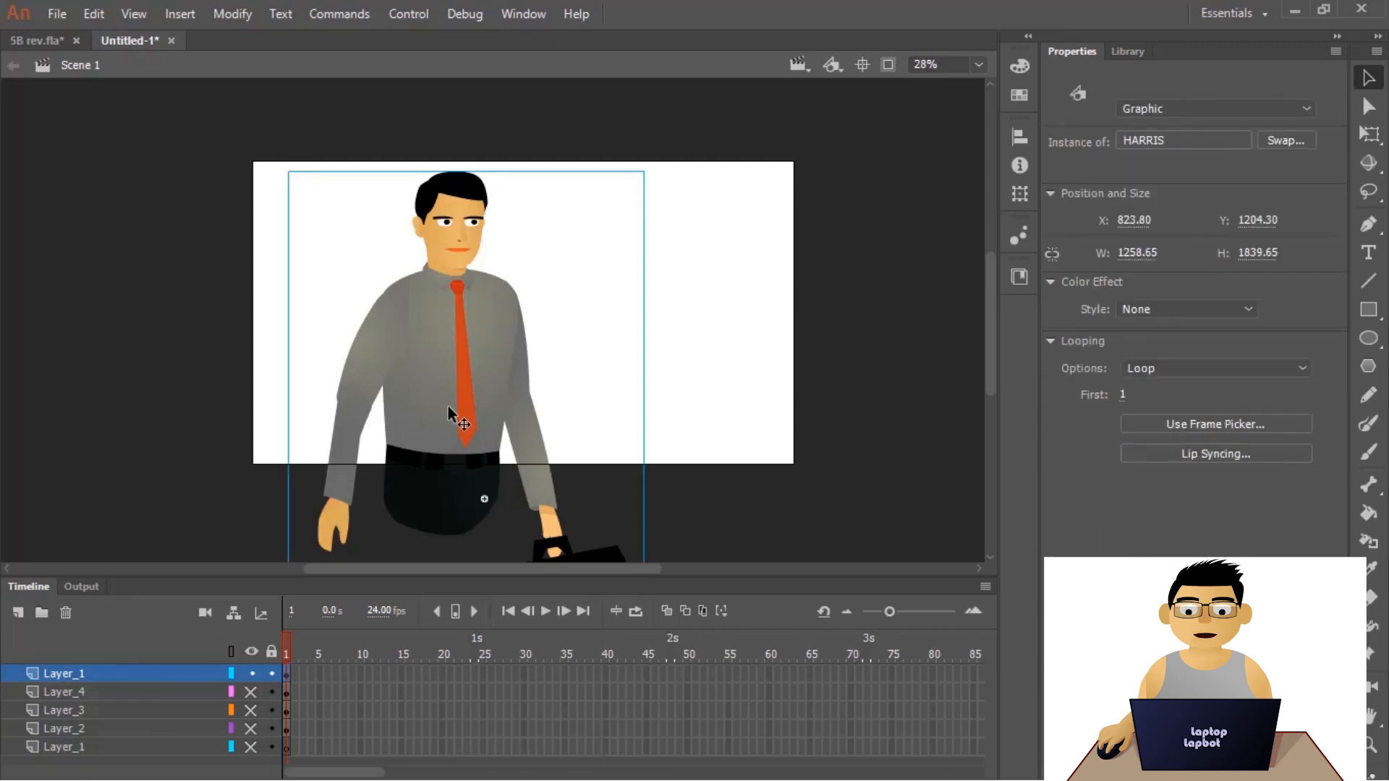
# - Examine the man character from the head down to the briefcase below the stage
pyautogui.scroll(-3, 434, 470)
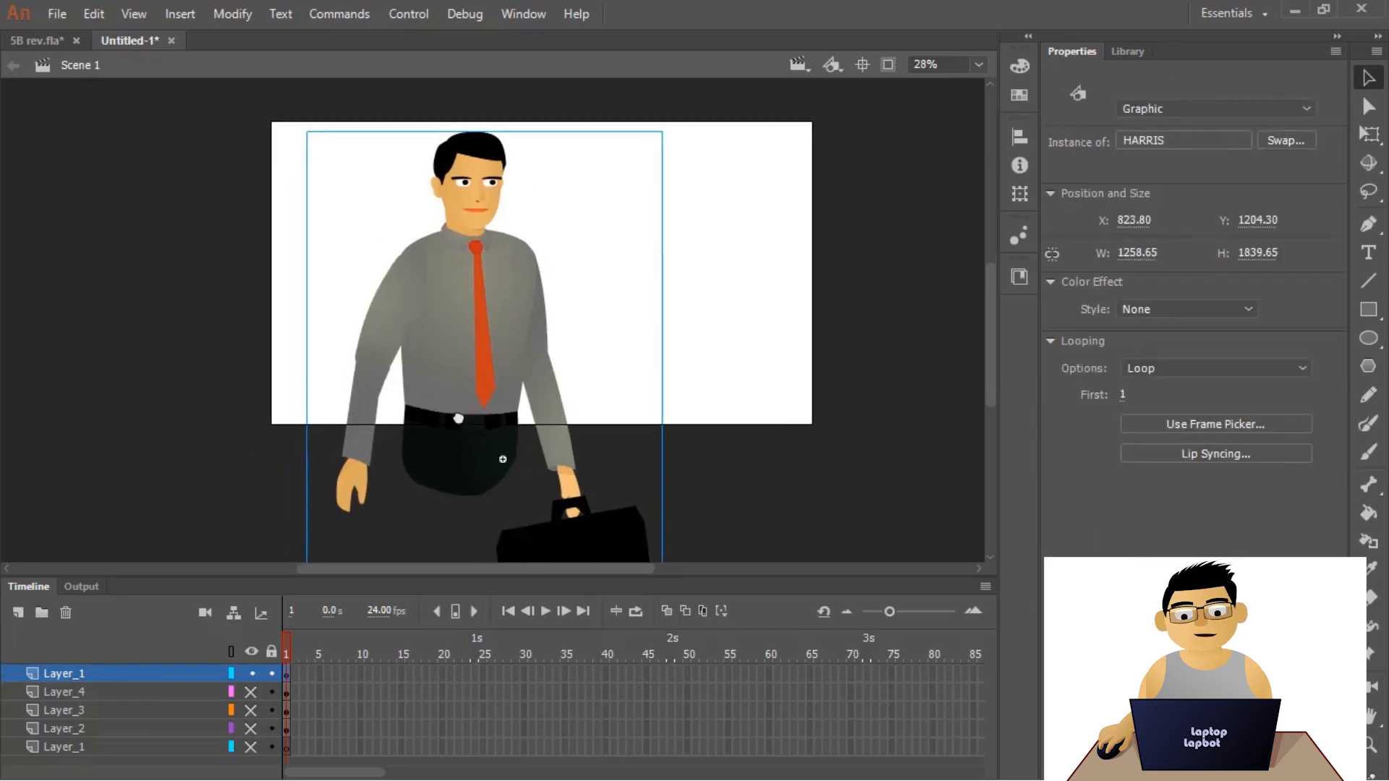
pyautogui.scroll(1, 519, 378)
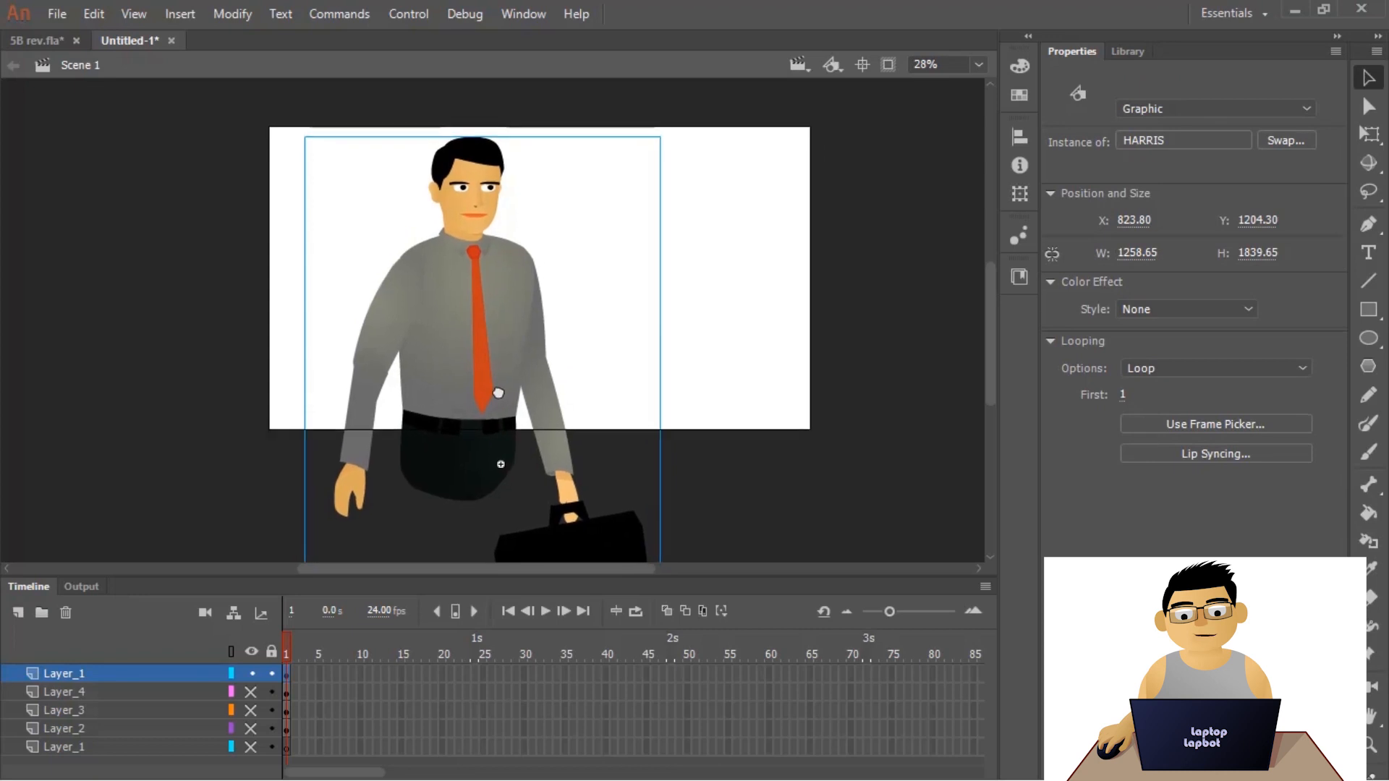
pyautogui.scroll(-2, 510, 374)
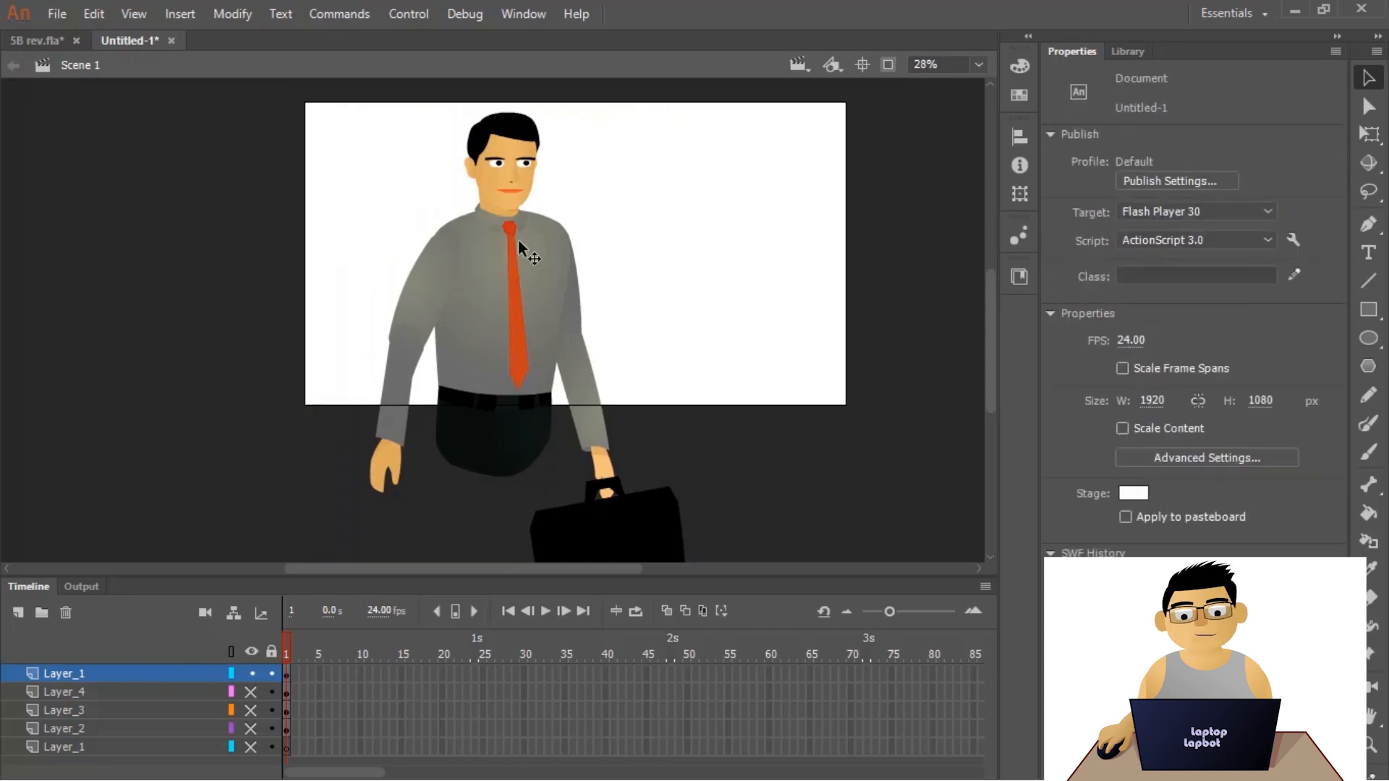
pyautogui.click(519, 242)
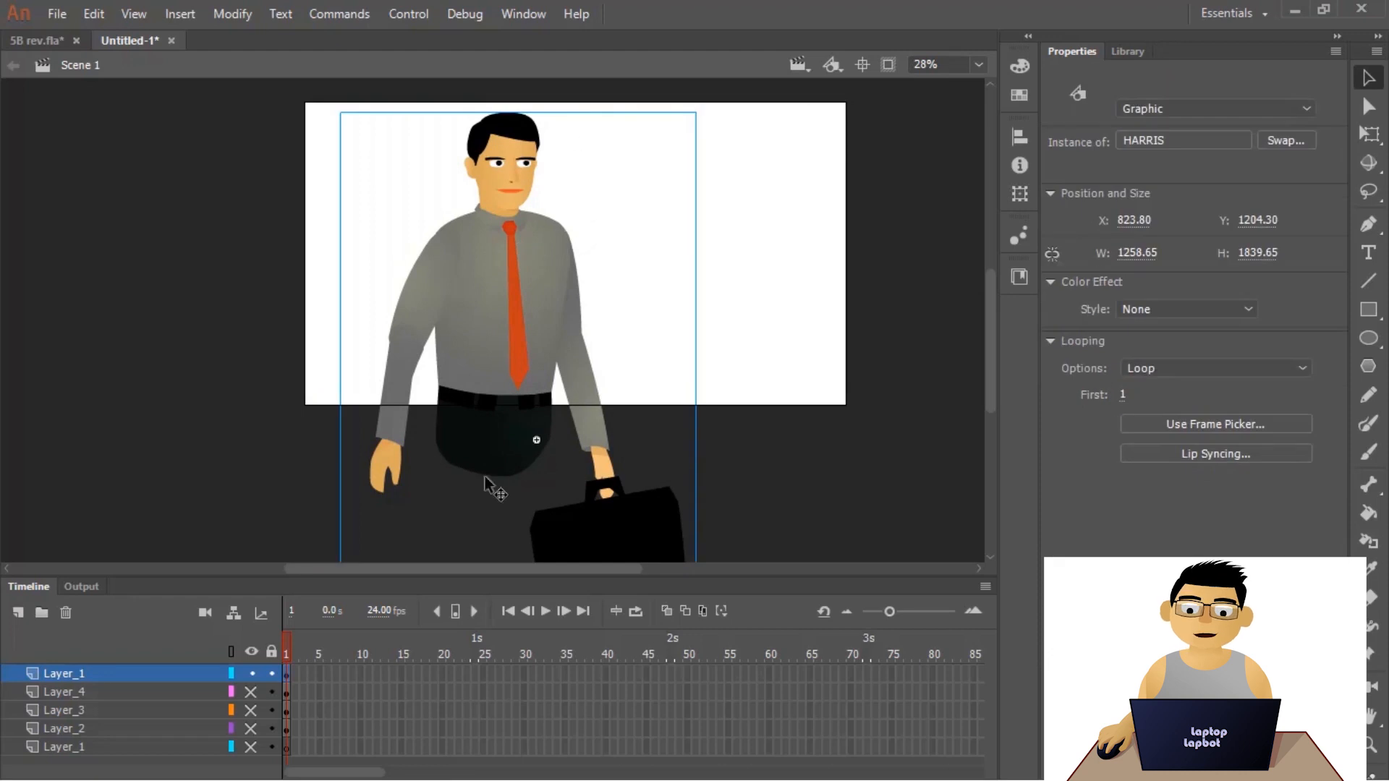
pyautogui.scroll(-5, 559, 227)
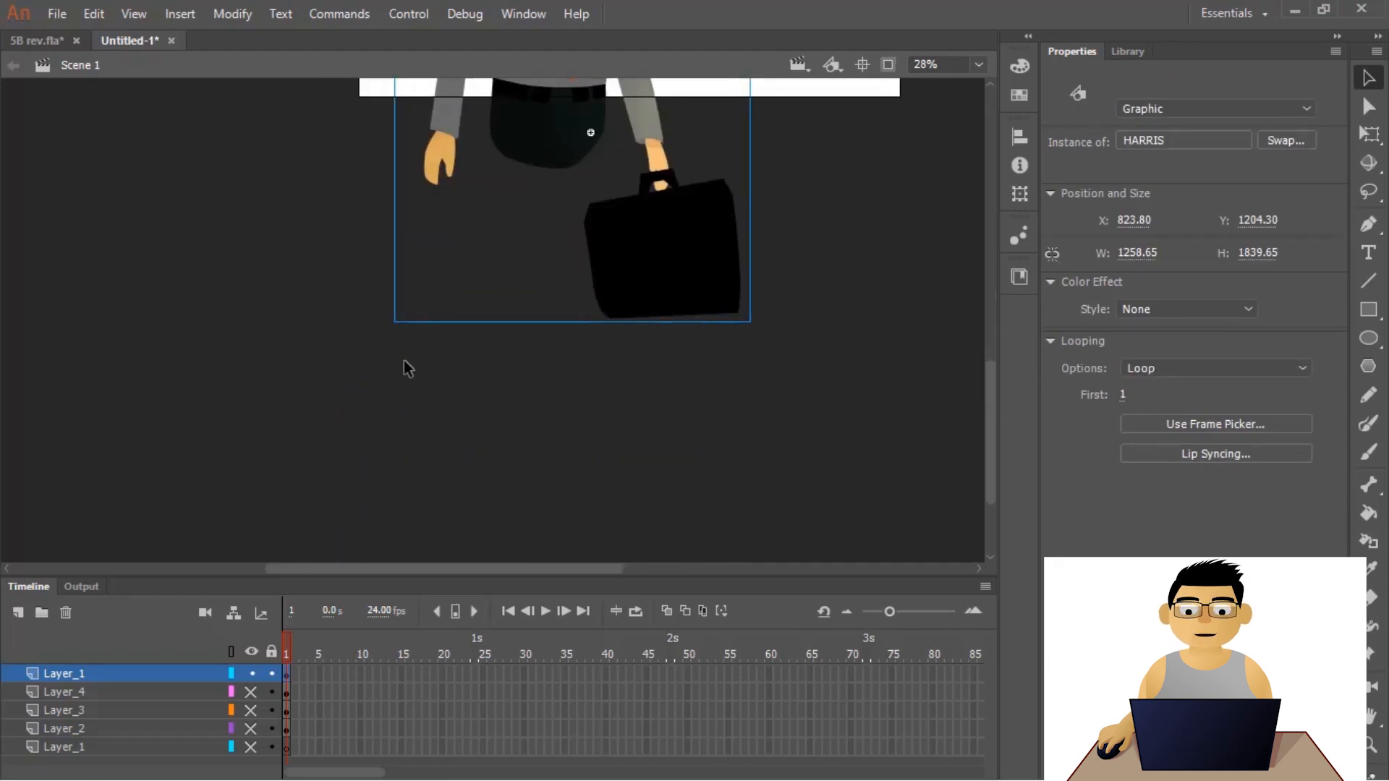
pyautogui.scroll(2, 521, 245)
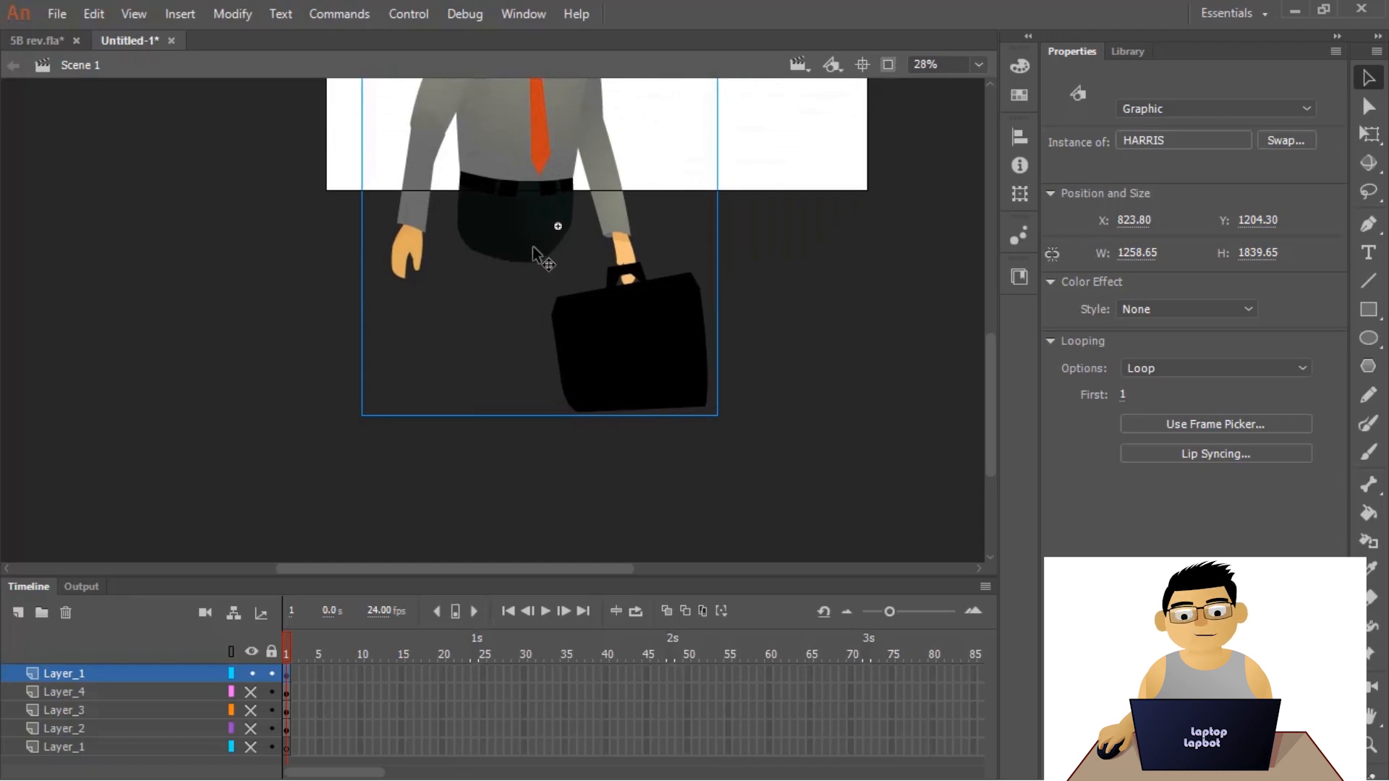
pyautogui.scroll(3, 465, 301)
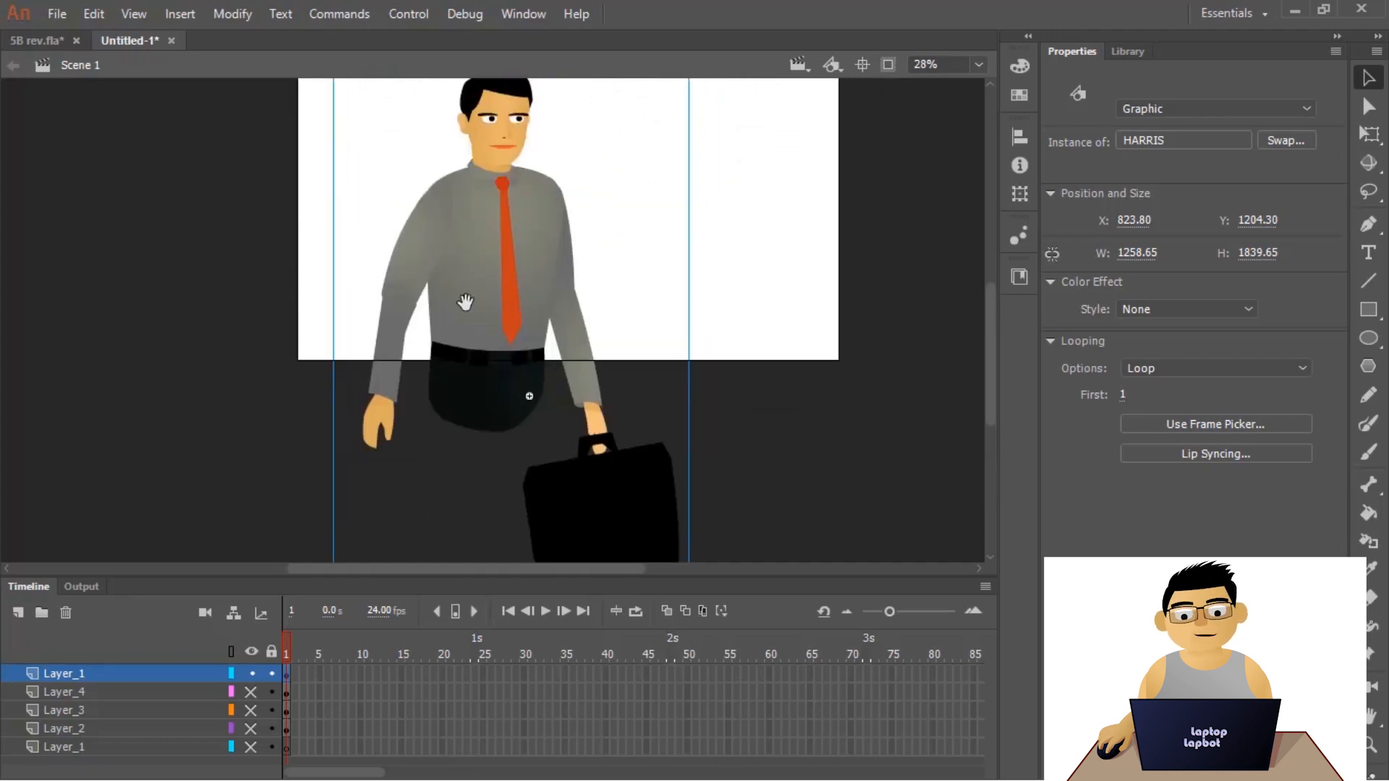
pyautogui.scroll(1, 465, 301)
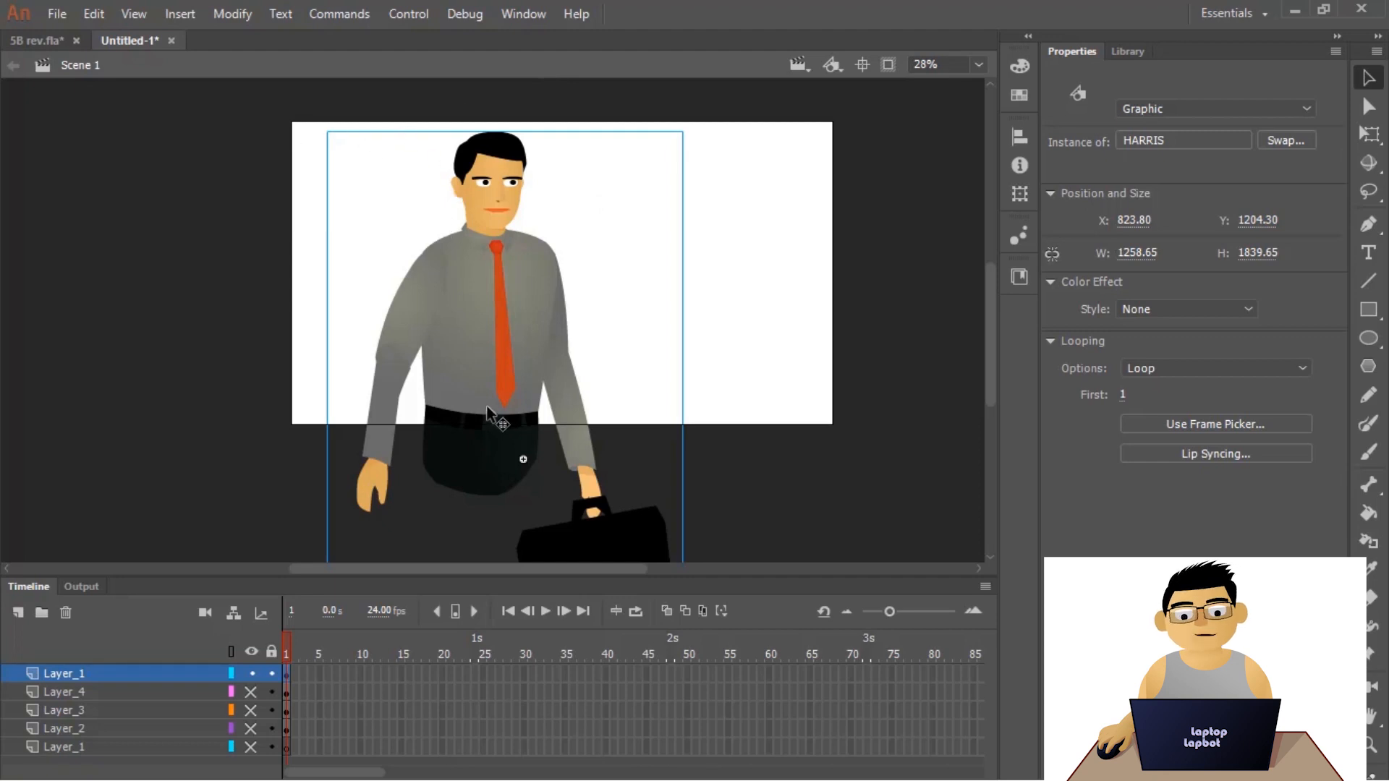
pyautogui.scroll(-3, 487, 411)
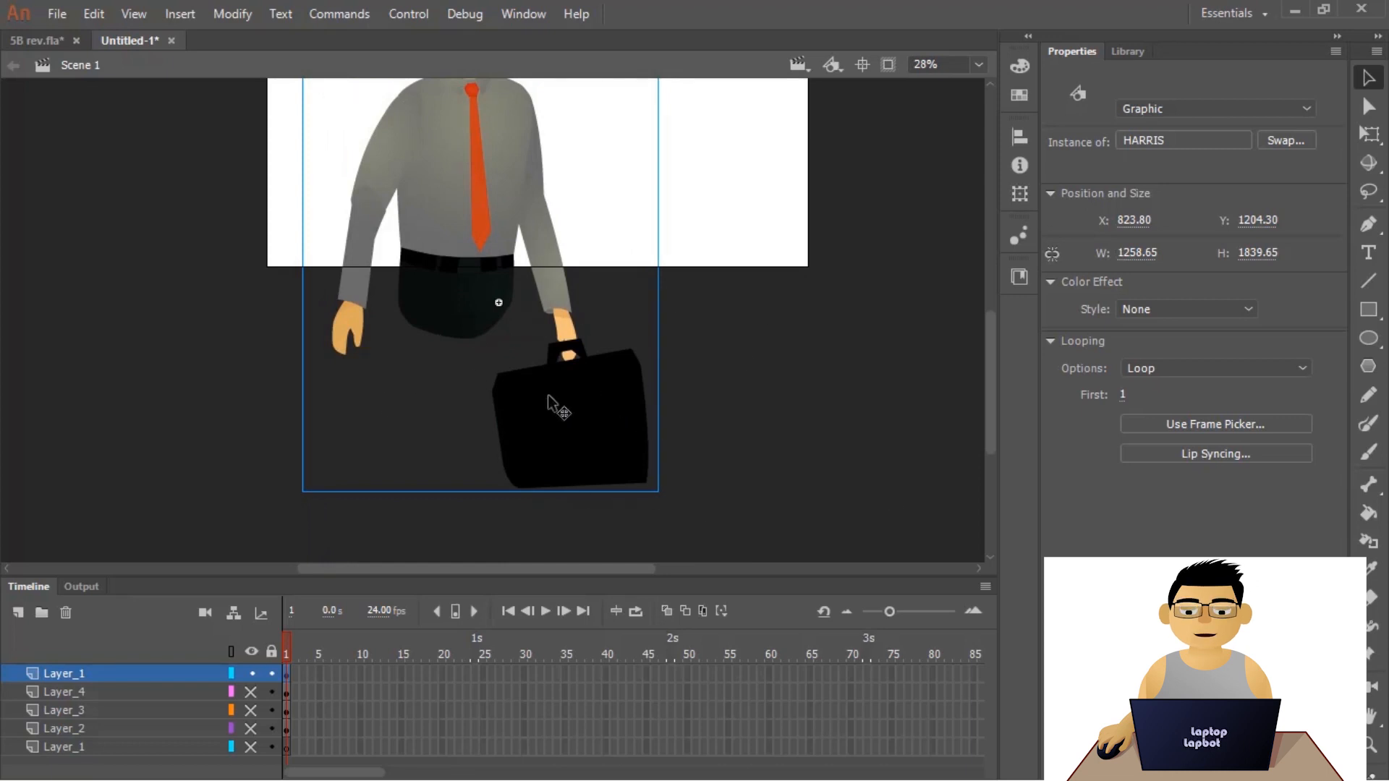
pyautogui.scroll(3, 513, 324)
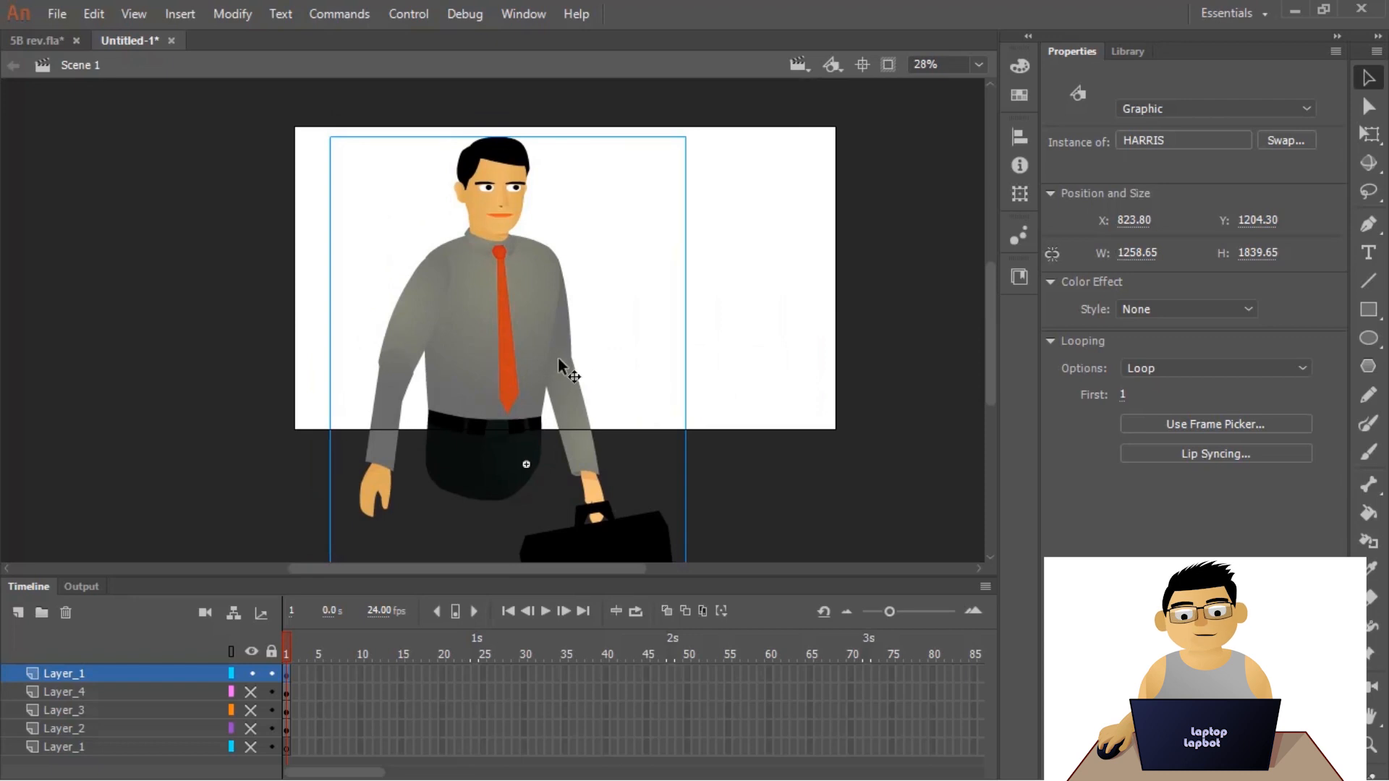
pyautogui.hscroll(1, 536, 311)
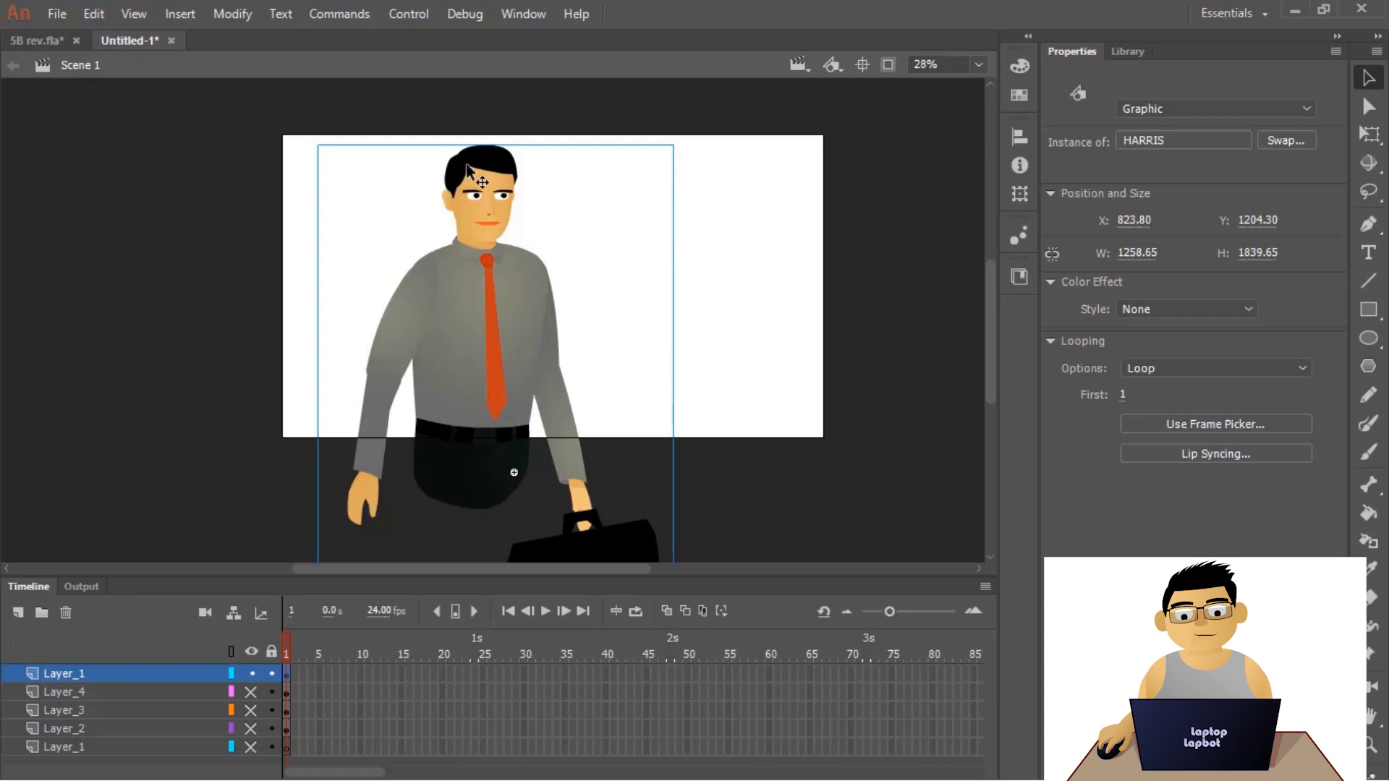
# - Delete Layer_2 above the kepala layer inside the man character symbol, and return to Scene 1
pyautogui.doubleClick(487, 186)
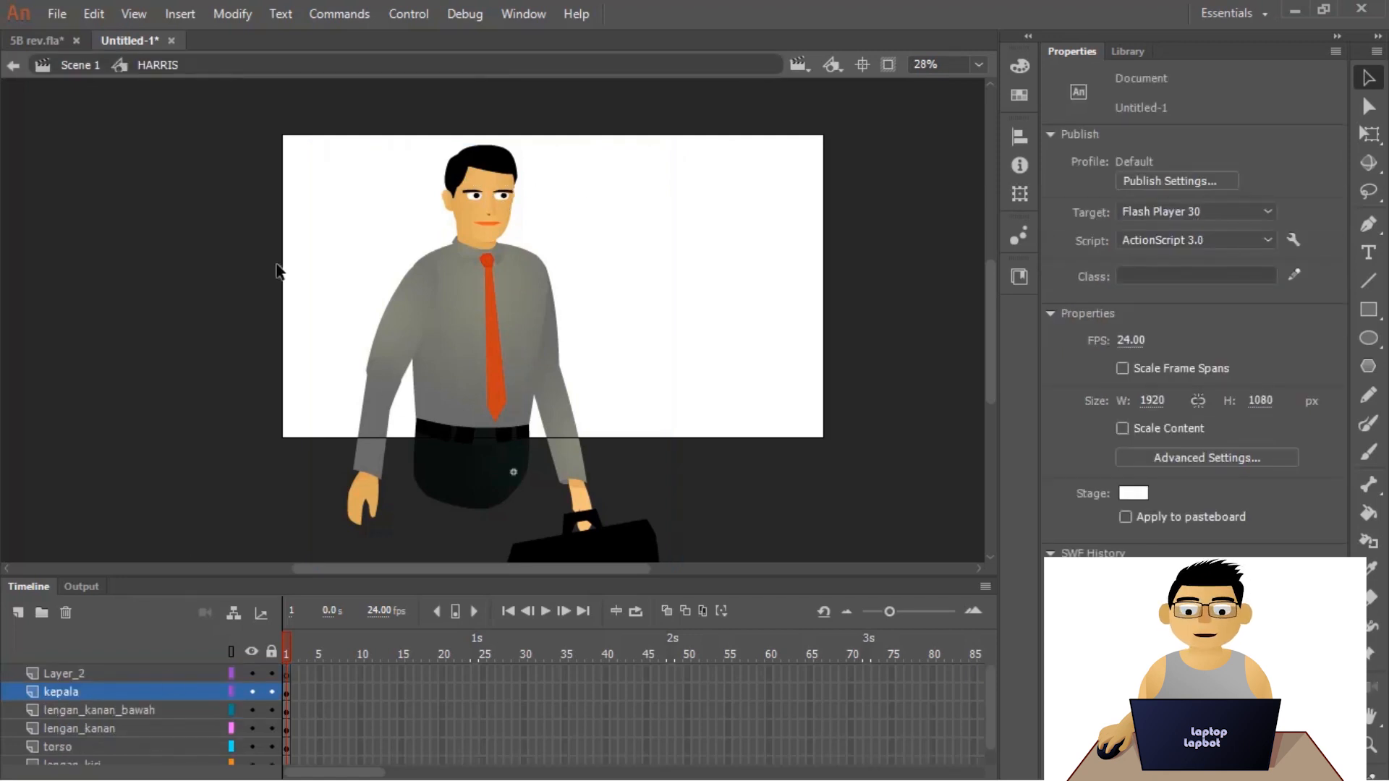
pyautogui.click(63, 673)
pyautogui.click(65, 613)
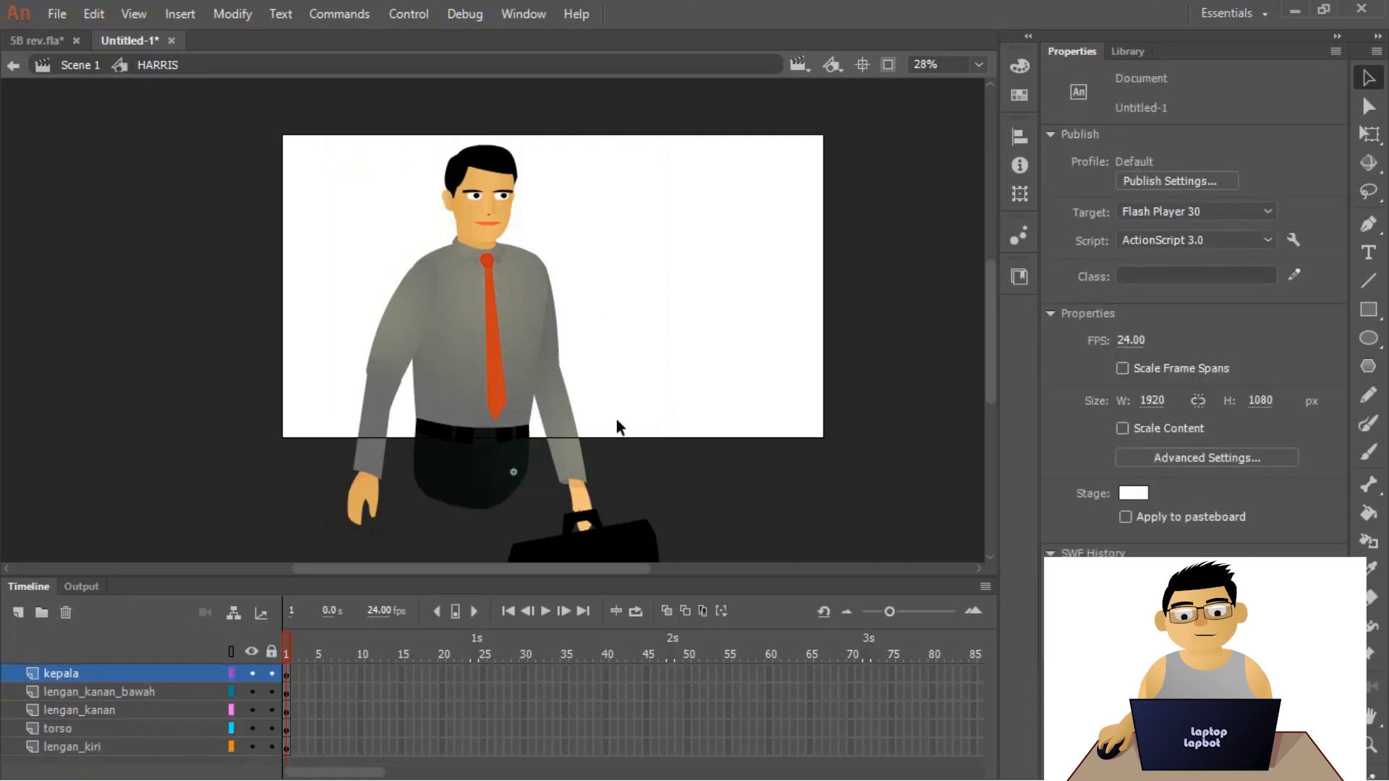
pyautogui.doubleClick(696, 231)
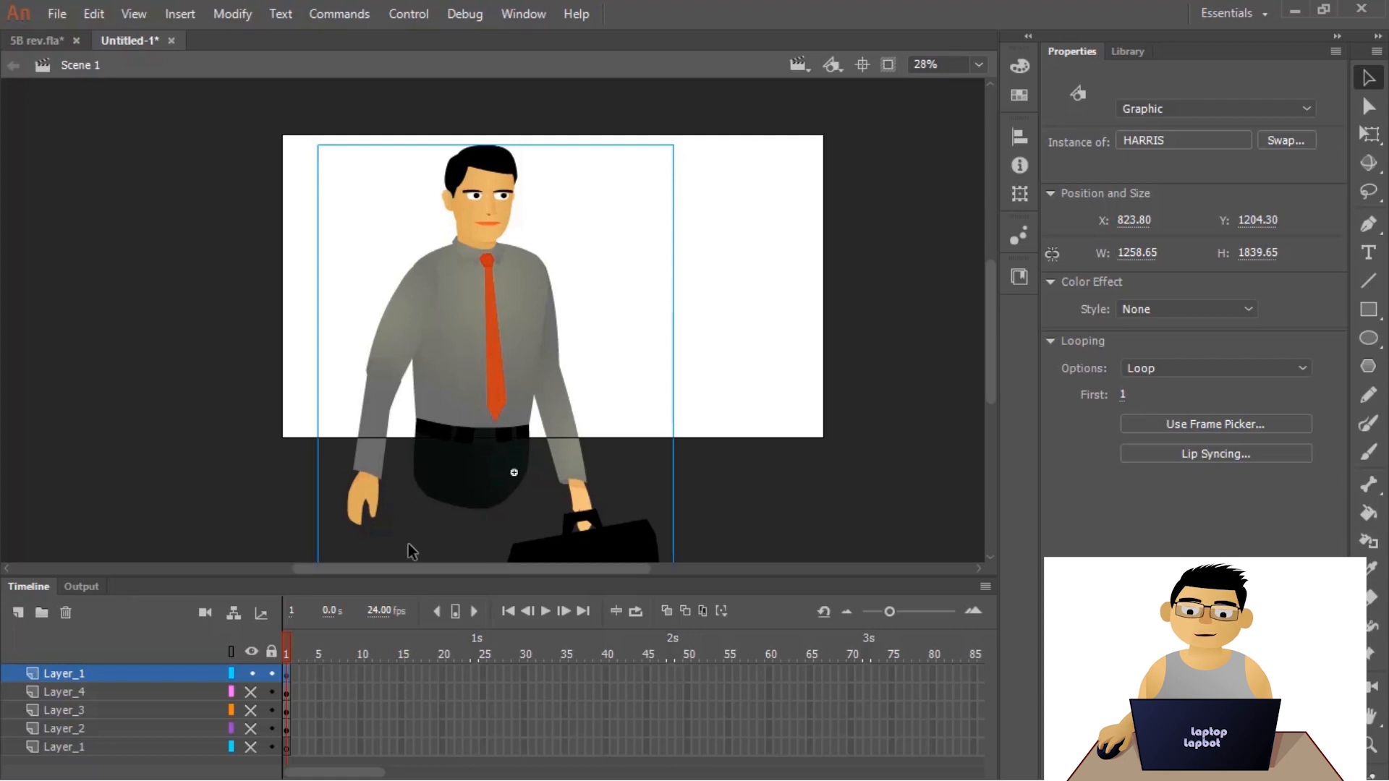
pyautogui.moveTo(555, 326); pyautogui.dragTo(509, 295)
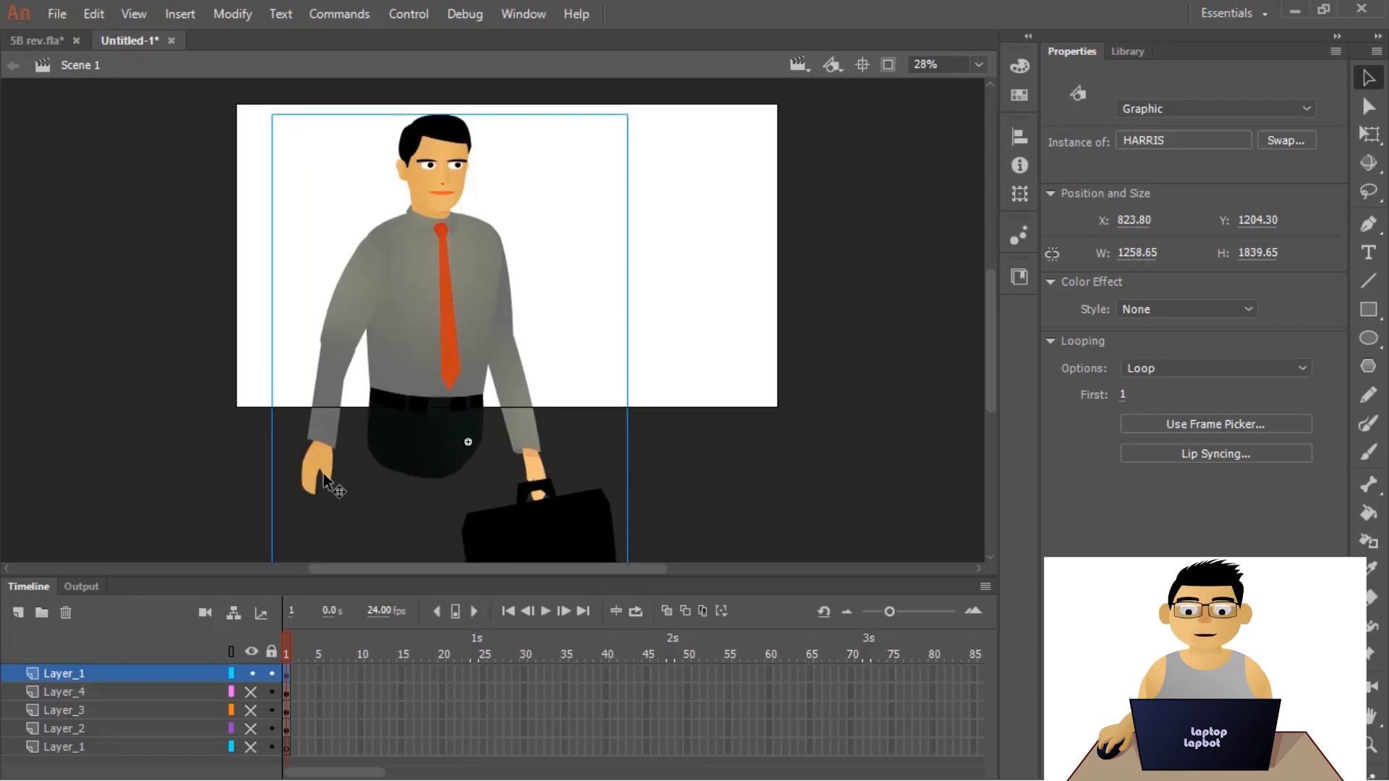
pyautogui.moveTo(444, 426); pyautogui.dragTo(460, 411)
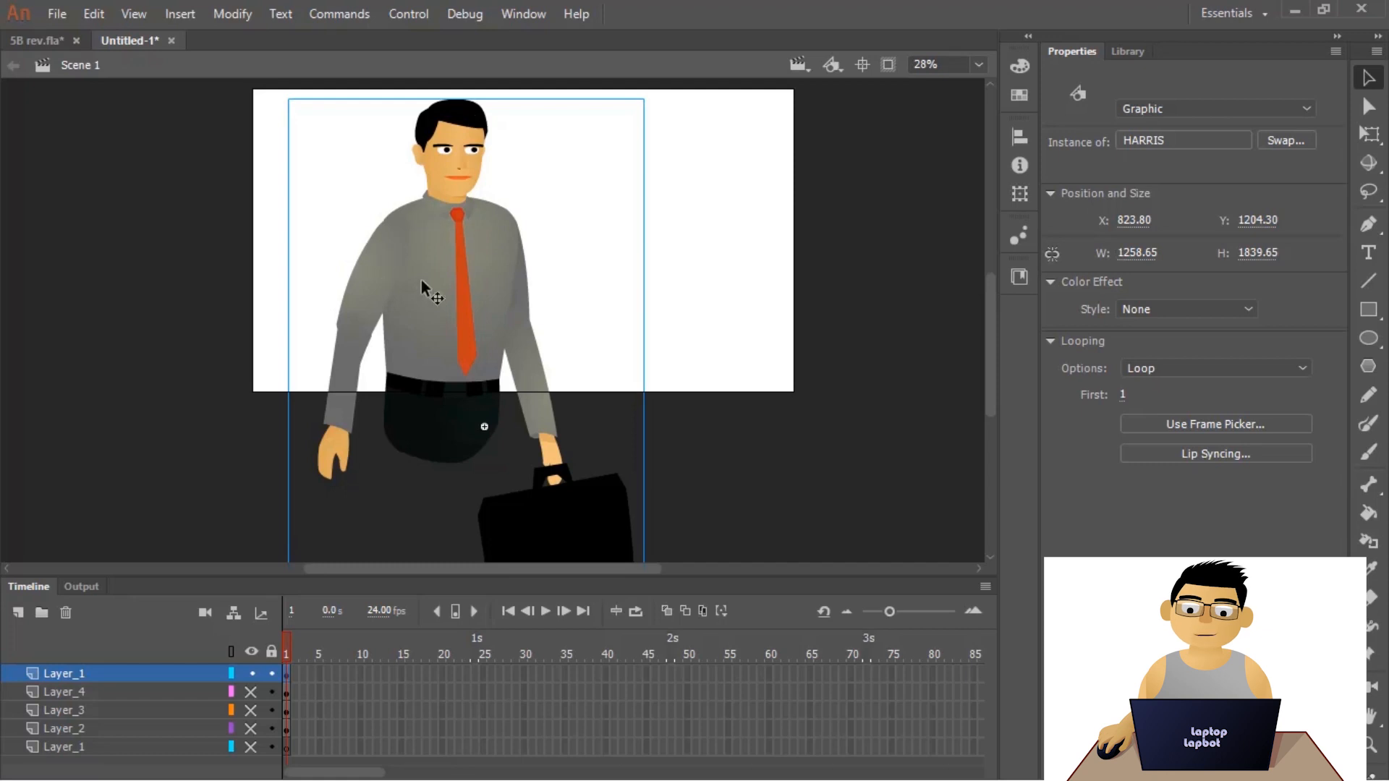
pyautogui.scroll(3, 544, 274)
pyautogui.scroll(-3, 545, 273)
pyautogui.moveTo(571, 263); pyautogui.dragTo(549, 278)
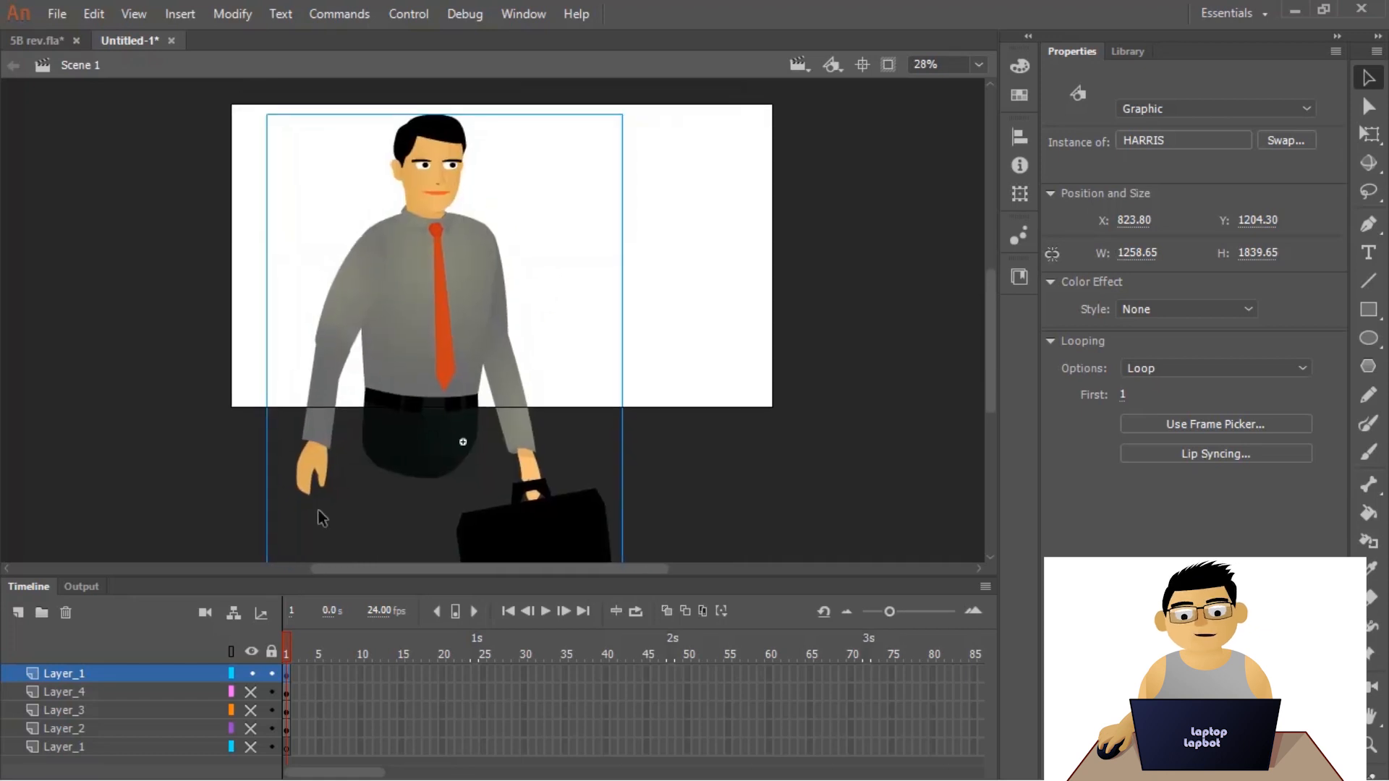
# - Rename the uppermost layer, which holds the man character, as Karakter
pyautogui.doubleClick(68, 676)
pyautogui.write('Karakter')
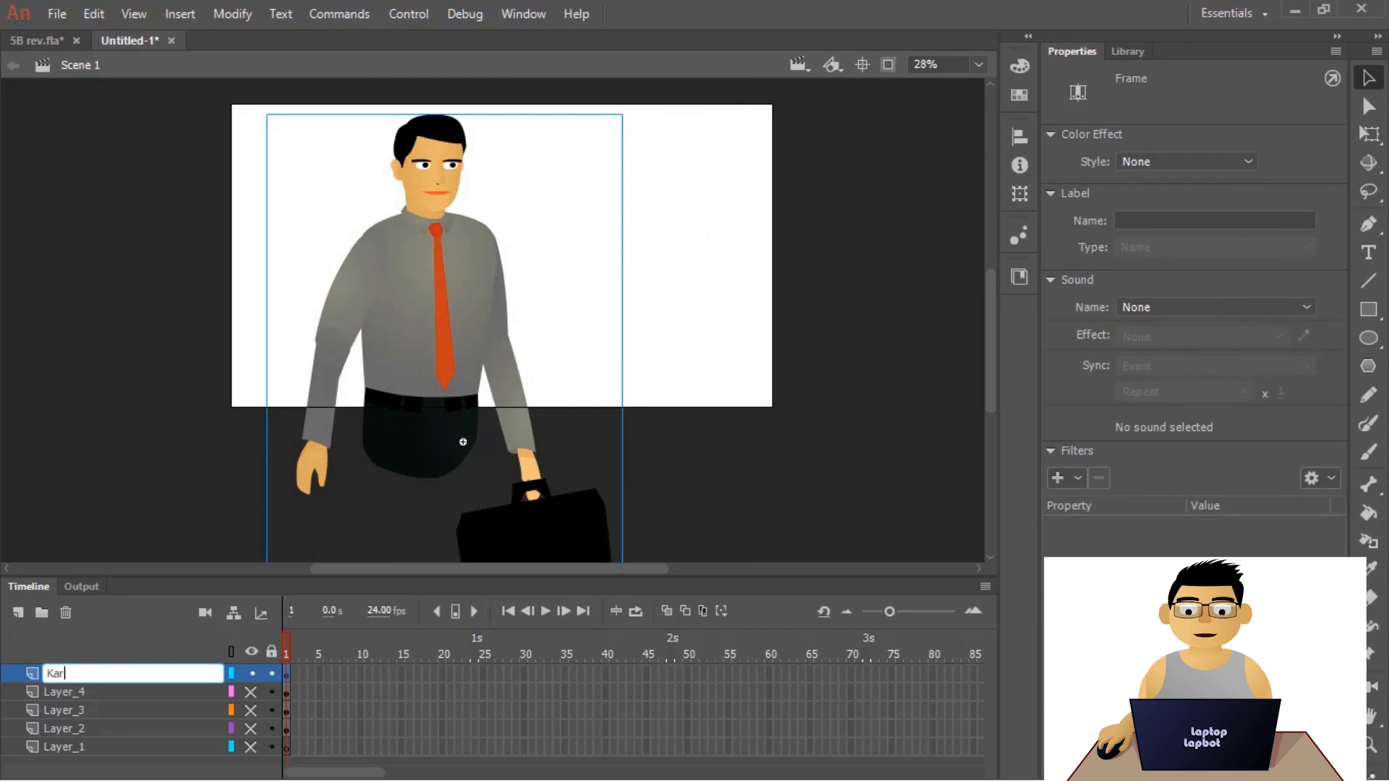
pyautogui.press('Return')
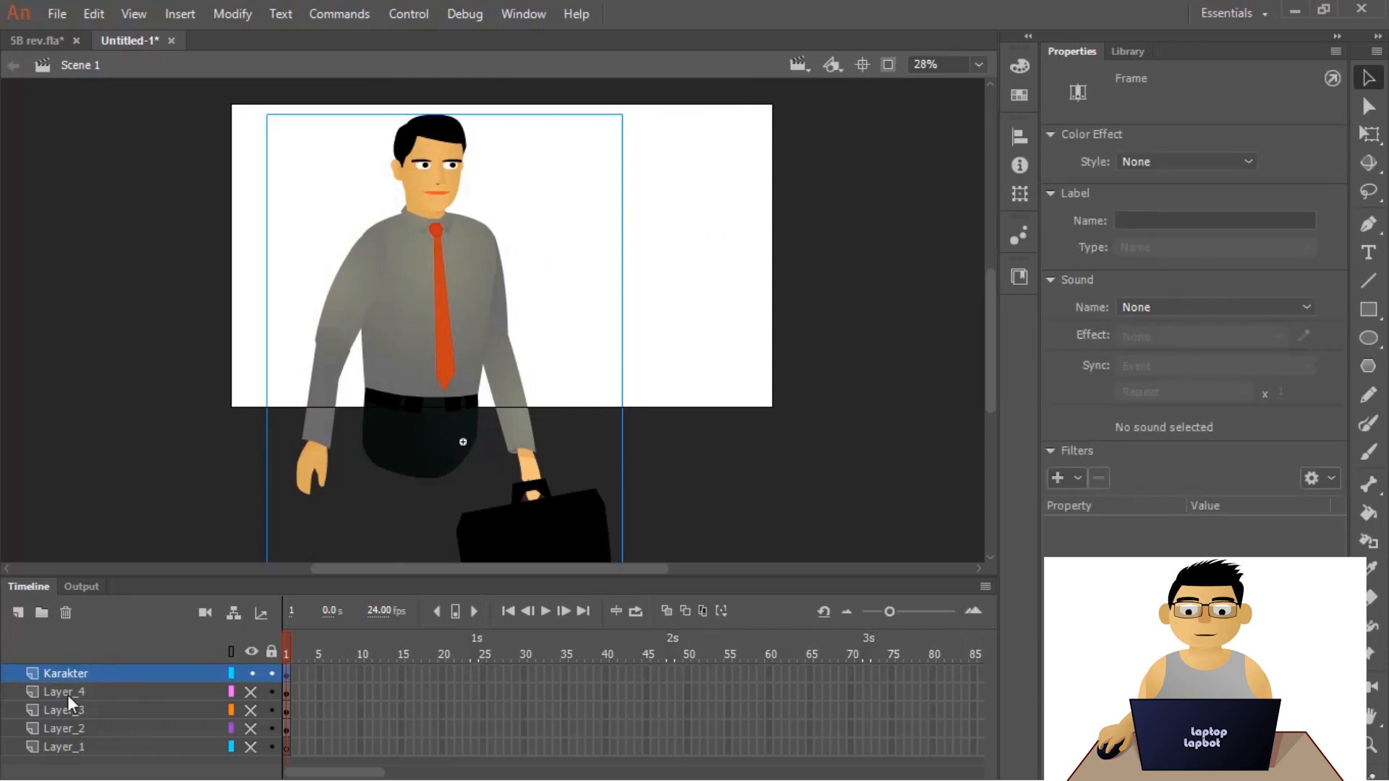
# - Make Layer_4 visible and select its lampu street lamp instance beside the stage
pyautogui.click(67, 693)
pyautogui.click(247, 691)
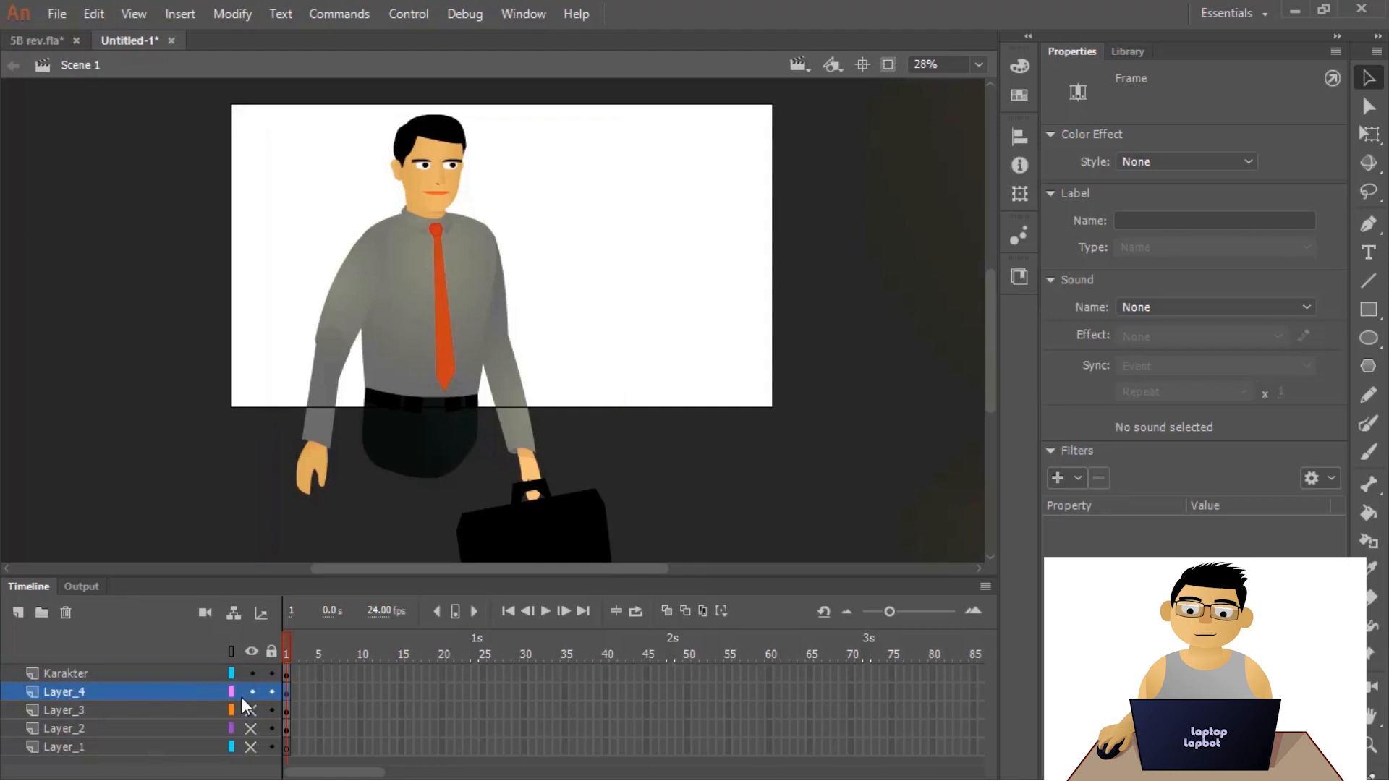
pyautogui.hotkey('ctrl', '-')
pyautogui.click(628, 255)
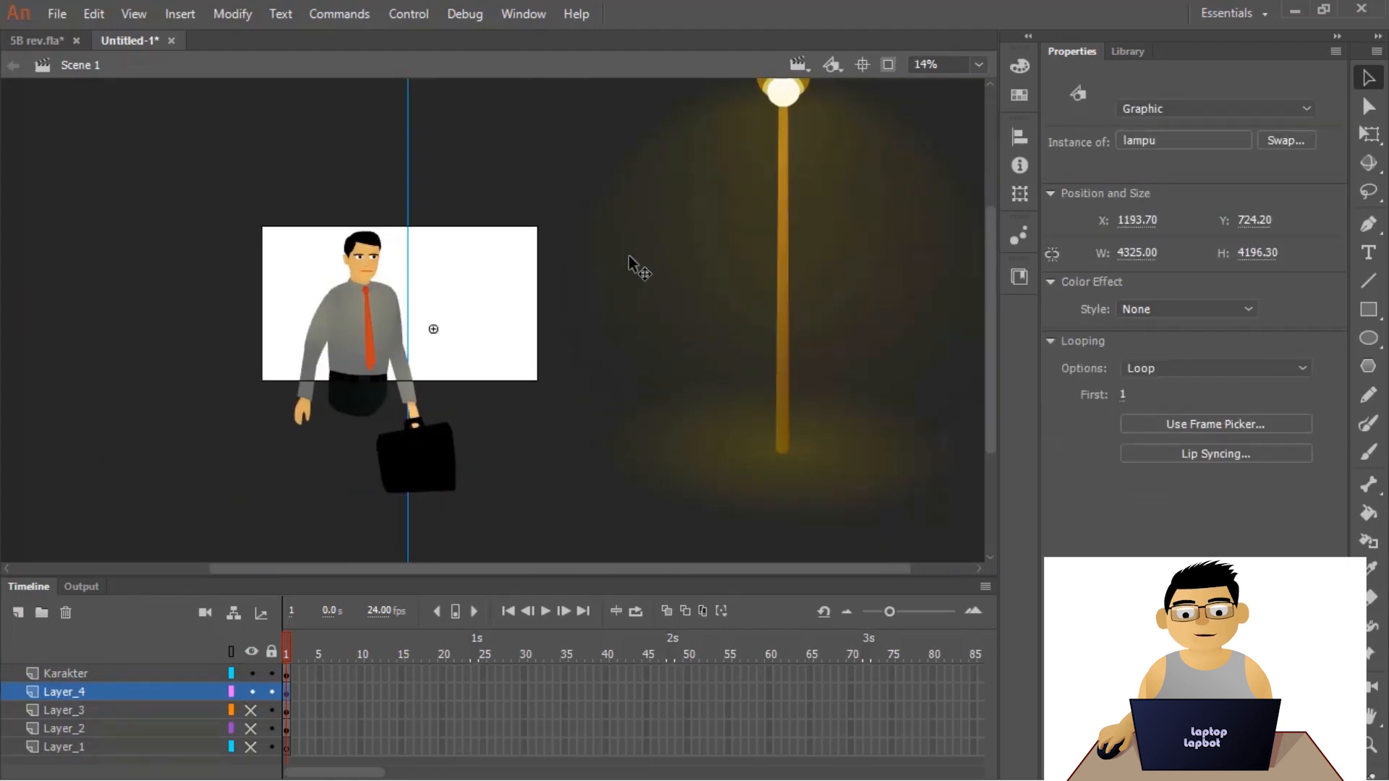
pyautogui.press('Escape')
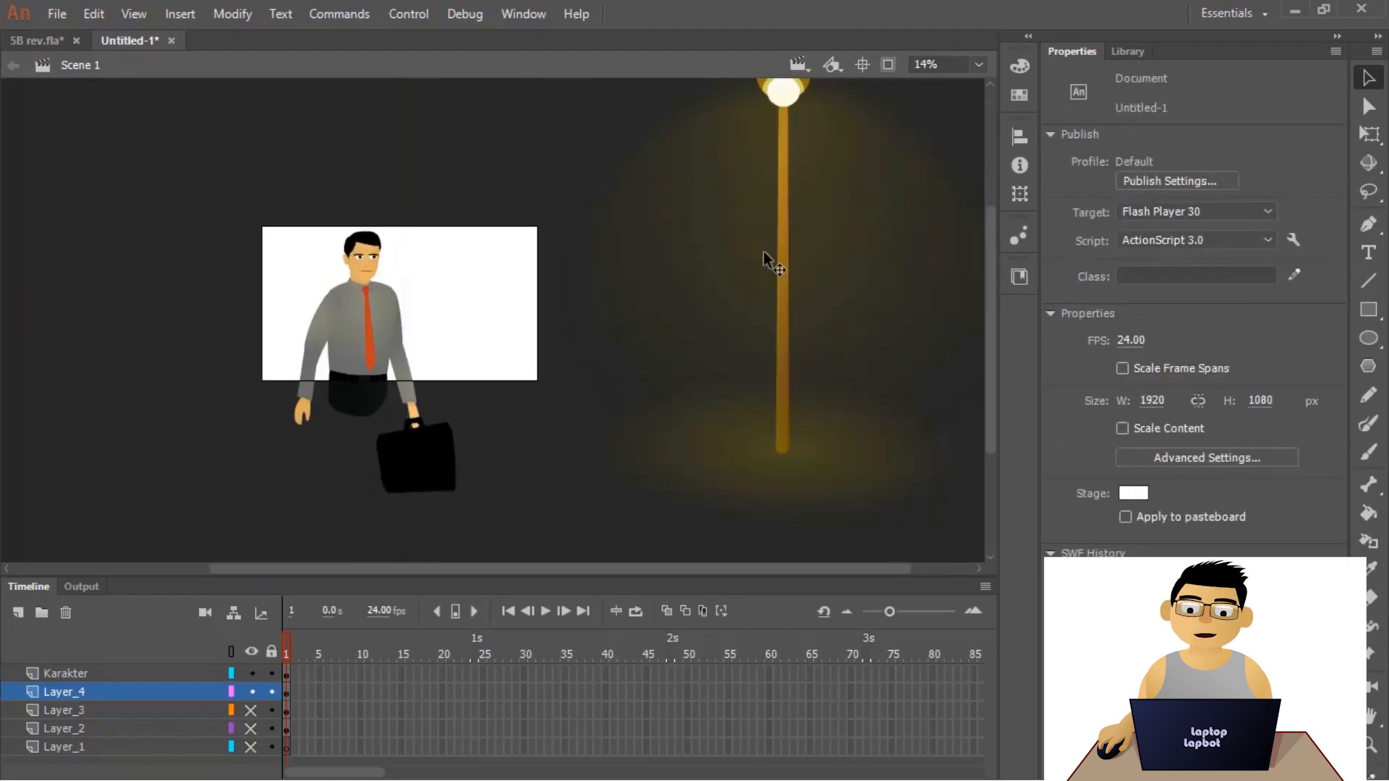
pyautogui.click(780, 236)
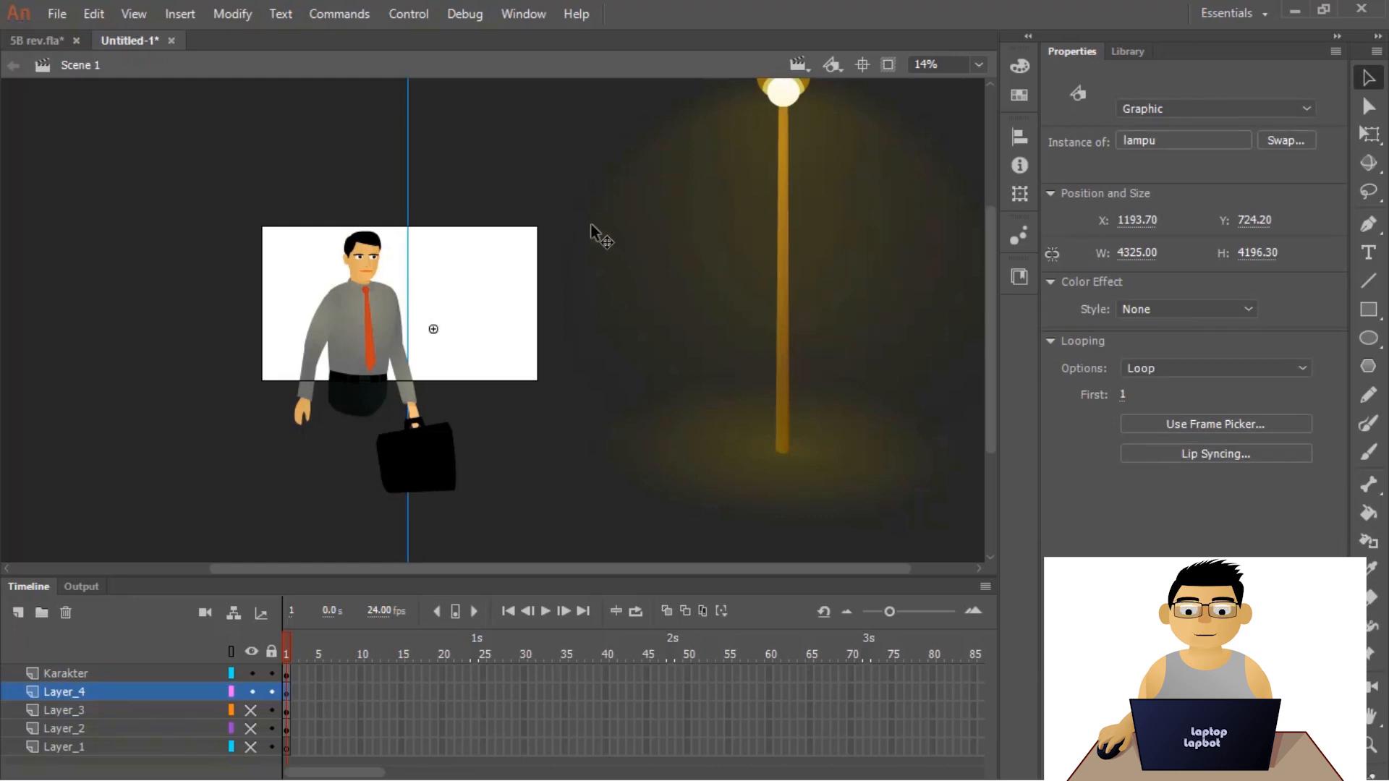
pyautogui.moveTo(699, 266)
pyautogui.mouseDown()
pyautogui.moveTo(672, 316)
pyautogui.moveTo(714, 268)
pyautogui.mouseUp()
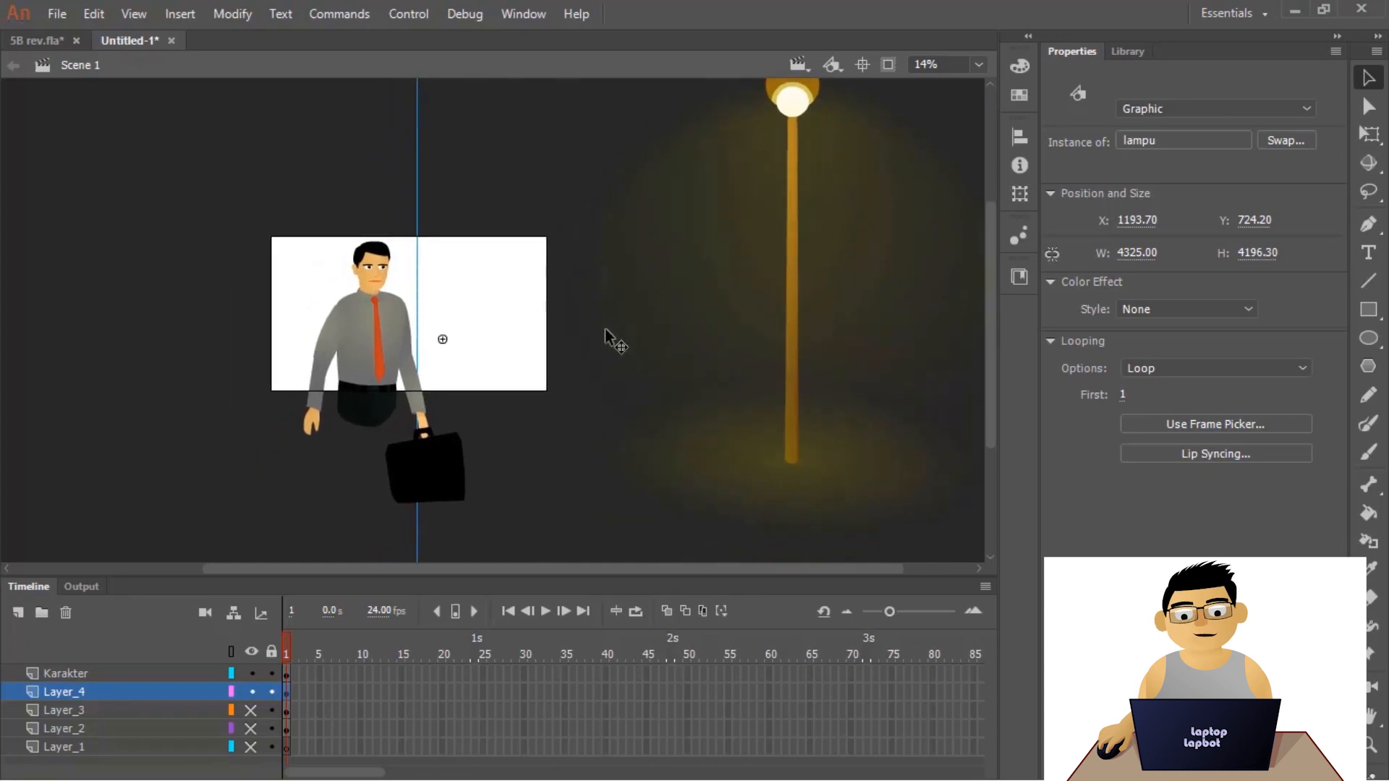
pyautogui.moveTo(567, 310)
pyautogui.mouseDown()
pyautogui.moveTo(580, 316)
pyautogui.moveTo(547, 315)
pyautogui.mouseUp()
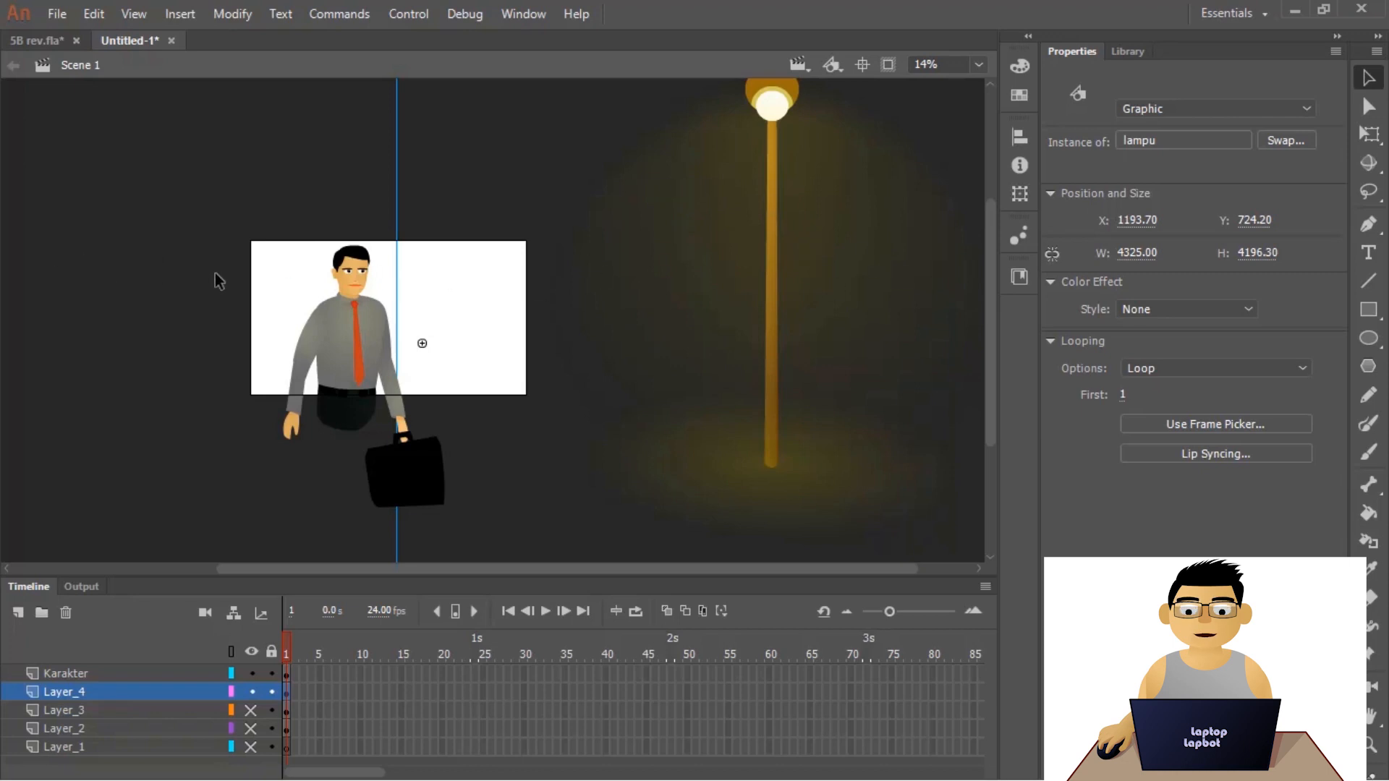
# - Switch to the 5B rev.fla document and scrub through its timeline to review how the character and background move
pyautogui.click(26, 38)
pyautogui.moveTo(293, 666); pyautogui.dragTo(716, 653)
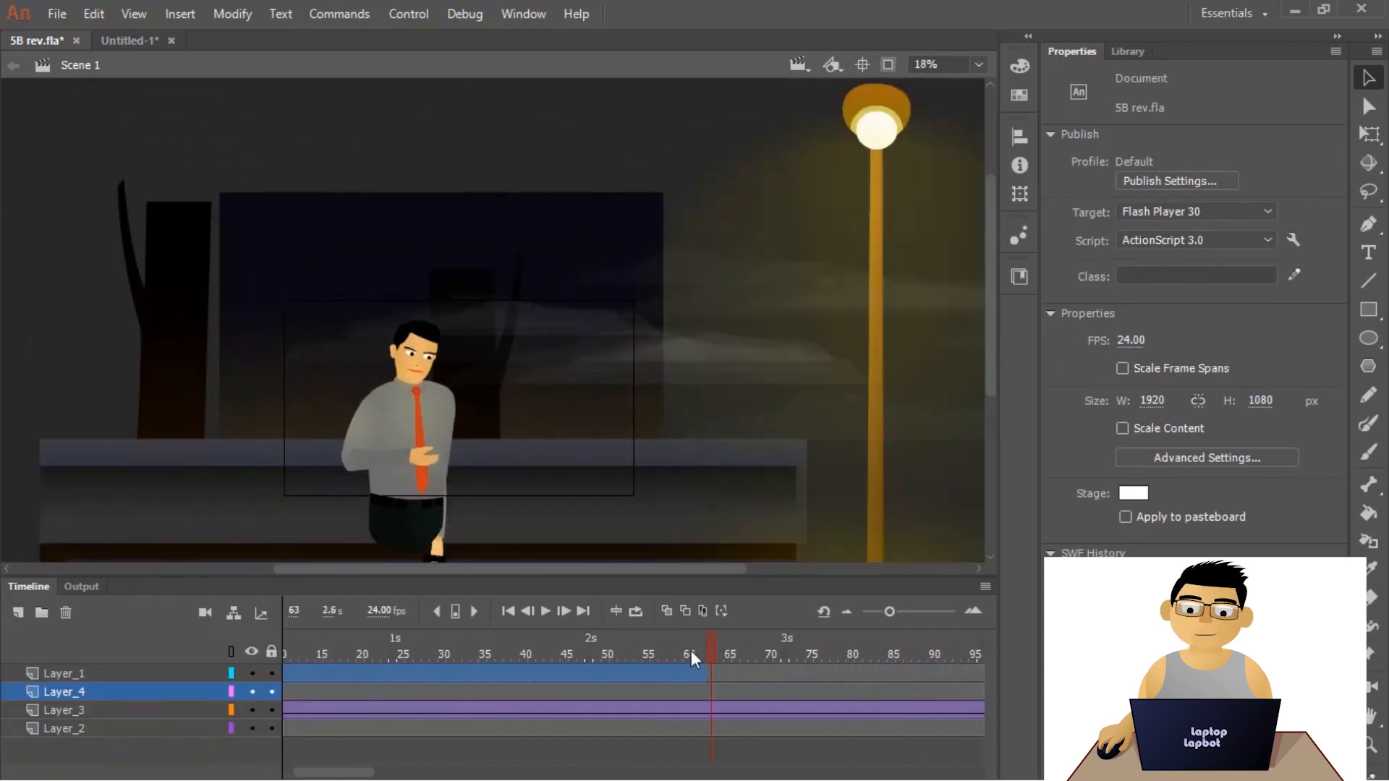
pyautogui.moveTo(404, 649); pyautogui.dragTo(111, 687)
pyautogui.moveTo(284, 675); pyautogui.dragTo(4, 599)
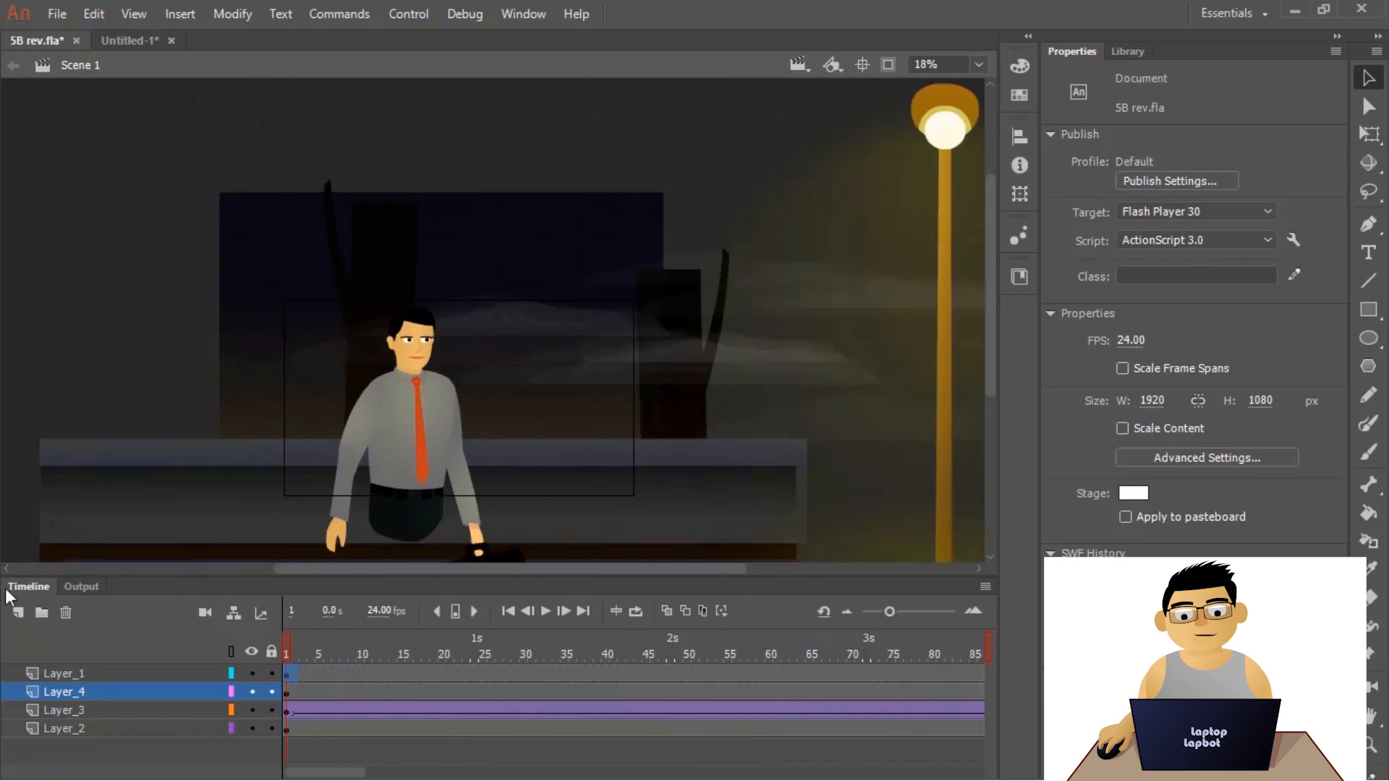
pyautogui.moveTo(264, 597); pyautogui.dragTo(637, 623)
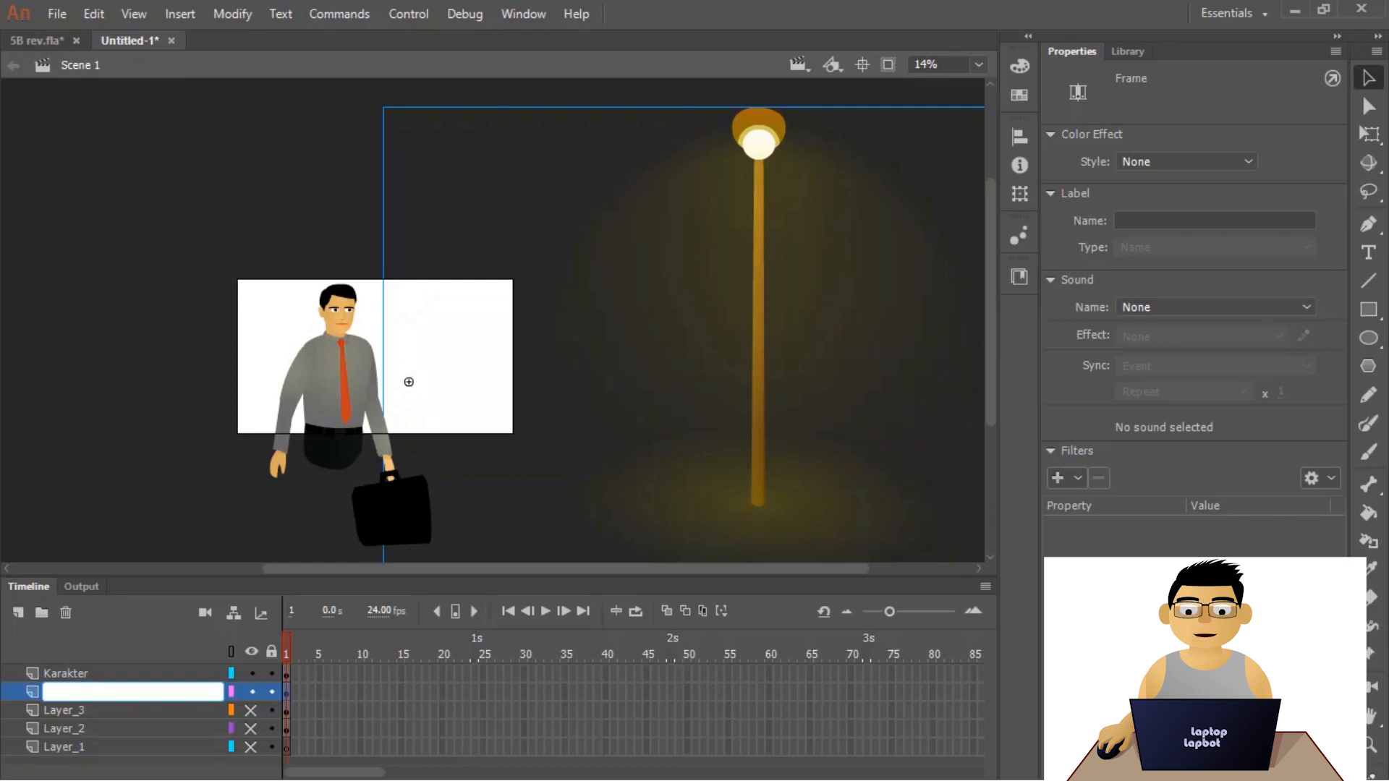
# - Rename Layer_4, which holds the street lamp, as Lampu_Jalan
pyautogui.write('pu 1')
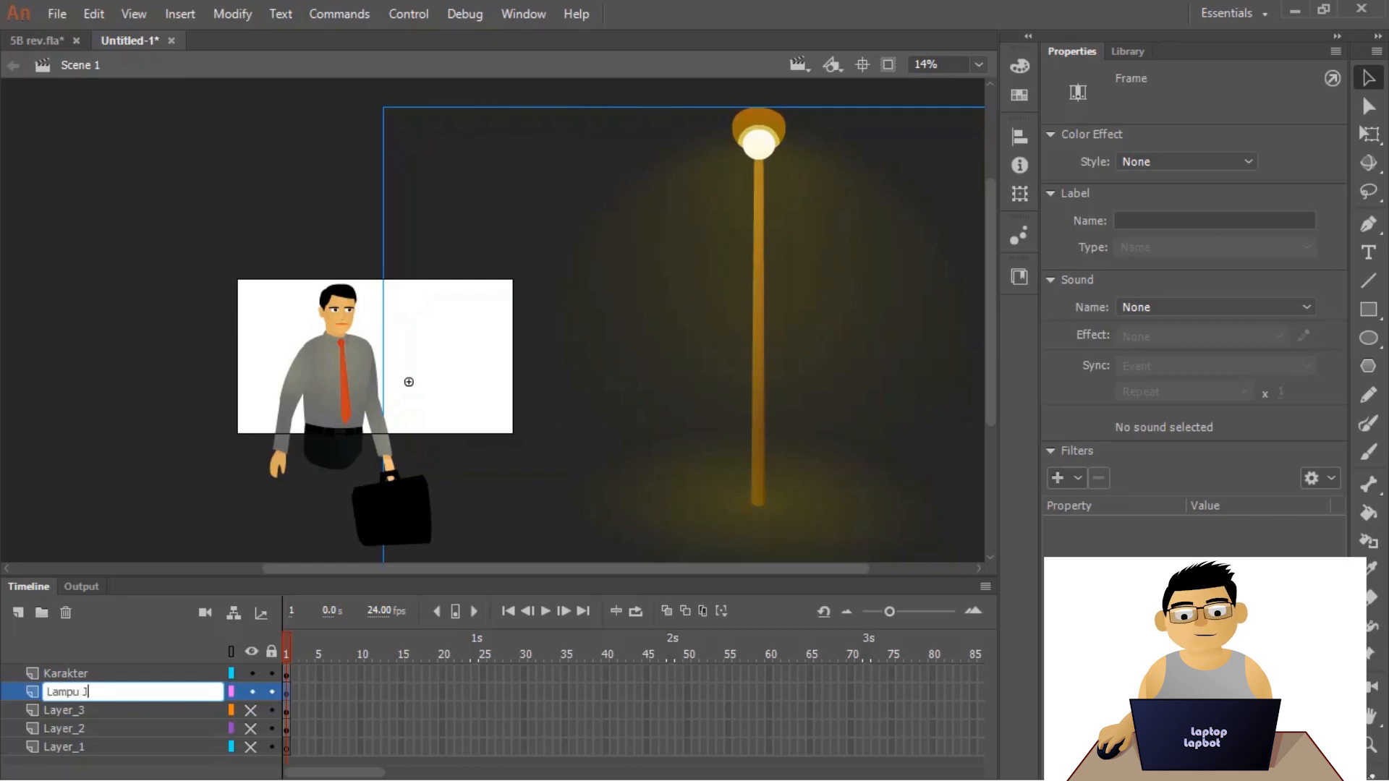
pyautogui.write('alan')
pyautogui.press('Return')
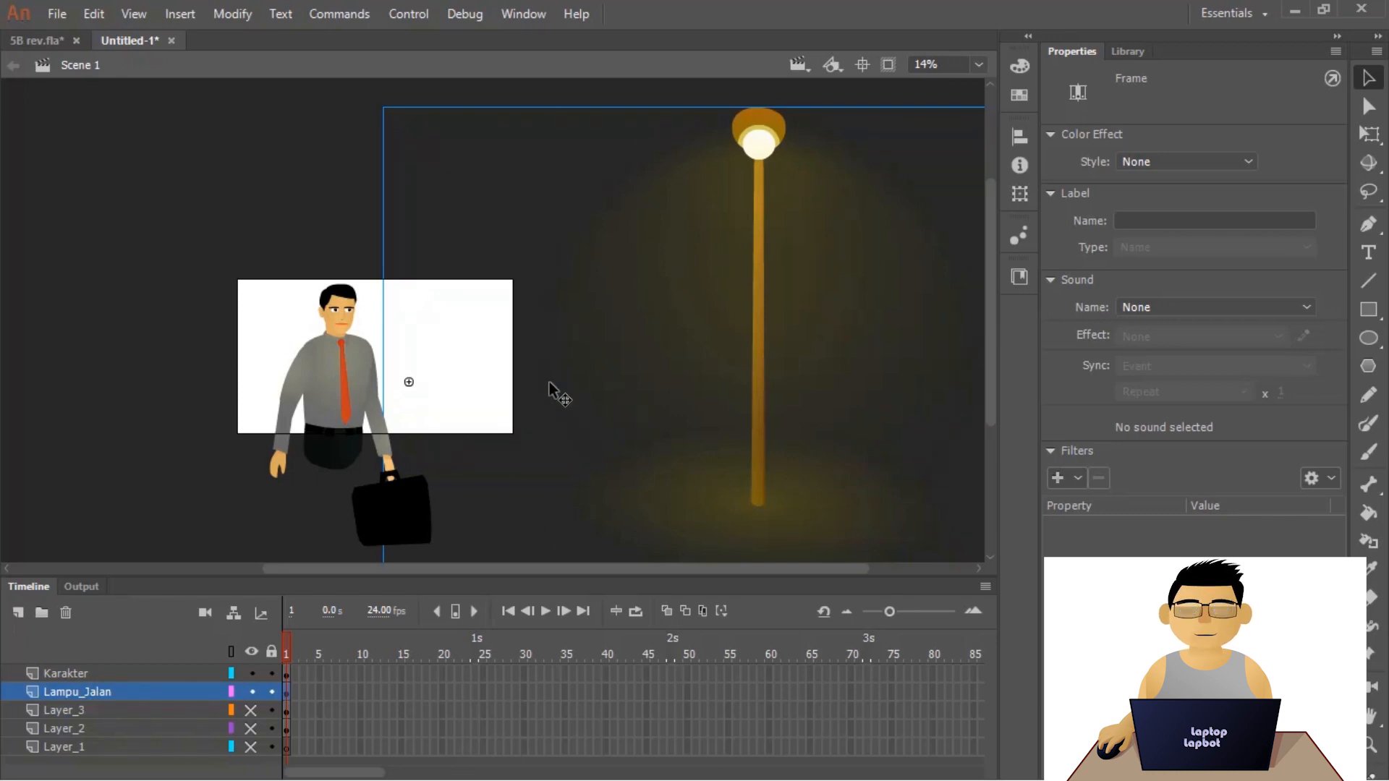
# - Make Layer_3 visible and rename this layer, which holds the clouds, as Awan
pyautogui.scroll(-2, 598, 375)
pyautogui.hscroll(-2, 597, 374)
pyautogui.scroll(1, 591, 340)
pyautogui.click(610, 320)
pyautogui.moveTo(489, 412); pyautogui.dragTo(531, 379)
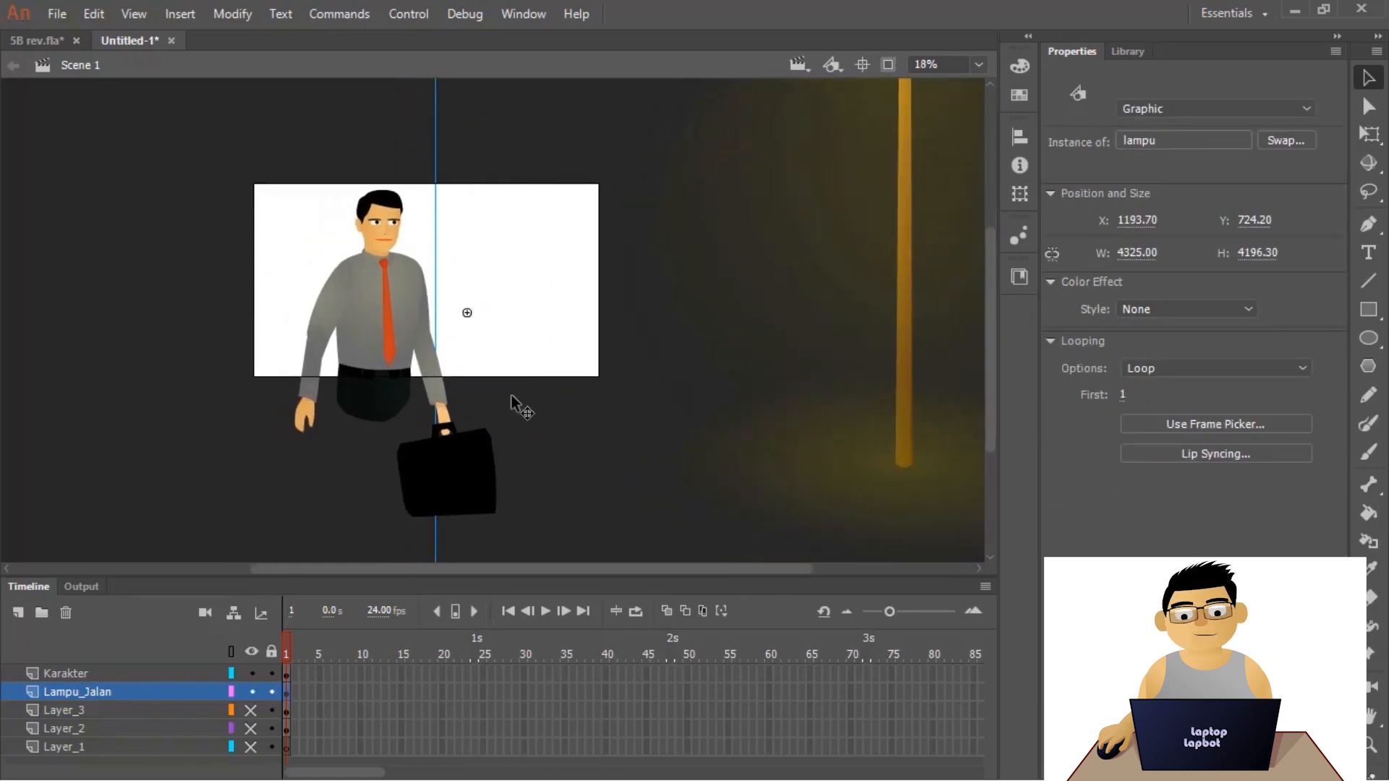
pyautogui.moveTo(543, 324); pyautogui.dragTo(524, 355)
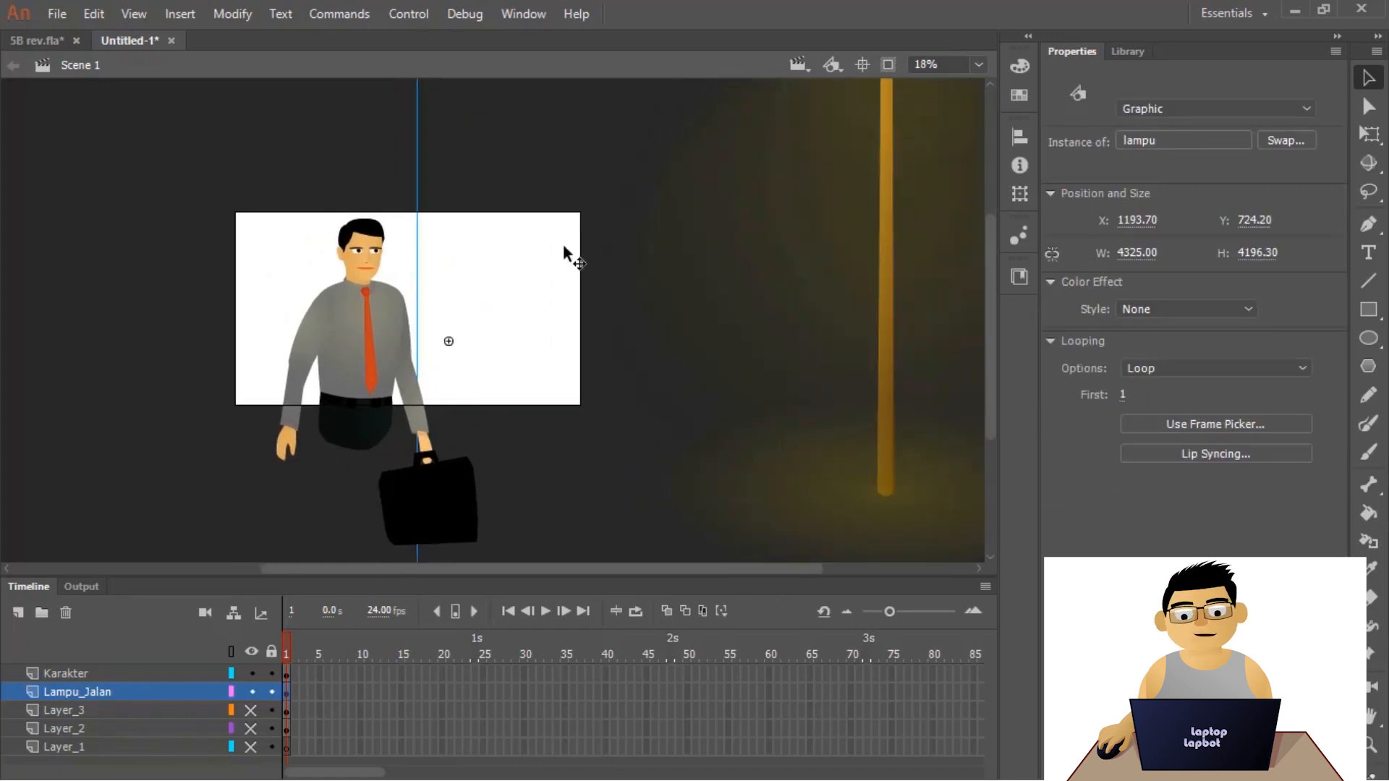
pyautogui.moveTo(563, 248); pyautogui.dragTo(574, 247)
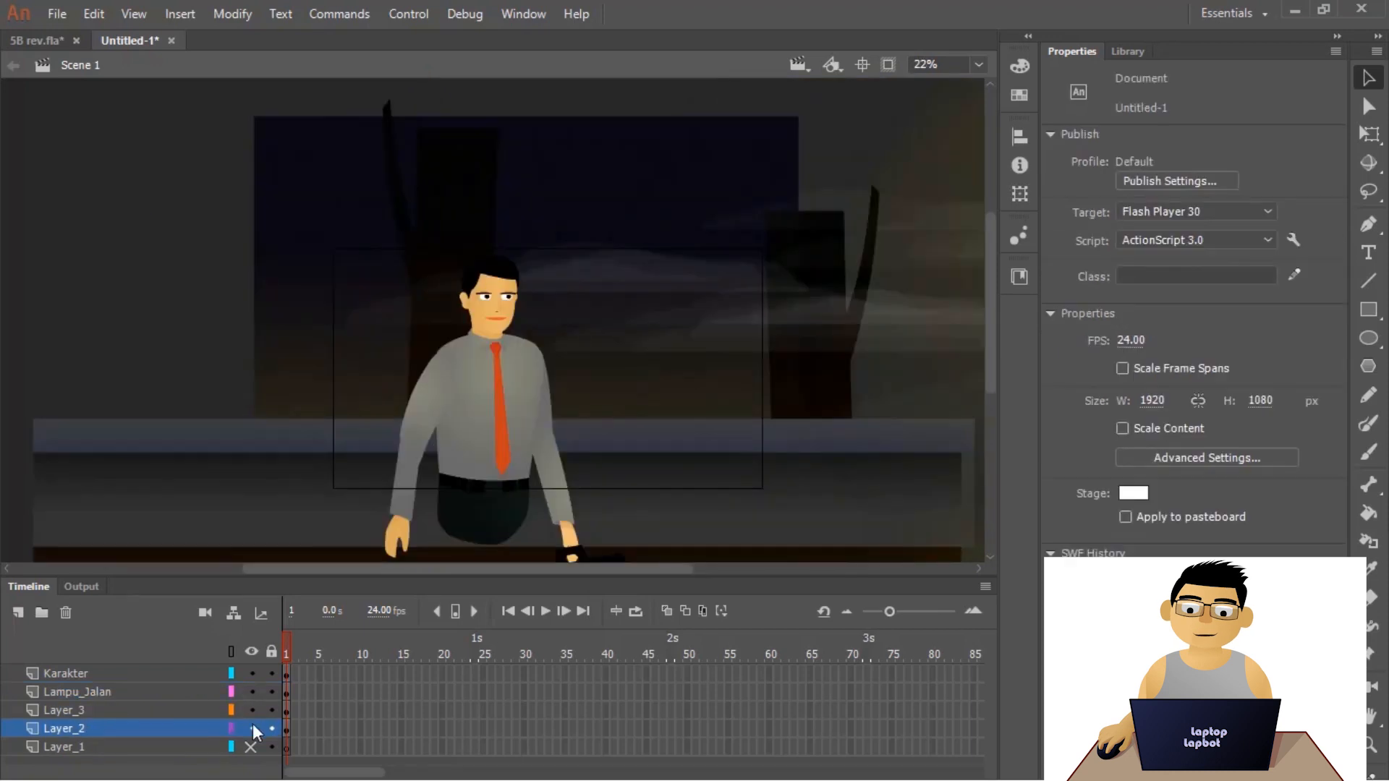
pyautogui.doubleClick(72, 713)
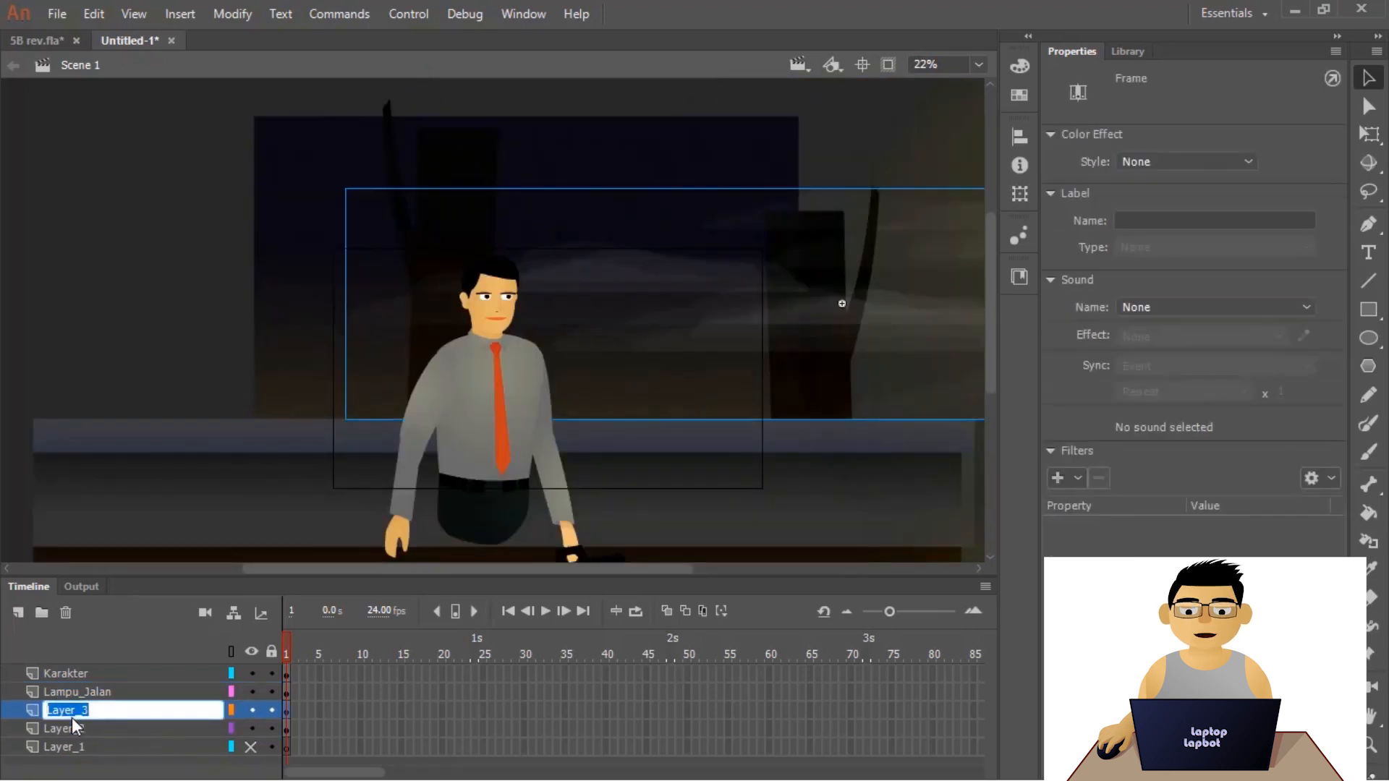
pyautogui.write('Awan')
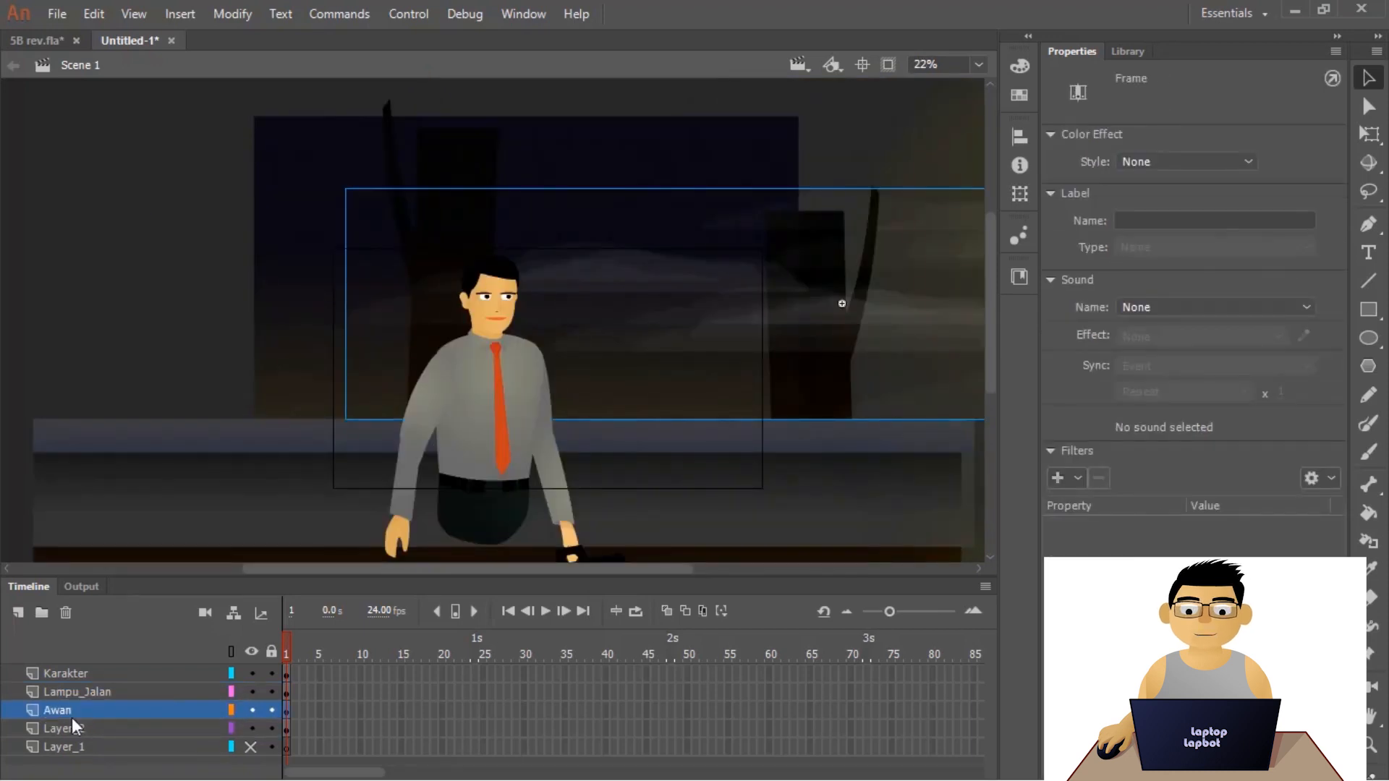
pyautogui.press('Return')
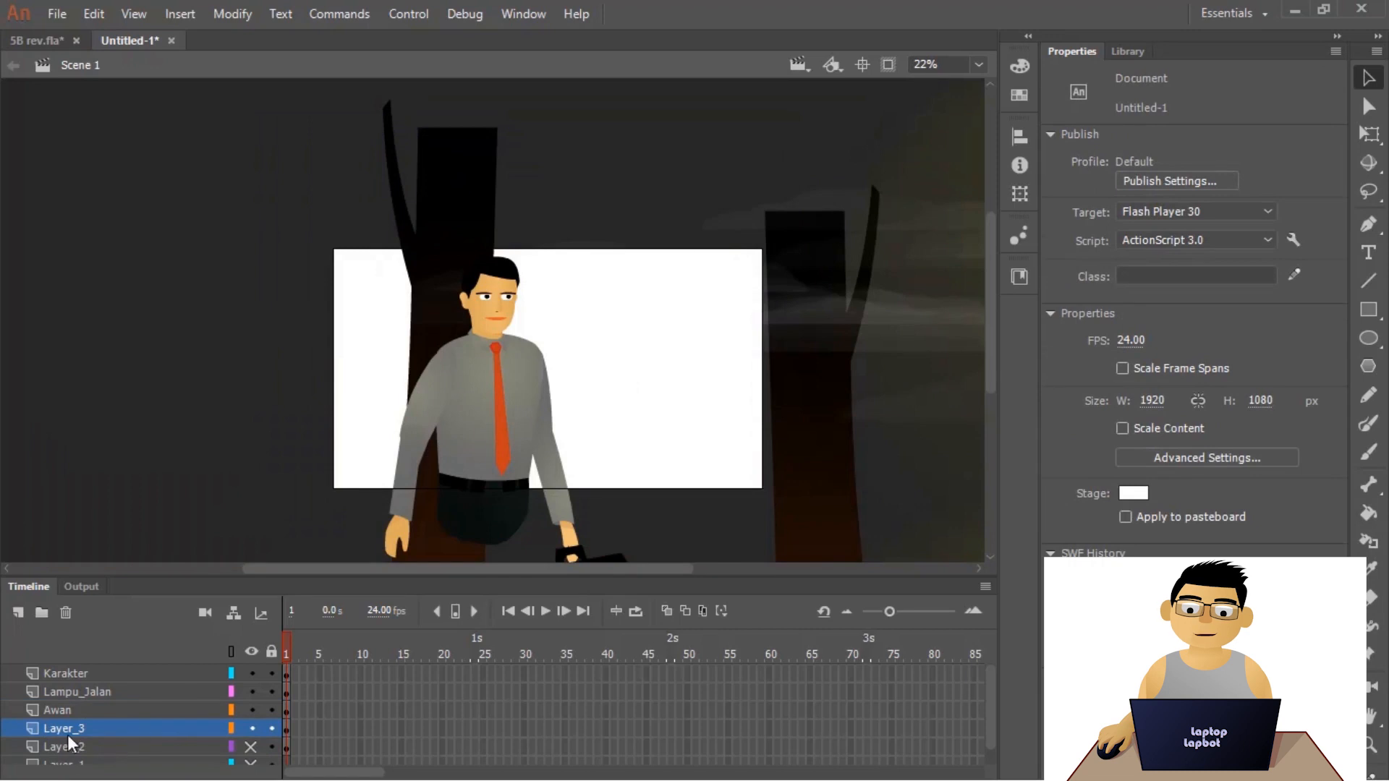
# - Select the trees on the layer below Awan, inspect the separate tree instances inside their symbol, and return to Scene 1
pyautogui.click(71, 728)
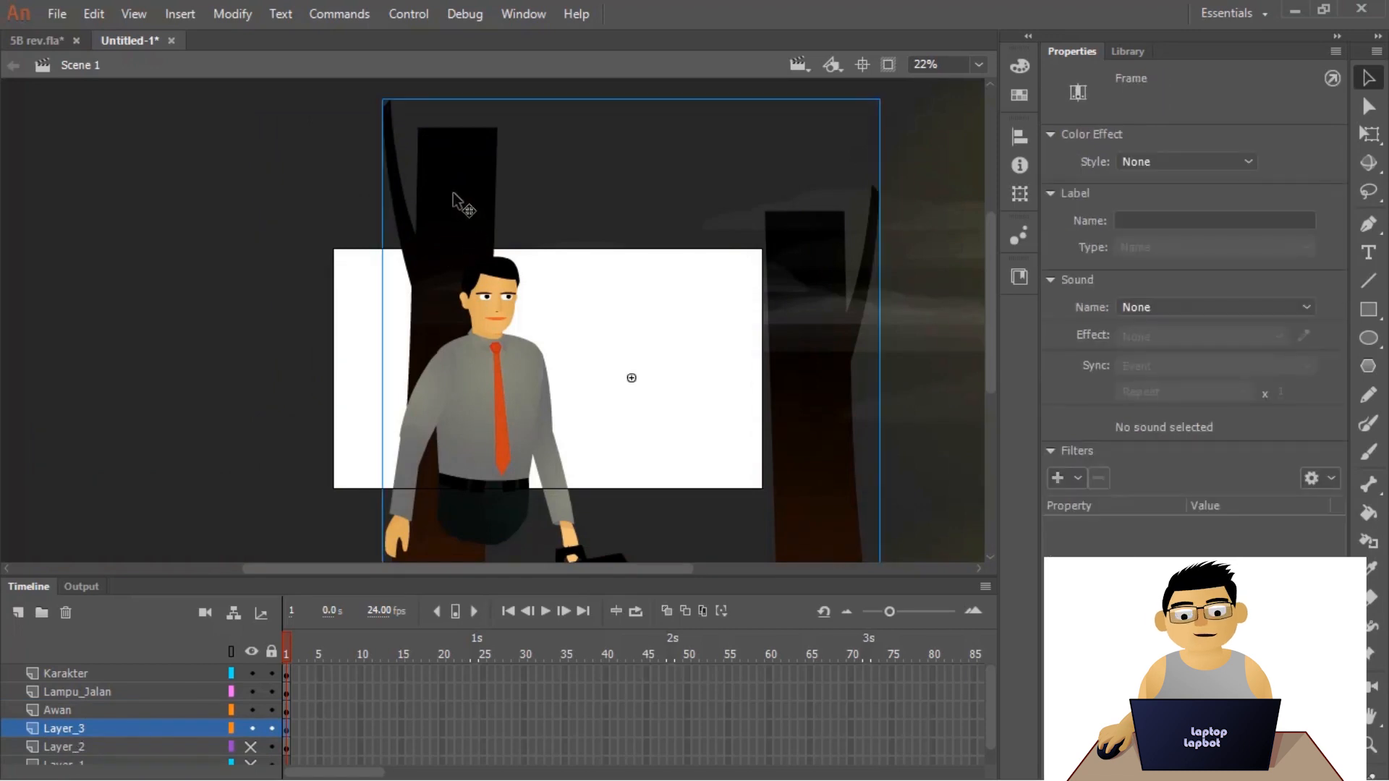
pyautogui.click(445, 165)
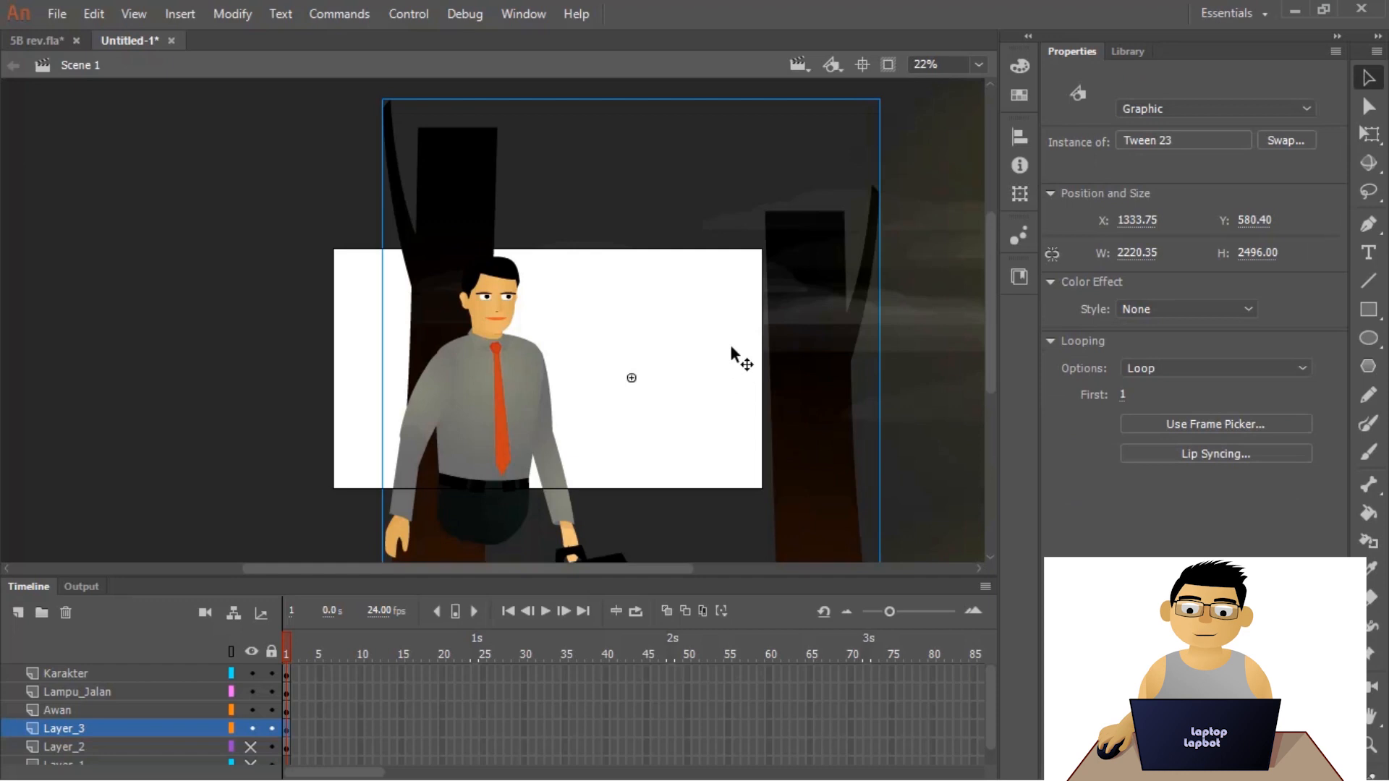
pyautogui.scroll(-3, 700, 343)
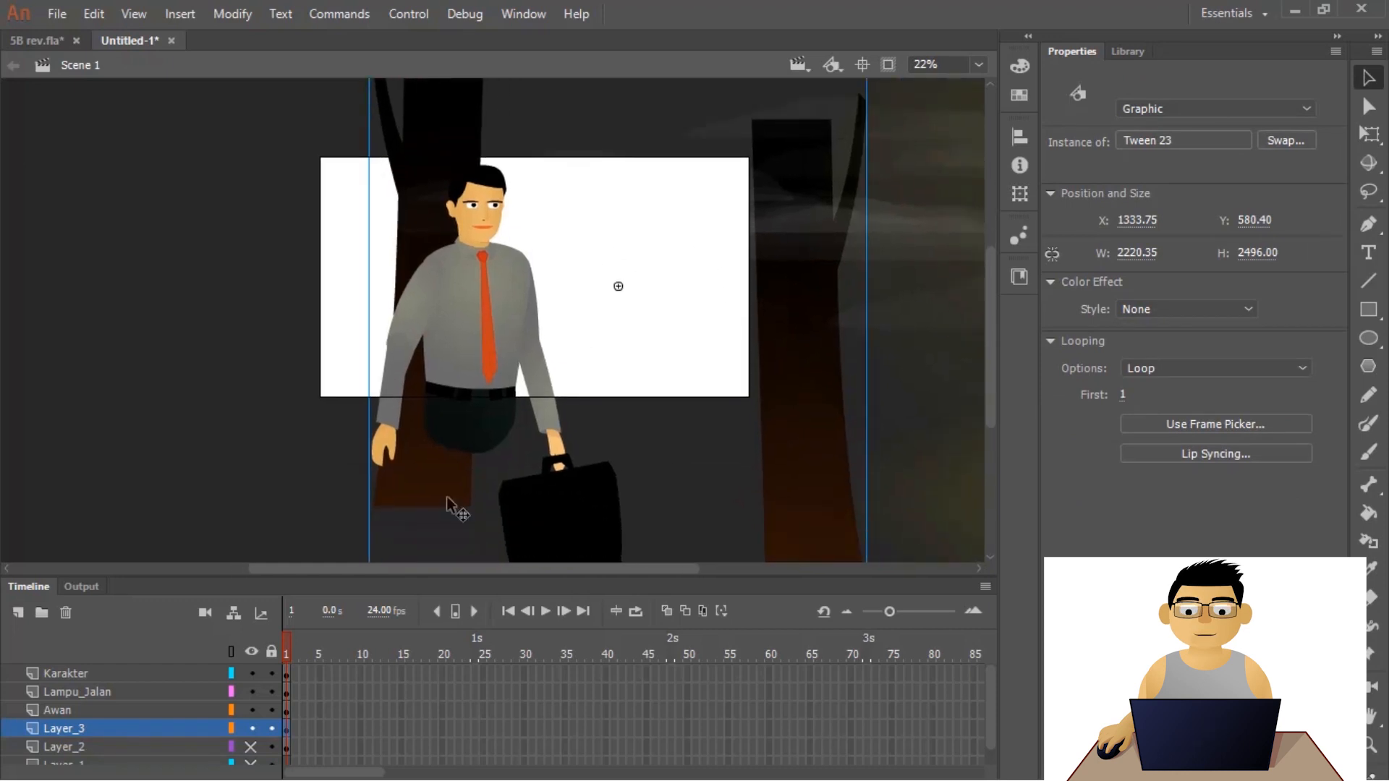
pyautogui.moveTo(685, 204); pyautogui.dragTo(716, 214)
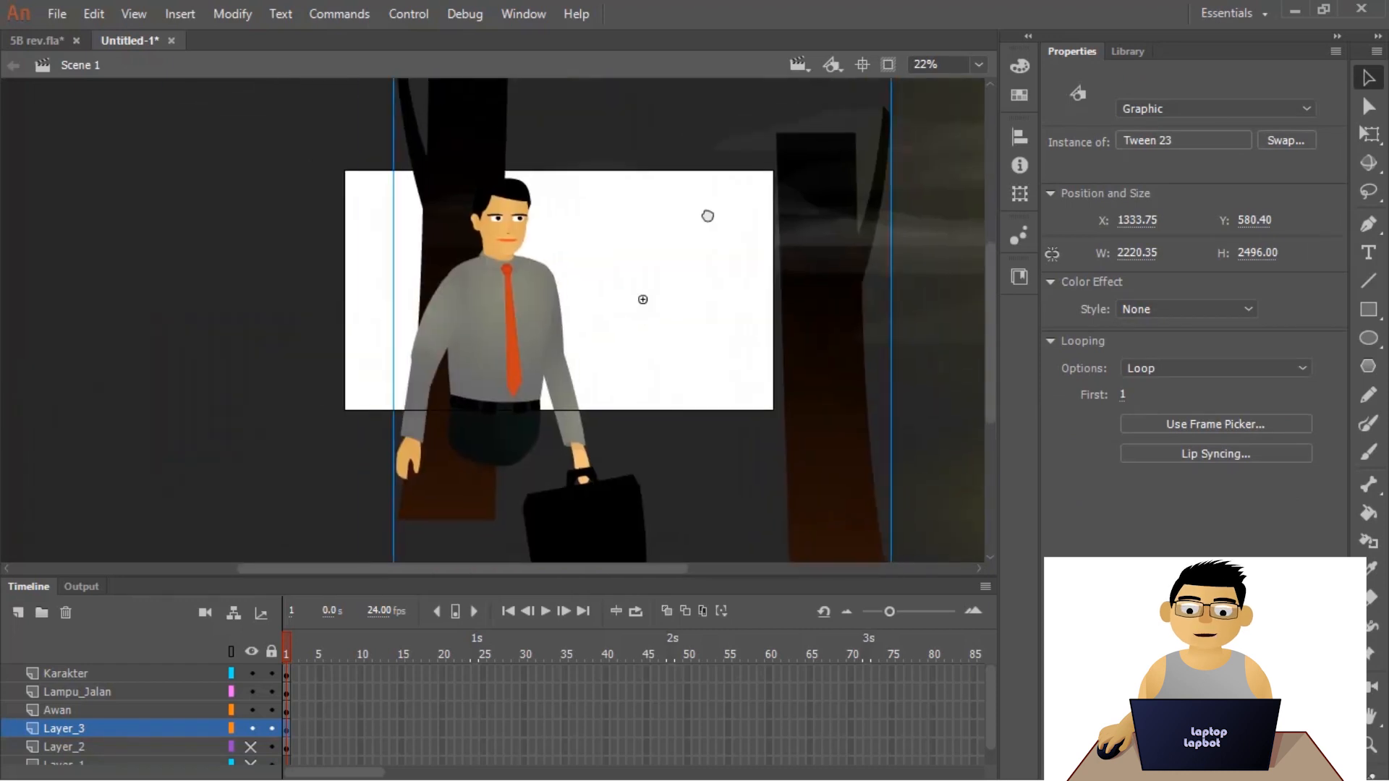
pyautogui.scroll(-2, 646, 247)
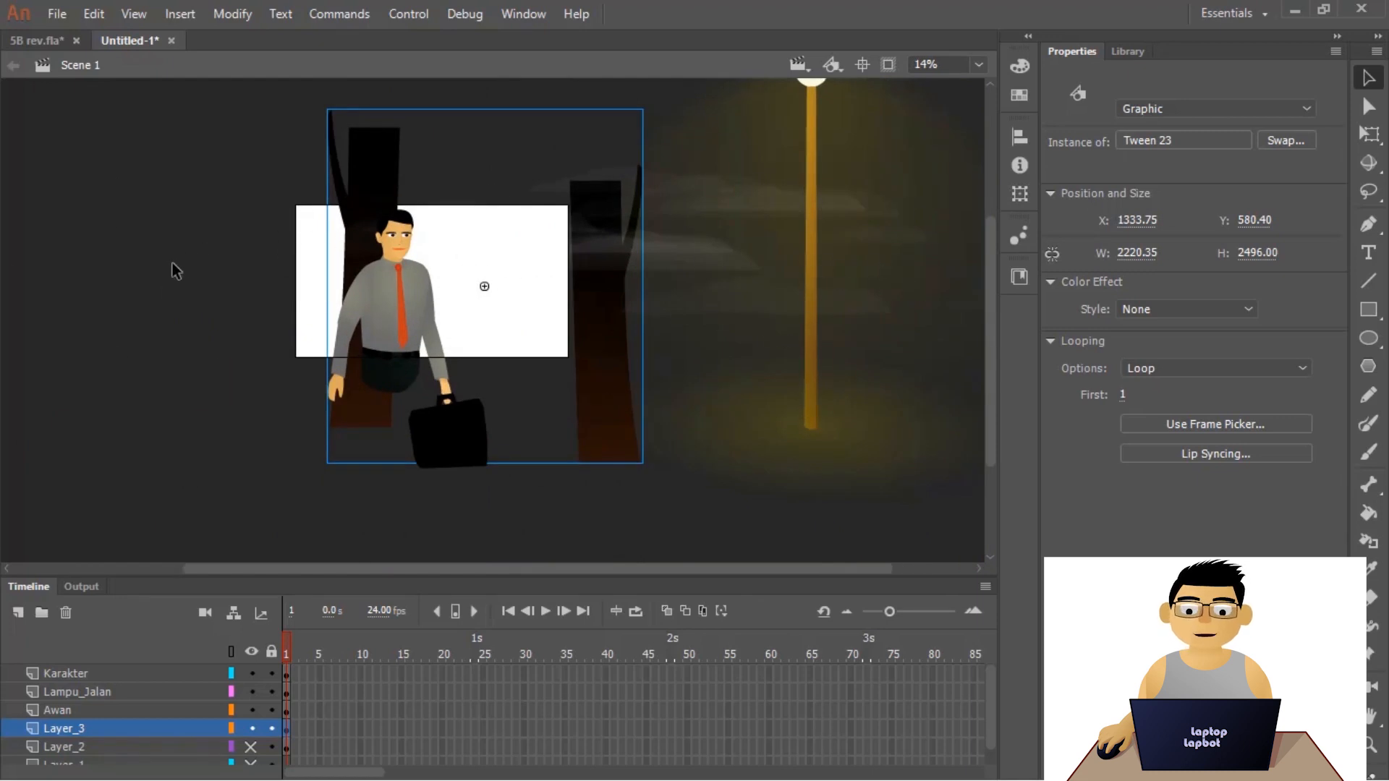
pyautogui.scroll(1, 506, 246)
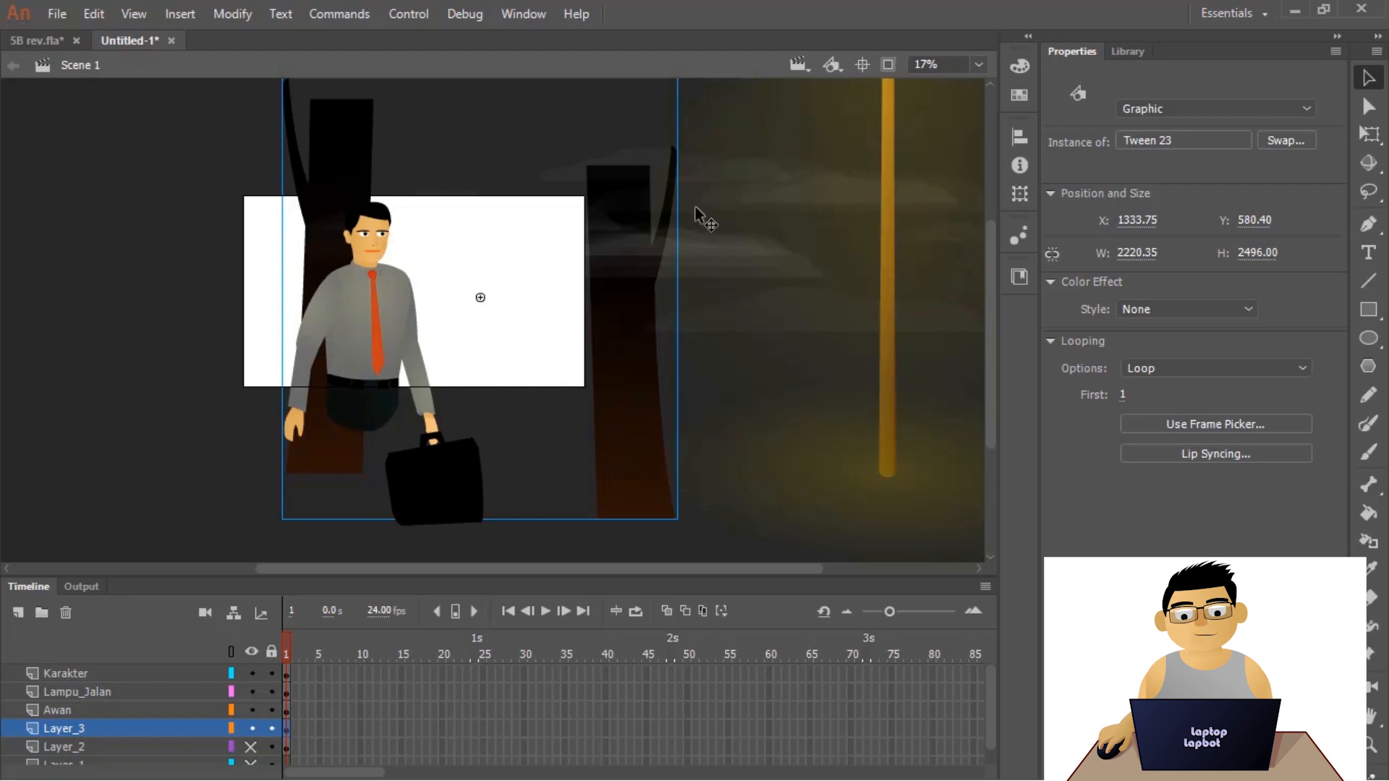
pyautogui.doubleClick(641, 505)
pyautogui.click(598, 412)
pyautogui.click(340, 289)
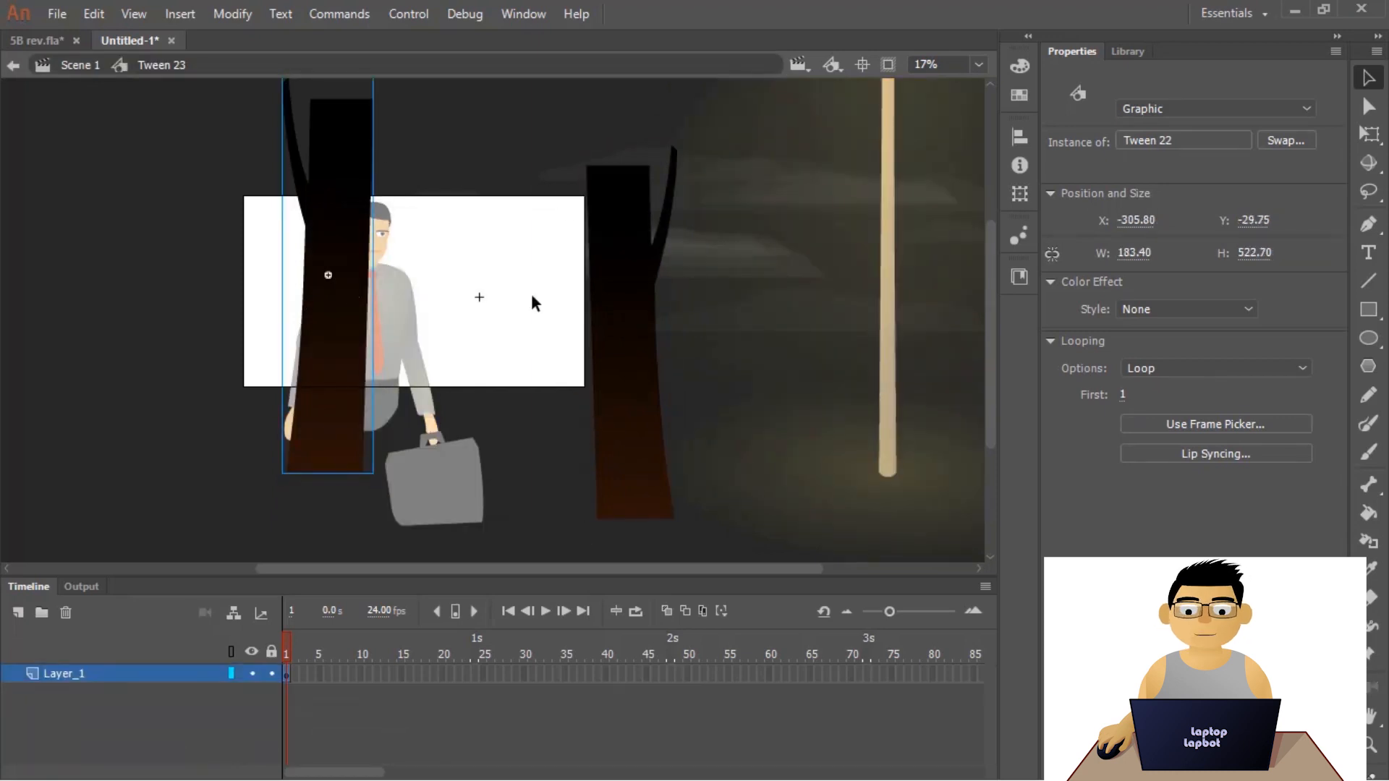
pyautogui.click(604, 302)
pyautogui.click(320, 233)
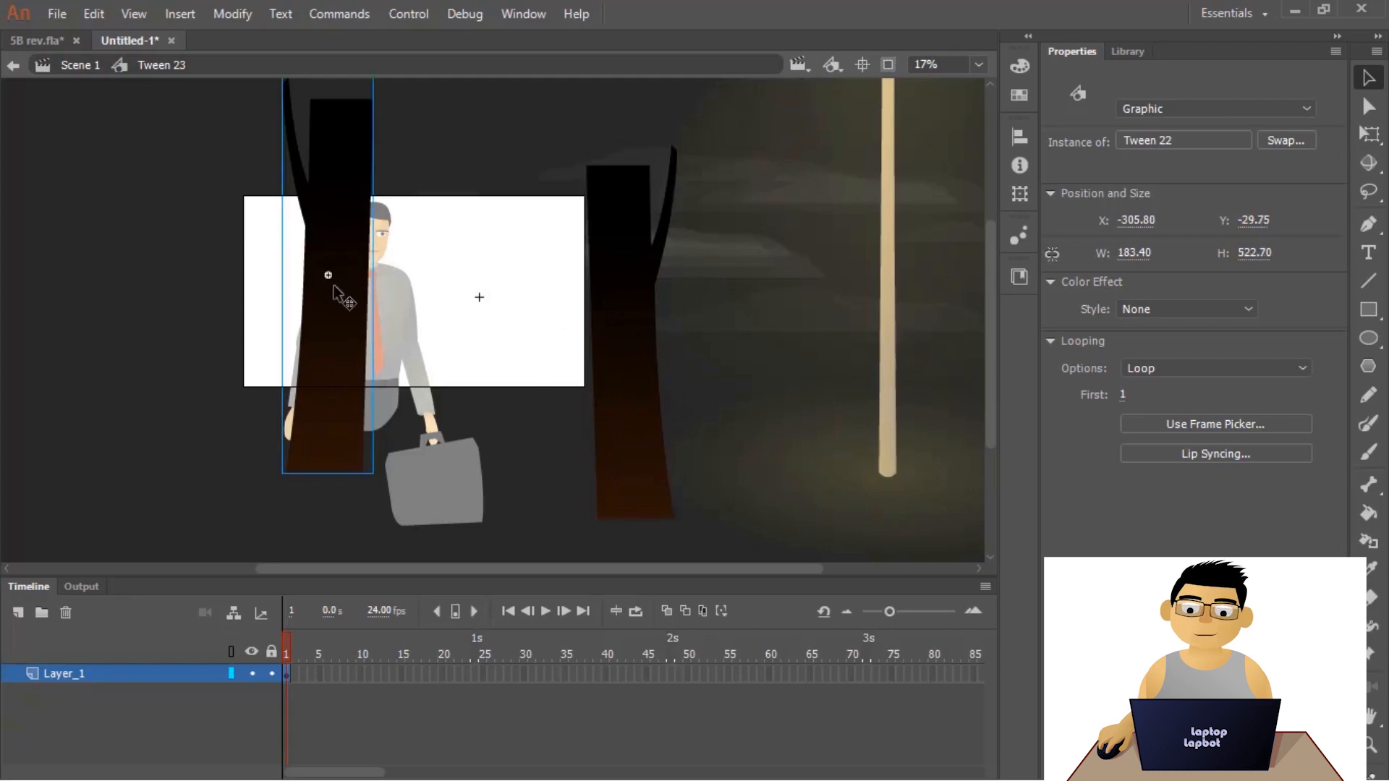
pyautogui.doubleClick(443, 217)
# - Rename the layer that holds the trees, directly below Awan, as Pohon
pyautogui.doubleClick(69, 729)
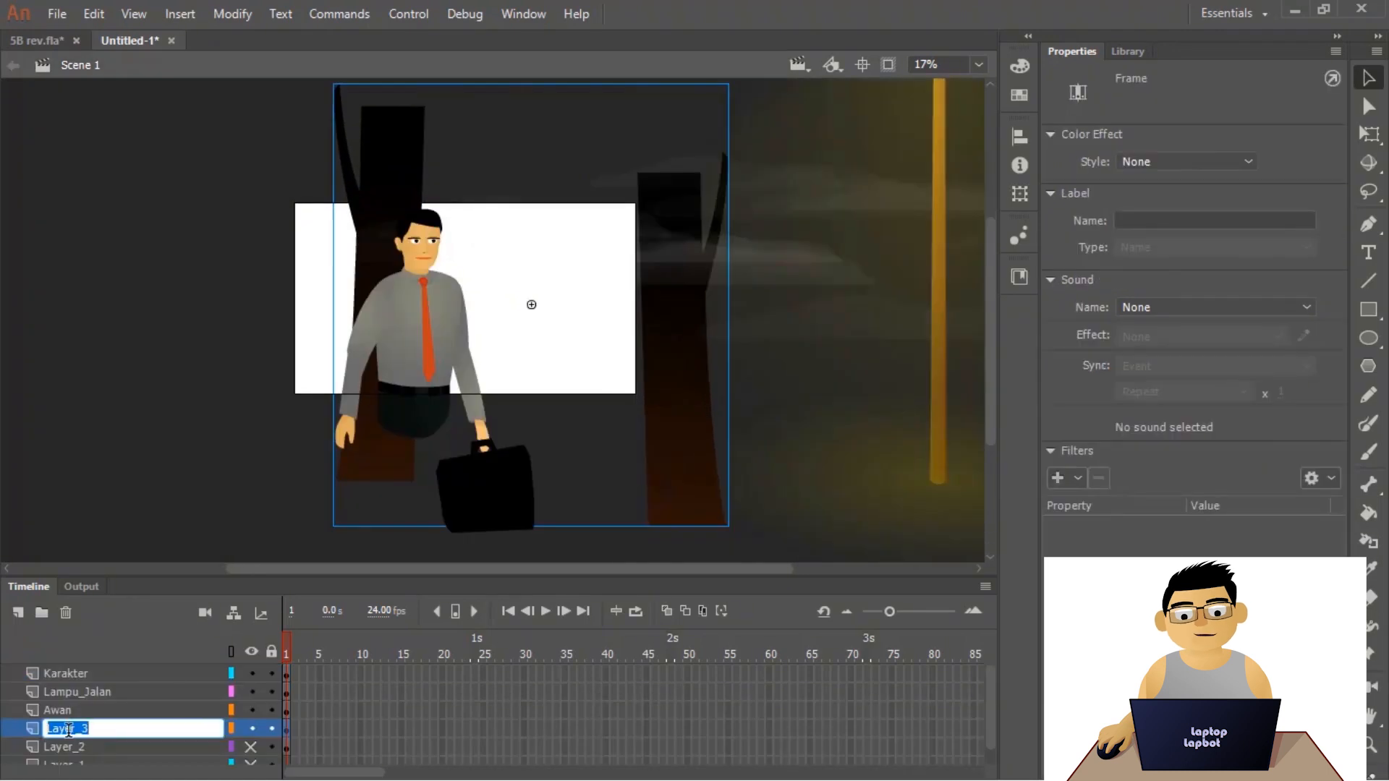
pyautogui.write('P')
pyautogui.press('Return')
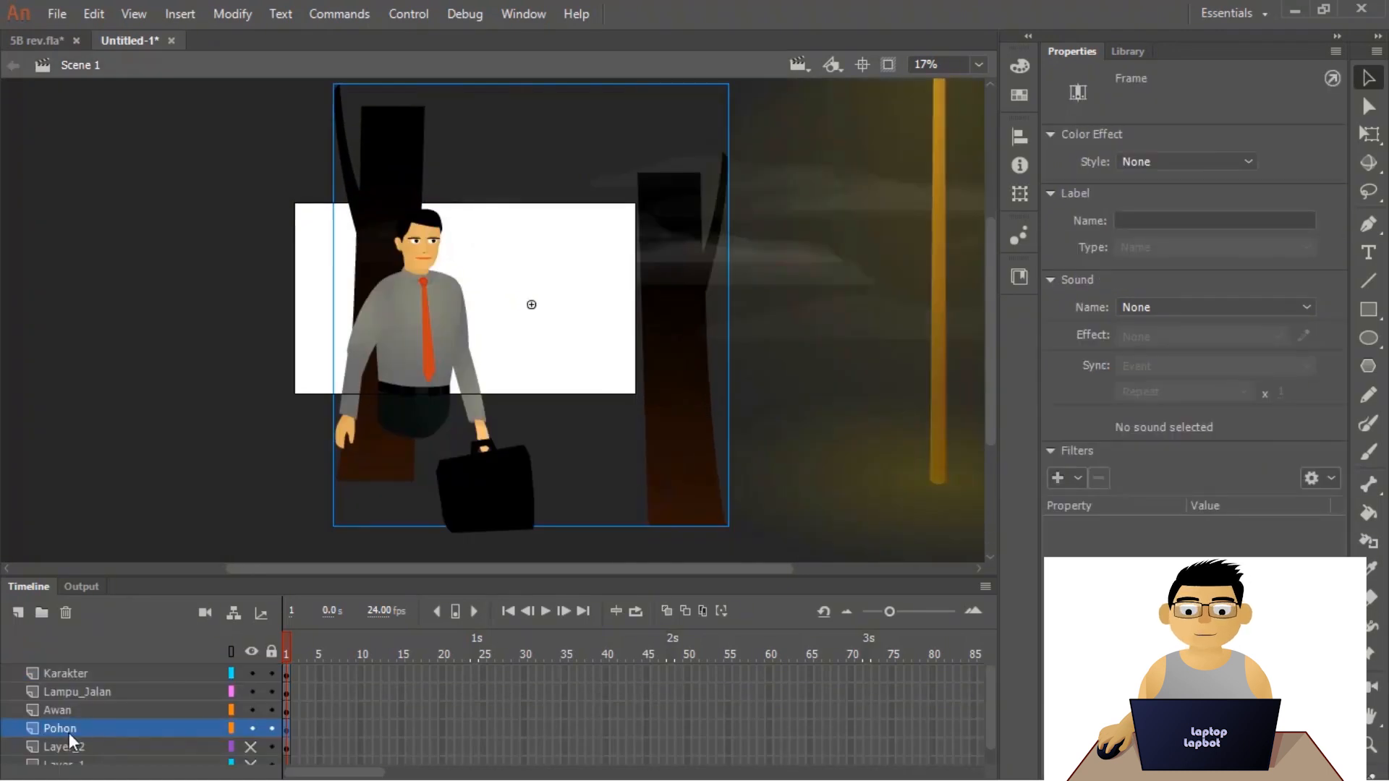
# - Make Layer_2, which holds the night sky, visible and rename it as Background
pyautogui.click(250, 745)
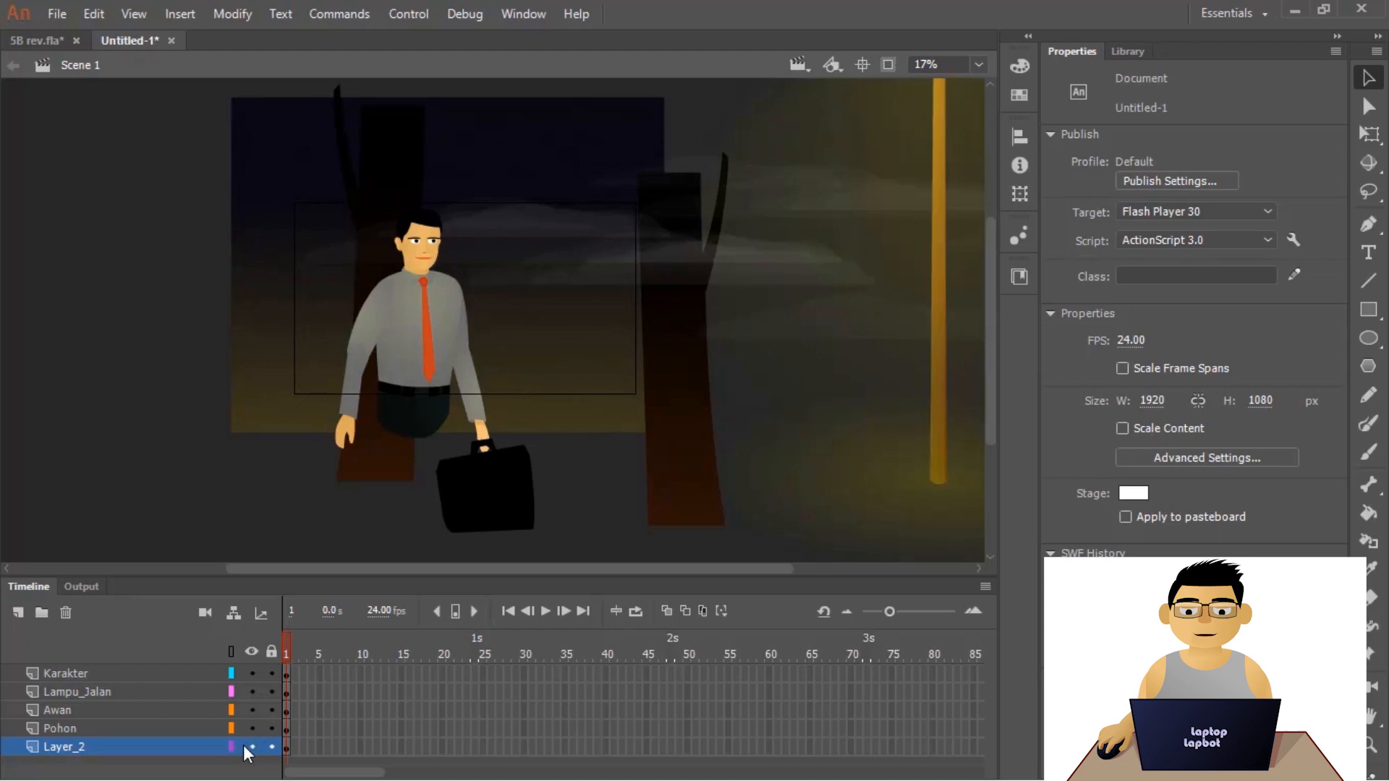
pyautogui.click(162, 754)
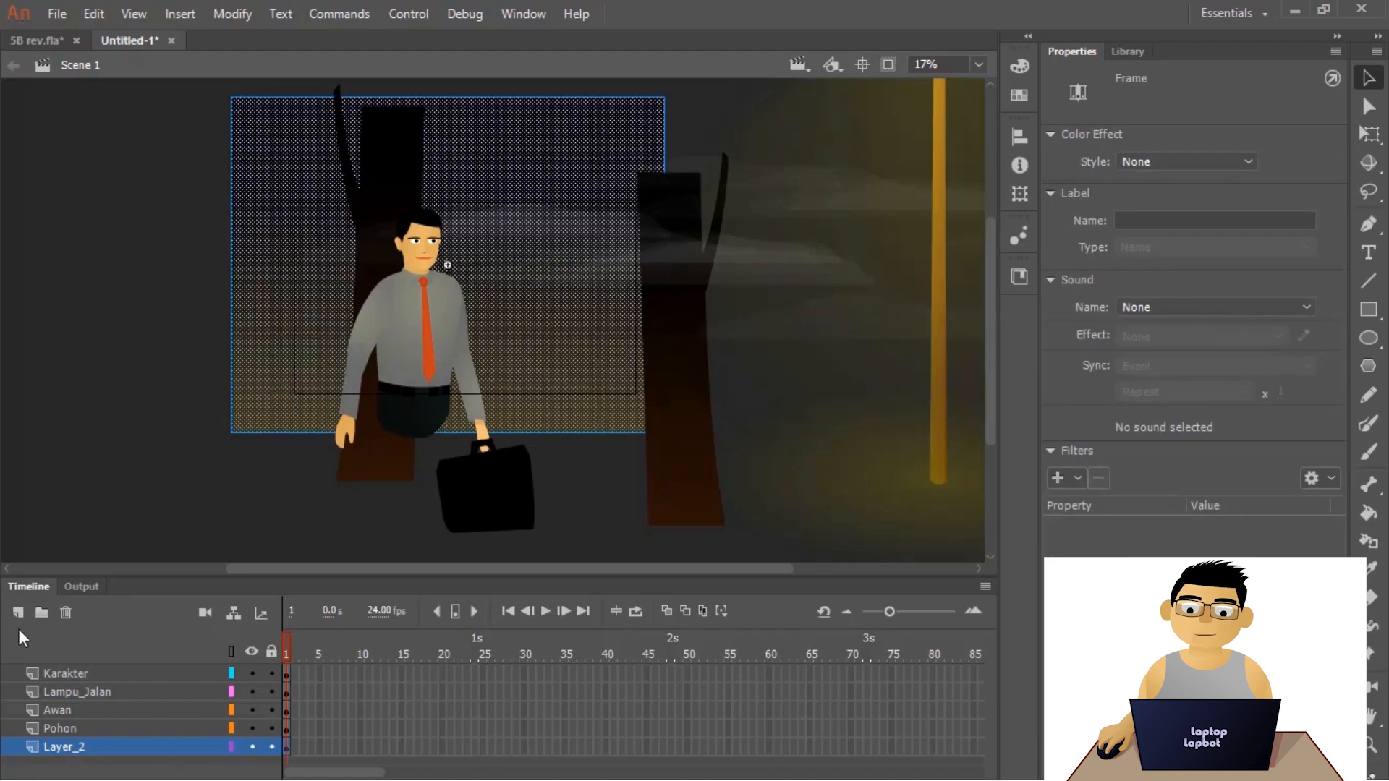
pyautogui.doubleClick(71, 748)
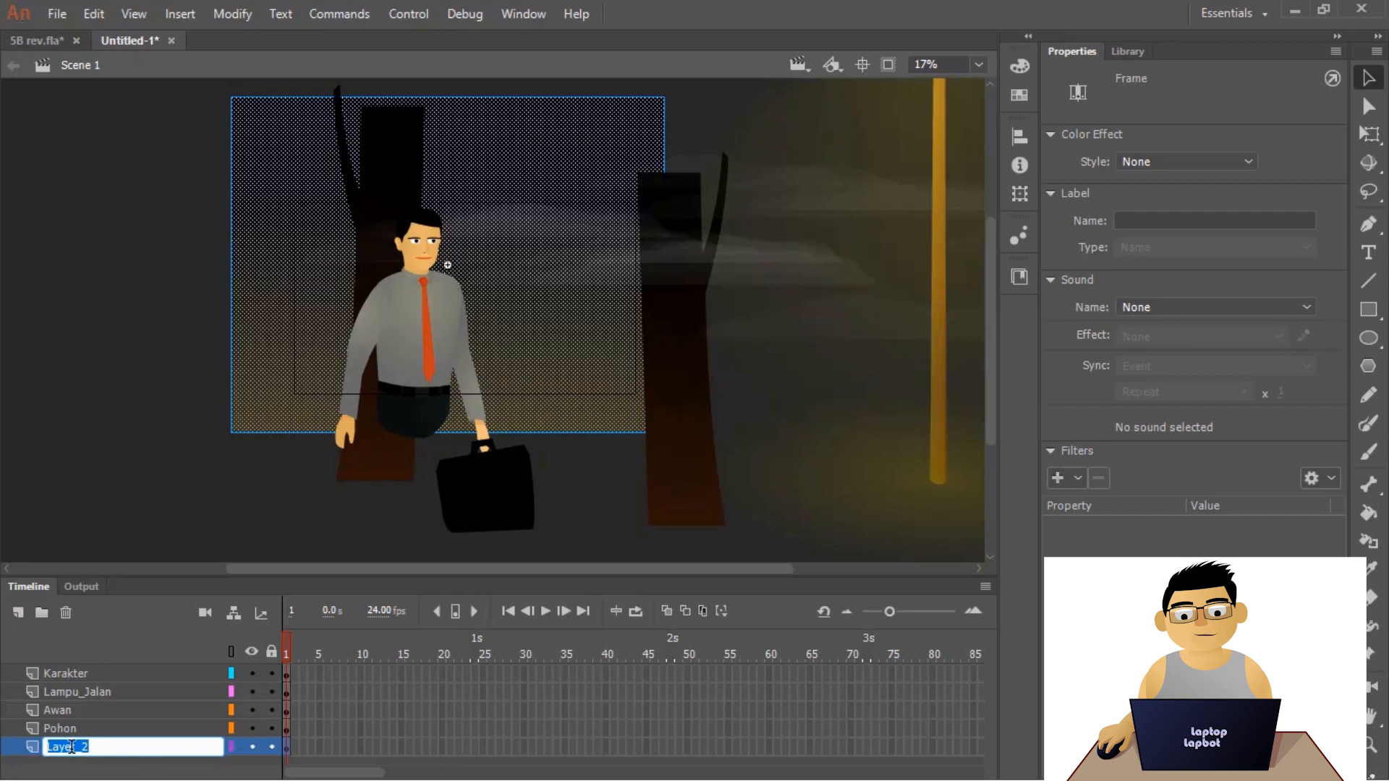
pyautogui.write('Bac')
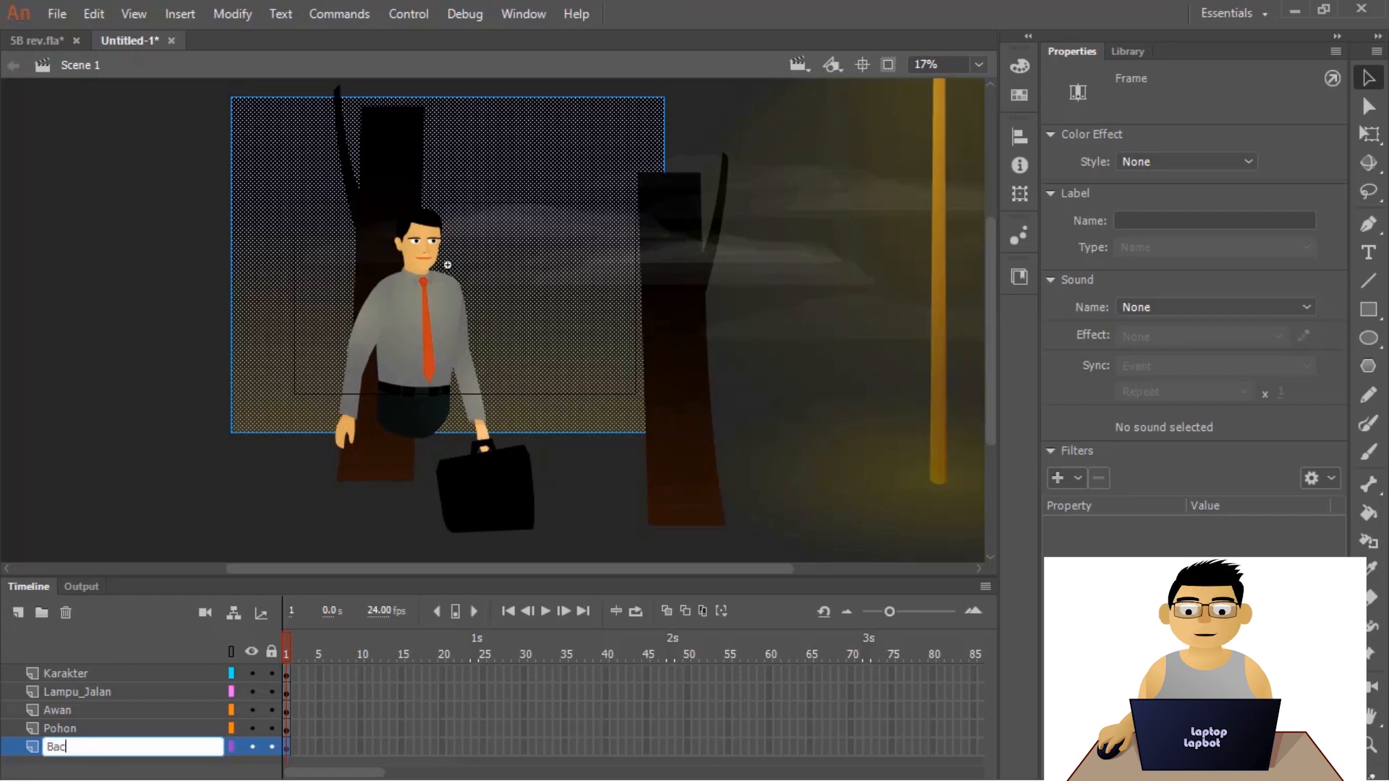
pyautogui.write('kground')
pyautogui.press('Return')
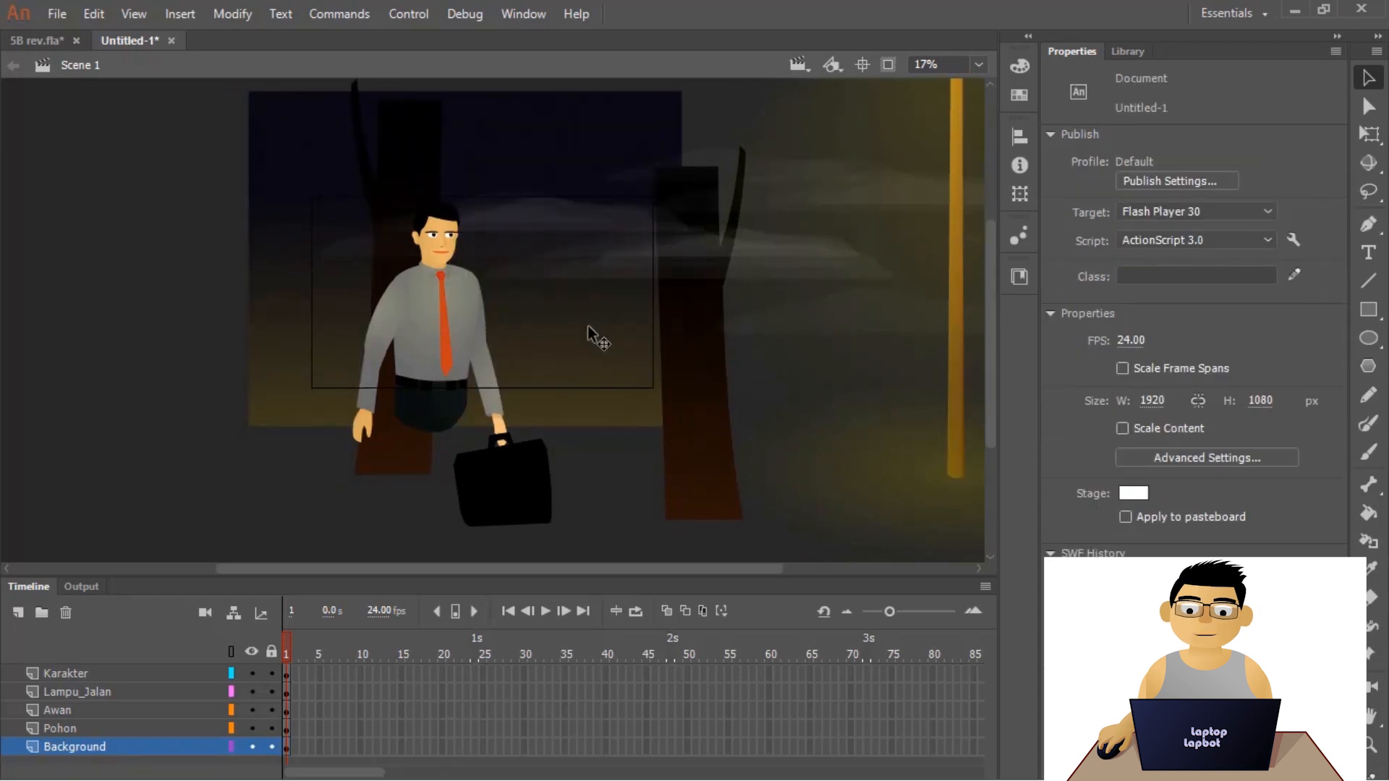
# - Select the man character on the stage and its Karakter layer to check that they belong together
pyautogui.scroll(2, 439, 345)
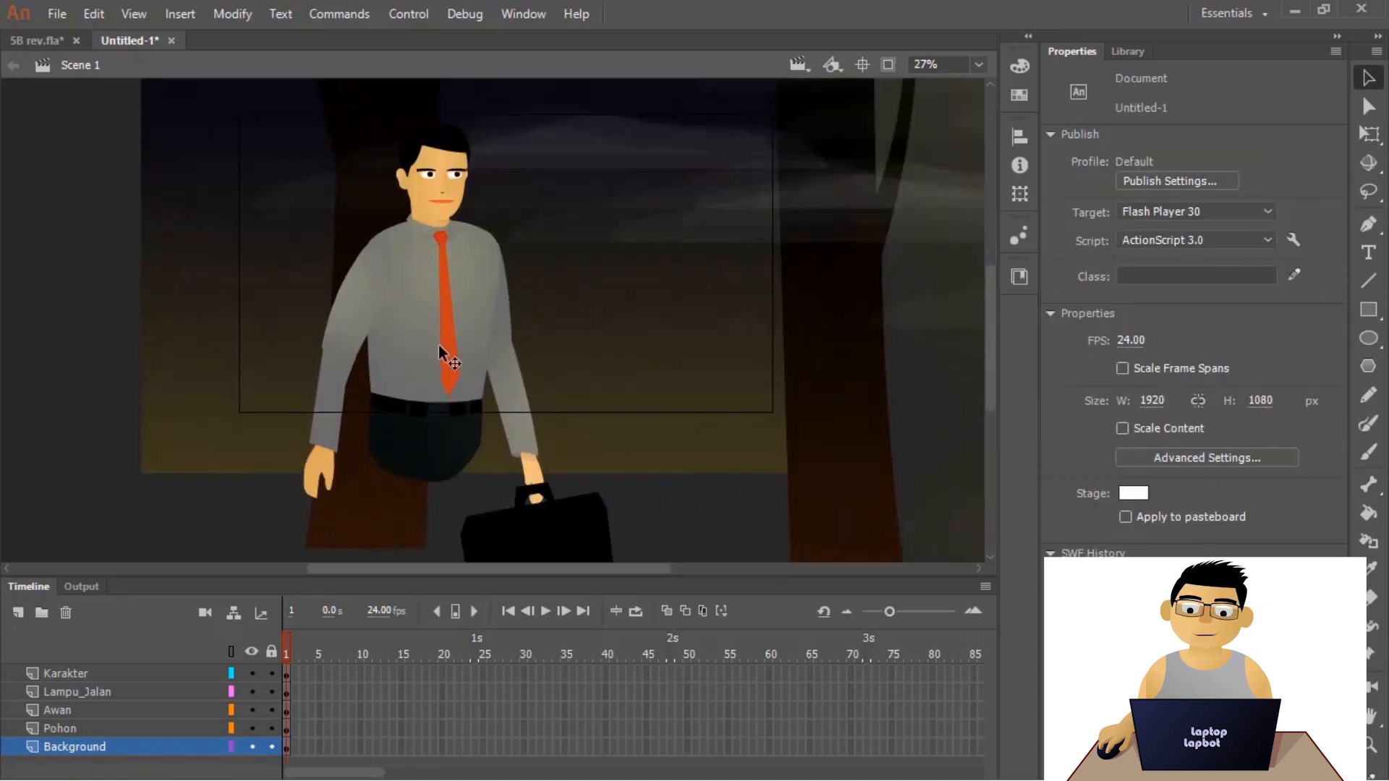
pyautogui.scroll(-1, 439, 345)
pyautogui.click(438, 344)
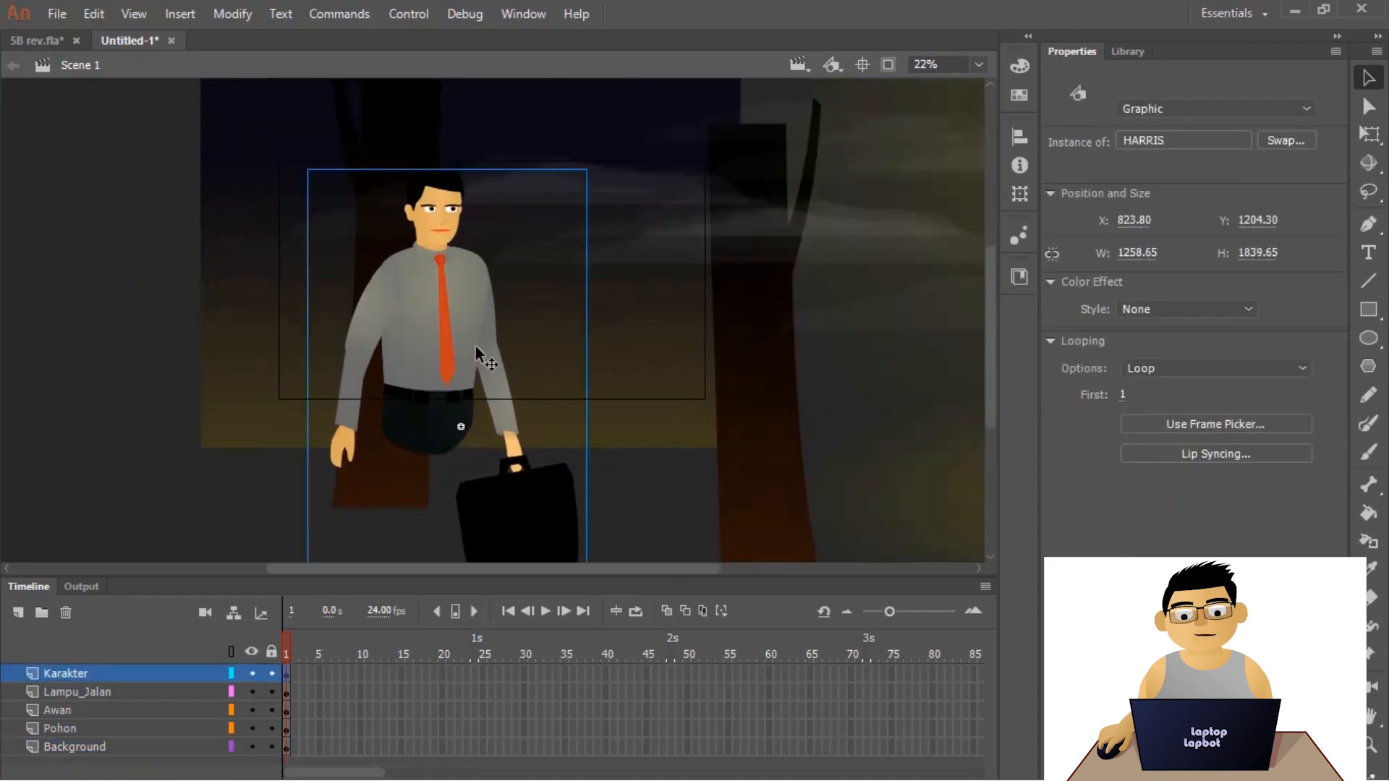
pyautogui.click(102, 680)
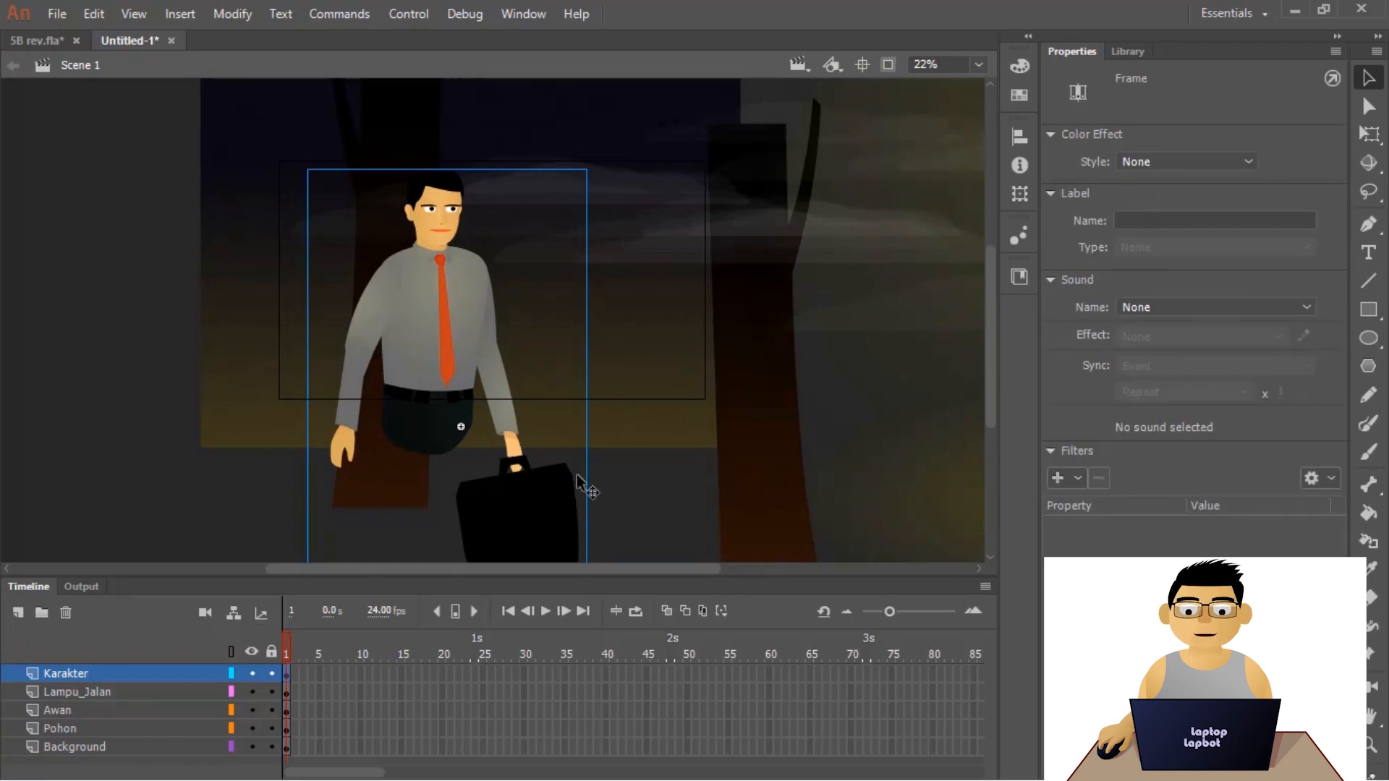
pyautogui.click(454, 328)
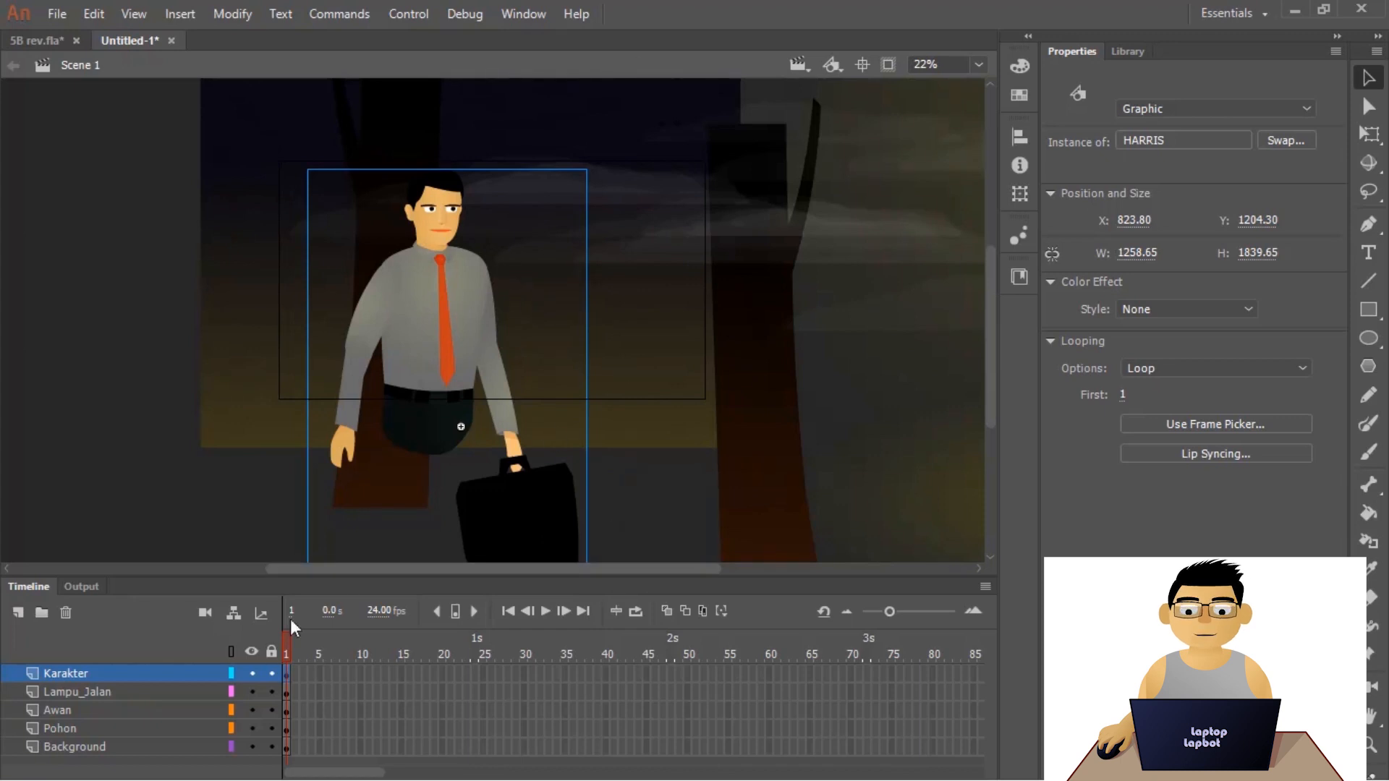
pyautogui.click(149, 674)
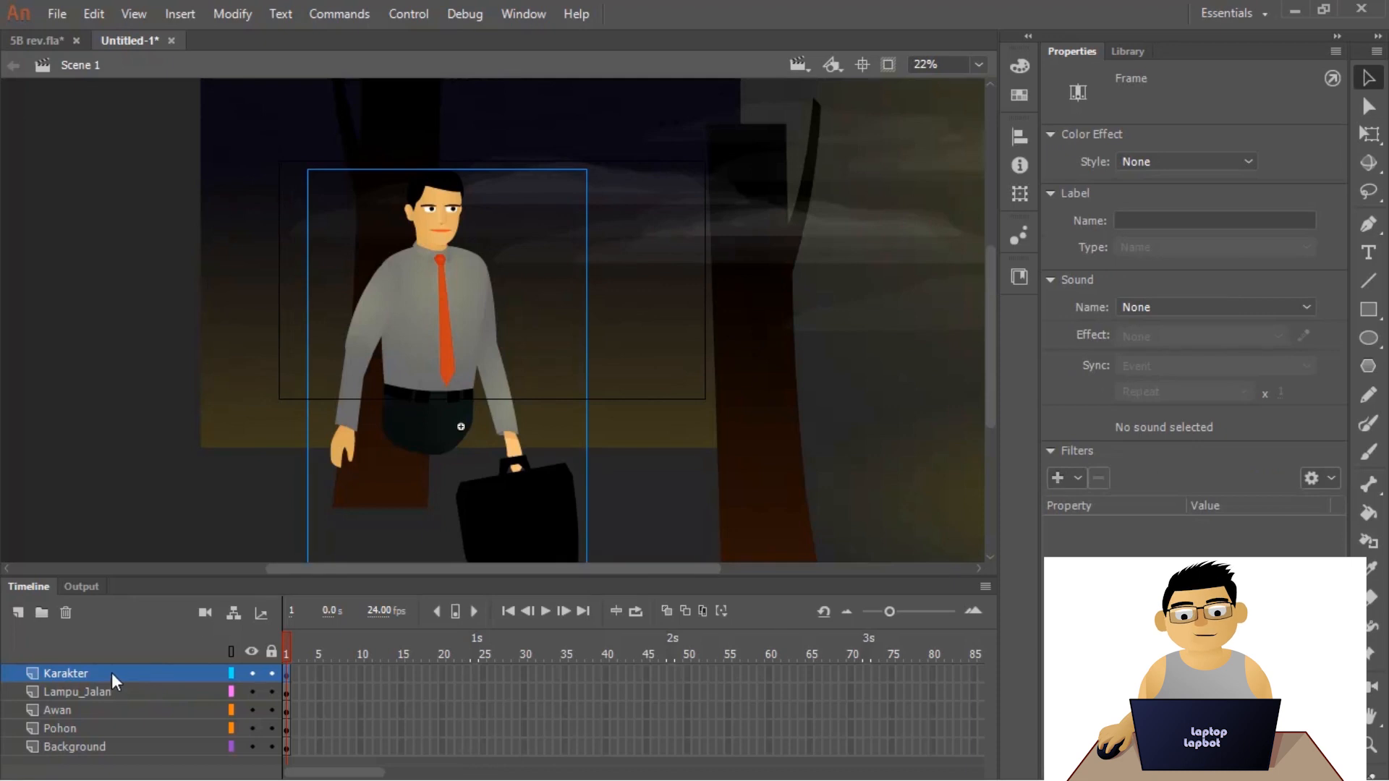
pyautogui.rightClick(432, 333)
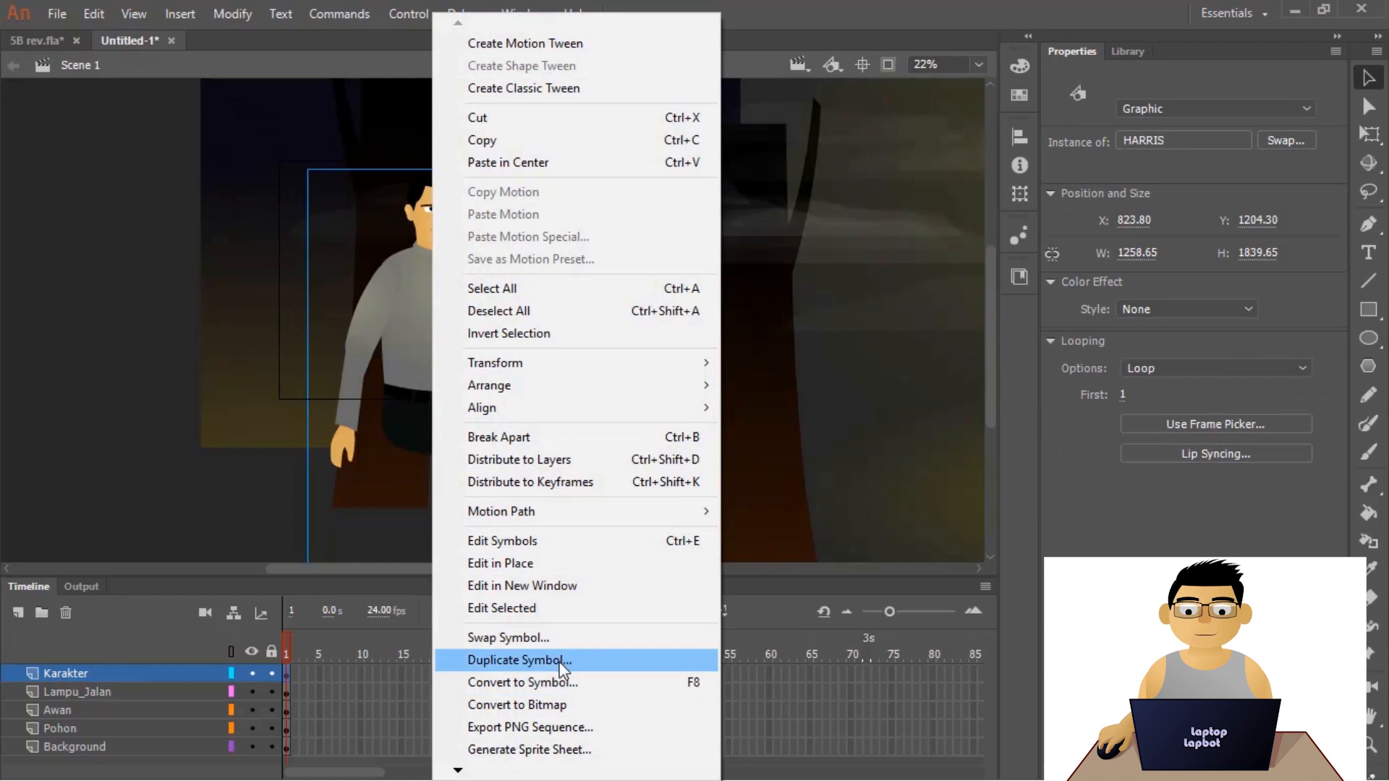
pyautogui.click(550, 682)
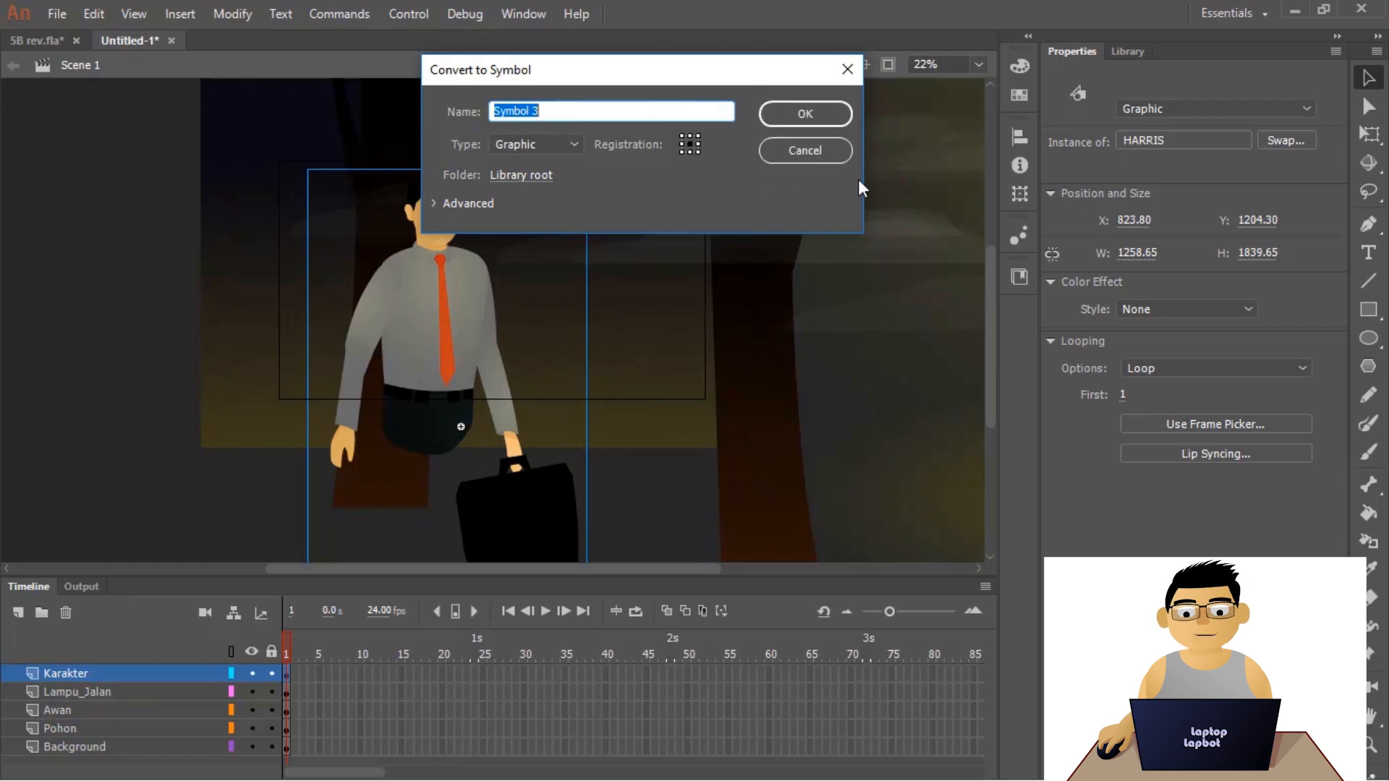
pyautogui.click(817, 150)
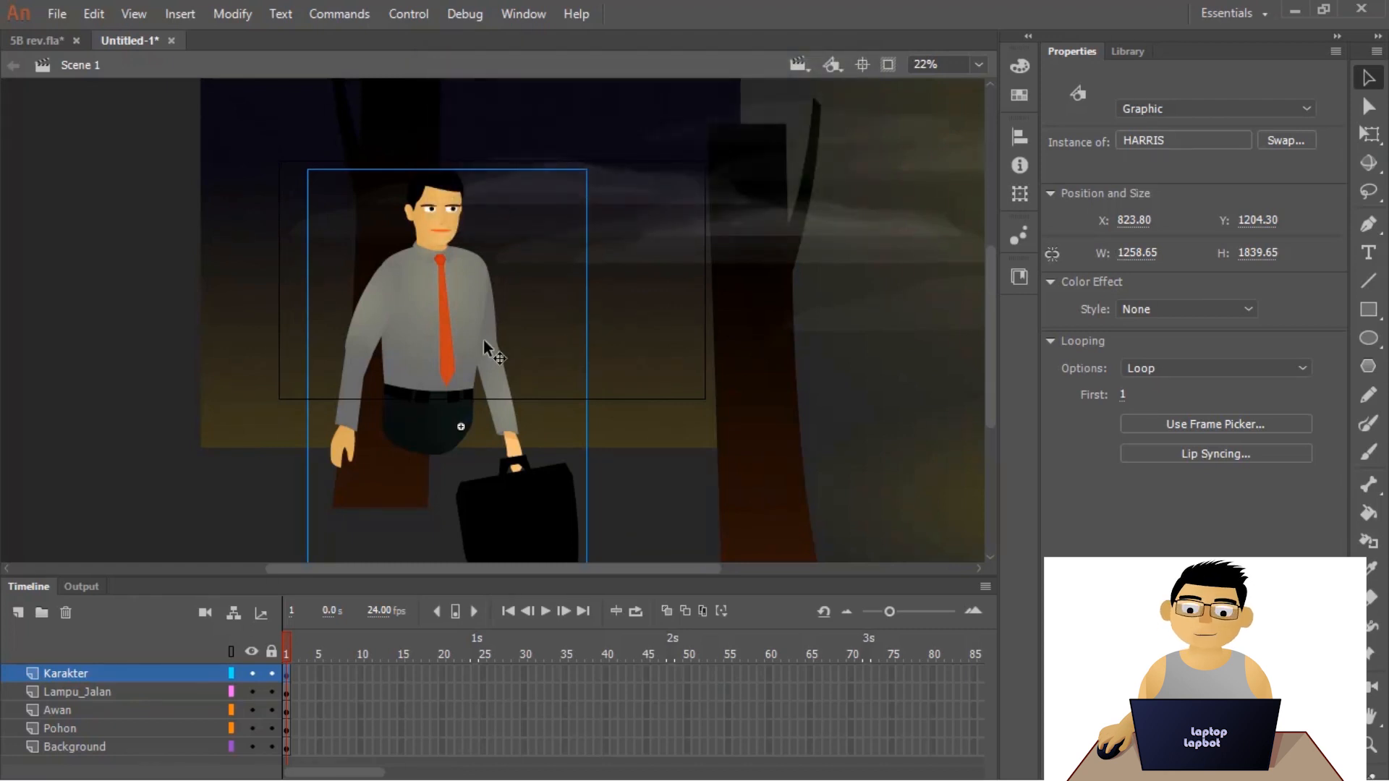
# - Open the man character's symbol and select its head, torso, arms and their layers one by one to examine the separate body parts
pyautogui.doubleClick(450, 313)
pyautogui.scroll(1, 450, 314)
pyautogui.click(430, 163)
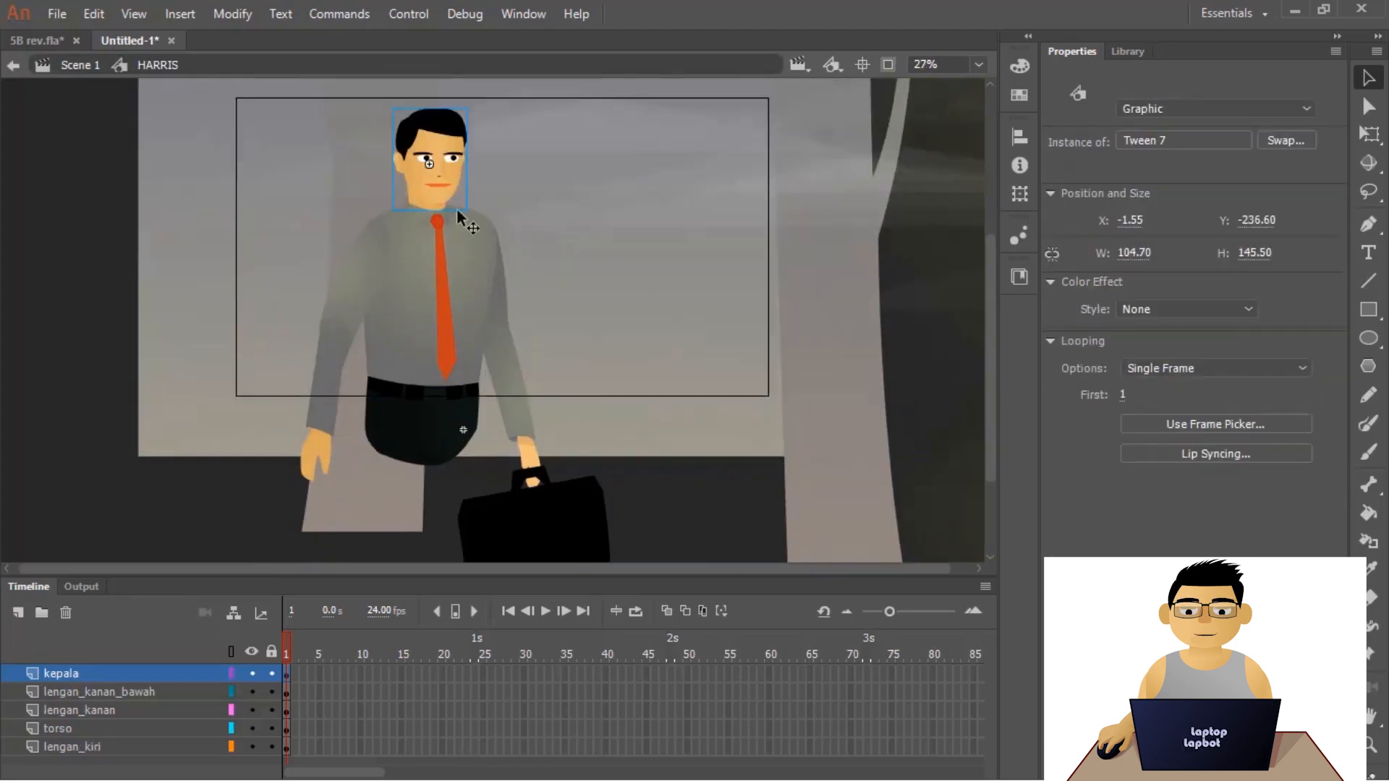
pyautogui.click(436, 270)
pyautogui.click(365, 284)
pyautogui.click(320, 373)
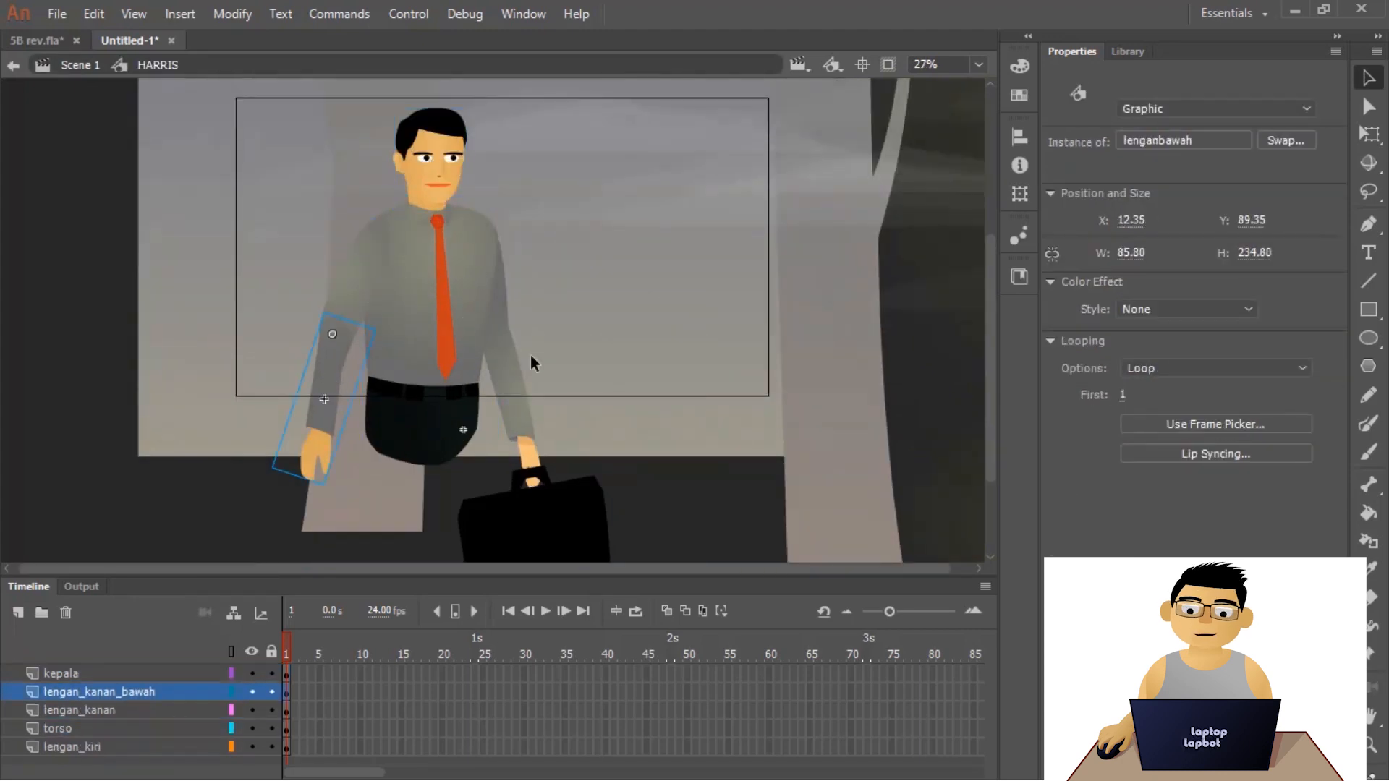
pyautogui.click(507, 322)
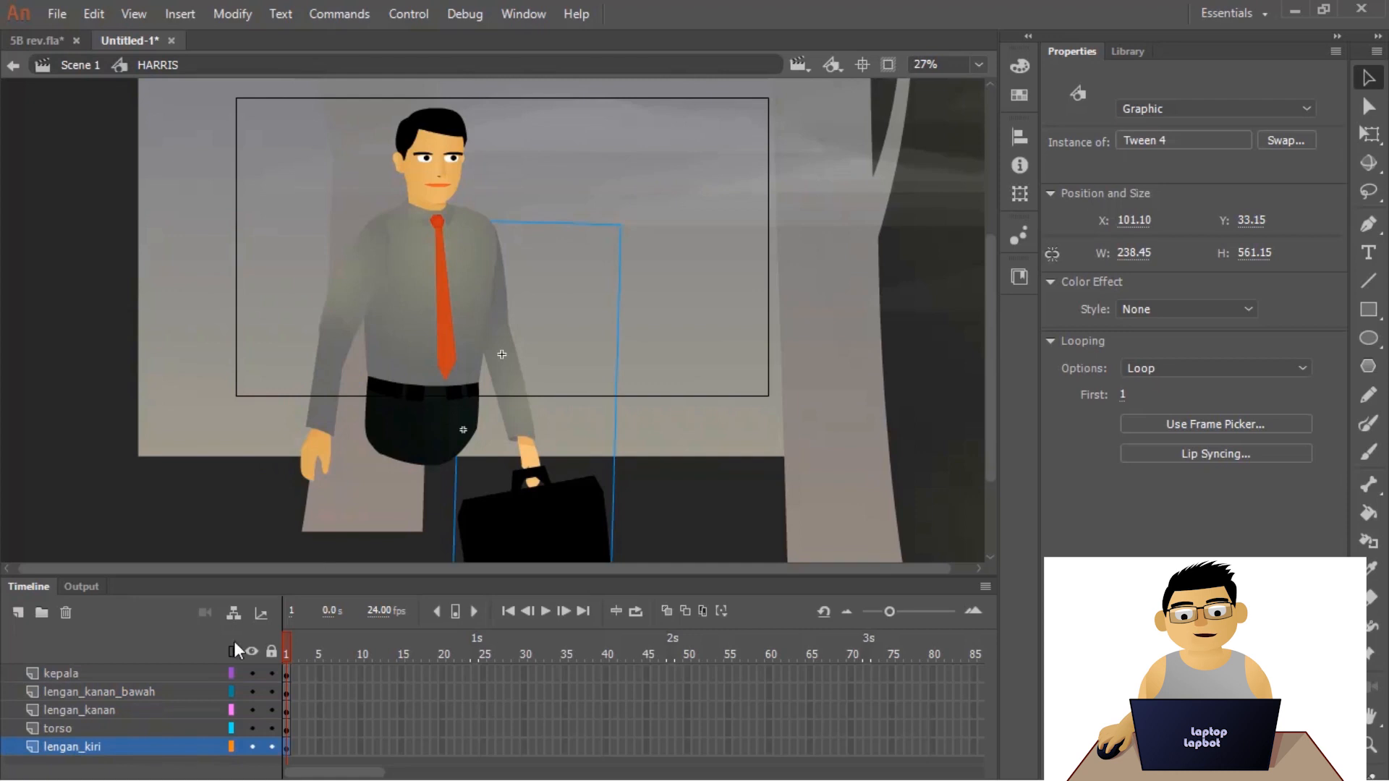
pyautogui.click(197, 672)
pyautogui.click(157, 709)
pyautogui.click(78, 749)
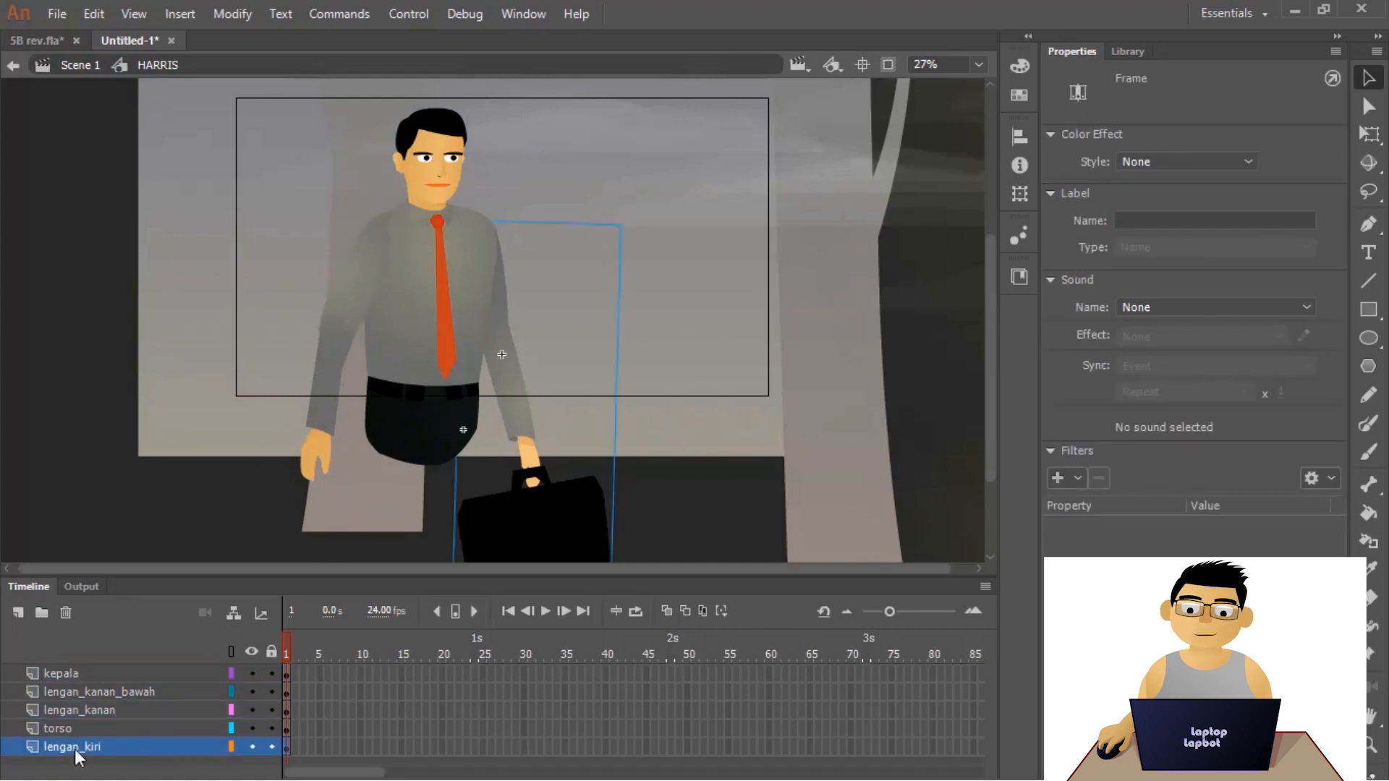
# - Select the layers from kepala down to lengan_kiri one after another to examine which body part each one holds
pyautogui.click(102, 676)
pyautogui.click(87, 695)
pyautogui.click(84, 707)
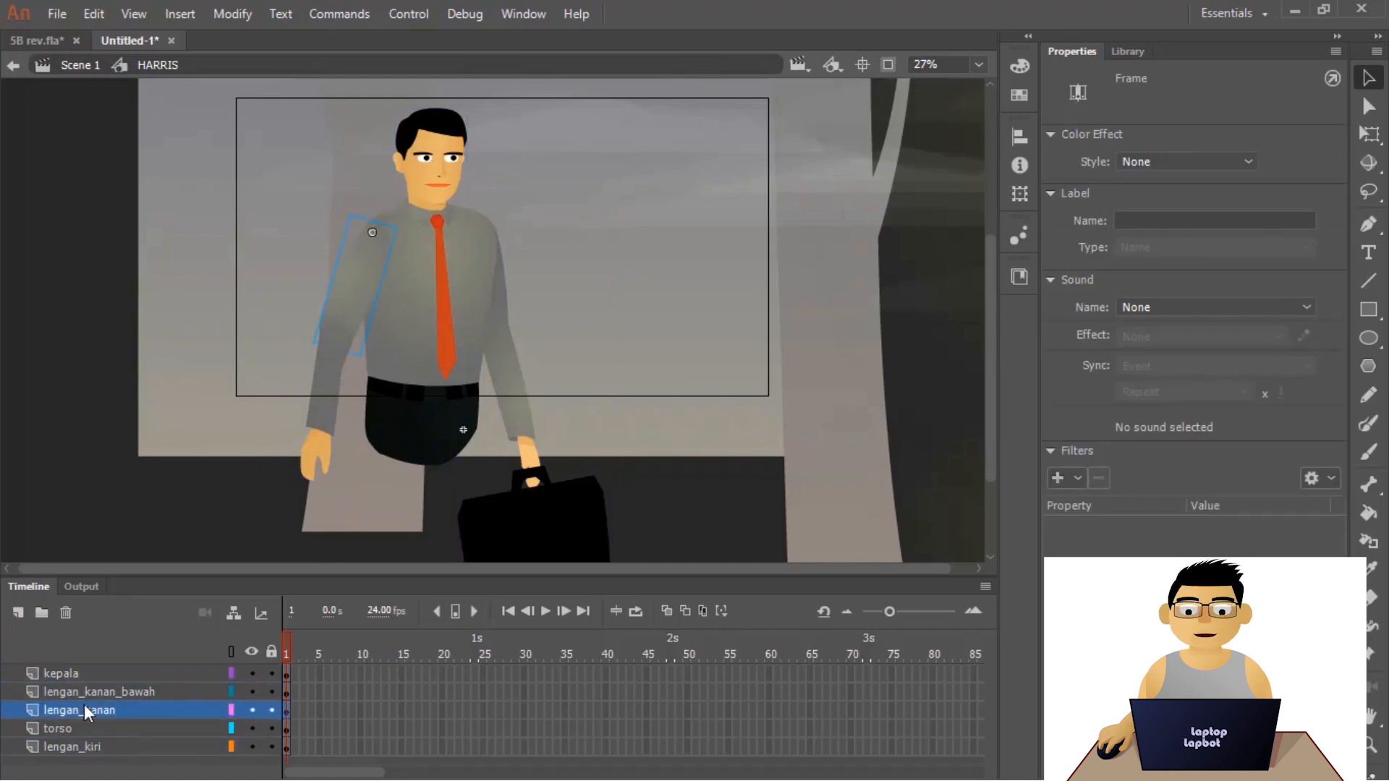
pyautogui.click(66, 730)
pyautogui.click(153, 748)
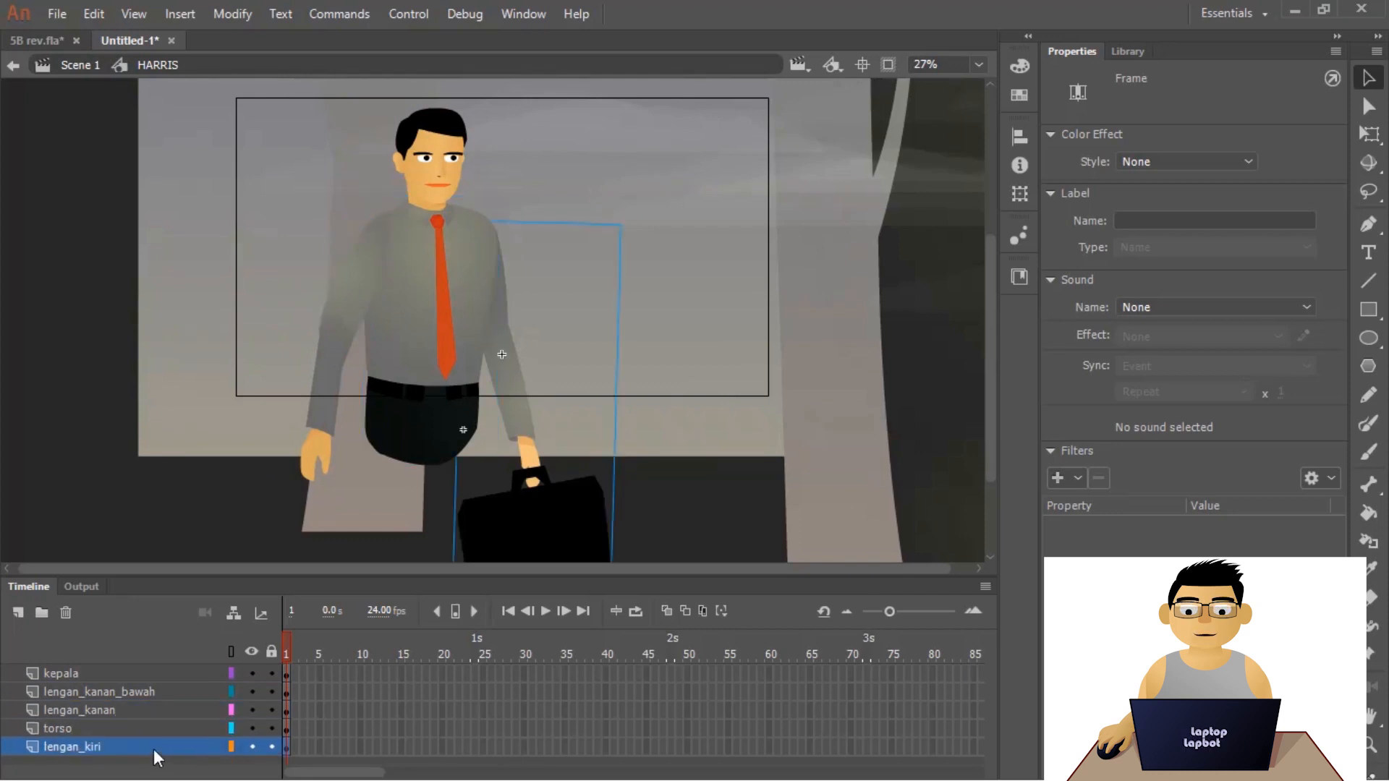
pyautogui.click(153, 674)
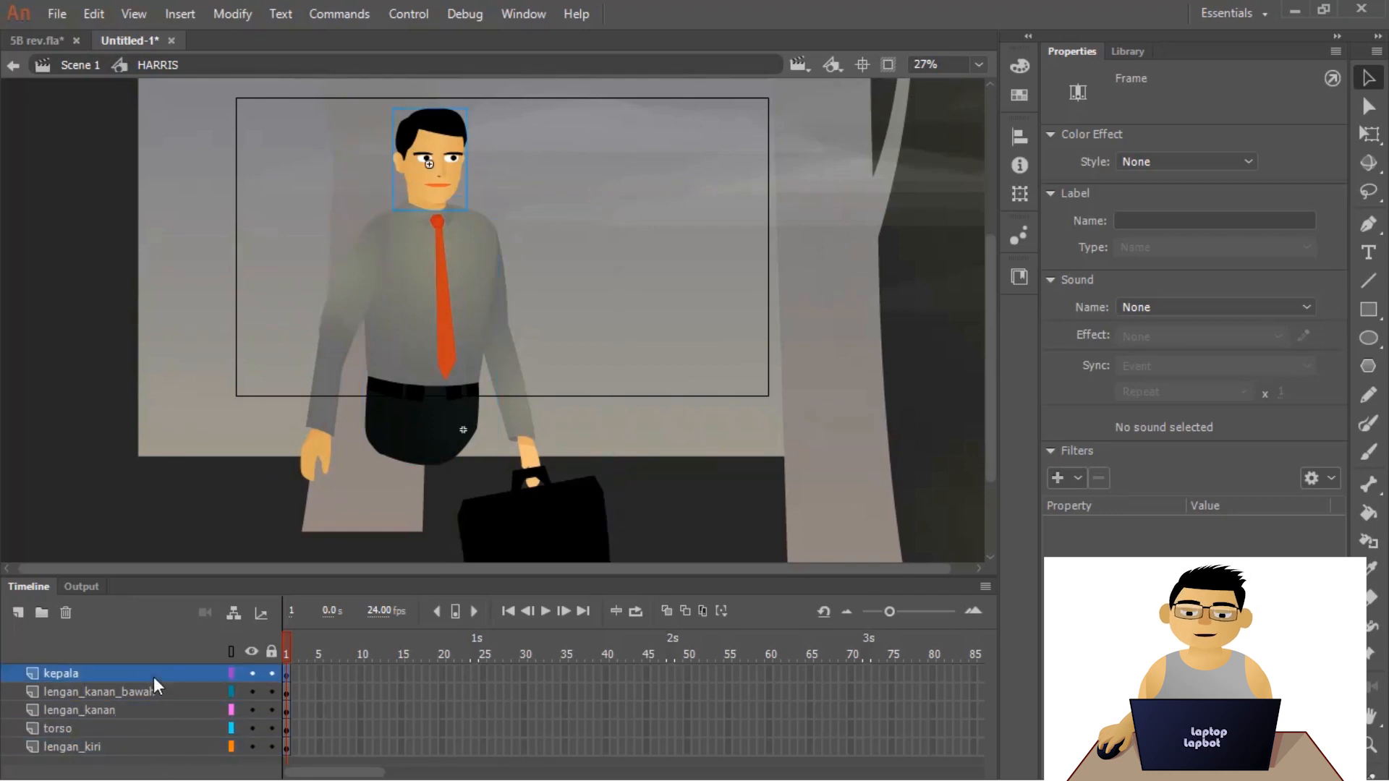
pyautogui.click(137, 690)
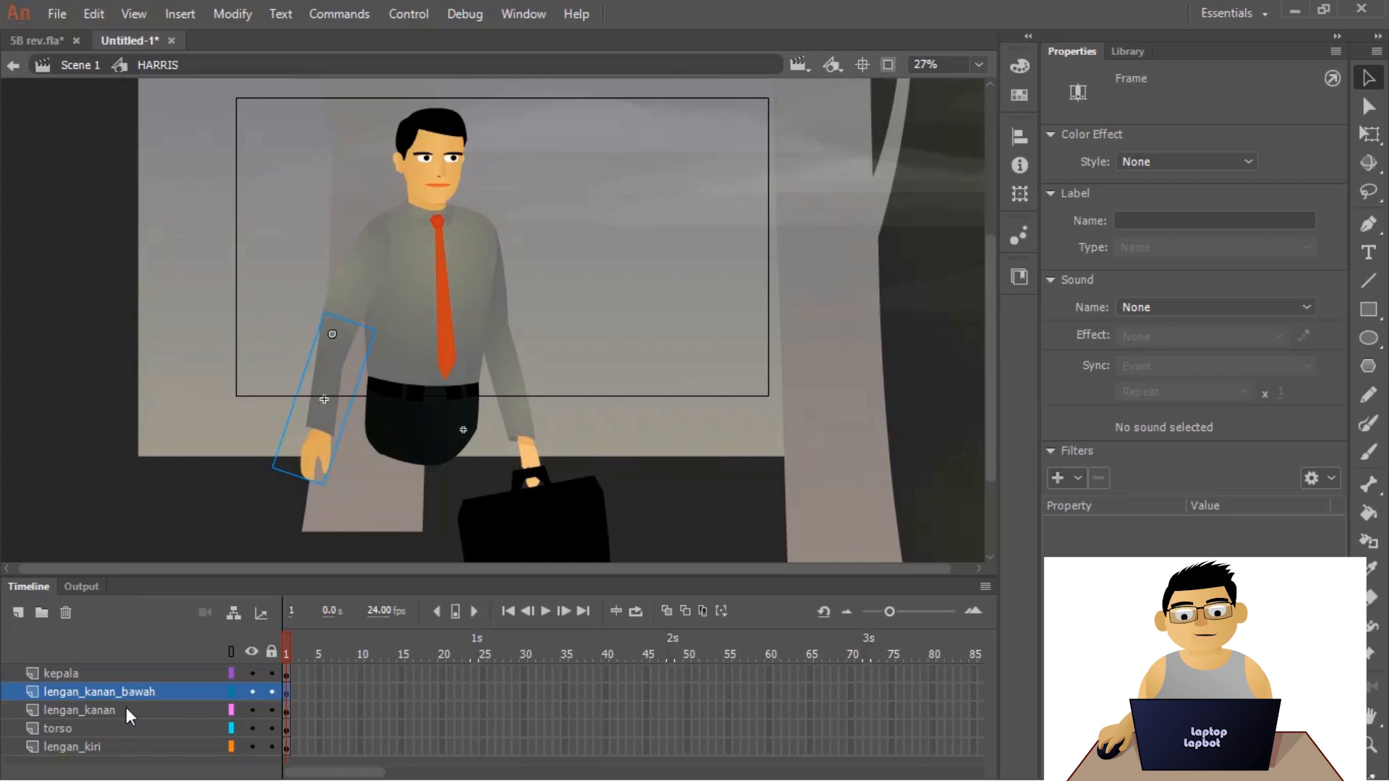
pyautogui.click(124, 710)
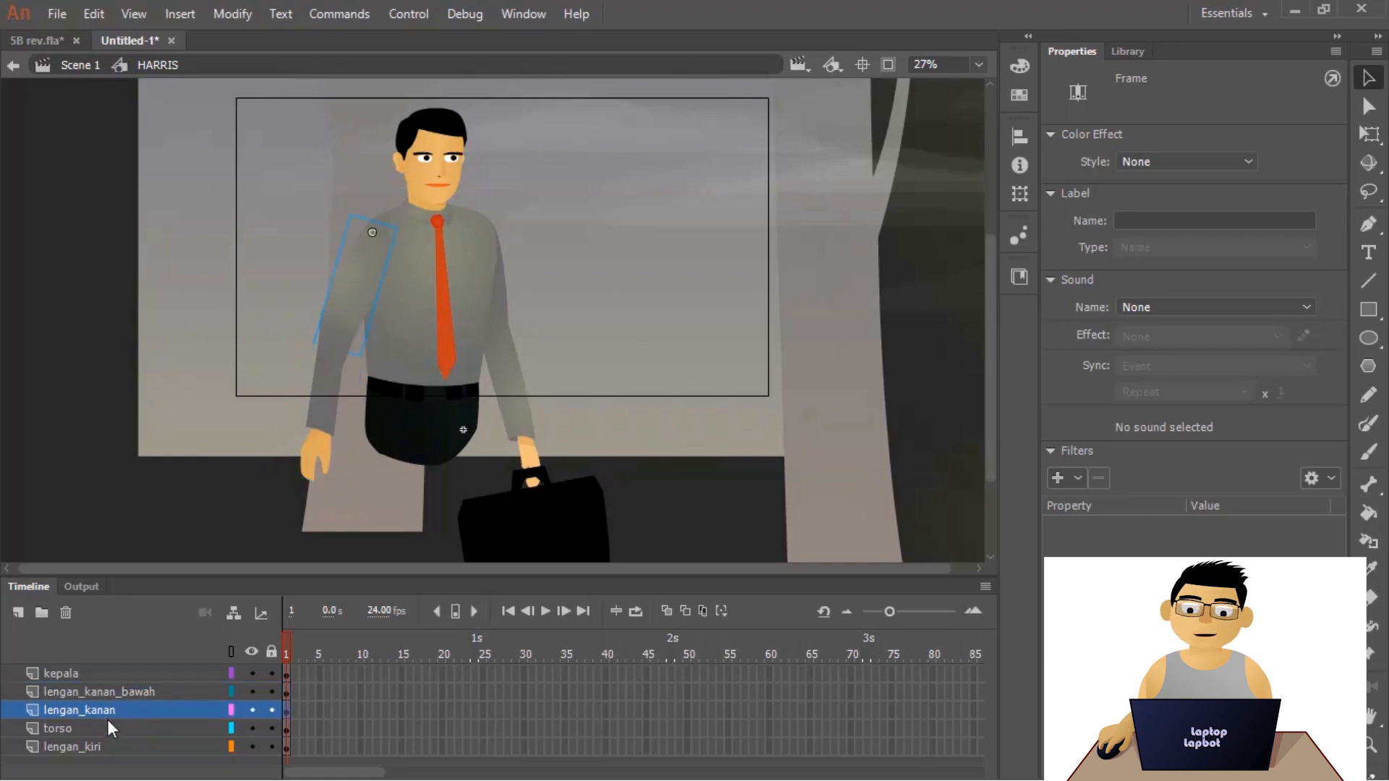
pyautogui.click(102, 724)
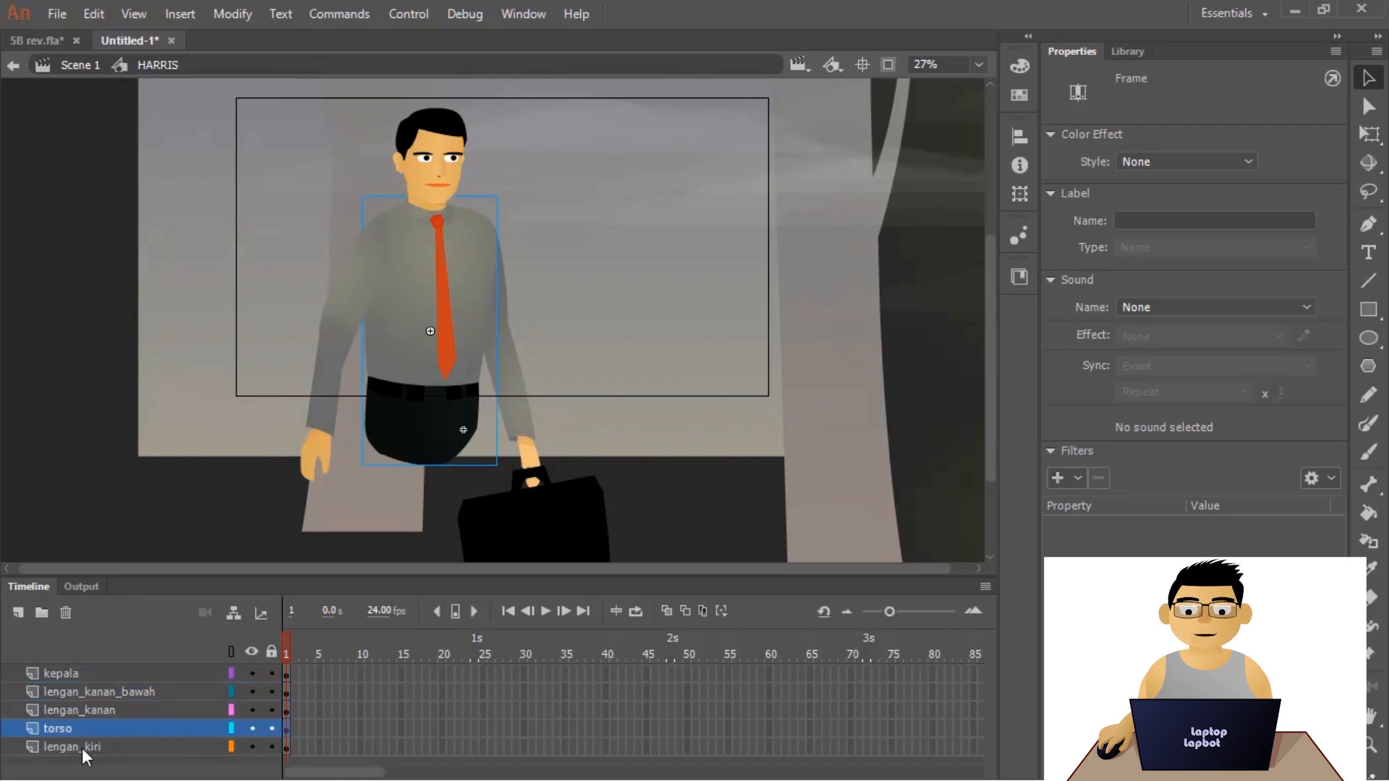
pyautogui.click(102, 752)
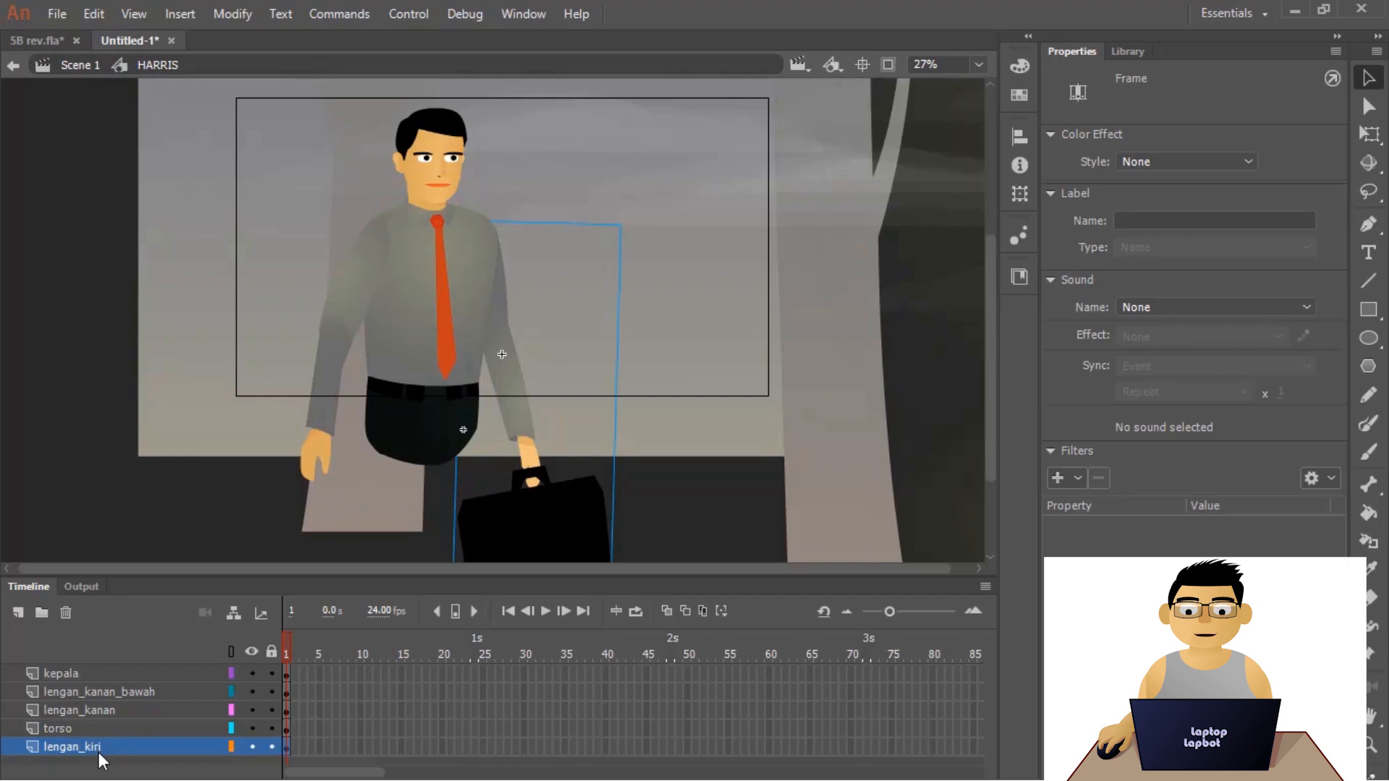
# - Show the layer parenting view and examine how the head and arm layers link to the torso and to each other
pyautogui.click(233, 613)
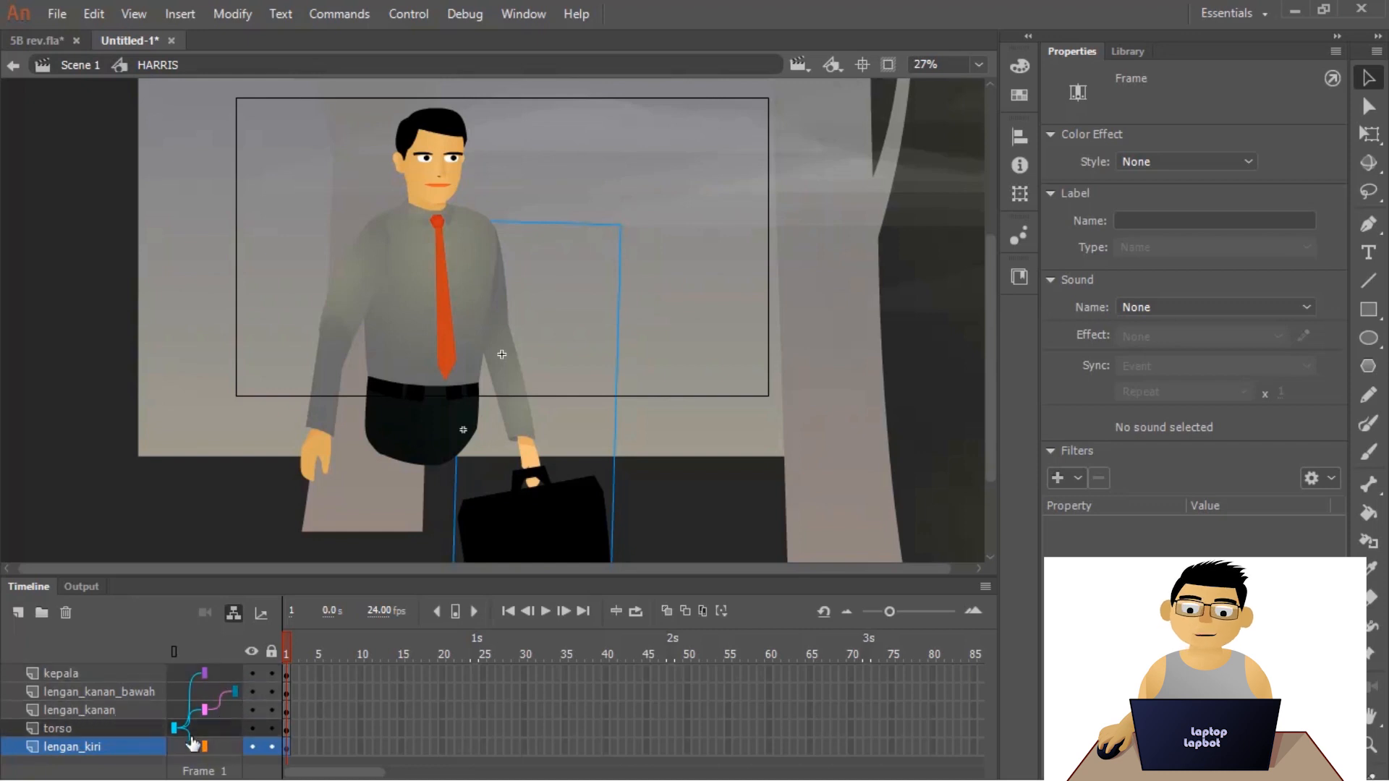
pyautogui.click(84, 724)
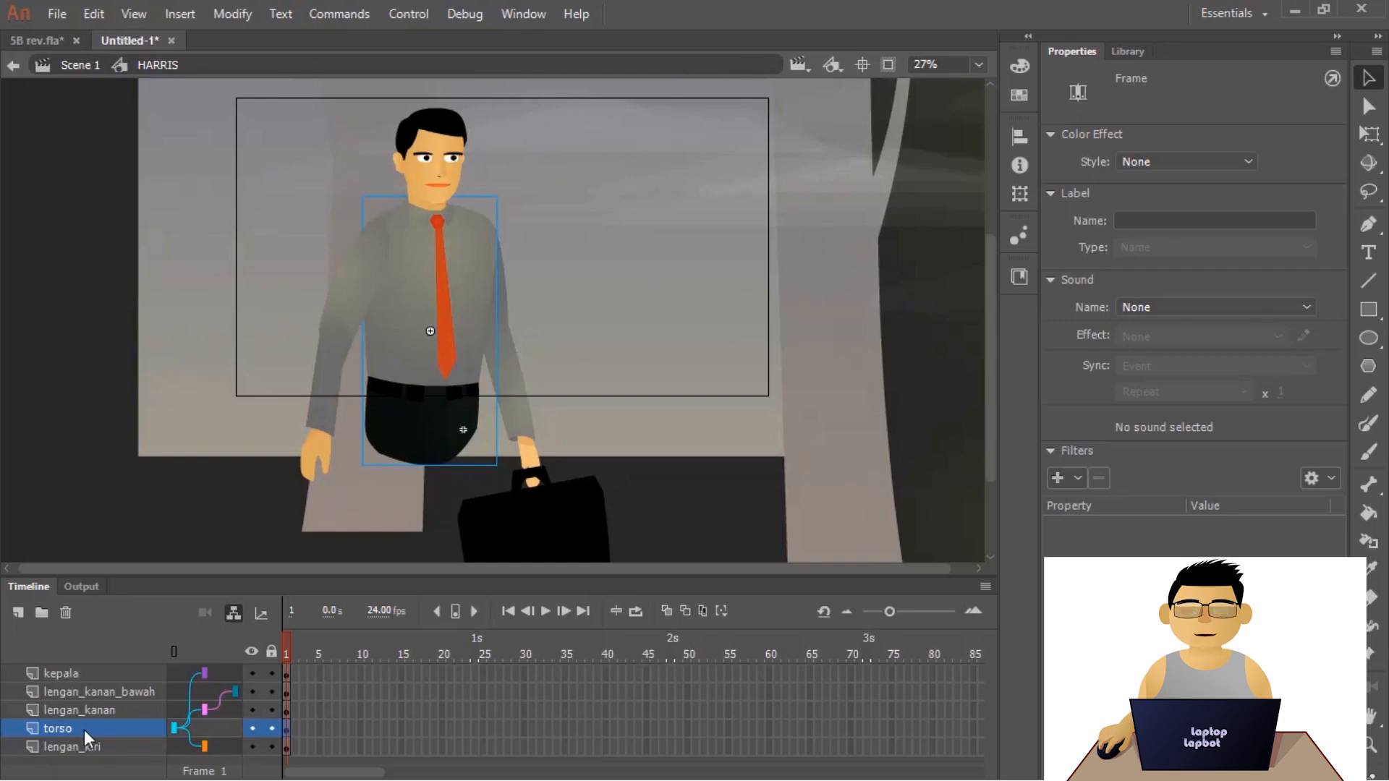
pyautogui.click(126, 673)
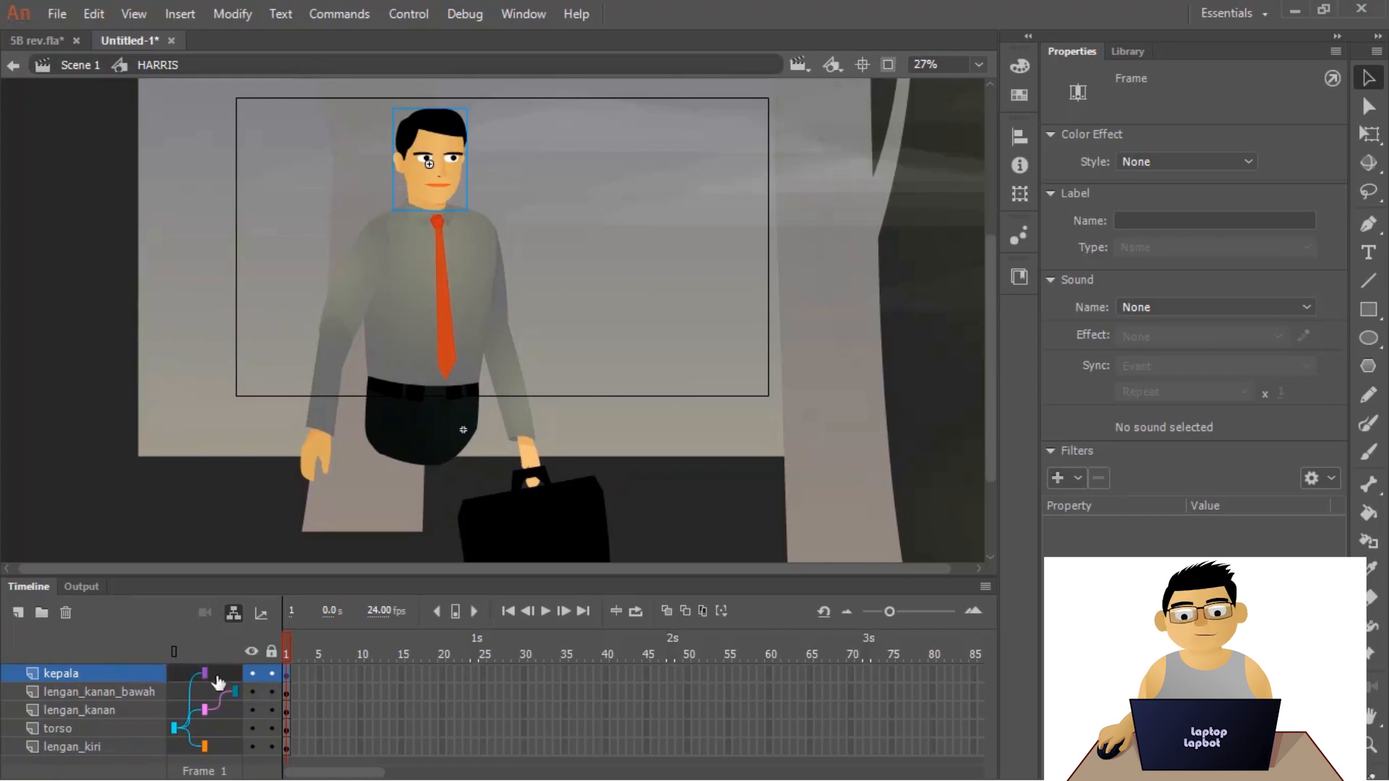
pyautogui.moveTo(205, 671); pyautogui.dragTo(177, 736)
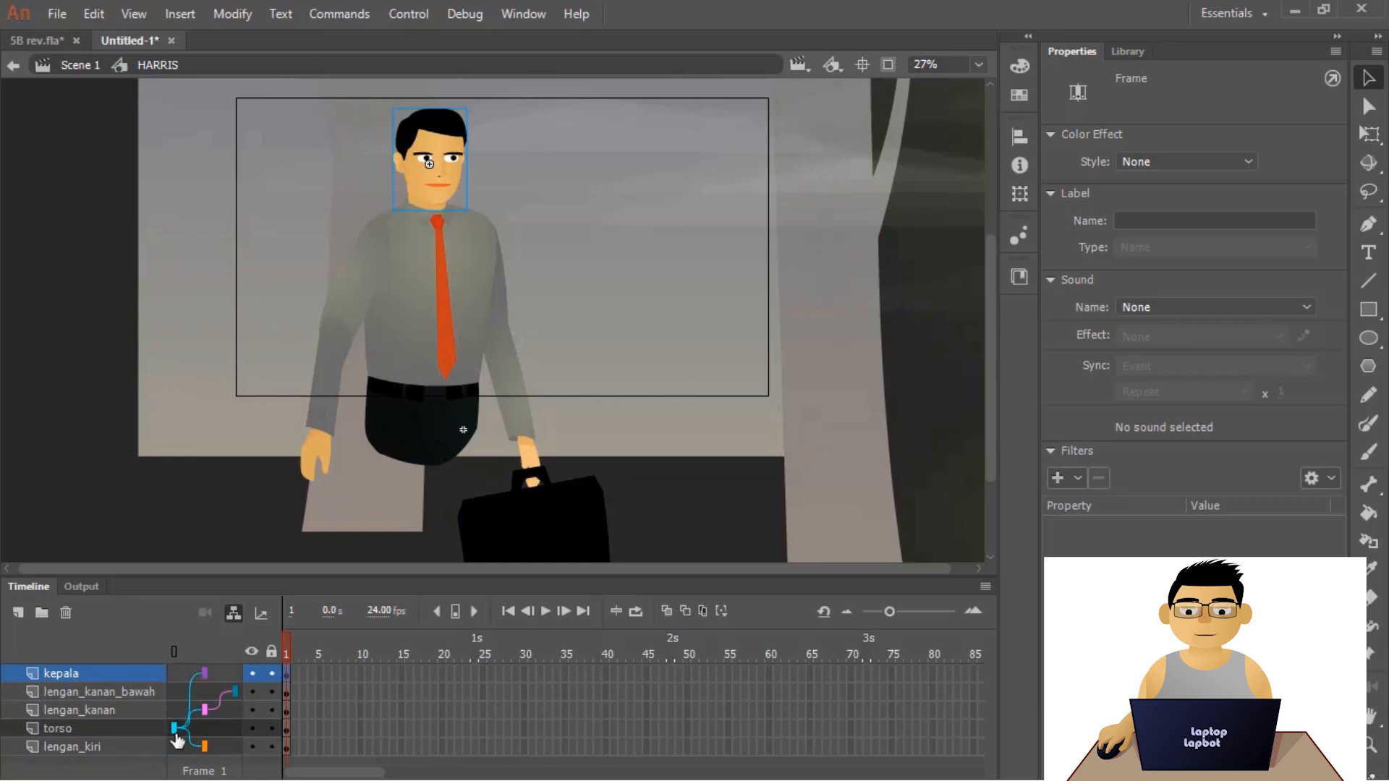
pyautogui.click(113, 687)
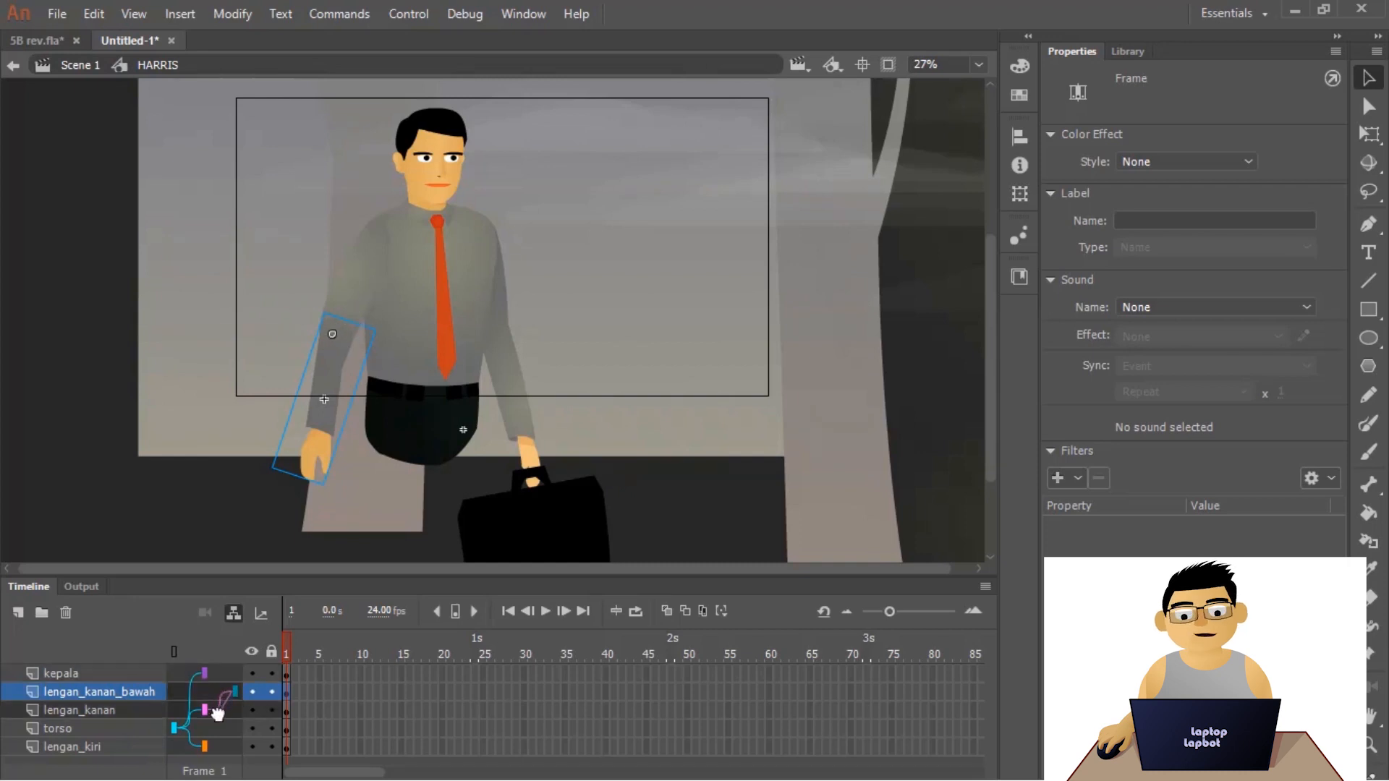
pyautogui.moveTo(217, 712); pyautogui.dragTo(211, 711)
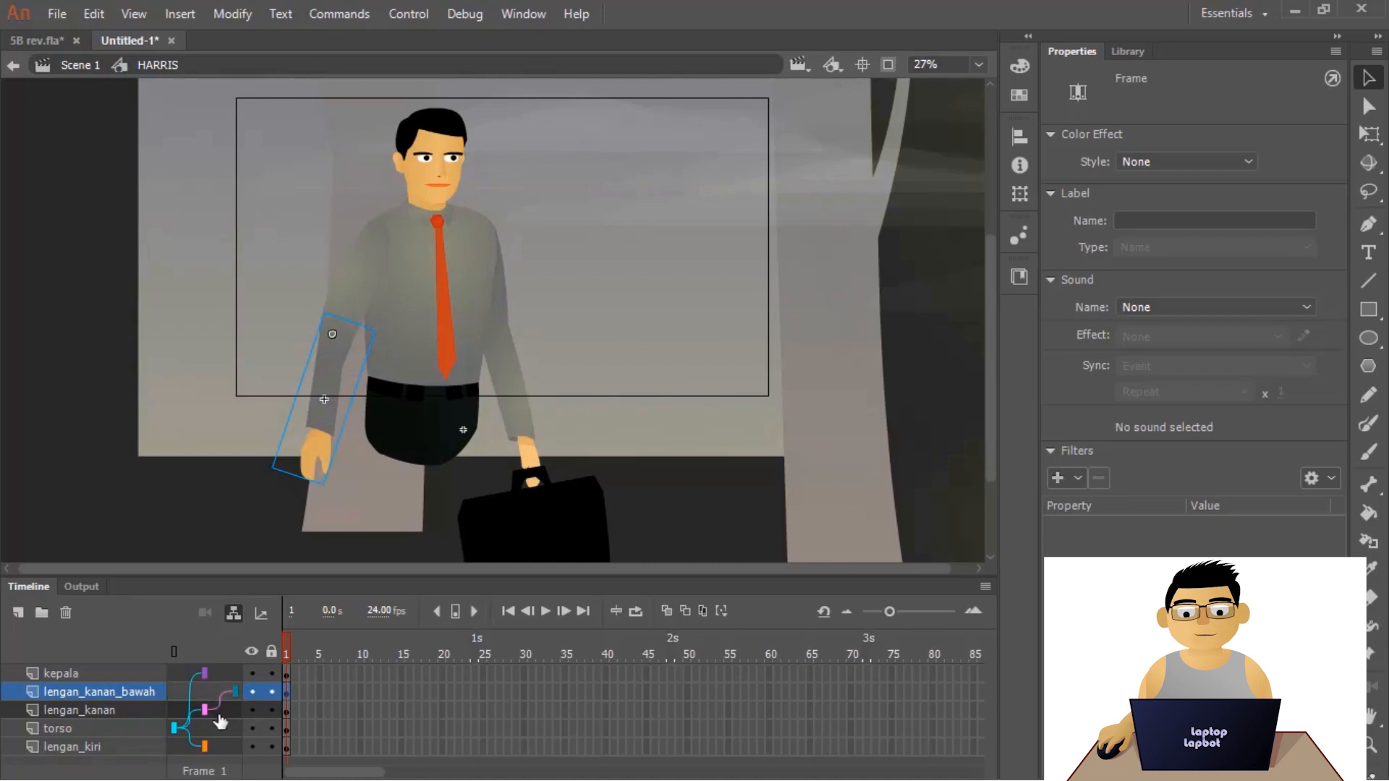
pyautogui.click(73, 752)
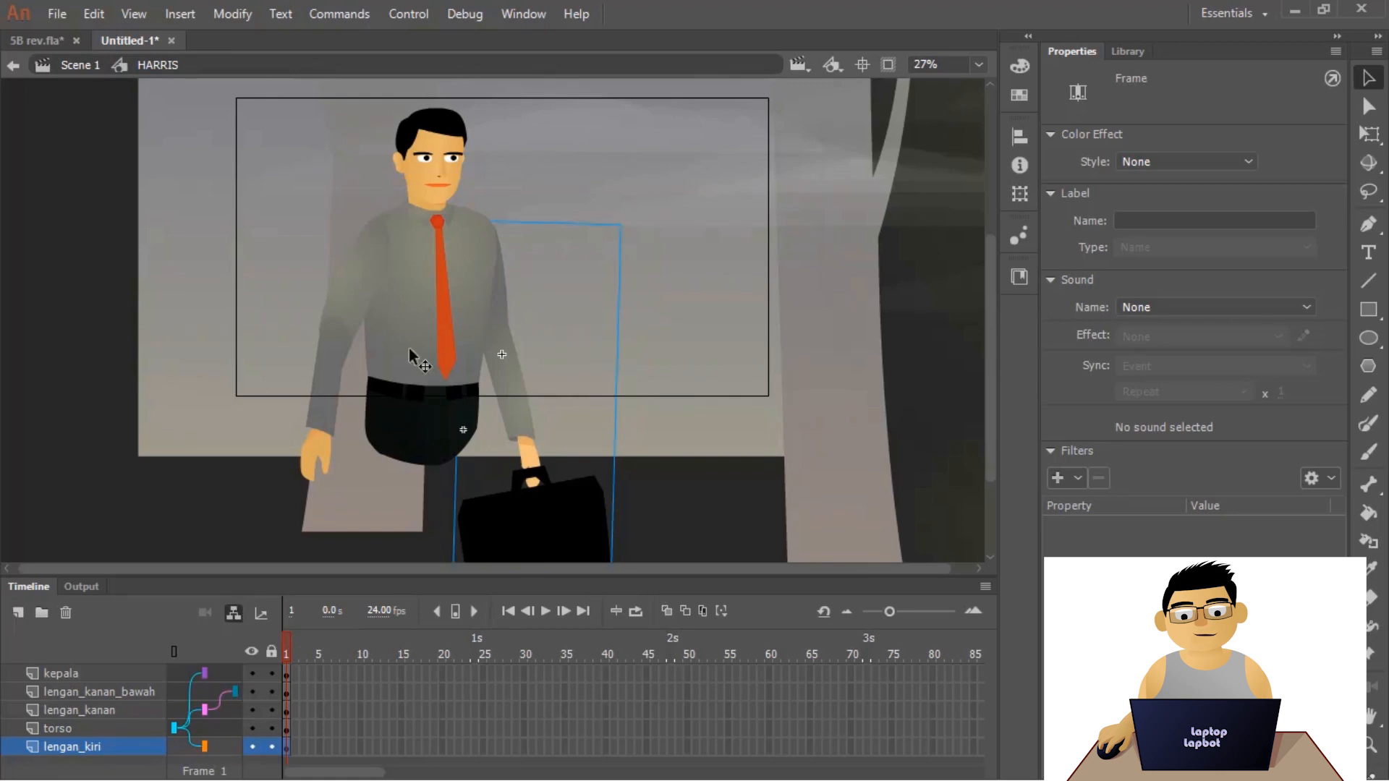
# - Test the right upper arm's rotation with Free Transform and move the torso's transformation point down to the hips
pyautogui.click(374, 261)
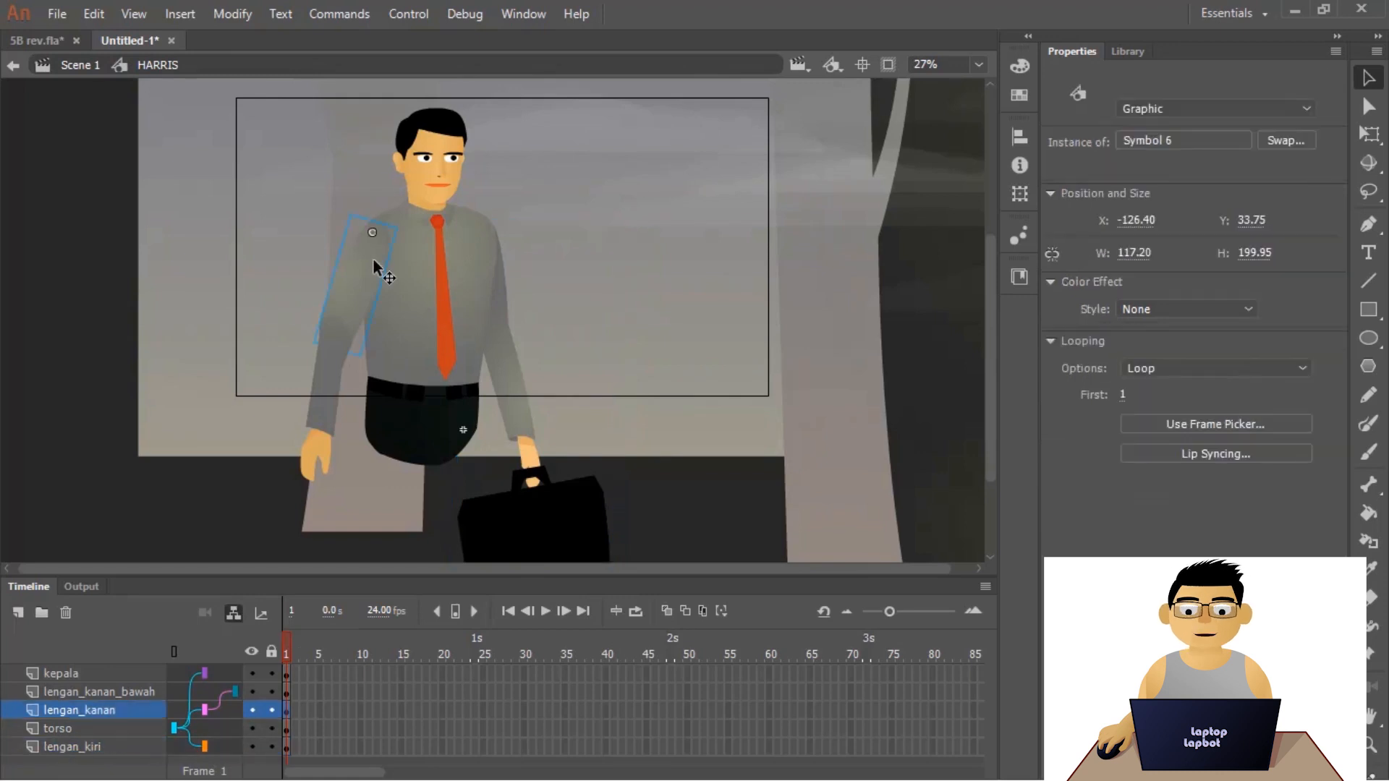
pyautogui.click(1369, 134)
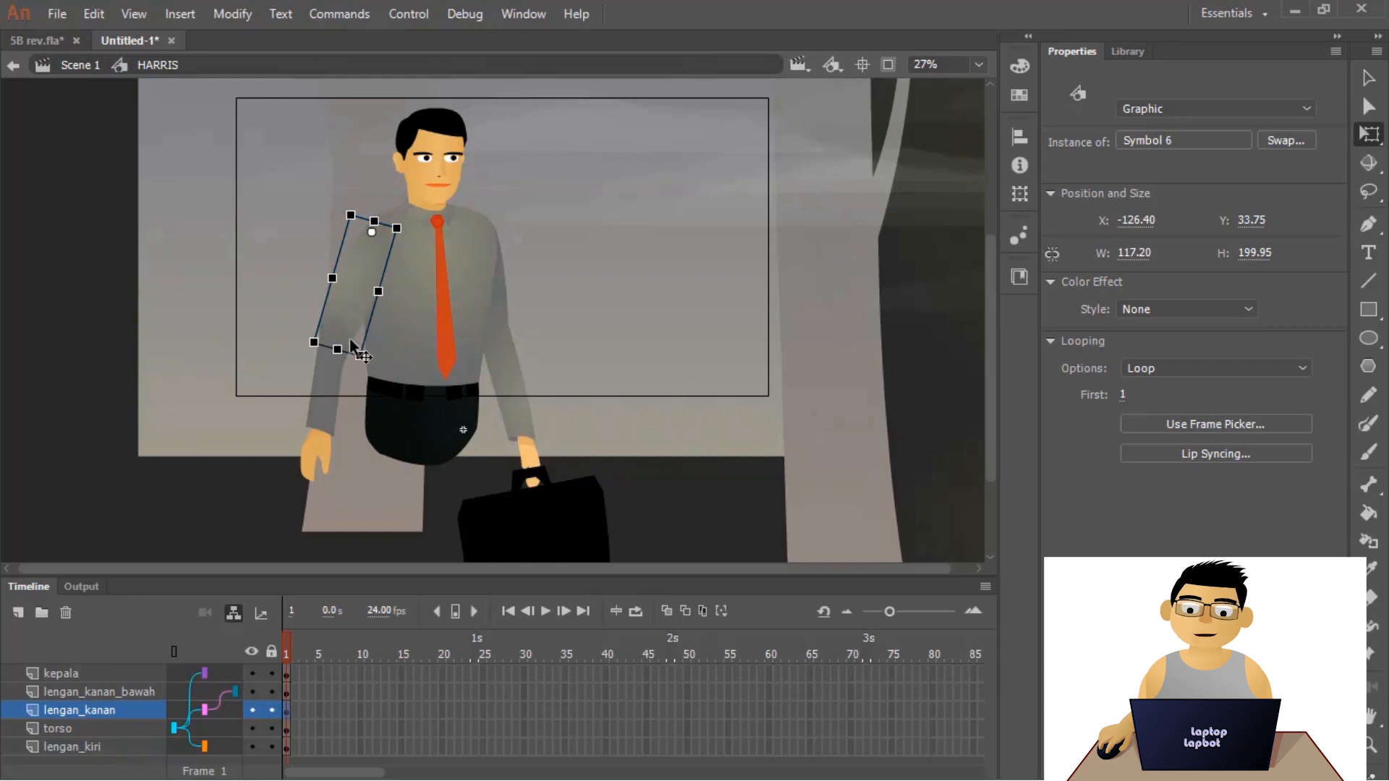
pyautogui.moveTo(359, 370); pyautogui.dragTo(349, 398)
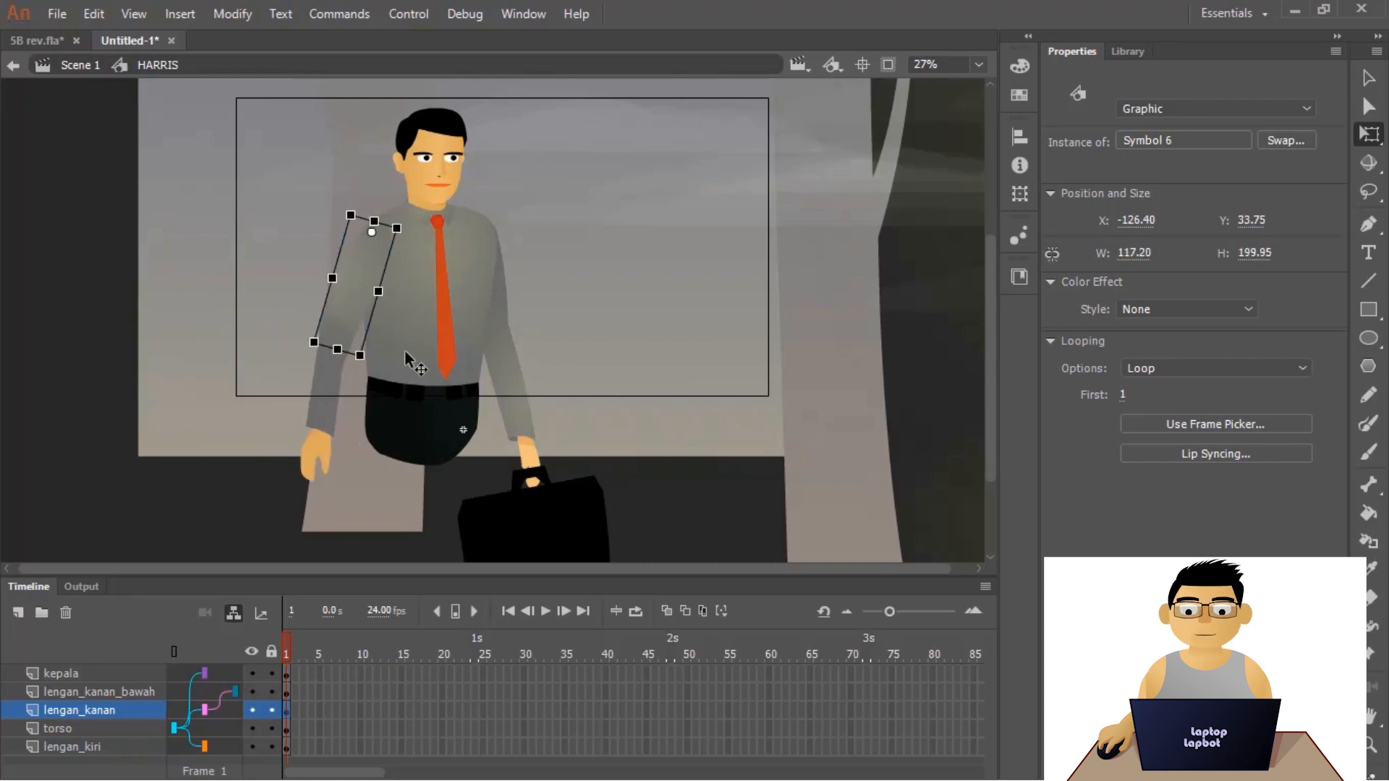
pyautogui.click(462, 293)
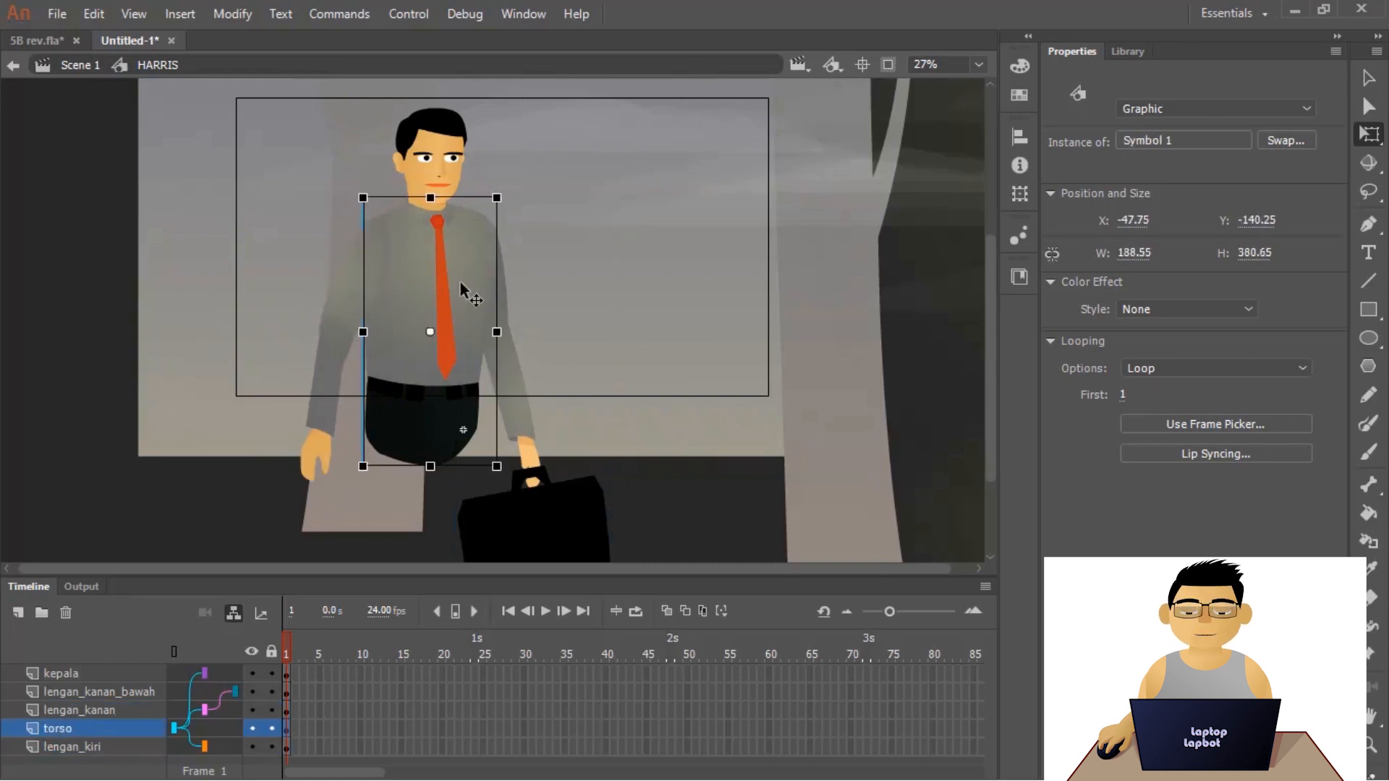
pyautogui.click(433, 166)
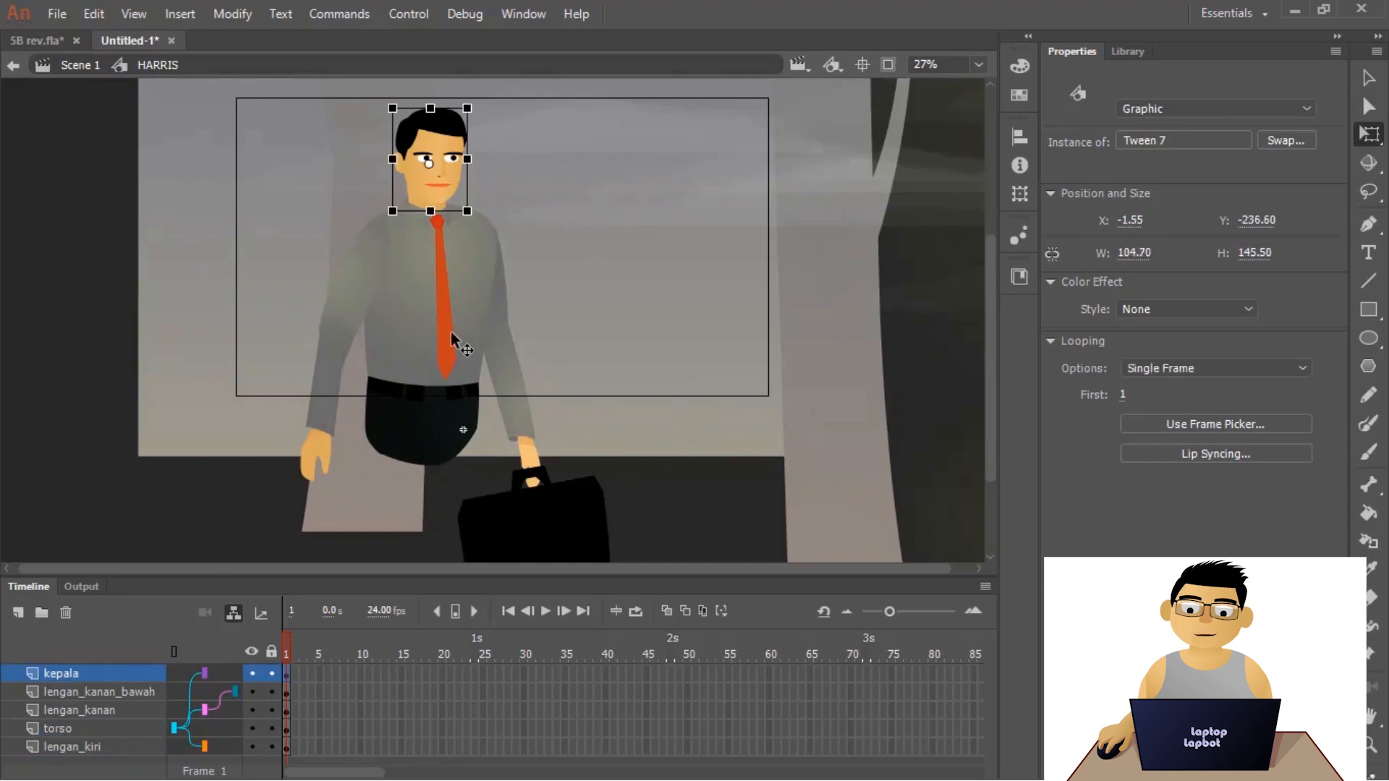
pyautogui.click(450, 331)
pyautogui.moveTo(396, 402); pyautogui.dragTo(409, 444)
pyautogui.moveTo(512, 187); pyautogui.dragTo(463, 311)
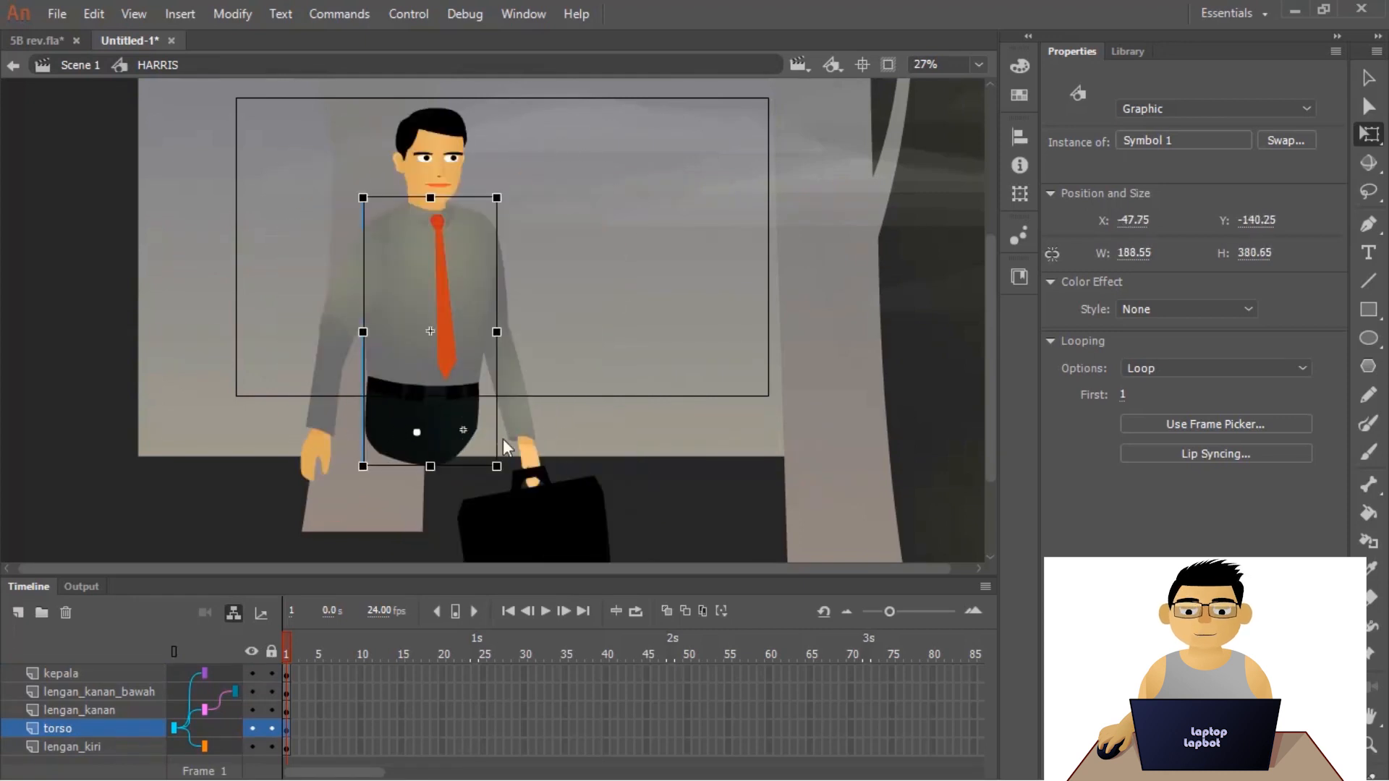
# - Check the transformation points of the left arm, head and torso, hide the layer parenting view and deselect everything
pyautogui.click(529, 396)
pyautogui.click(515, 407)
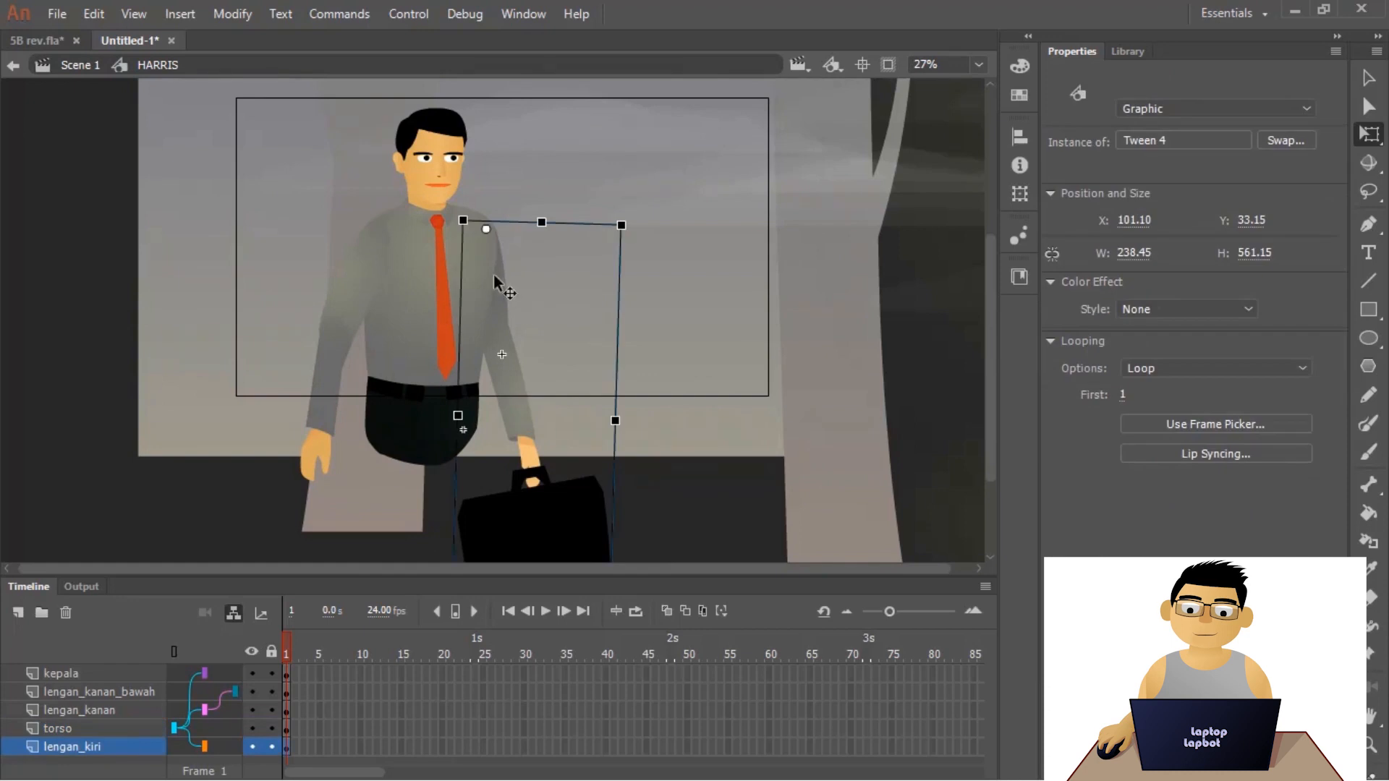
pyautogui.click(438, 155)
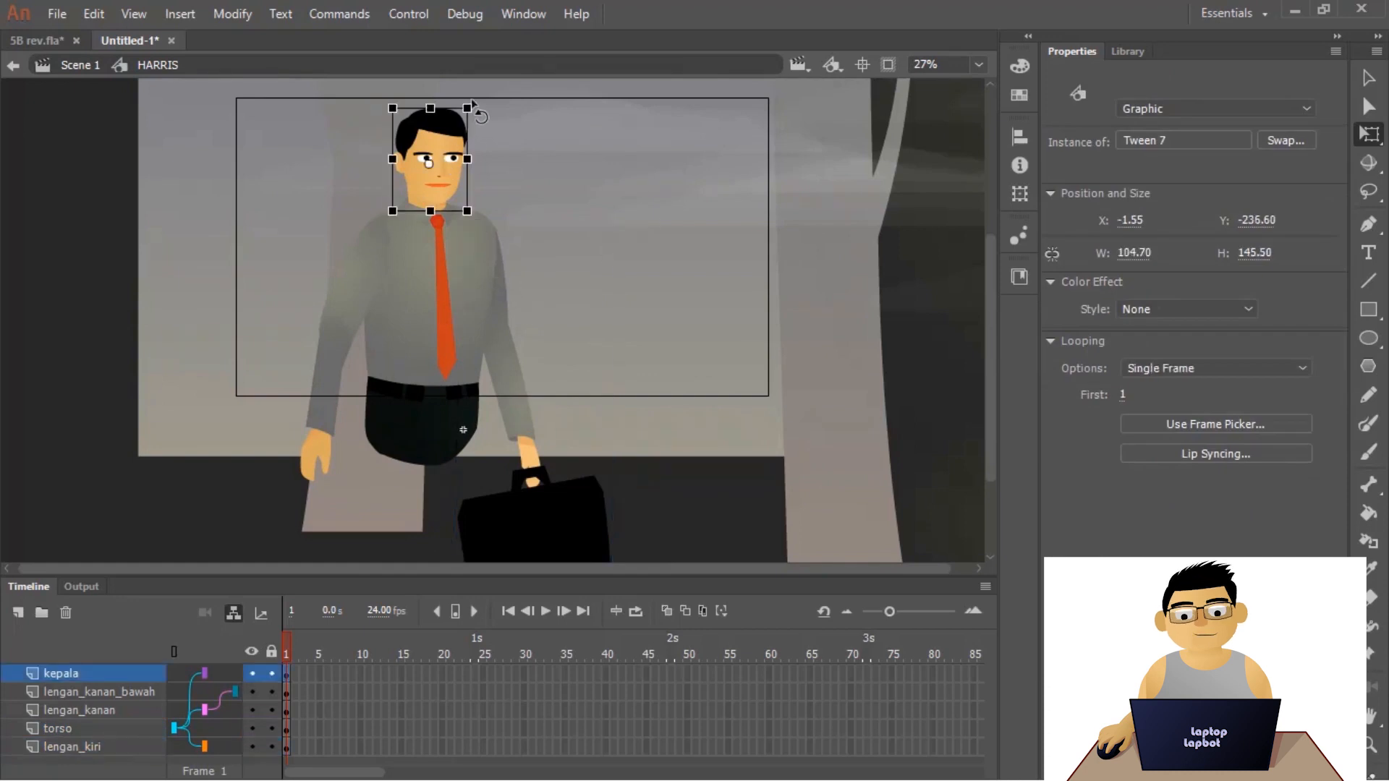
pyautogui.click(408, 304)
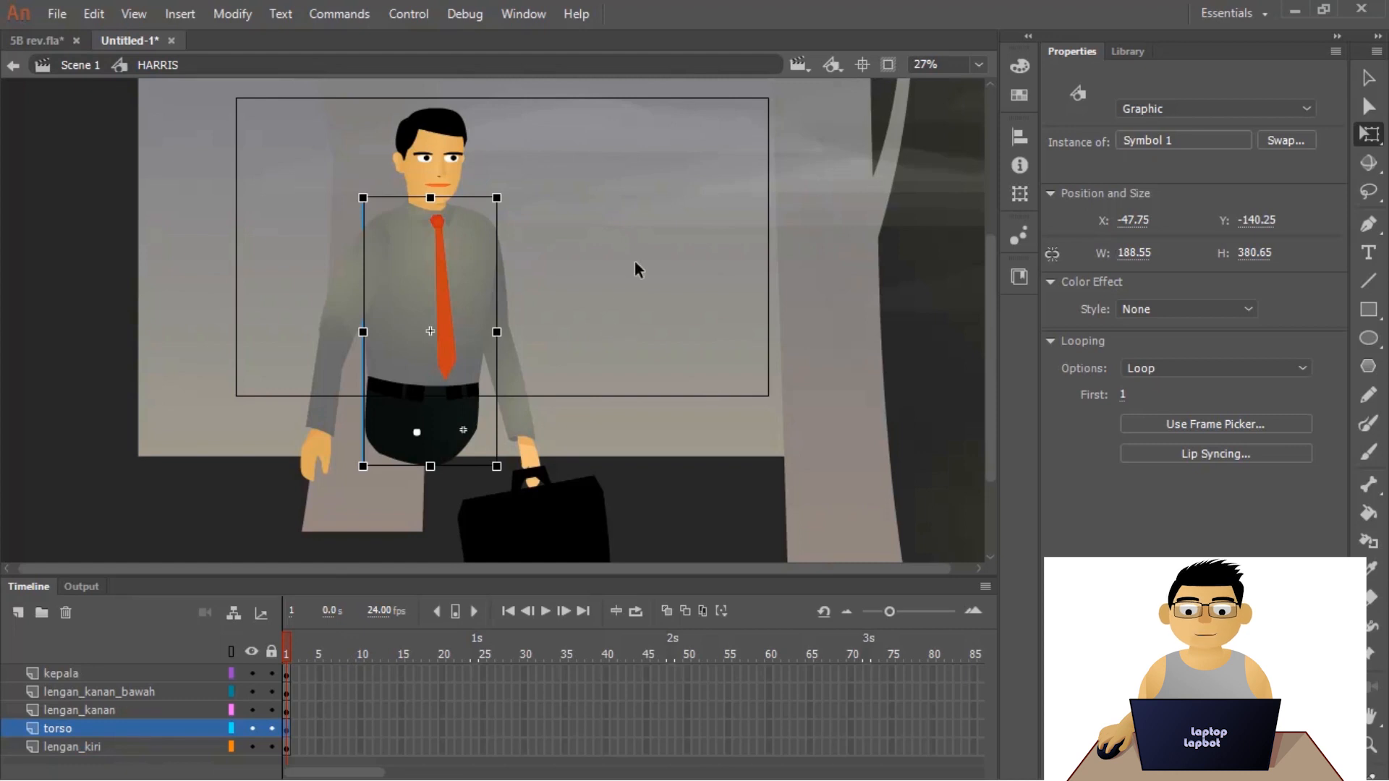
pyautogui.moveTo(643, 279); pyautogui.dragTo(649, 288)
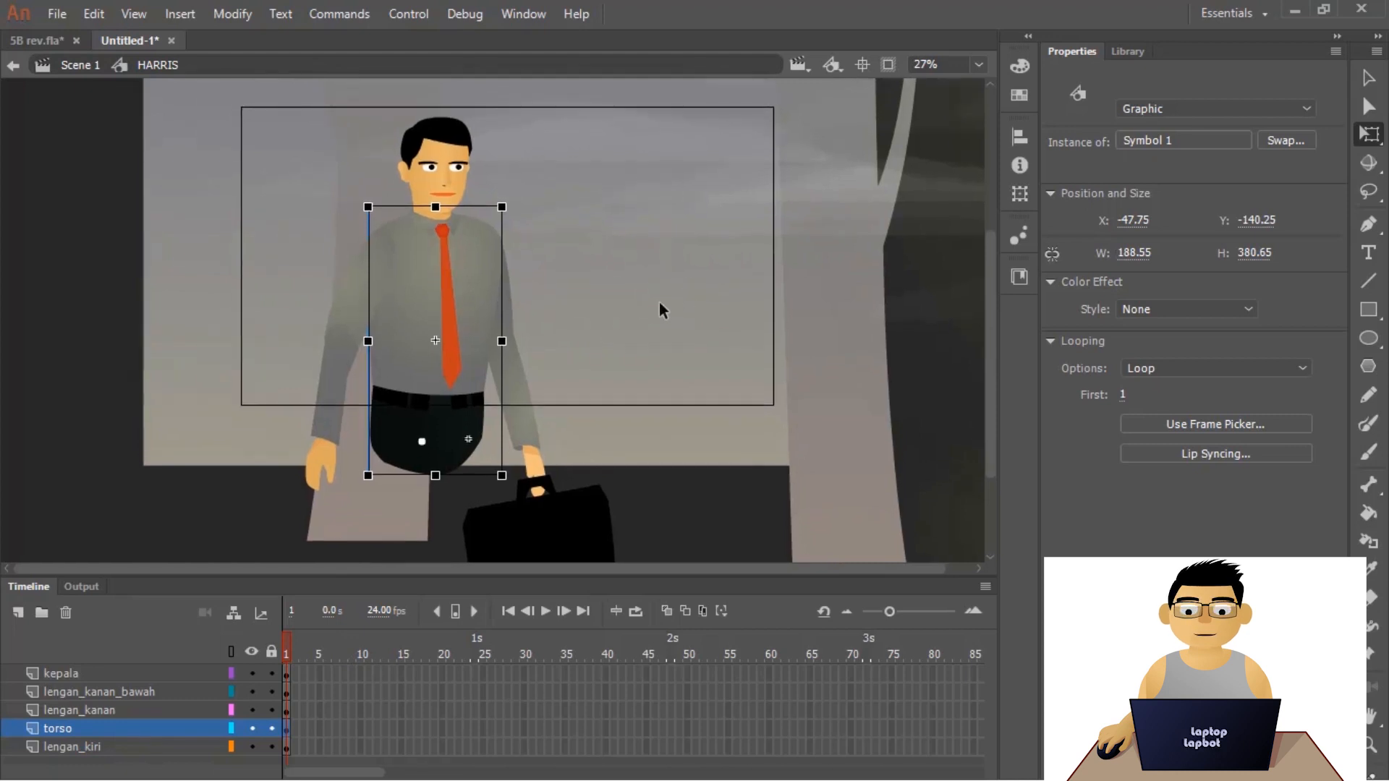
pyautogui.click(518, 280)
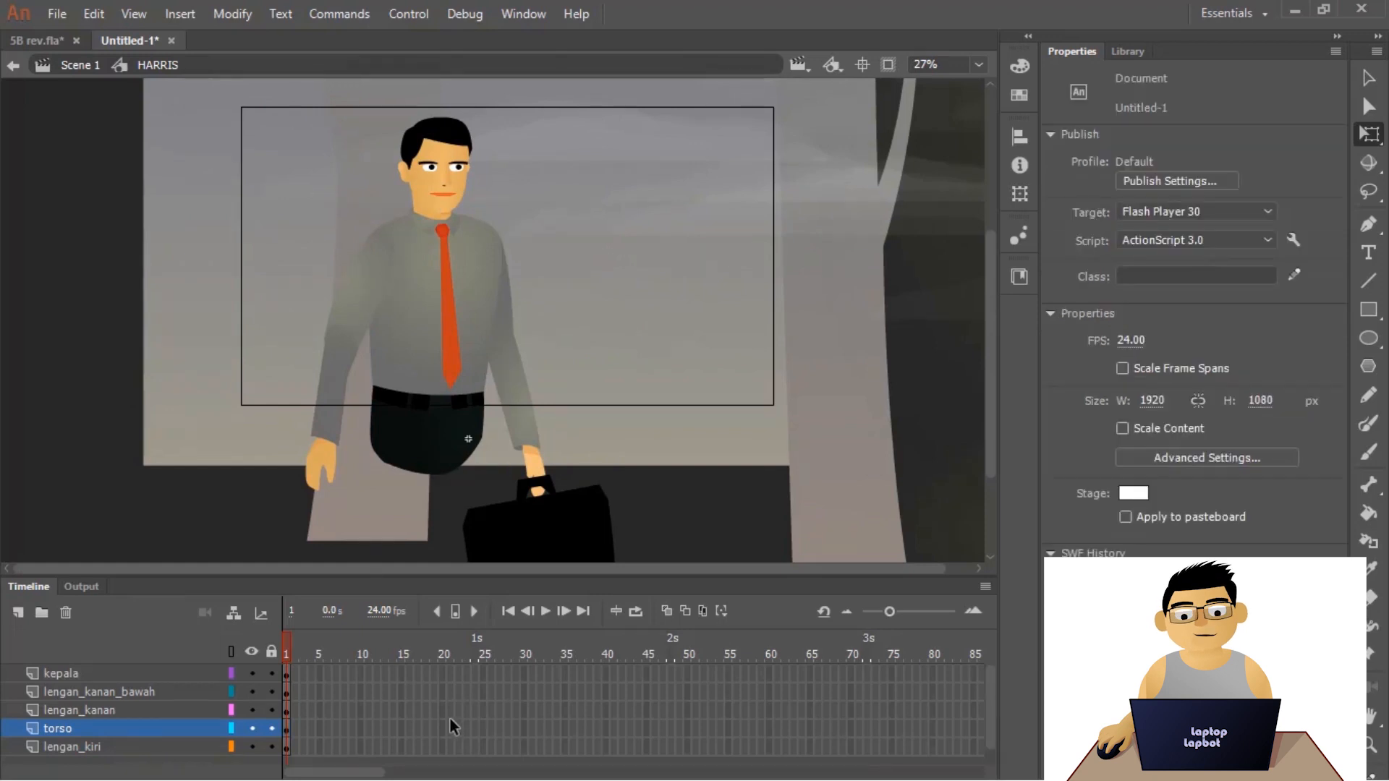
# - Extend all five body-part layers to frame 20 by inserting frames
pyautogui.moveTo(440, 745)
pyautogui.mouseDown()
pyautogui.moveTo(440, 673)
pyautogui.moveTo(455, 693)
pyautogui.moveTo(440, 745)
pyautogui.mouseUp()
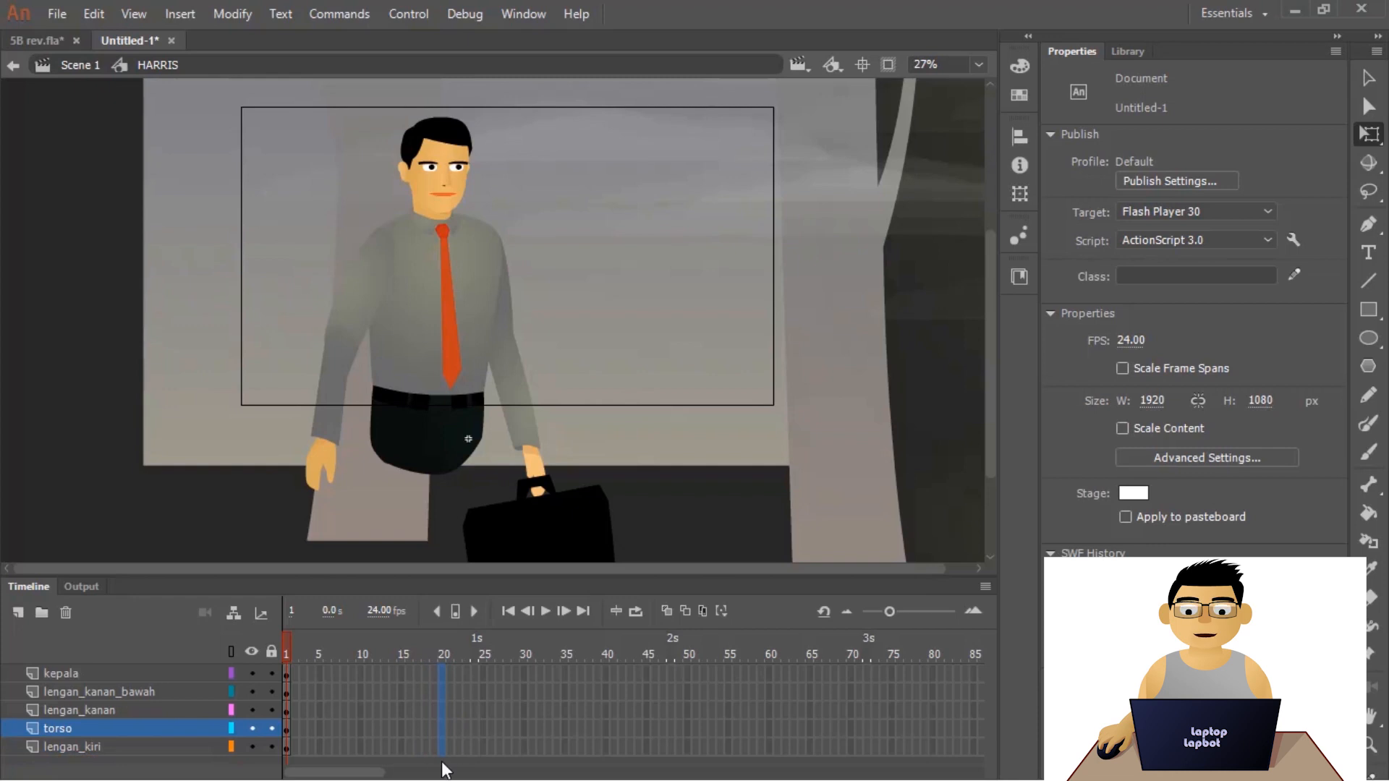
pyautogui.click(439, 751)
pyautogui.rightClick(438, 739)
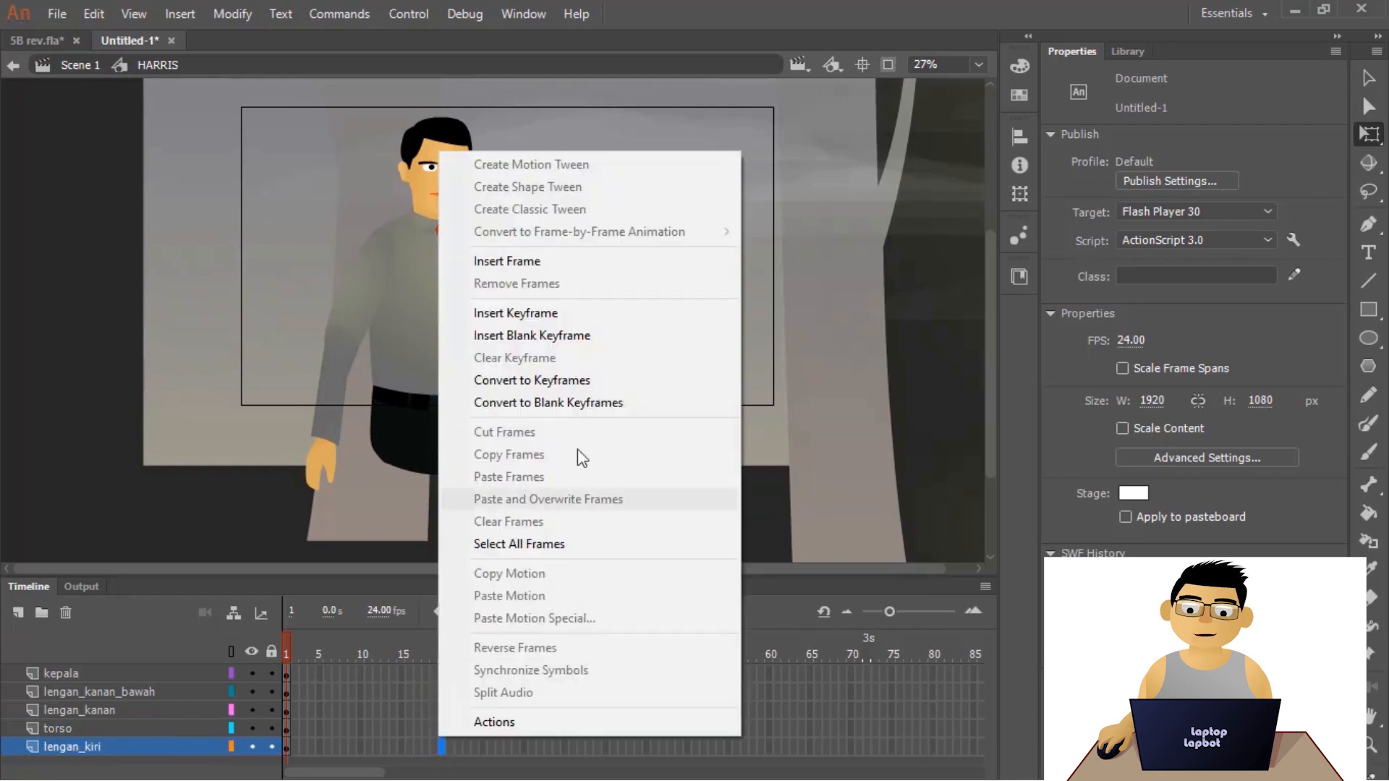
pyautogui.click(665, 261)
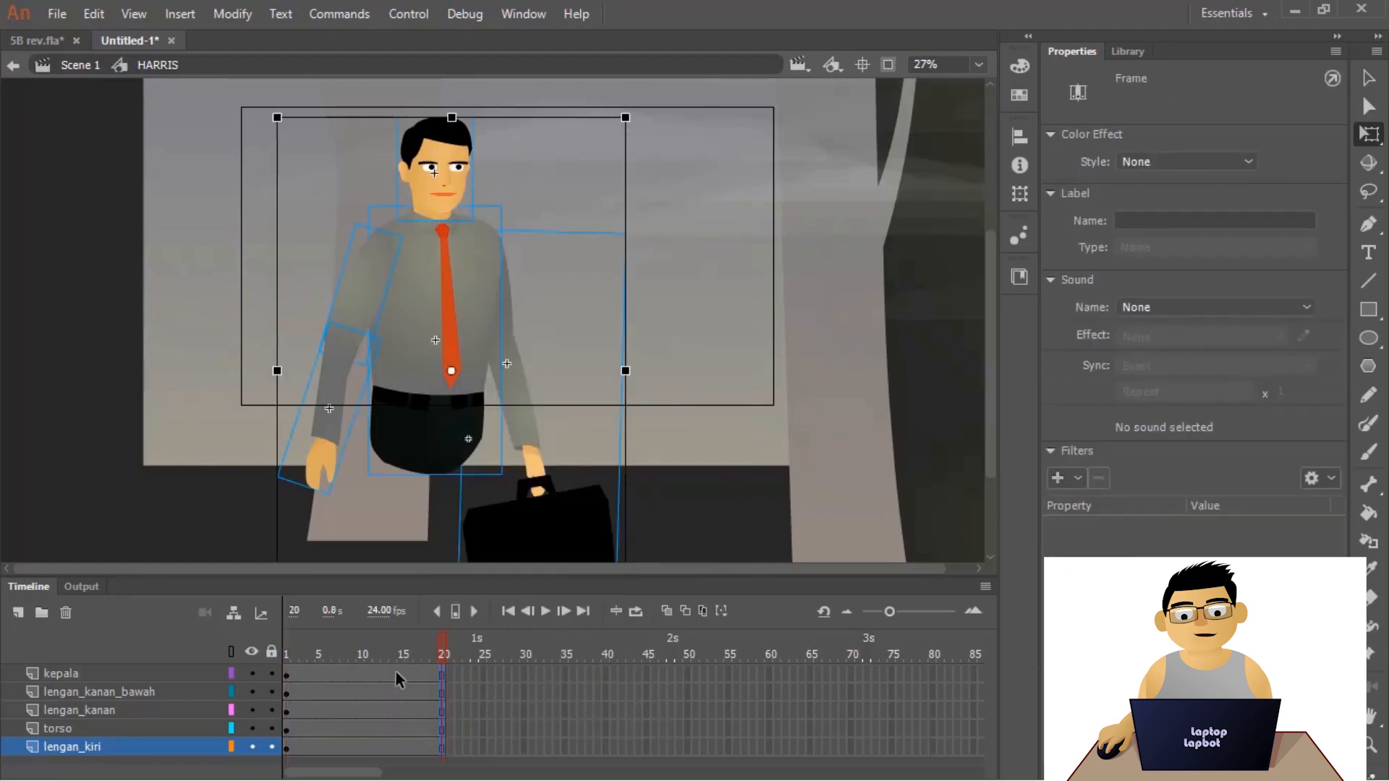
# - Create a classic tween across the frames of all five body-part layers
pyautogui.moveTo(433, 638); pyautogui.dragTo(343, 640)
pyautogui.moveTo(389, 685); pyautogui.dragTo(188, 722)
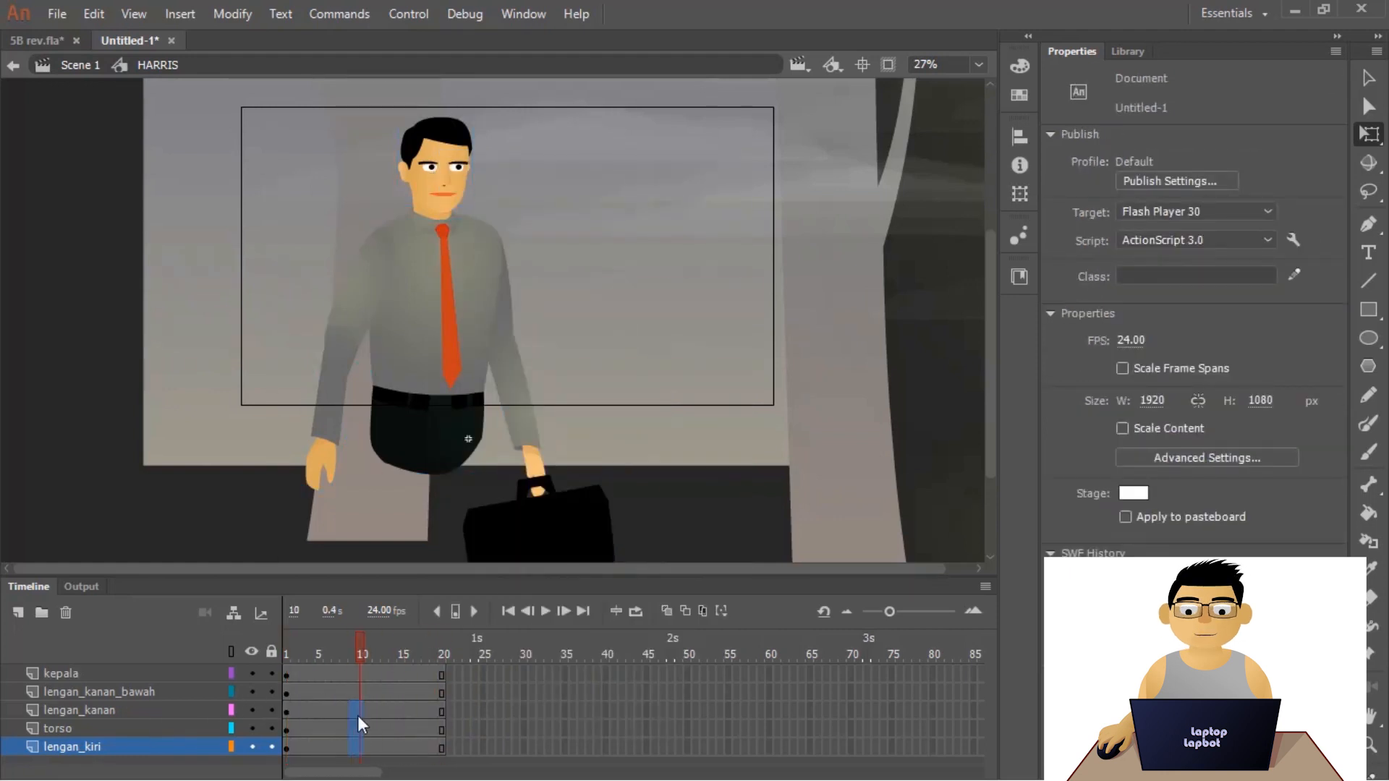
pyautogui.click(353, 672)
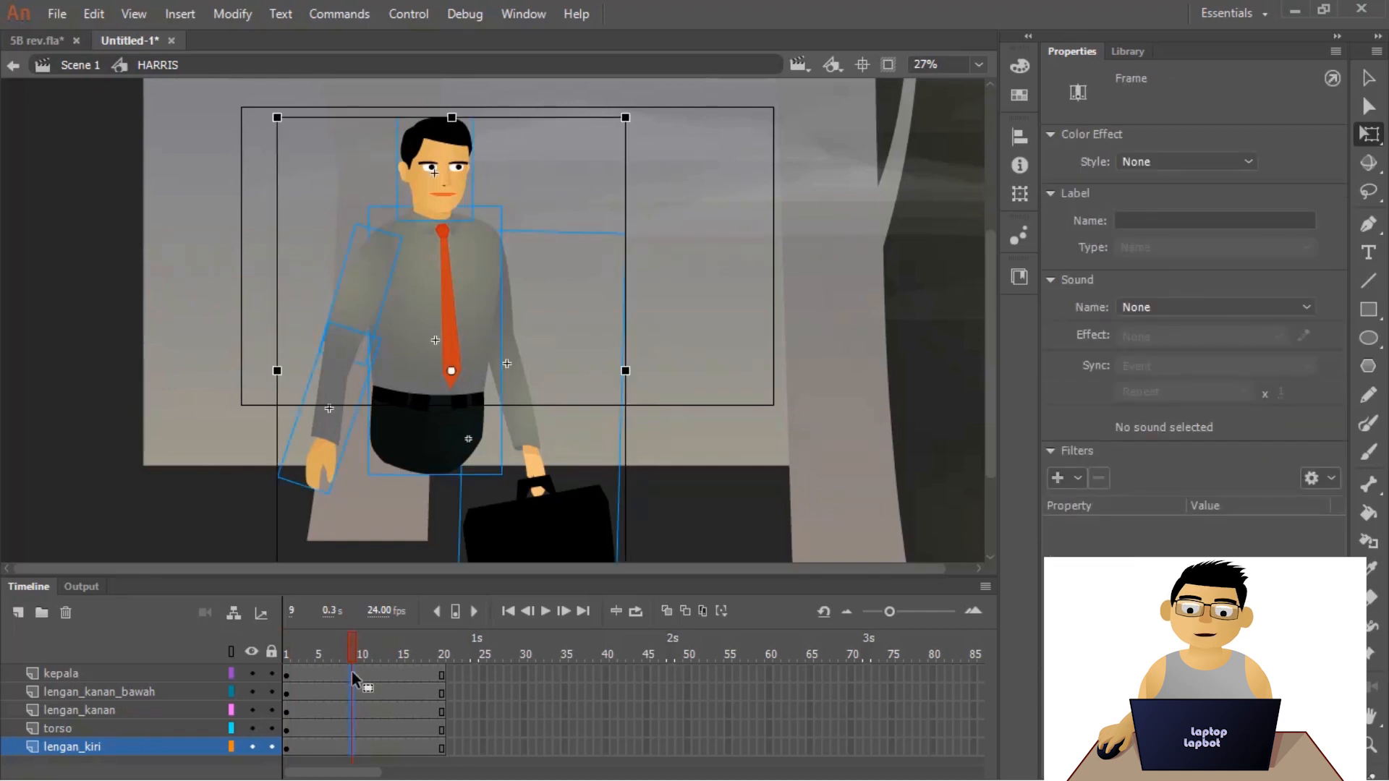
pyautogui.rightClick(351, 672)
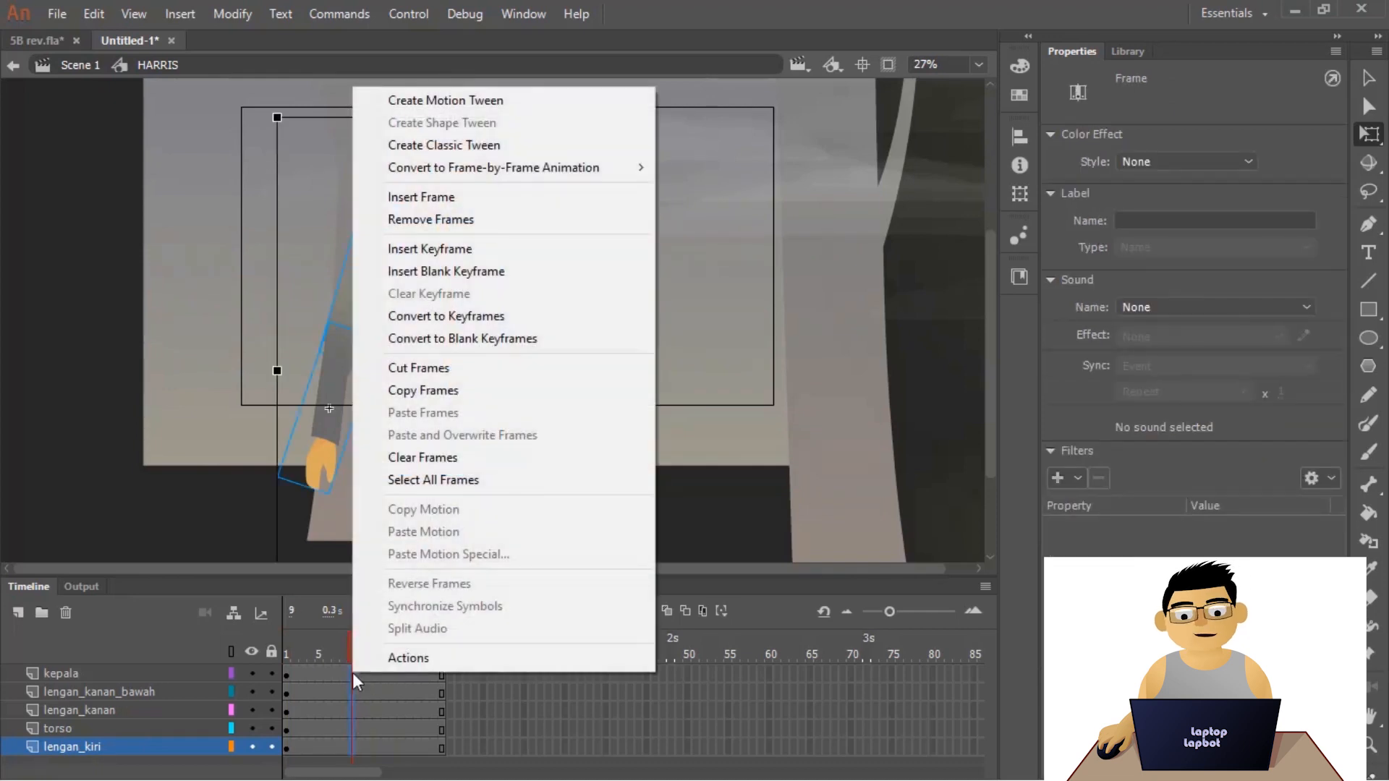
pyautogui.click(543, 145)
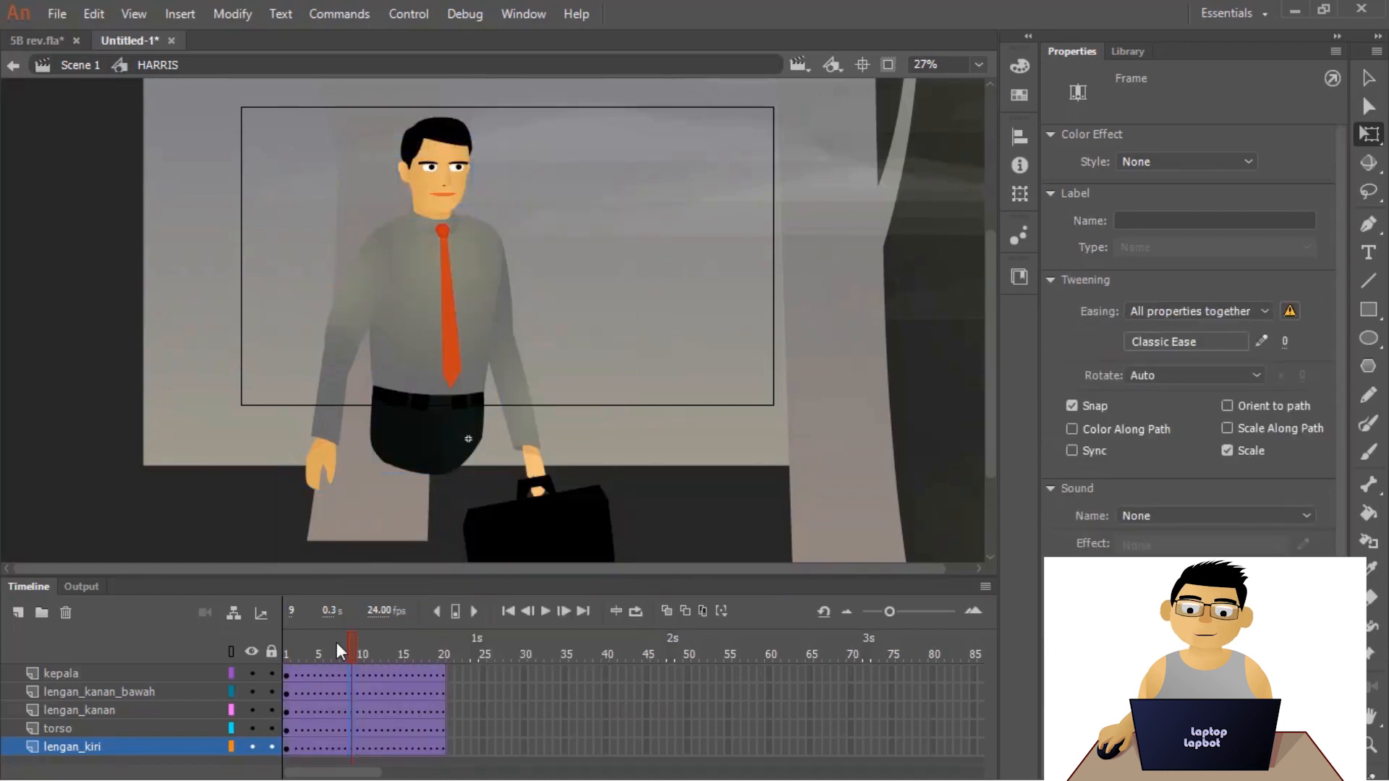
# - Move the head's transformation point down to the neck on frame 1 of the kepala layer
pyautogui.click(182, 727)
pyautogui.click(287, 653)
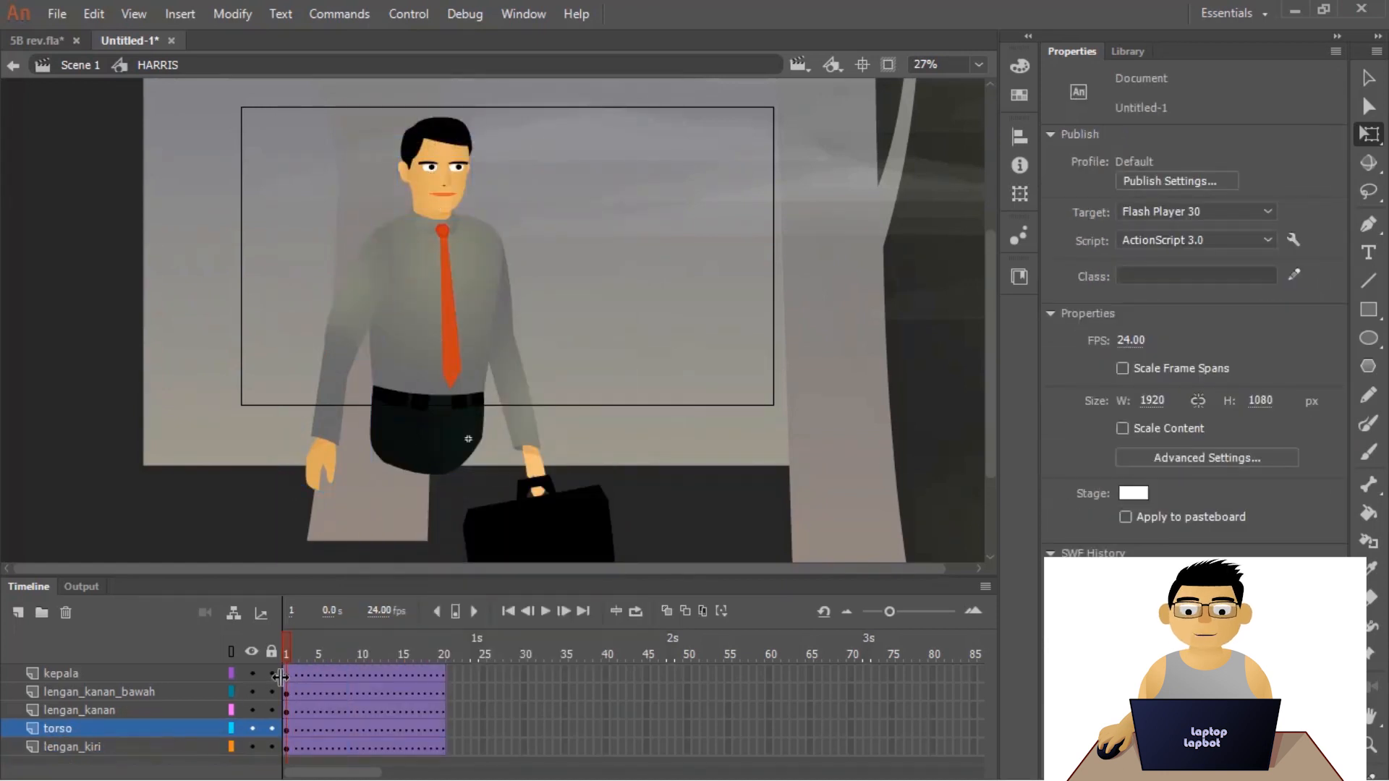
pyautogui.click(286, 675)
pyautogui.click(108, 675)
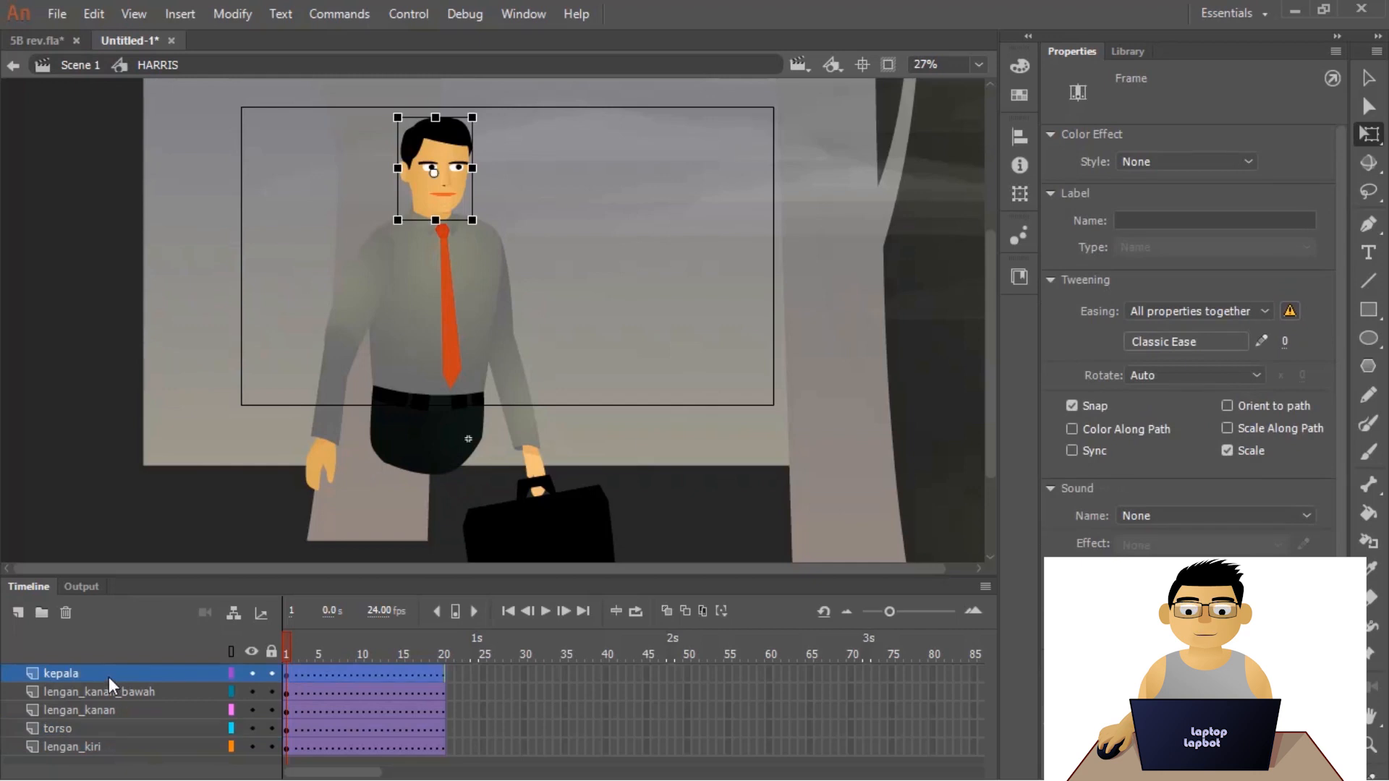
pyautogui.scroll(5, 409, 145)
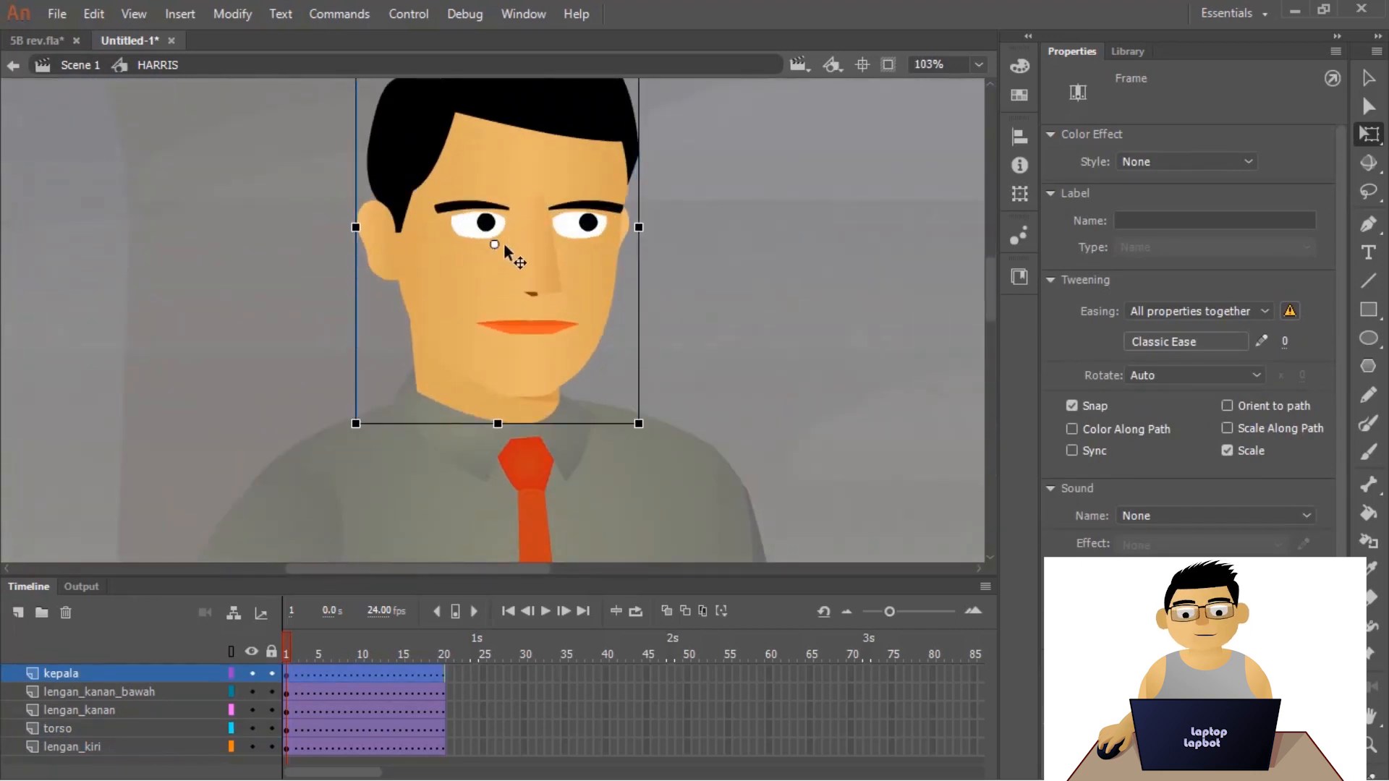
pyautogui.moveTo(557, 314); pyautogui.dragTo(571, 402)
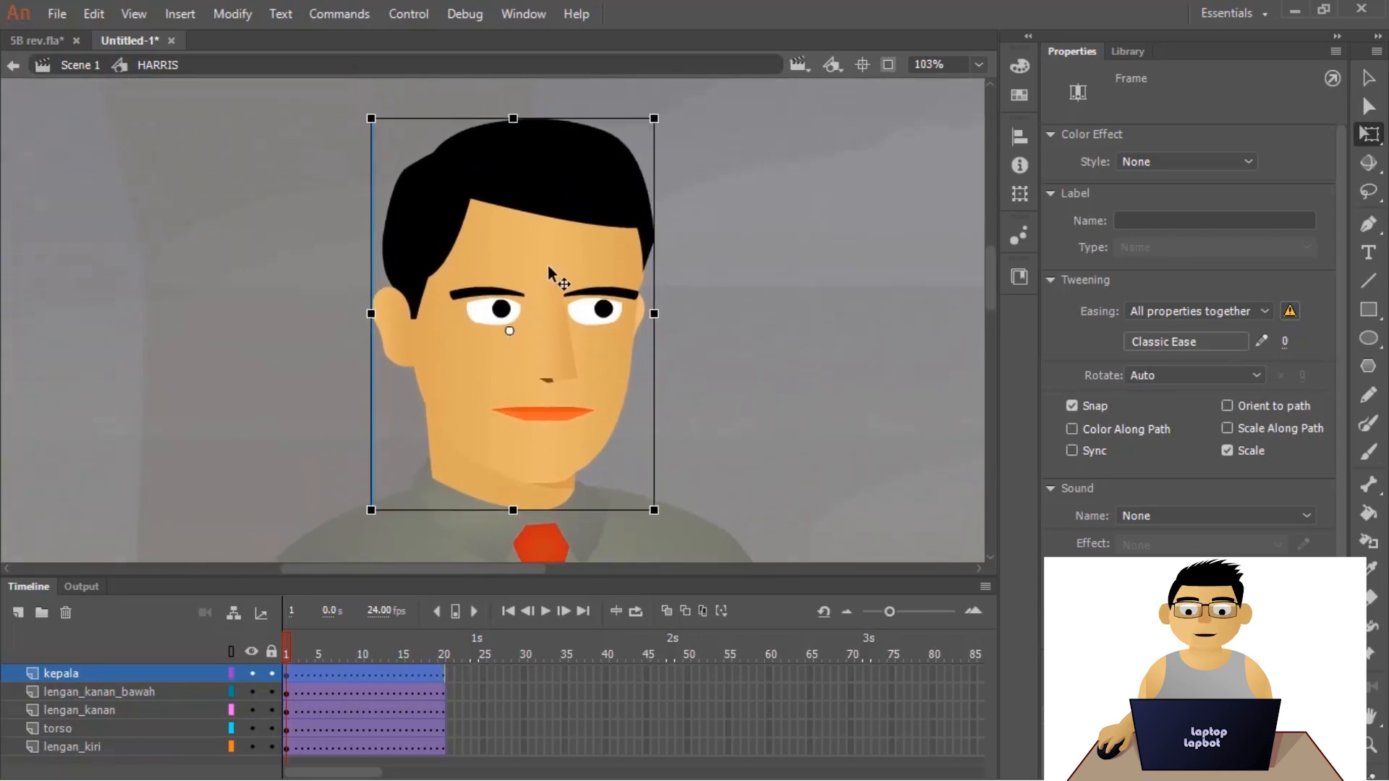
pyautogui.click(551, 273)
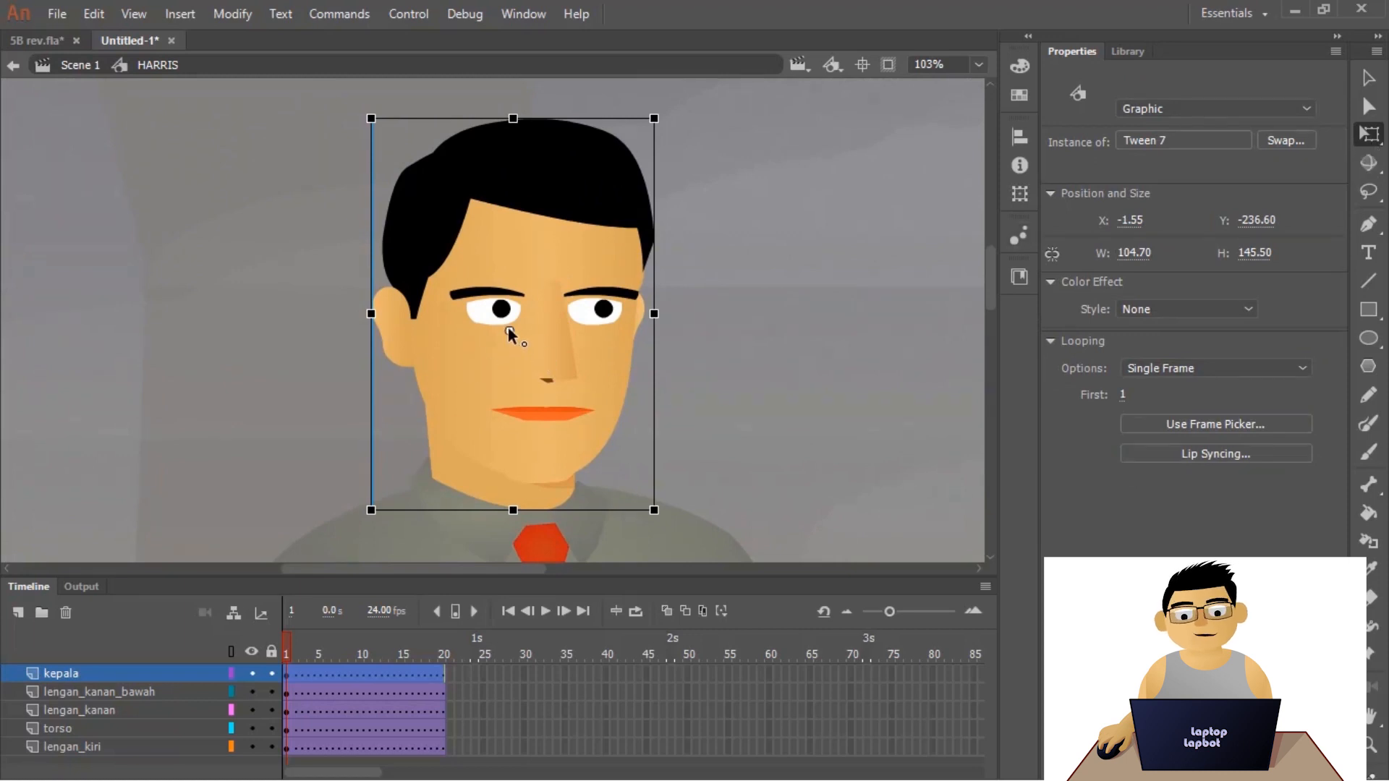
pyautogui.moveTo(508, 329); pyautogui.dragTo(513, 424)
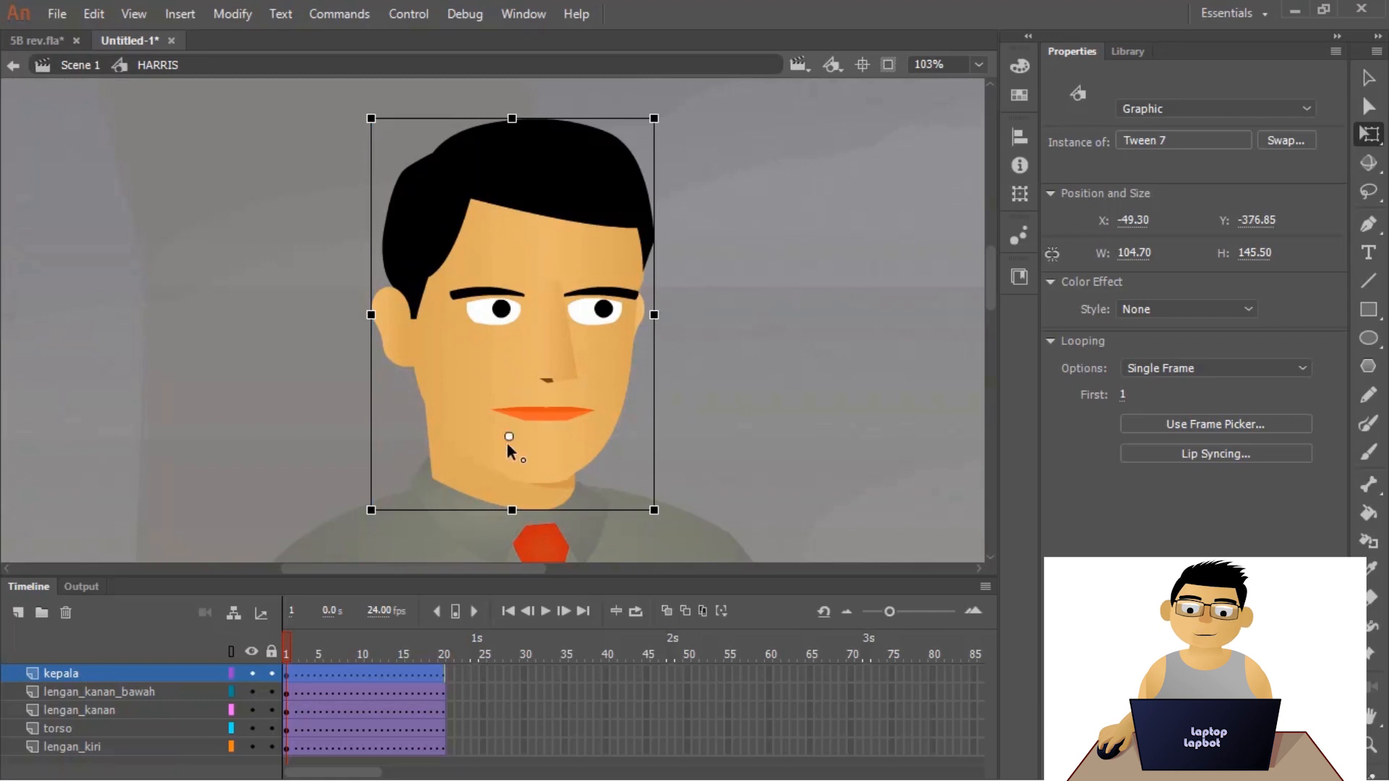
pyautogui.moveTo(508, 479); pyautogui.dragTo(509, 492)
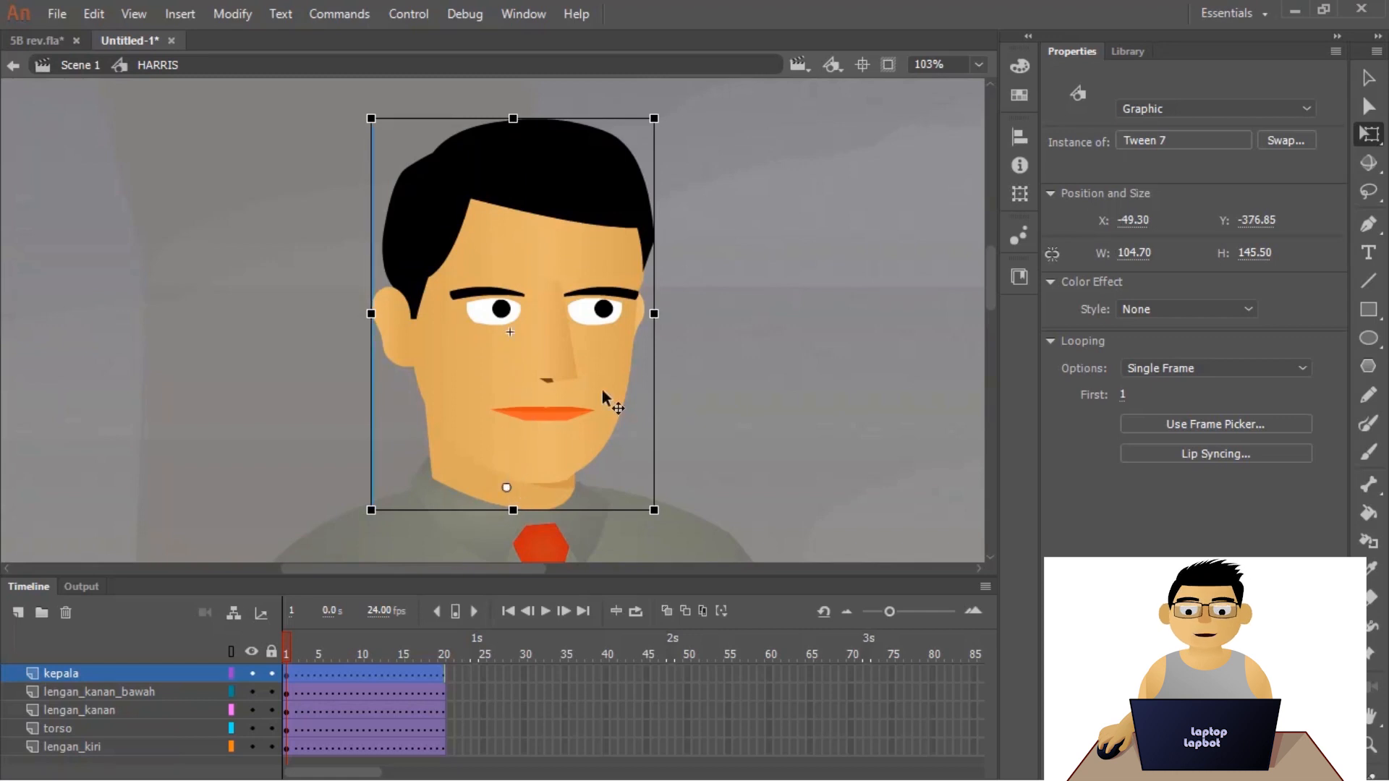
# - Test the head's rotation about its neck pivot and undo the rotation
pyautogui.moveTo(658, 123); pyautogui.dragTo(528, 321)
pyautogui.click(629, 329)
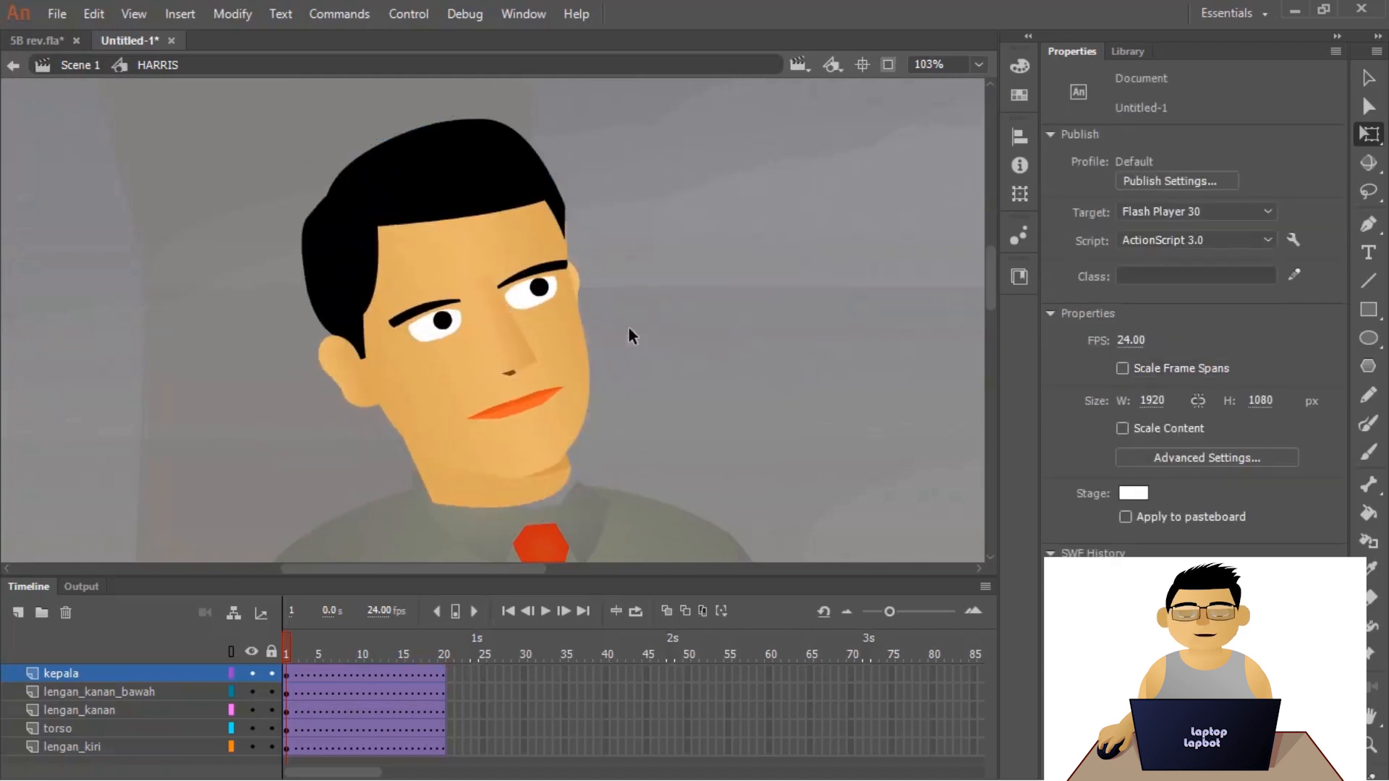
pyautogui.click(589, 319)
pyautogui.hotkey('ctrl', 'shift', 'z')
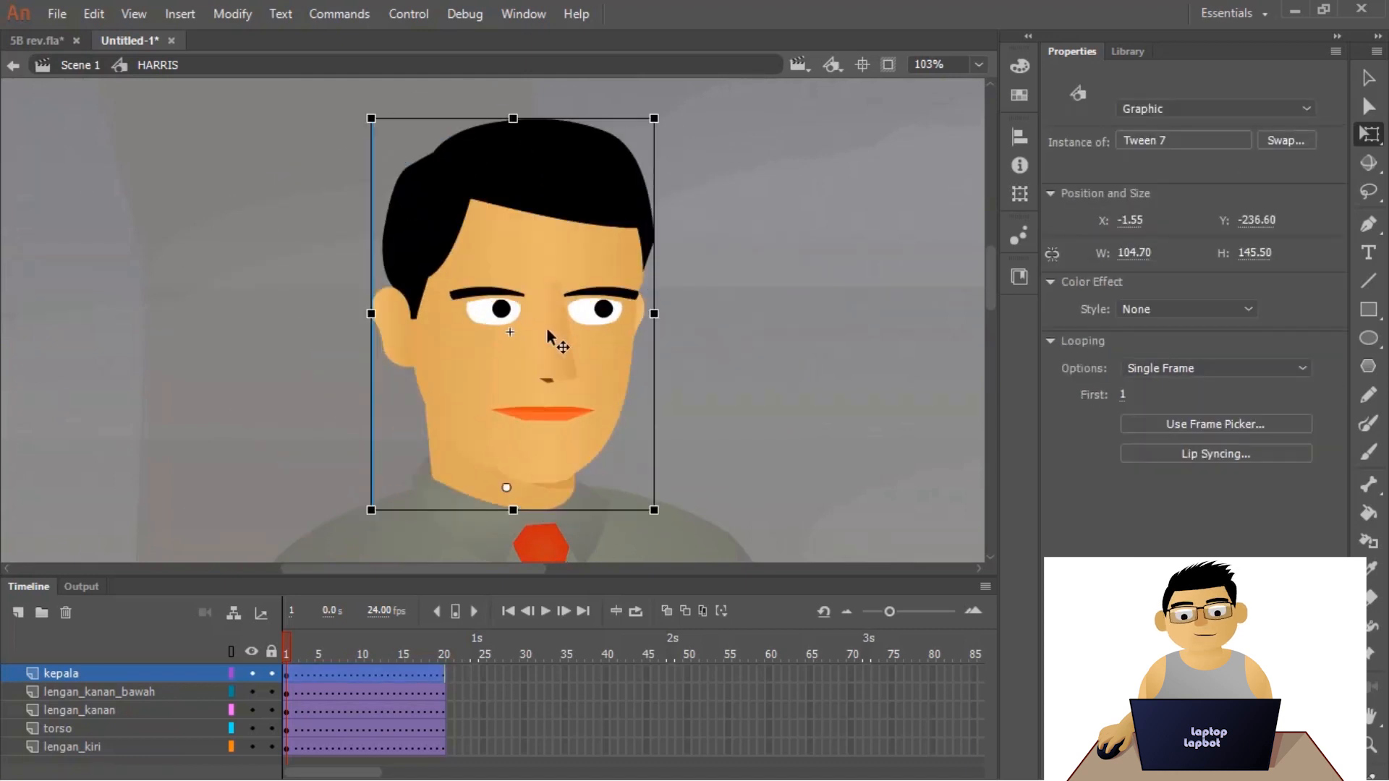
pyautogui.moveTo(666, 118); pyautogui.dragTo(620, 246)
# - Check the transformation points of the right upper arm, right forearm, left arm and torso
pyautogui.scroll(-4, 561, 369)
pyautogui.click(462, 501)
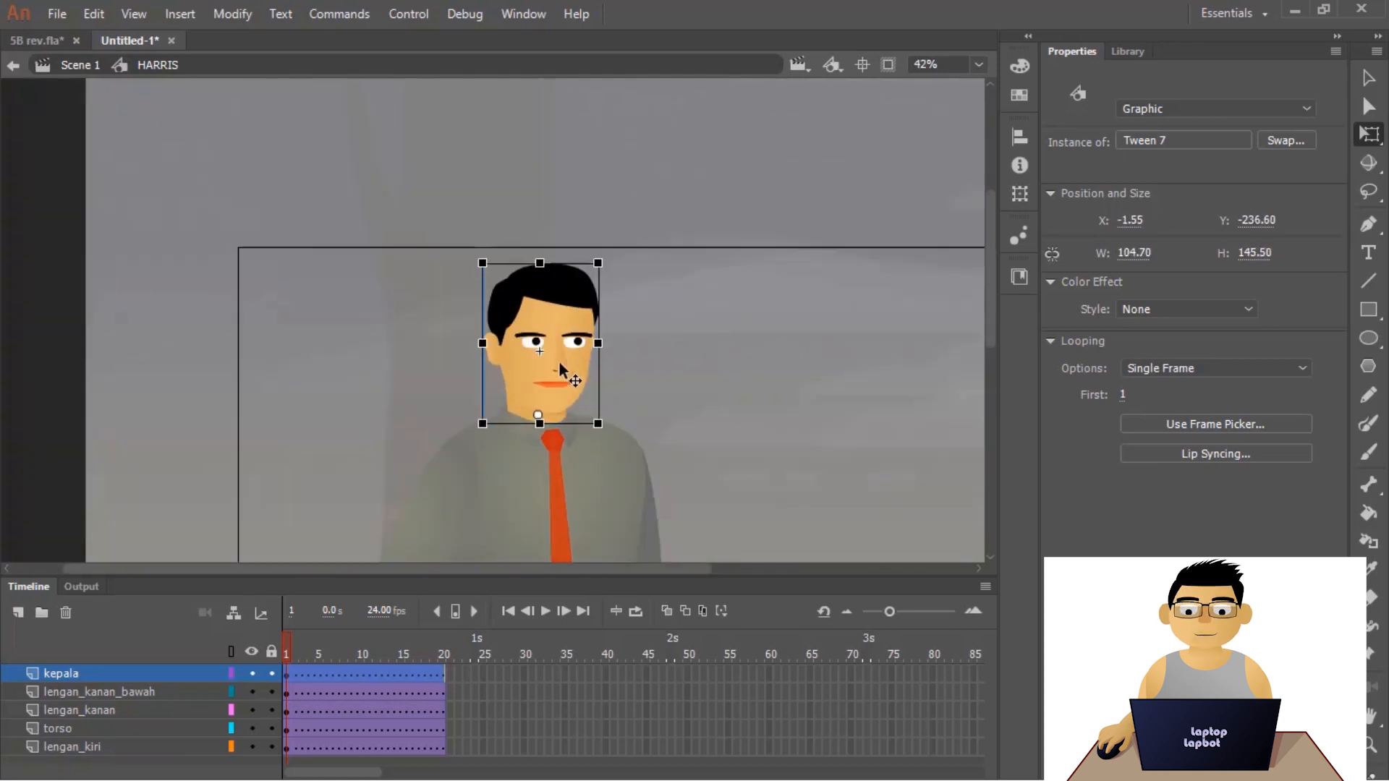
pyautogui.moveTo(582, 468); pyautogui.dragTo(626, 173)
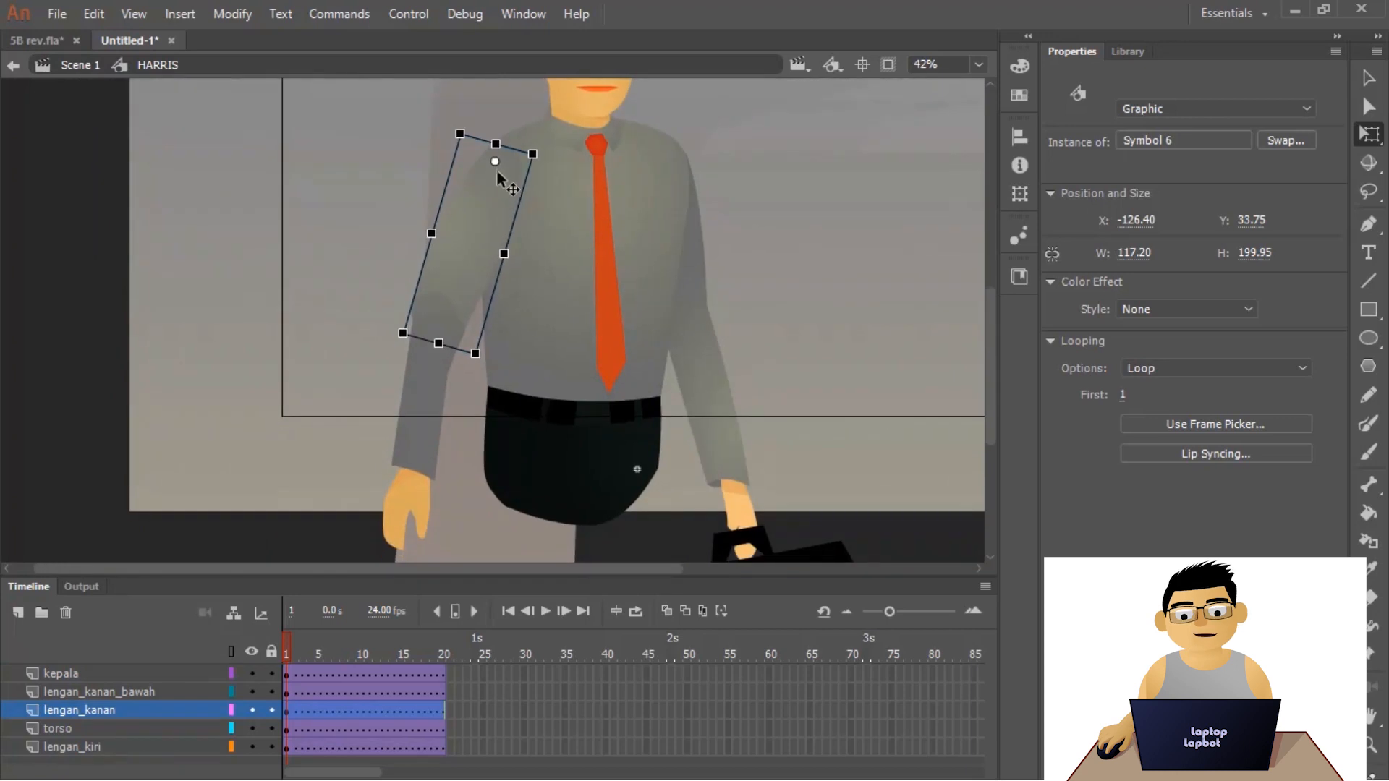
pyautogui.click(434, 333)
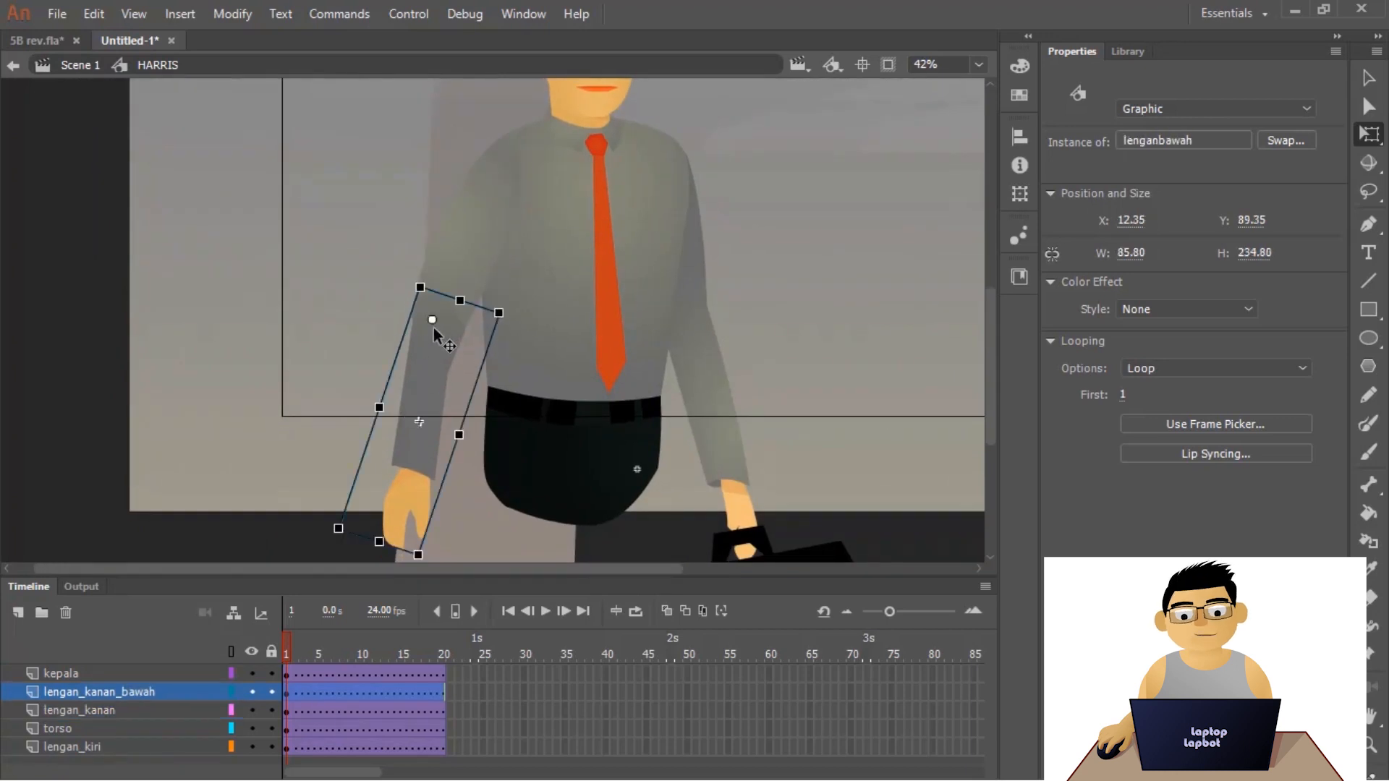
pyautogui.click(698, 309)
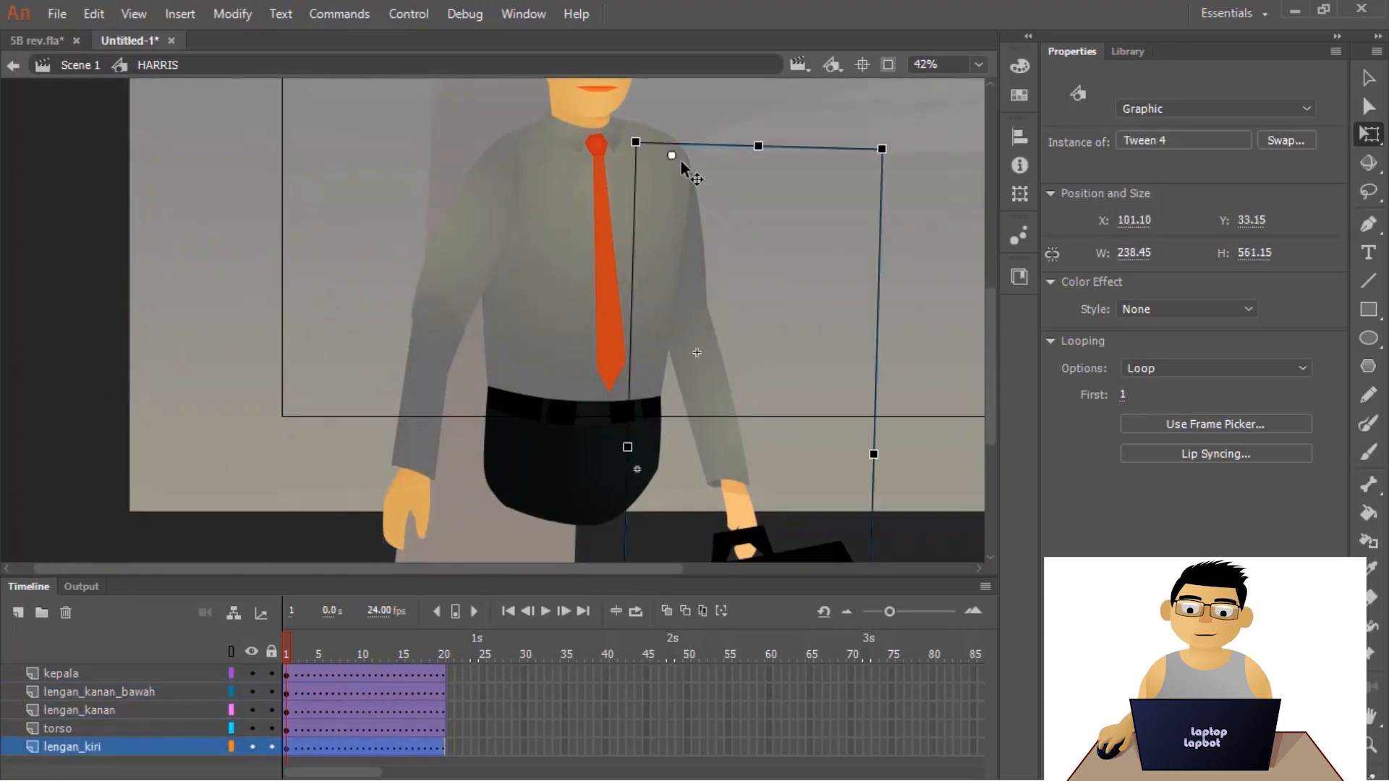
pyautogui.click(575, 335)
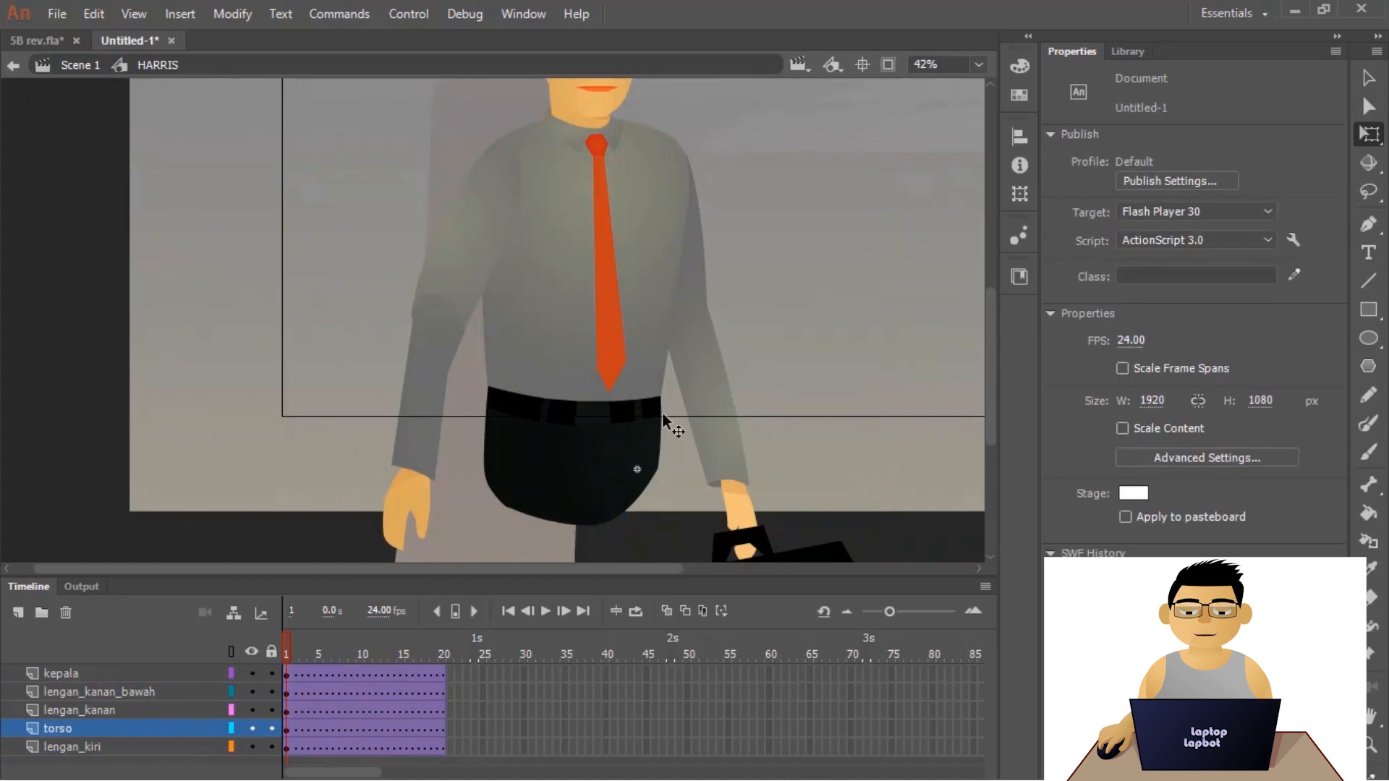
# - Insert a keyframe at frame 10 of the torso layer
pyautogui.hotkey('ctrl', '-')
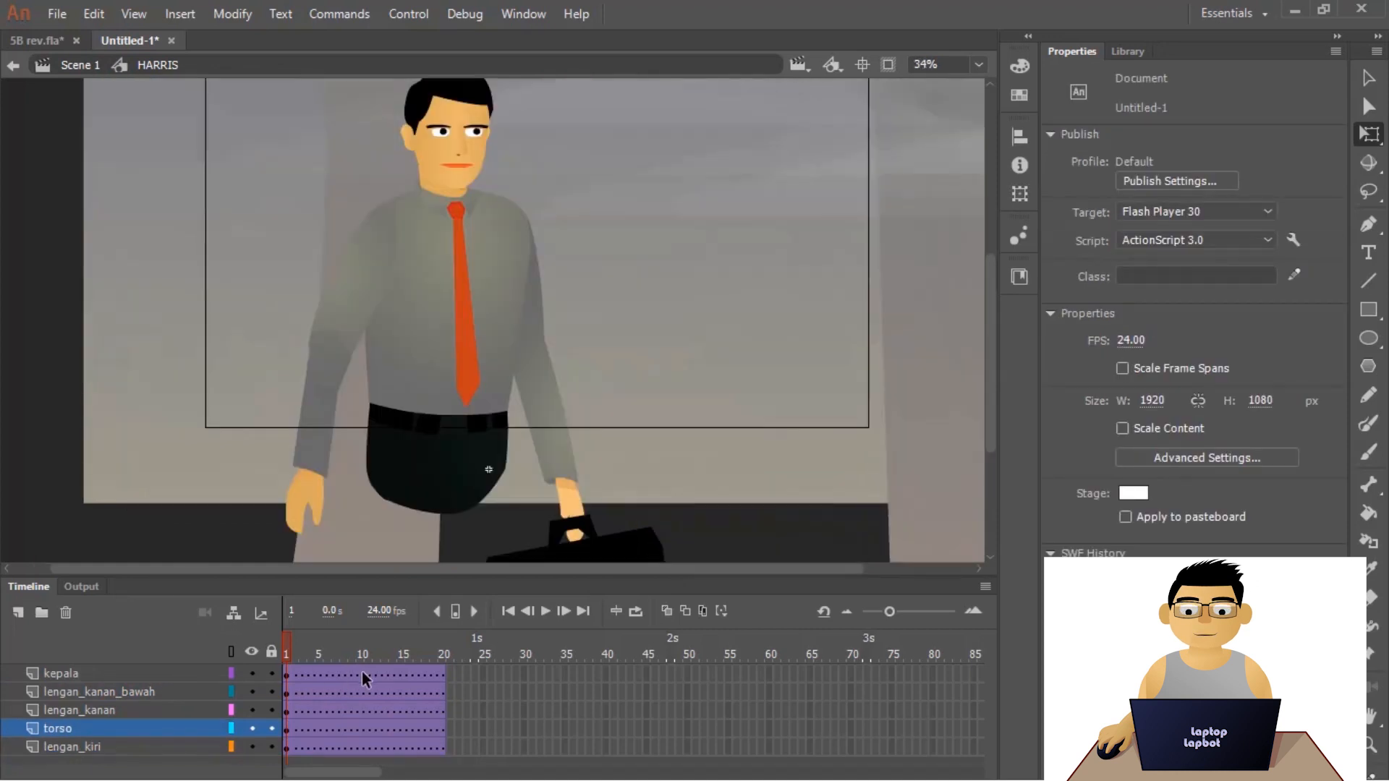
pyautogui.click(357, 730)
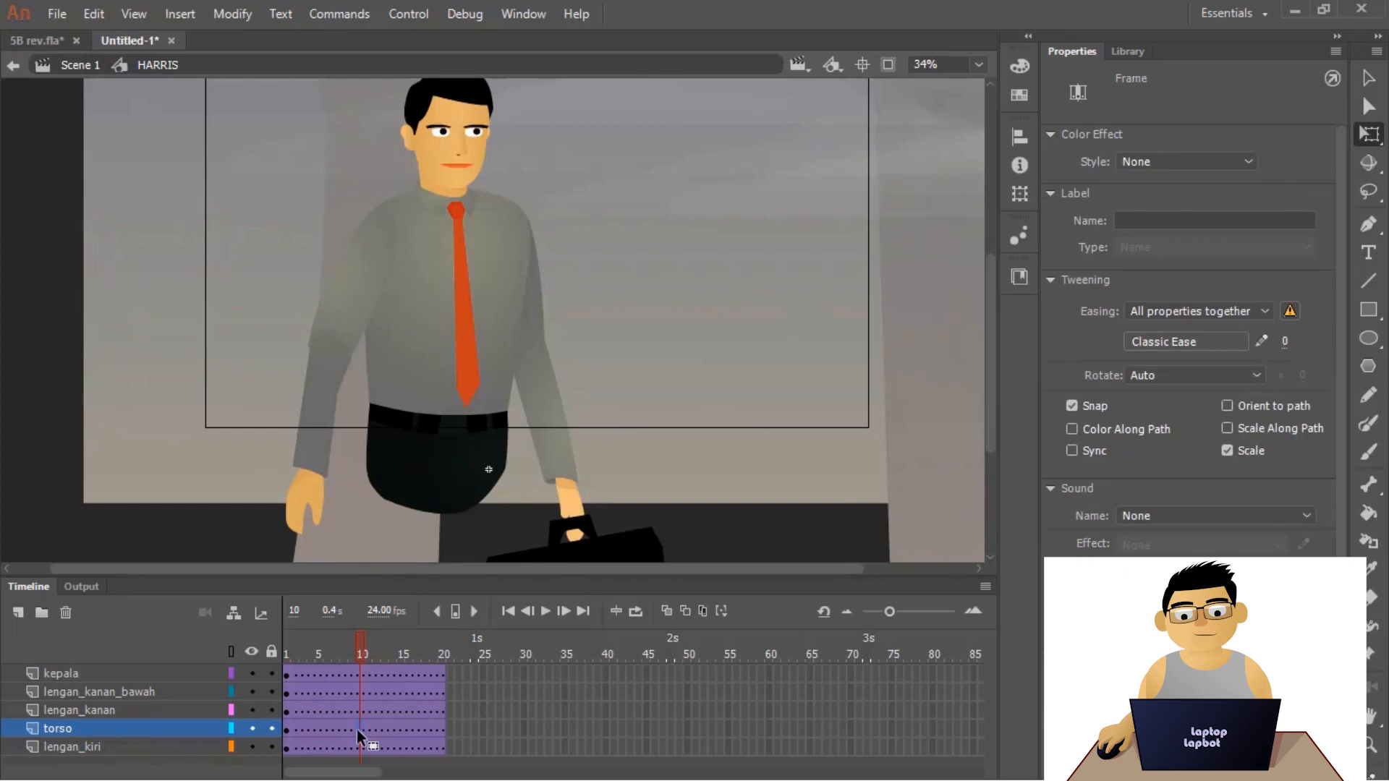
pyautogui.rightClick(357, 731)
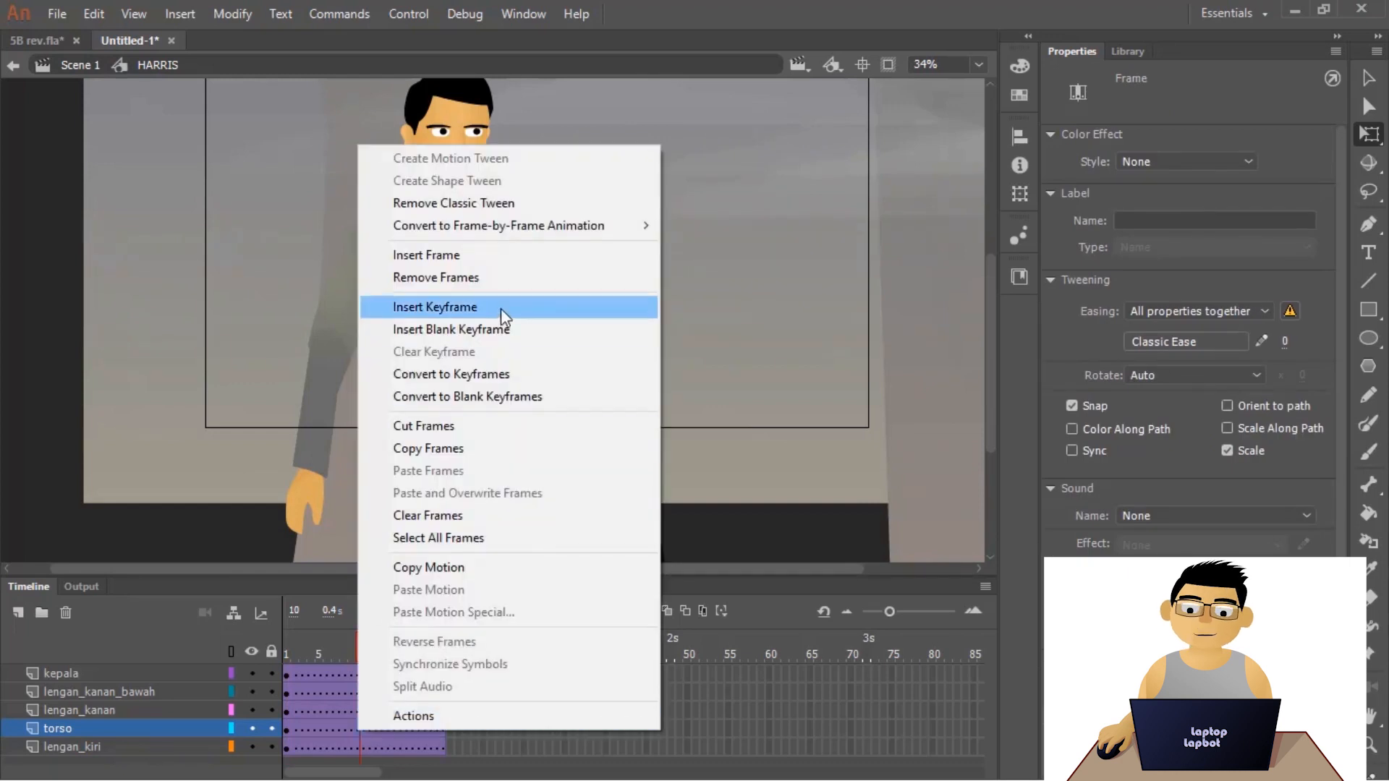
pyautogui.click(500, 311)
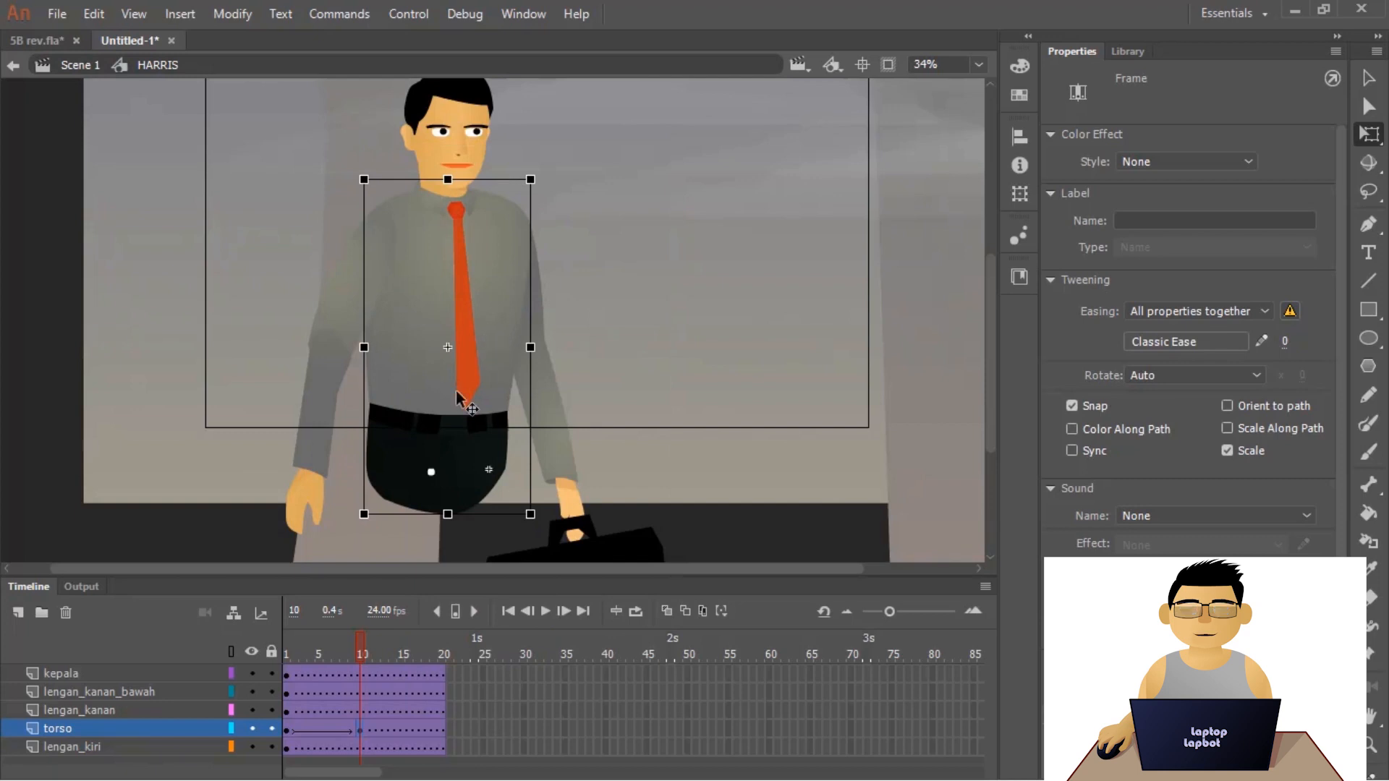
# - Raise the torso slightly on frame 10, to a Y position of -157.90, keeping its X position
pyautogui.scroll(2, 397, 423)
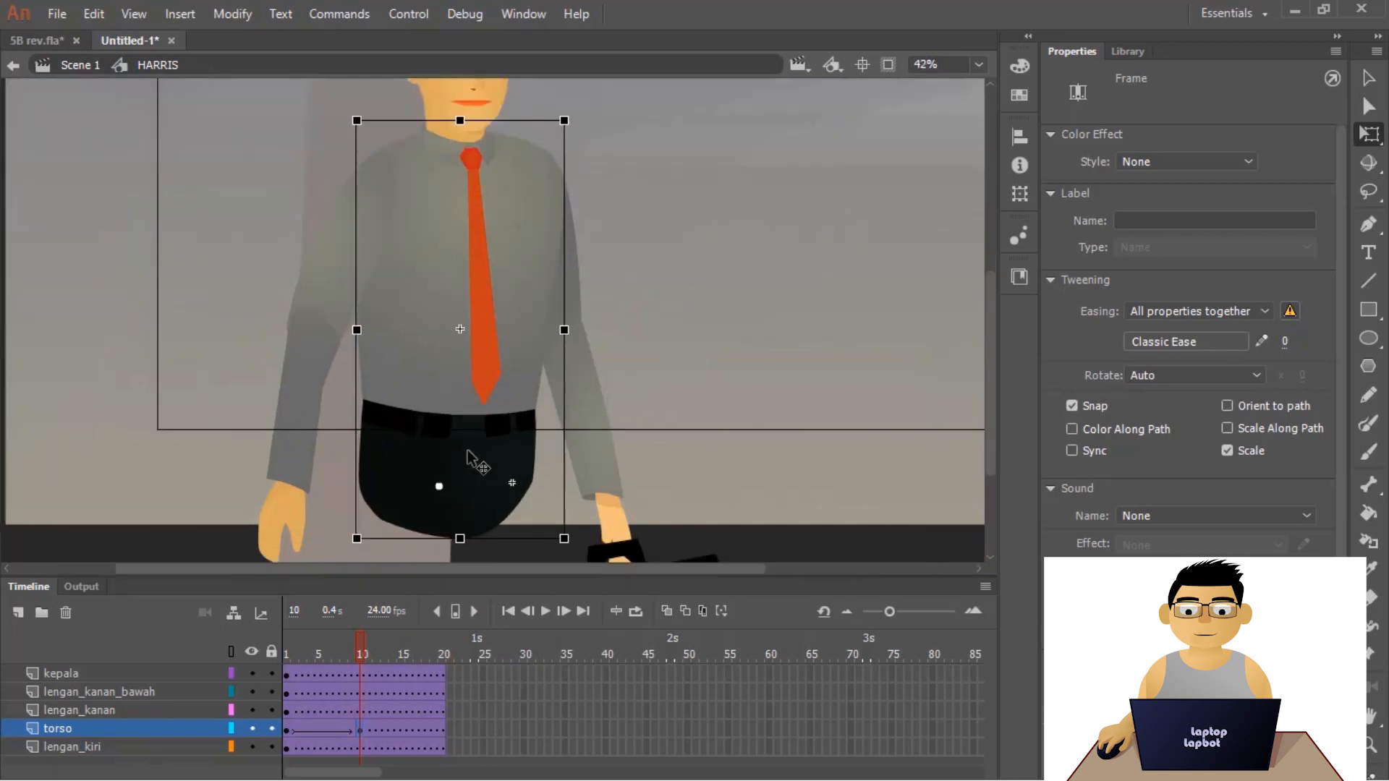
pyautogui.click(499, 413)
pyautogui.moveTo(501, 411); pyautogui.dragTo(502, 401)
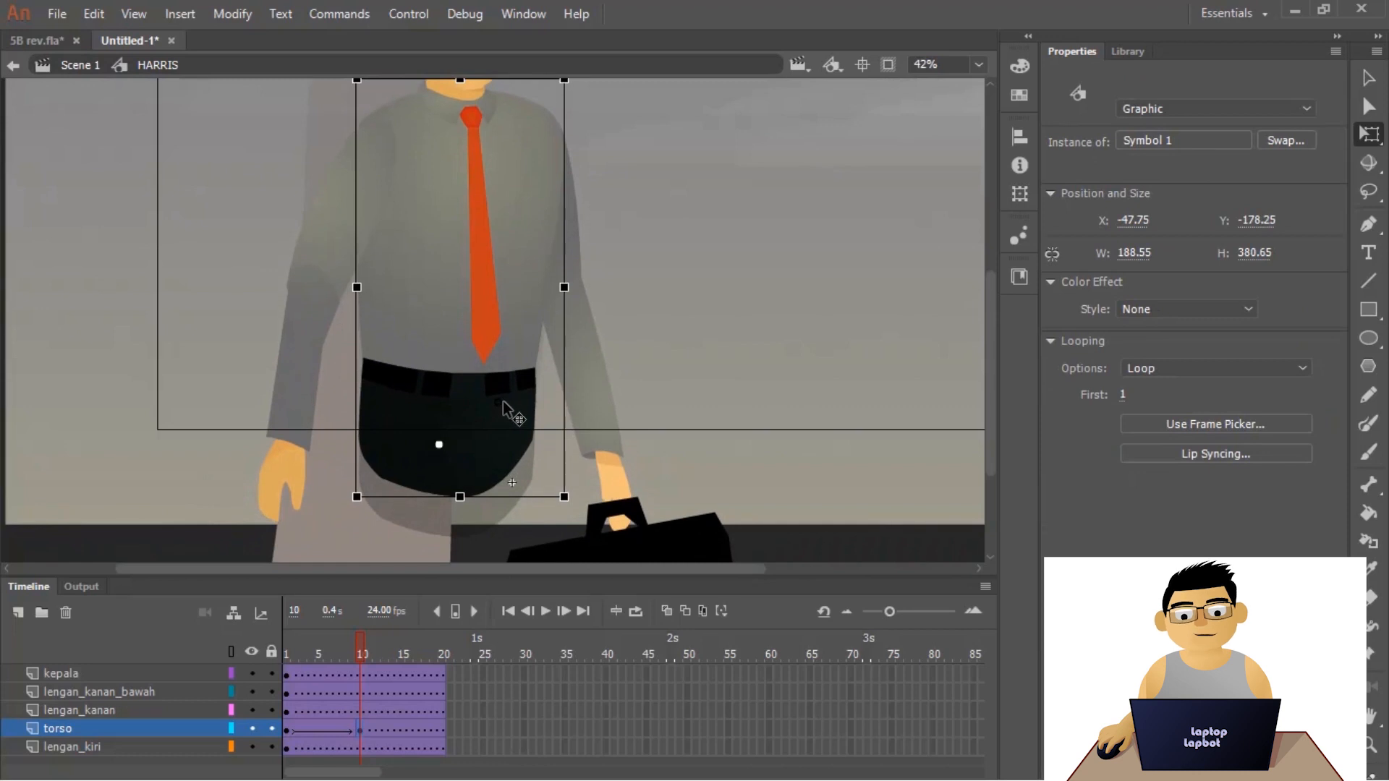
pyautogui.click(502, 401)
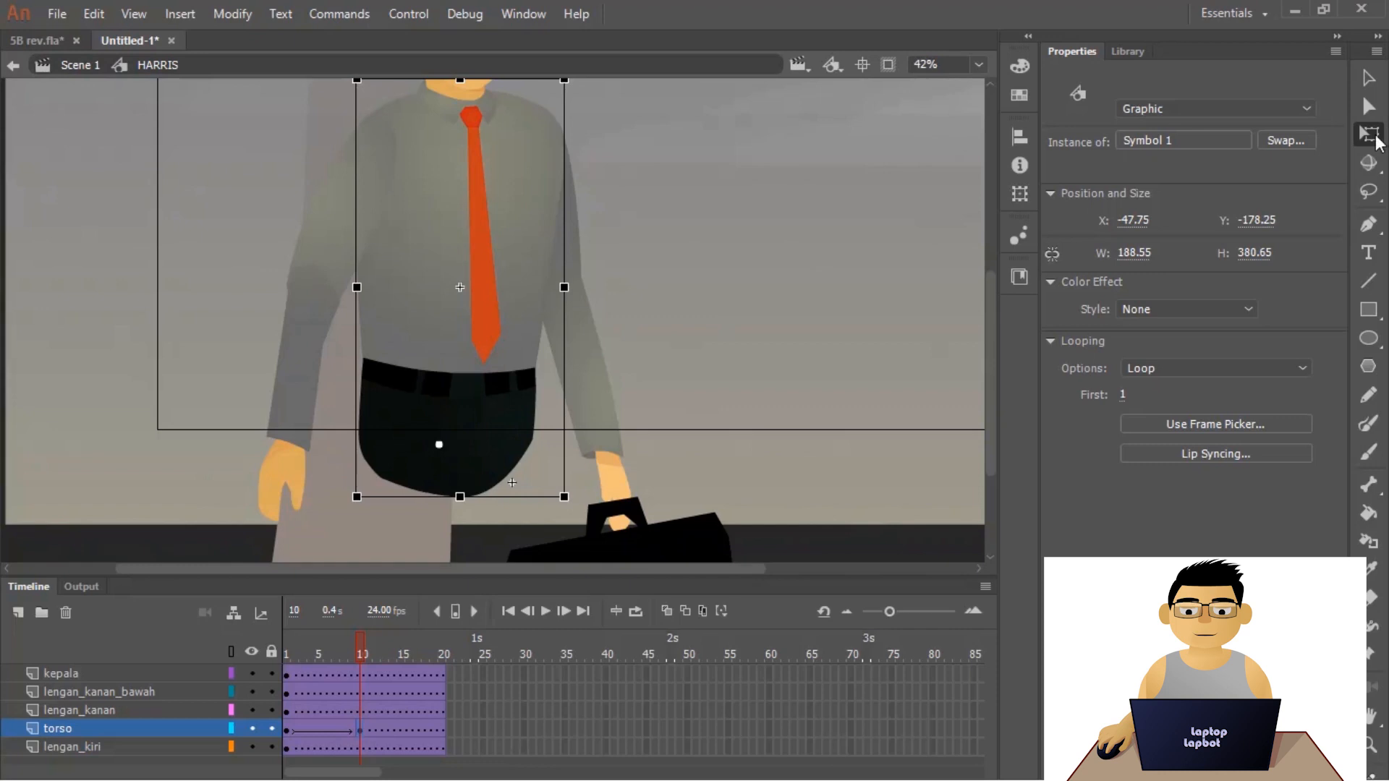
pyautogui.moveTo(372, 435); pyautogui.dragTo(504, 516)
pyautogui.moveTo(582, 377); pyautogui.dragTo(605, 414)
pyautogui.moveTo(624, 350); pyautogui.dragTo(622, 376)
pyautogui.moveTo(359, 644); pyautogui.dragTo(362, 683)
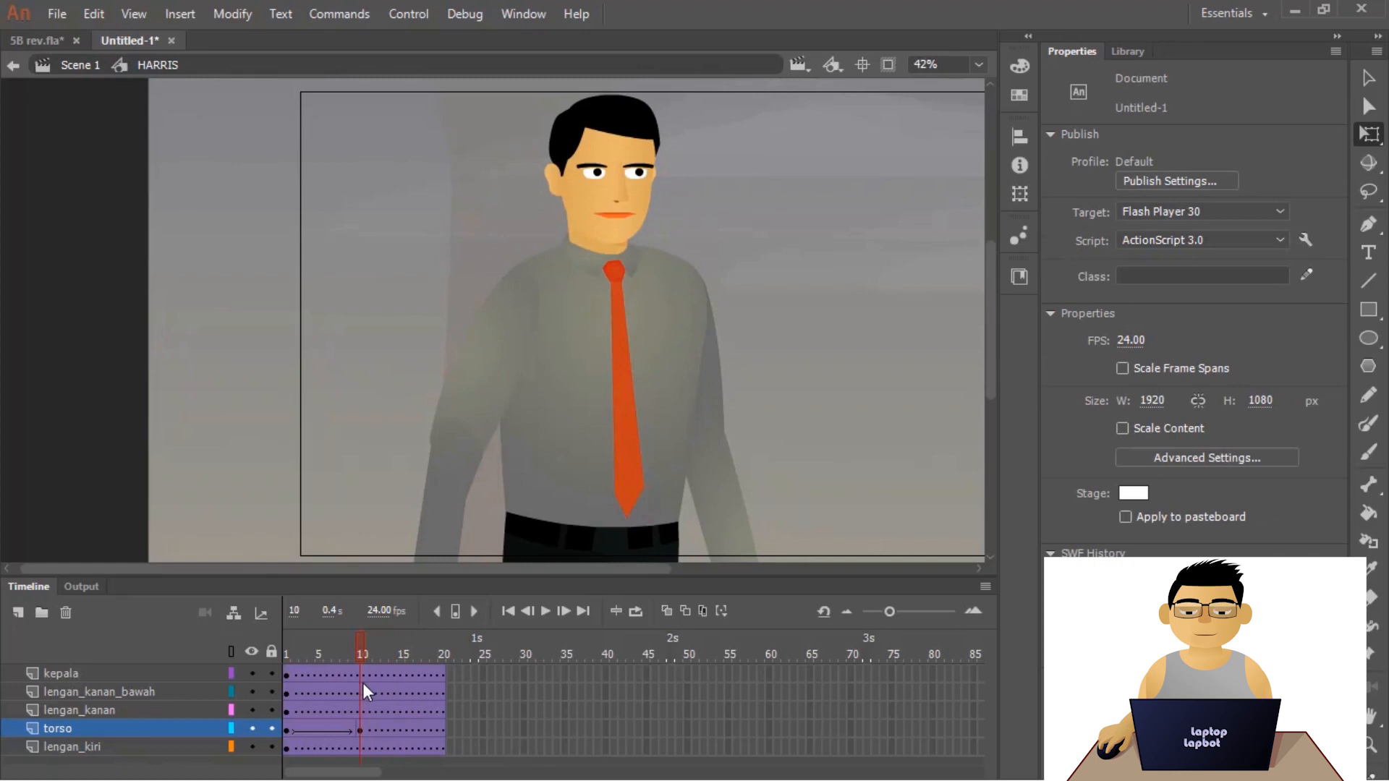
pyautogui.click(632, 391)
pyautogui.moveTo(631, 372); pyautogui.dragTo(631, 367)
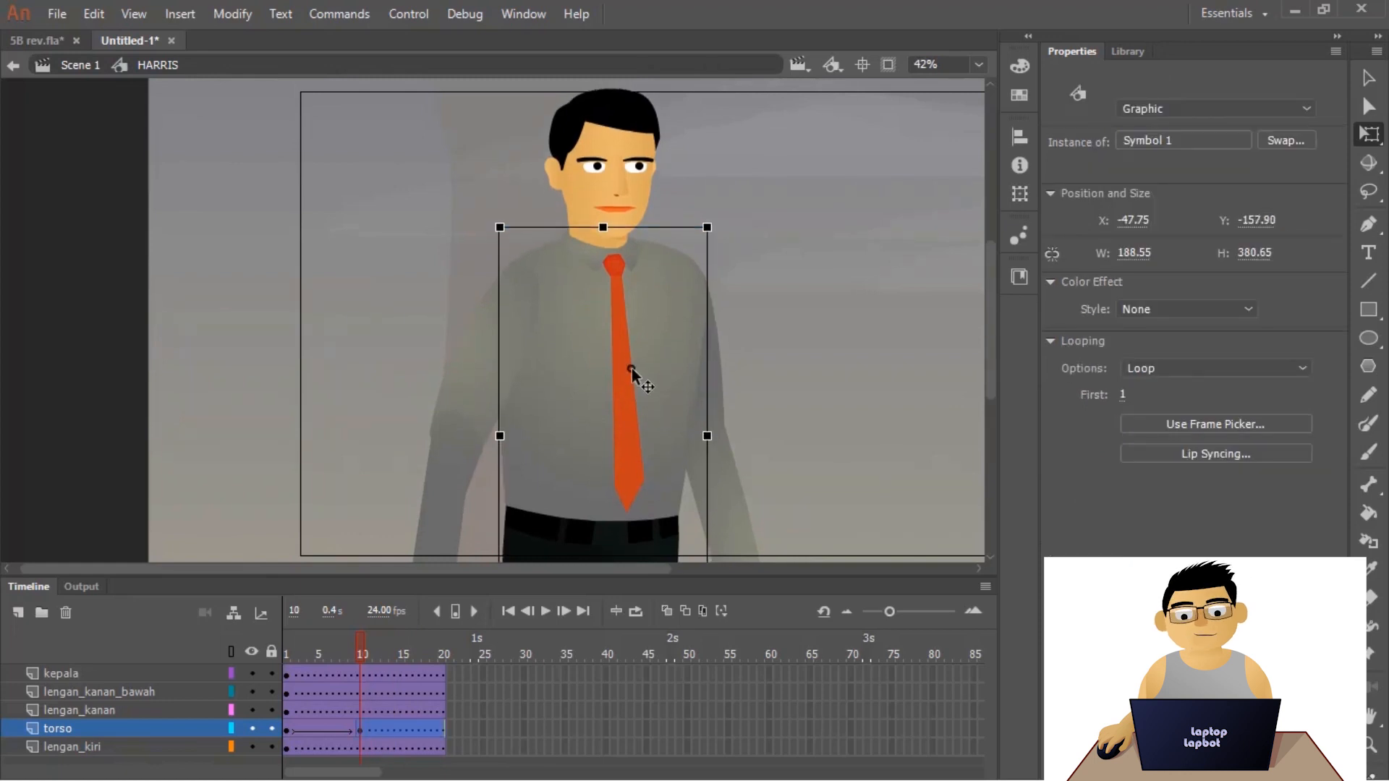
# - Lower the torso slightly on frame 1 and scrub to frame 20 to compare its height
pyautogui.click(287, 731)
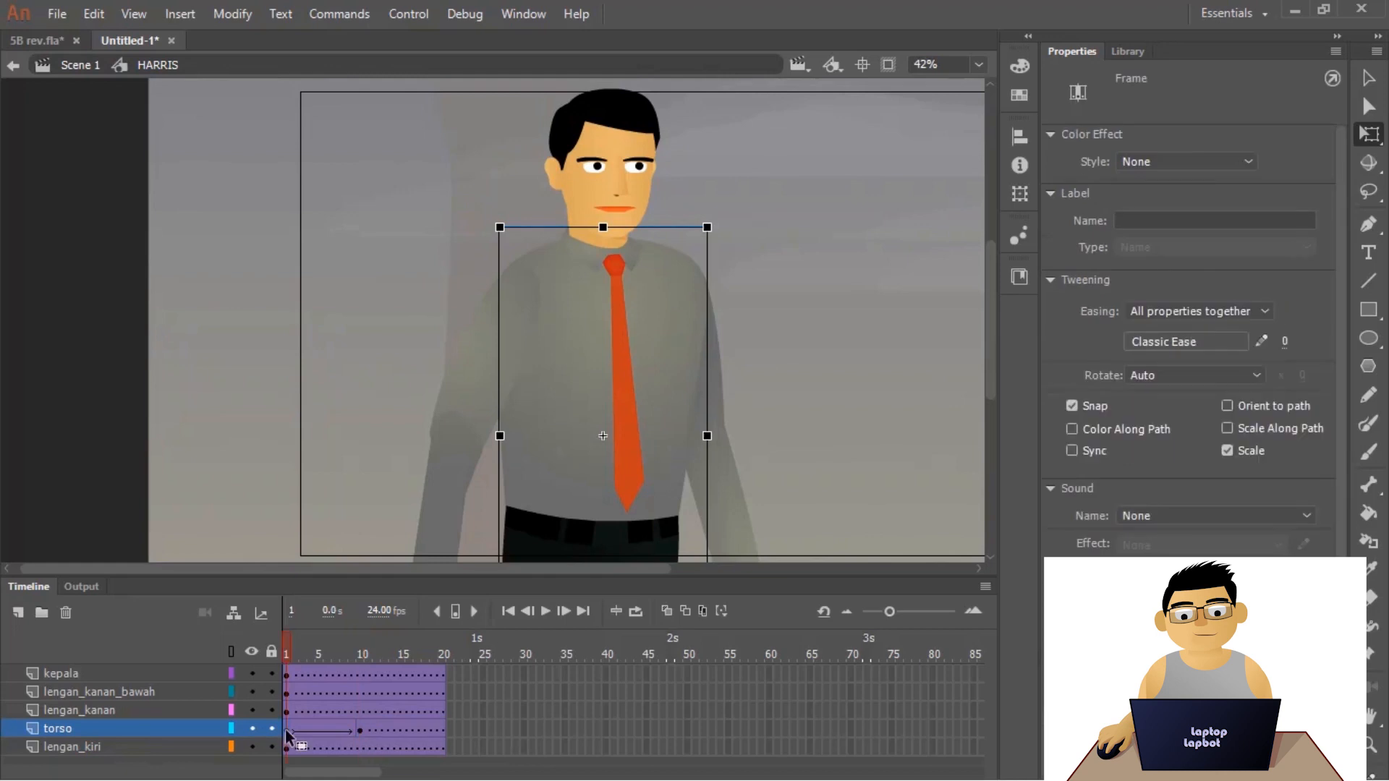
pyautogui.click(654, 385)
pyautogui.moveTo(633, 398); pyautogui.dragTo(646, 329)
pyautogui.moveTo(294, 649); pyautogui.dragTo(280, 707)
pyautogui.moveTo(429, 700); pyautogui.dragTo(451, 724)
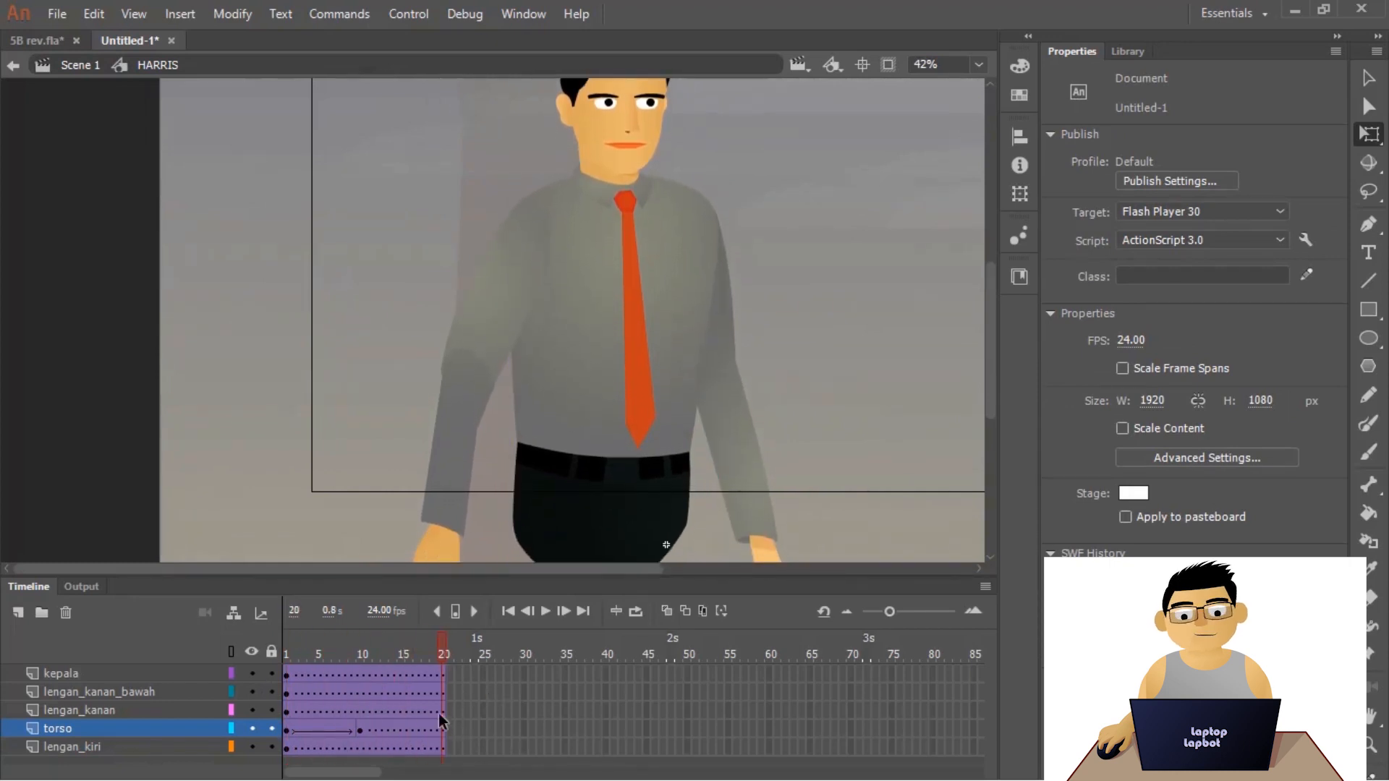
# - Duplicate the torso layer's frame 1 keyframe to frame 20 and return the playhead to frame 1
pyautogui.click(286, 730)
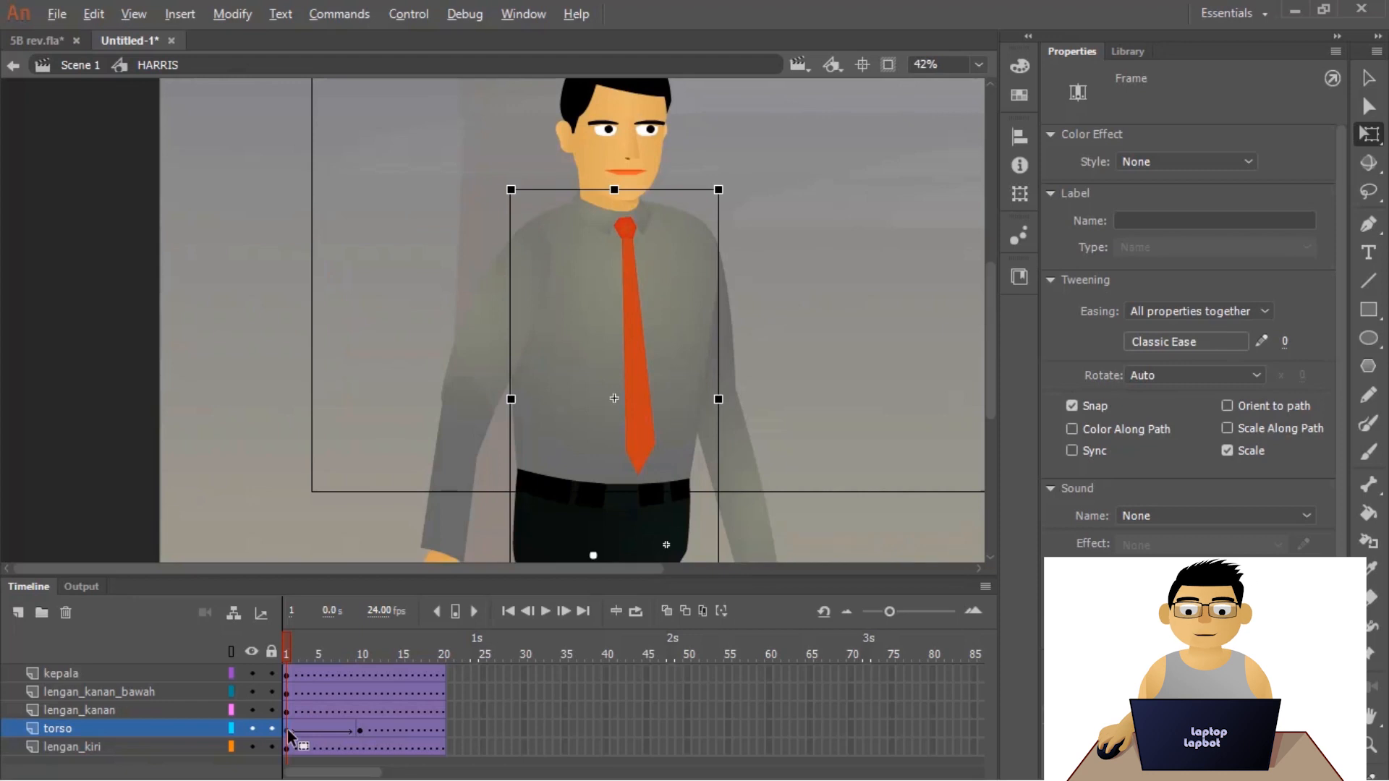
pyautogui.moveTo(330, 727); pyautogui.dragTo(435, 723)
pyautogui.moveTo(432, 651); pyautogui.dragTo(232, 669)
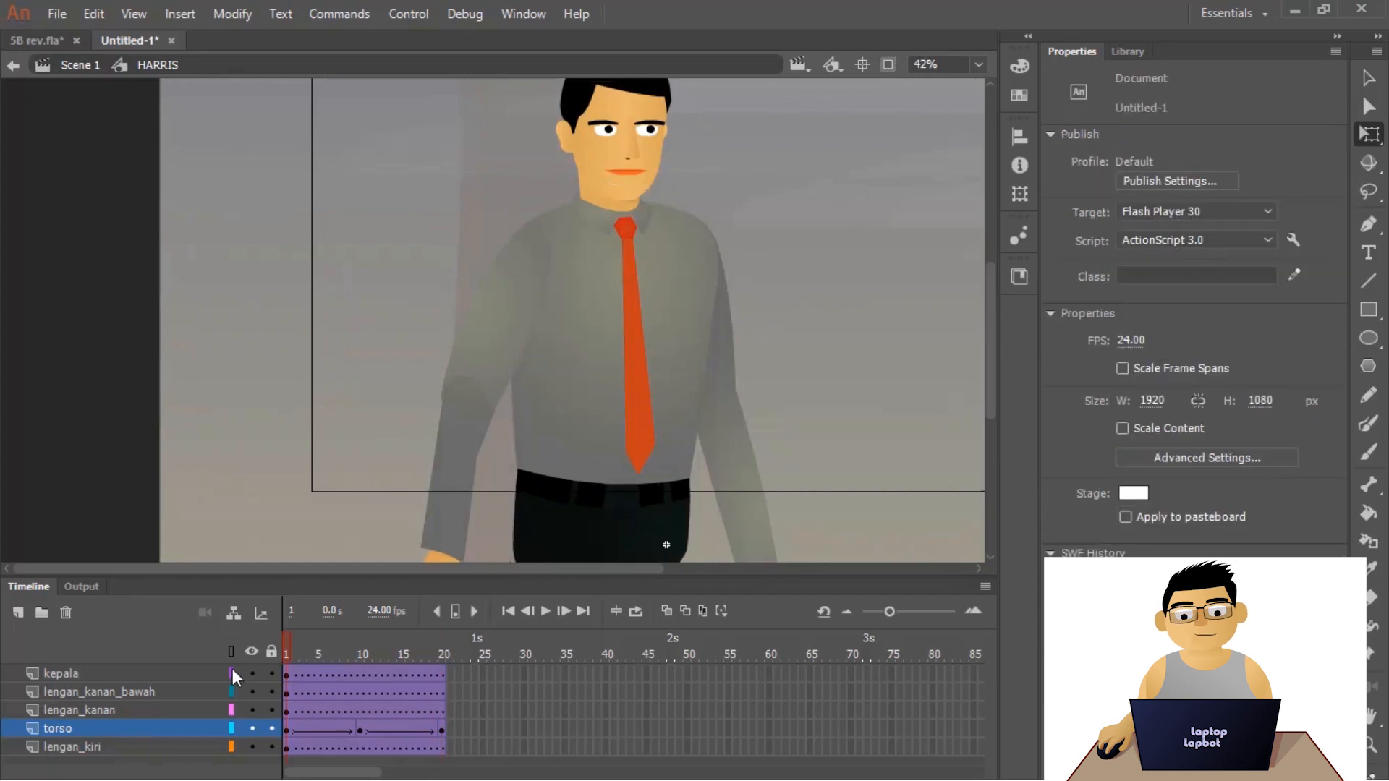
# - Play the 20-frame animation repeatedly to check the torso's up-and-down movement
pyautogui.press('Return')
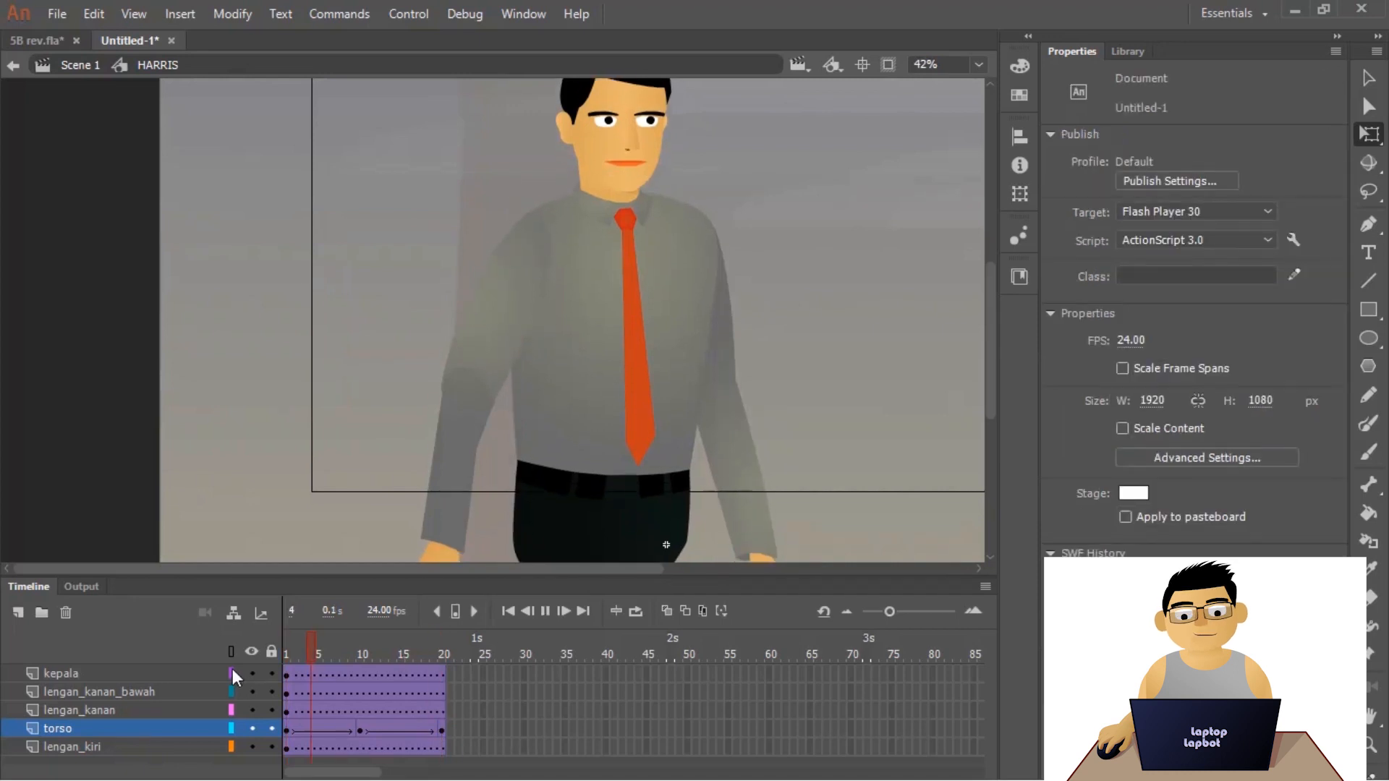
pyautogui.press('Return')
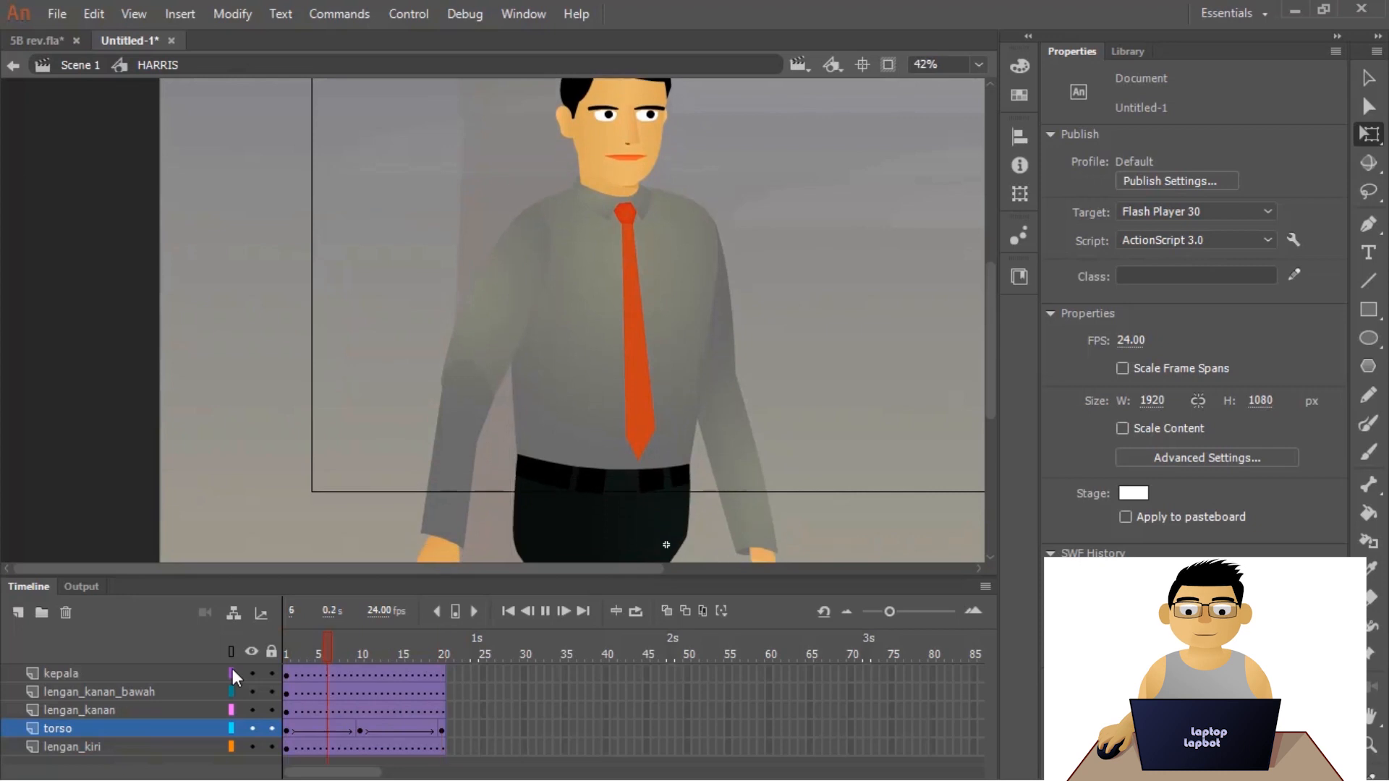
pyautogui.press('Return')
pyautogui.press('Return')
pyautogui.press('Return')
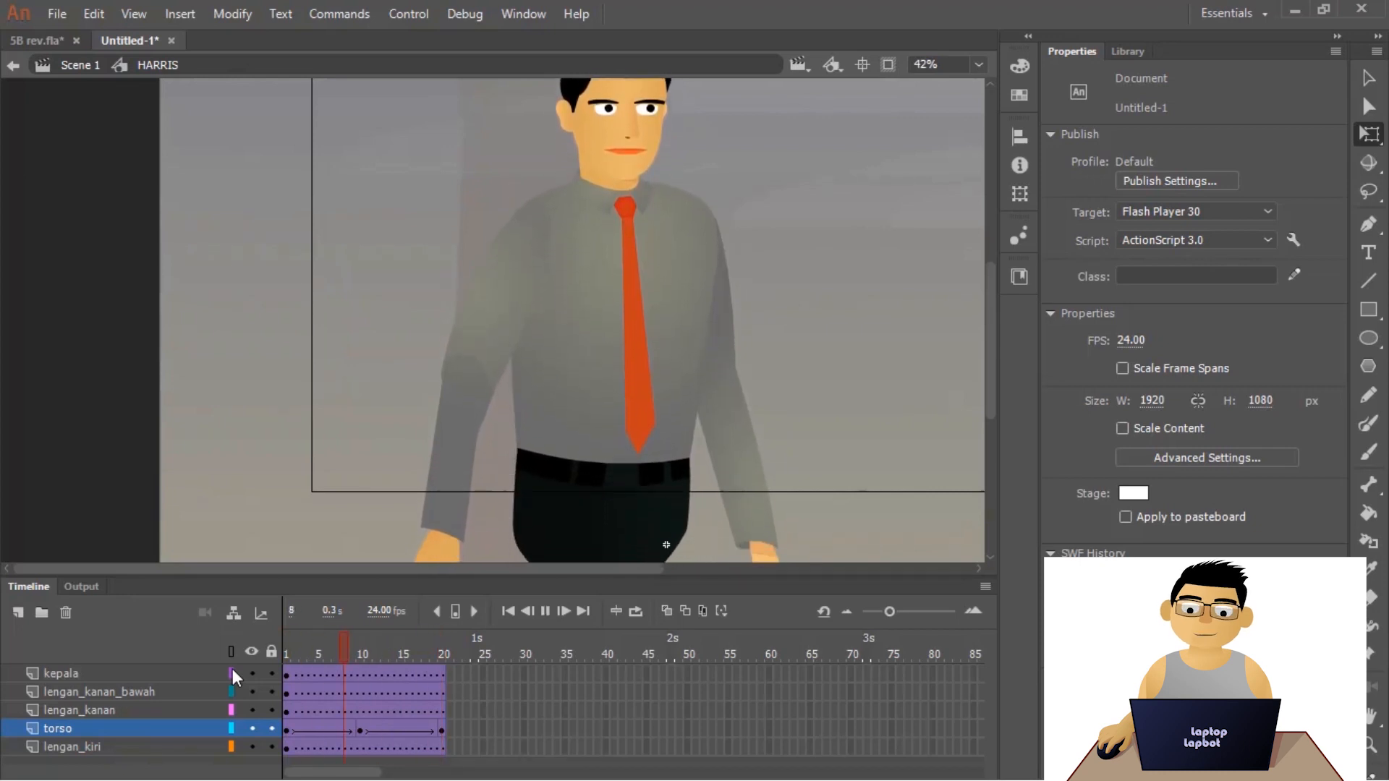
pyautogui.press('Return')
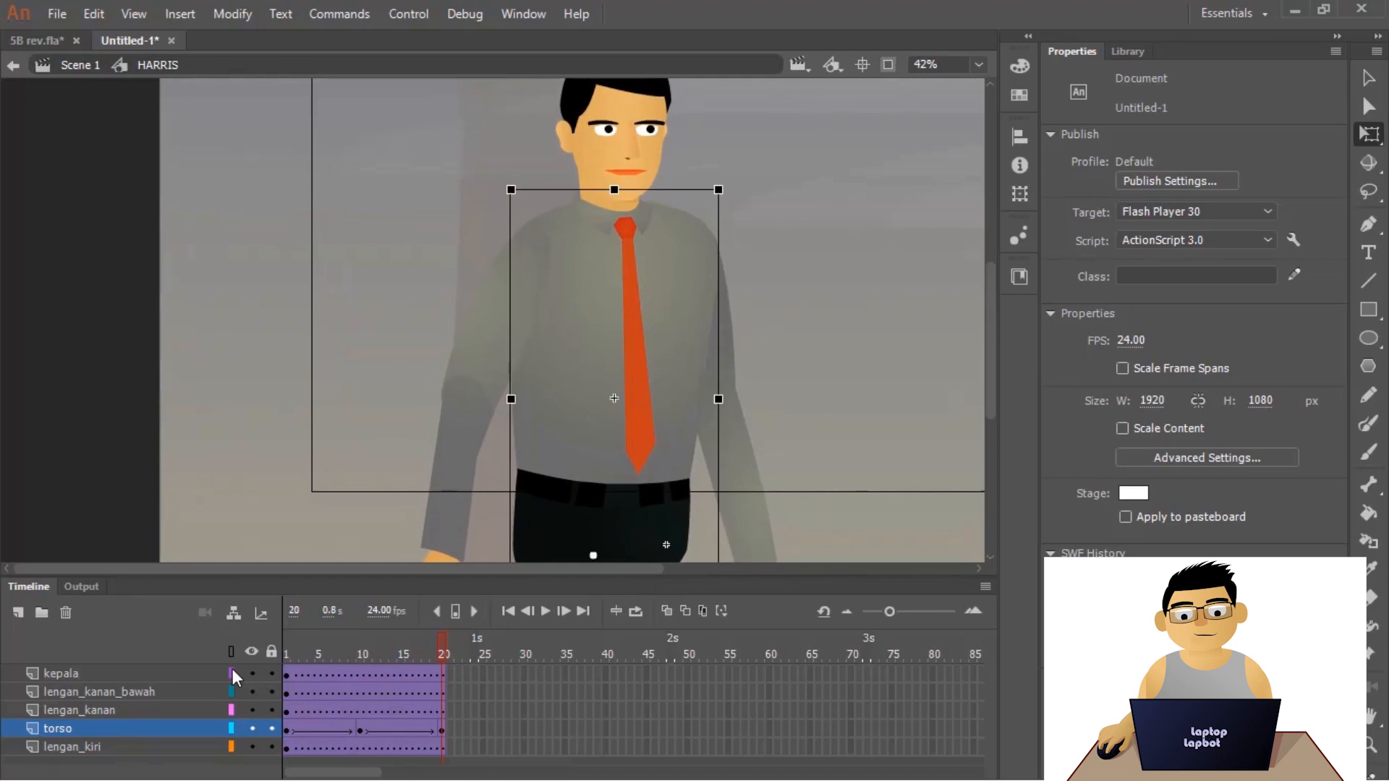
# - Examine the whole figure, select the right upper arm and scrub the timeline to review the body's bobbing motion
pyautogui.scroll(-3, 270, 393)
pyautogui.scroll(1, 505, 314)
pyautogui.scroll(1, 506, 314)
pyautogui.click(350, 186)
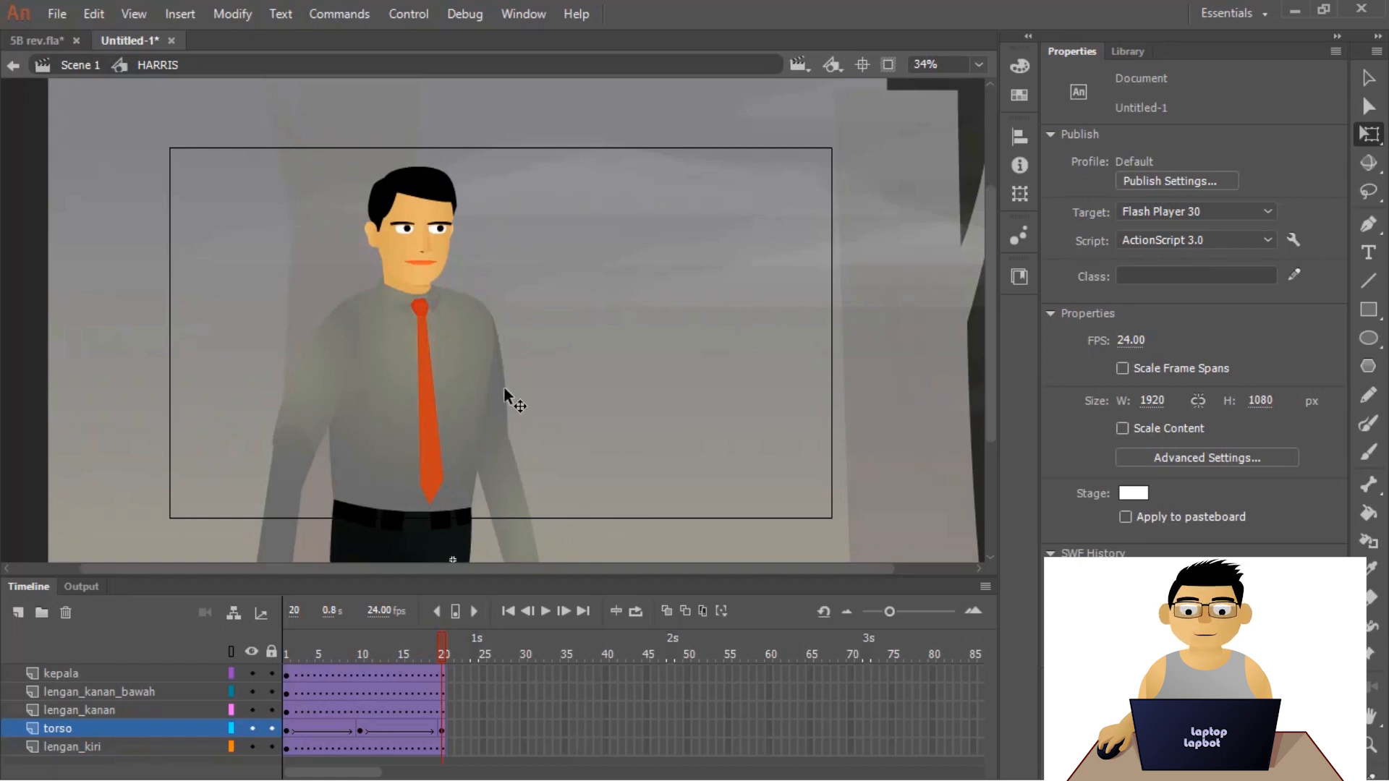
pyautogui.moveTo(503, 387); pyautogui.dragTo(533, 342)
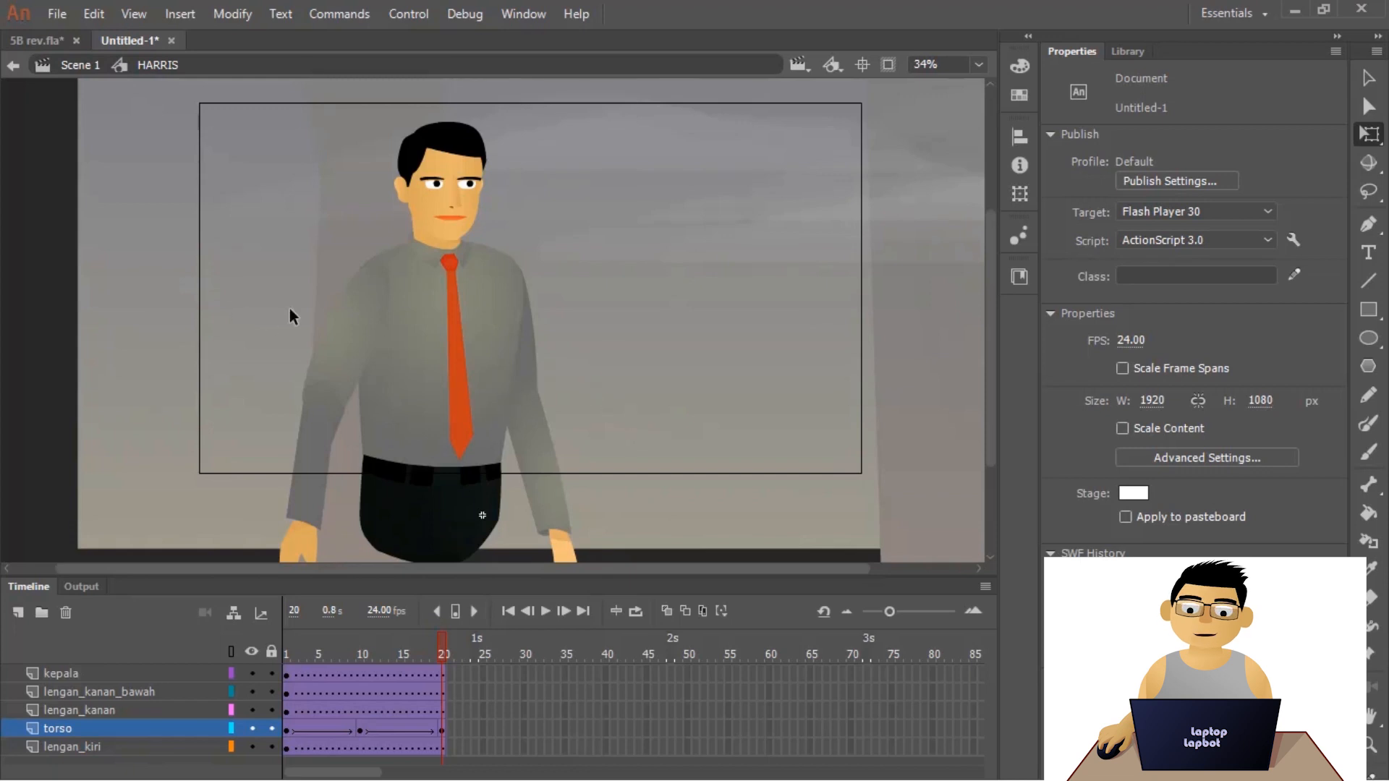
pyautogui.click(371, 314)
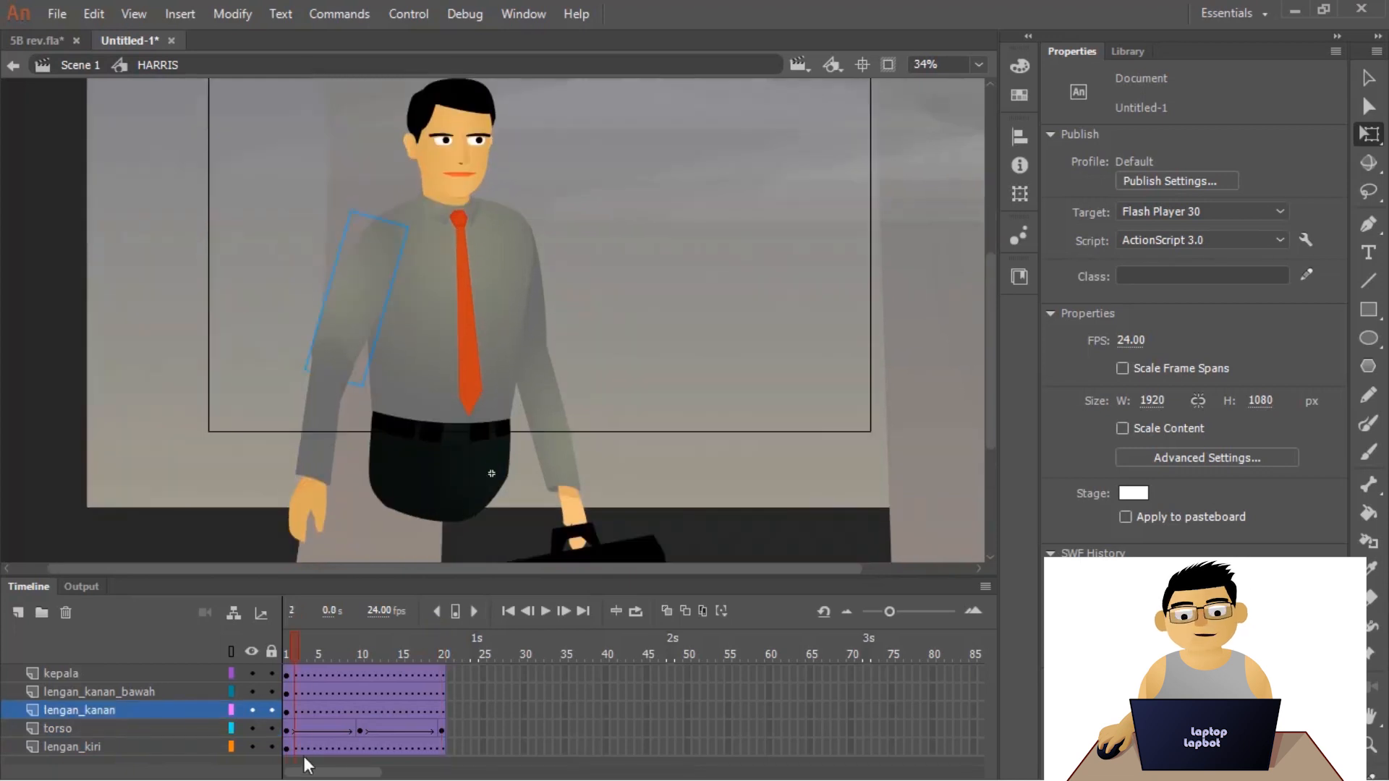
pyautogui.moveTo(306, 759); pyautogui.dragTo(211, 755)
pyautogui.click(211, 756)
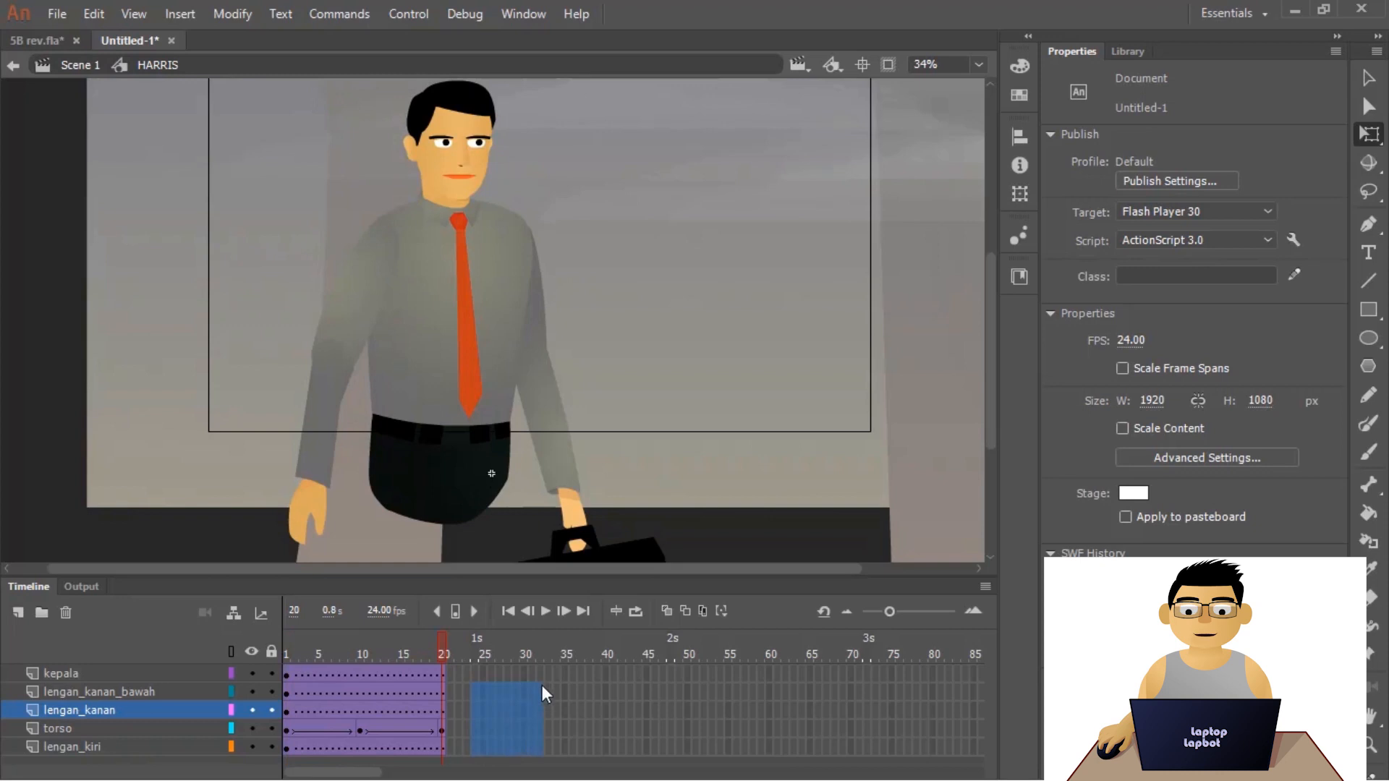
# - Extend all the body-part layers to frame 40 and return the playhead to frame 20
pyautogui.moveTo(473, 748); pyautogui.dragTo(600, 674)
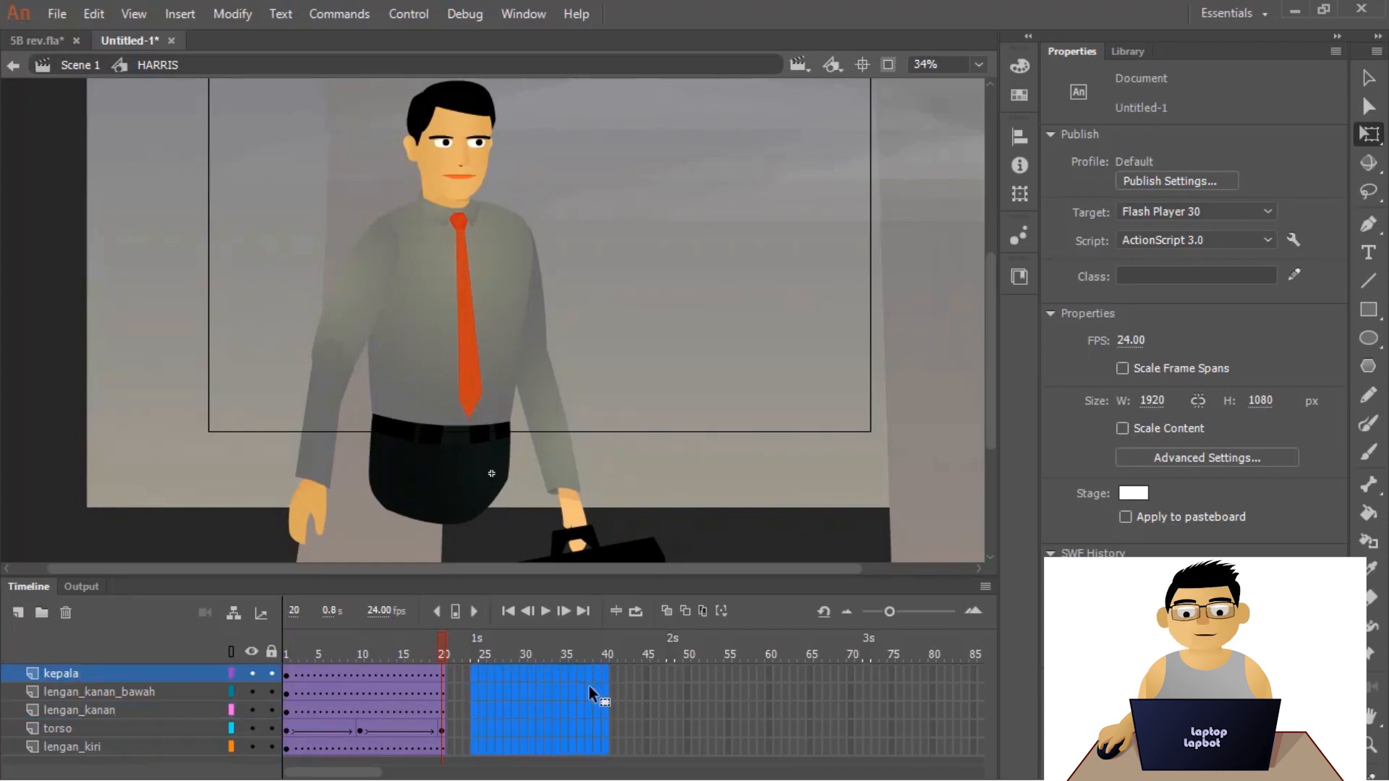
pyautogui.rightClick(591, 684)
pyautogui.click(786, 211)
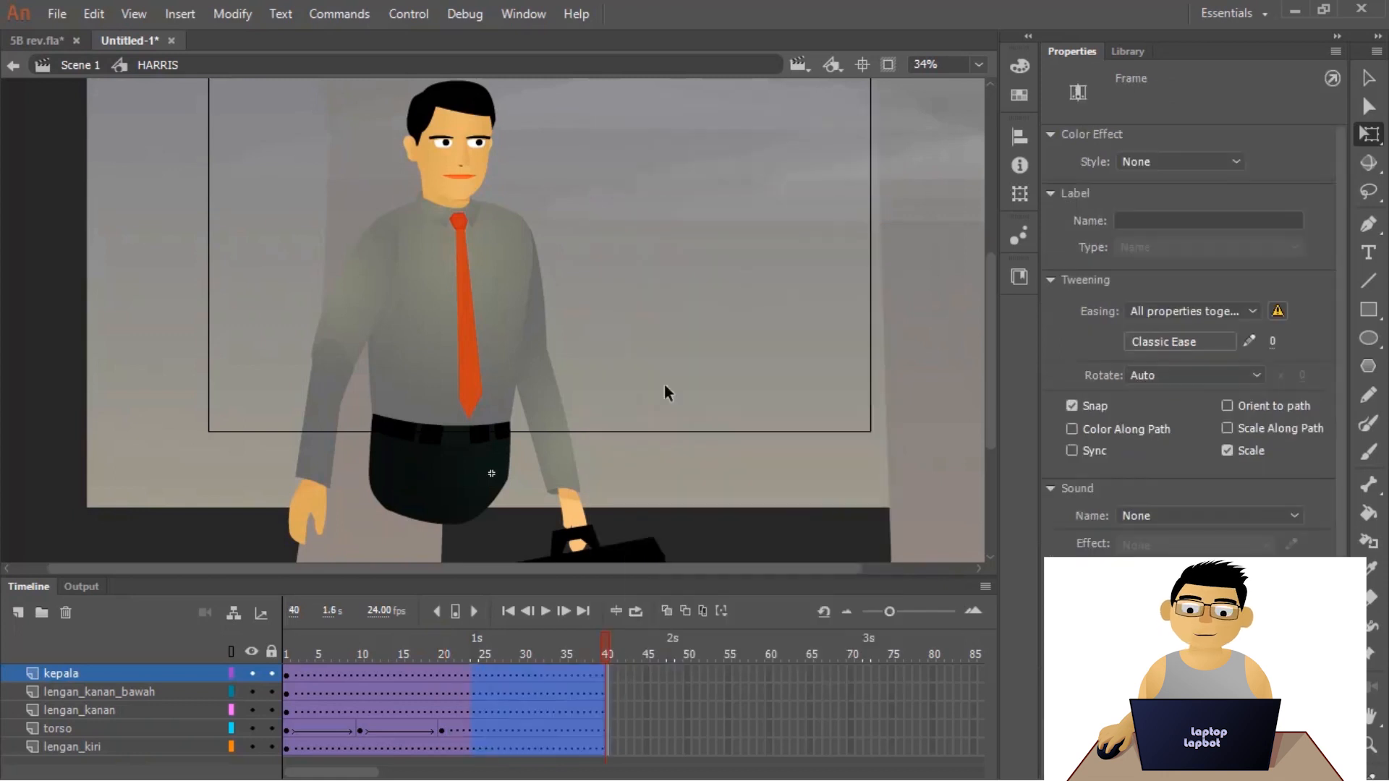
pyautogui.moveTo(541, 649); pyautogui.dragTo(439, 692)
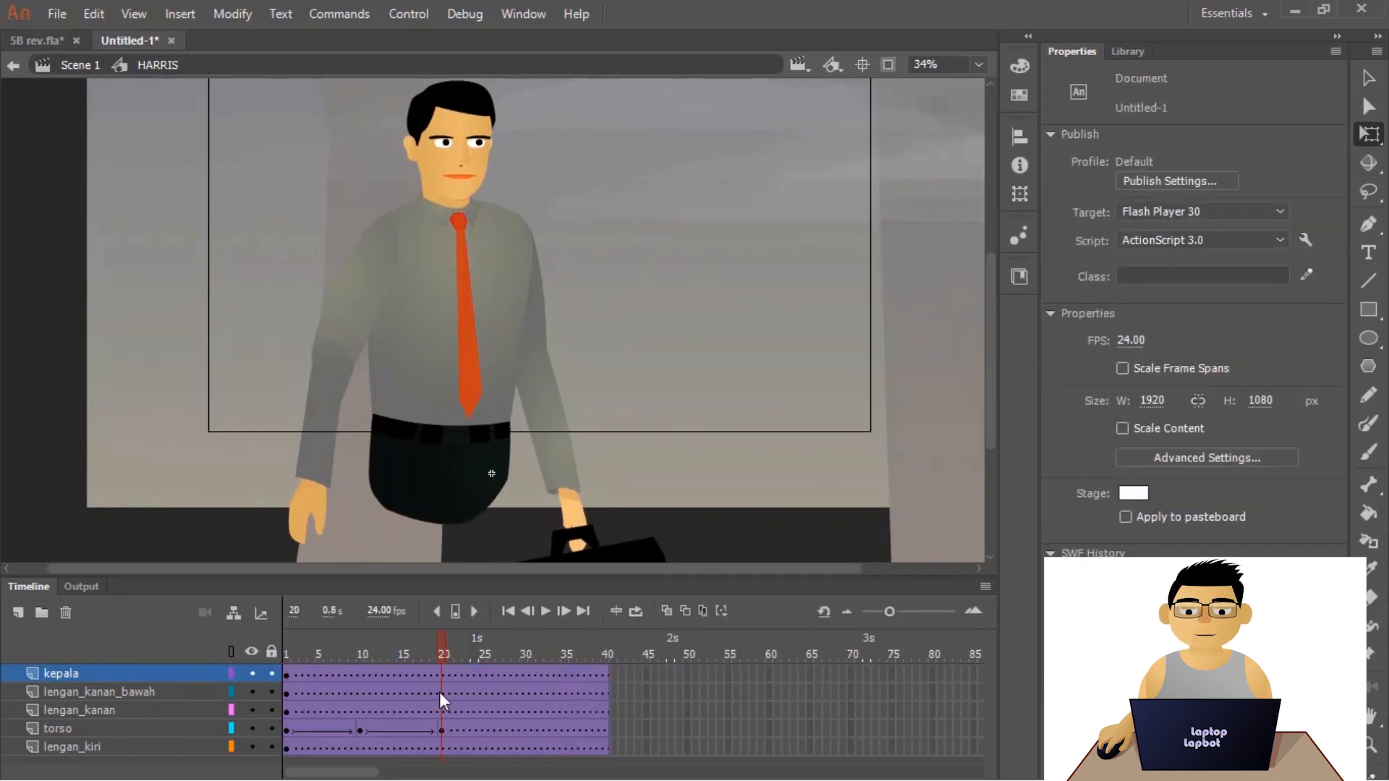
# - Duplicate the torso layer's frame 10 keyframe to frame 30 and its frame 1 keyframe to frame 40
pyautogui.click(361, 731)
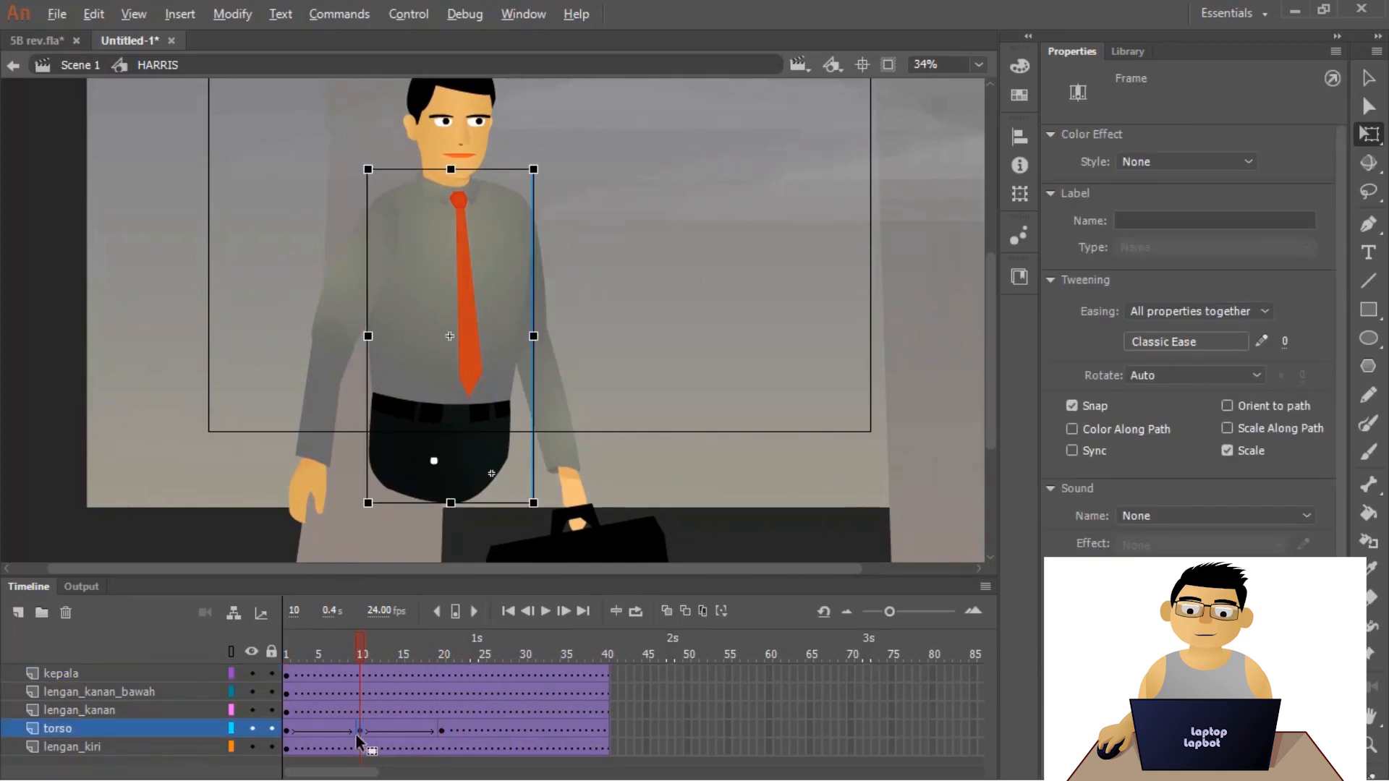
pyautogui.click(520, 731)
pyautogui.press('F6')
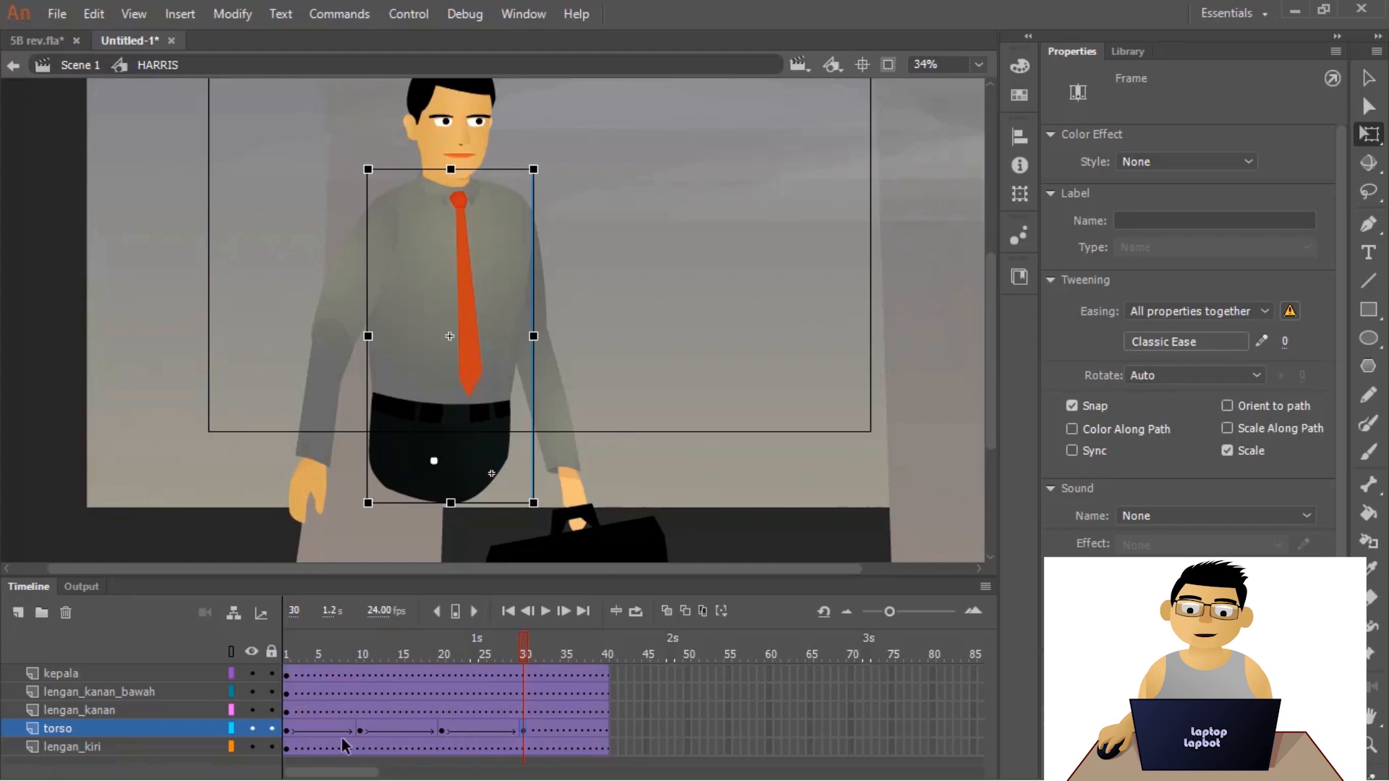
pyautogui.click(288, 728)
pyautogui.moveTo(302, 723); pyautogui.dragTo(605, 726)
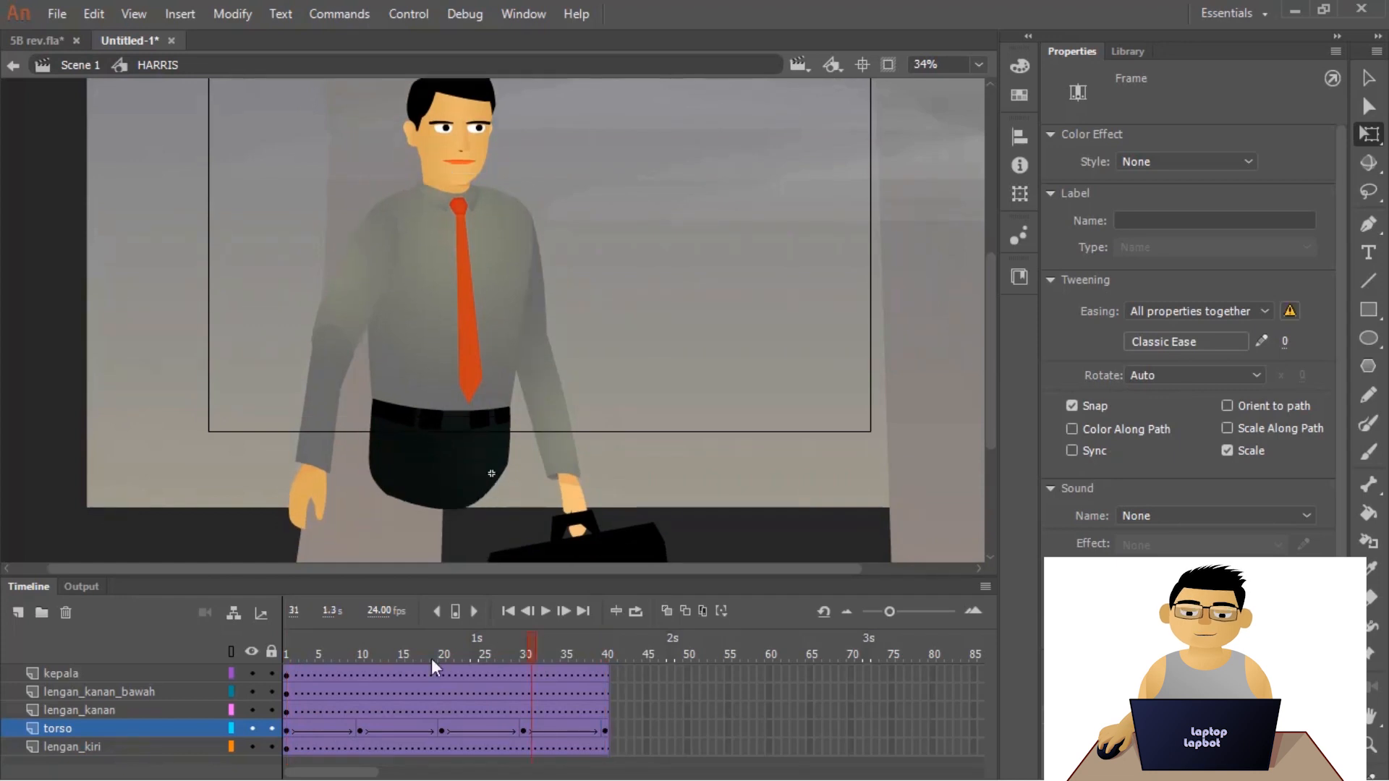
pyautogui.click(126, 658)
pyautogui.moveTo(286, 661); pyautogui.dragTo(647, 707)
pyautogui.moveTo(607, 651); pyautogui.dragTo(52, 648)
pyautogui.click(33, 659)
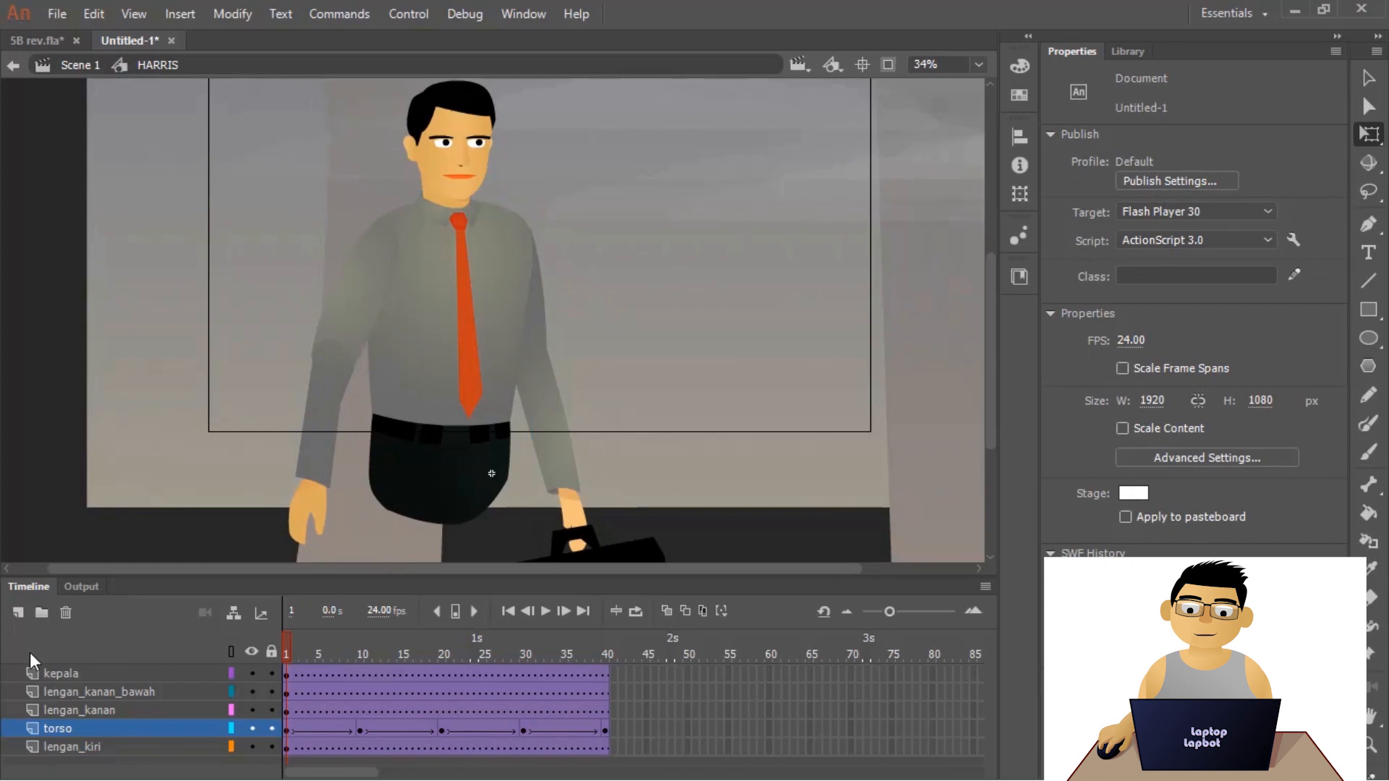
# - Insert a keyframe at frame 20 on the lengan_kanan layer and rotate the right upper arm forward across the torso
pyautogui.click(87, 706)
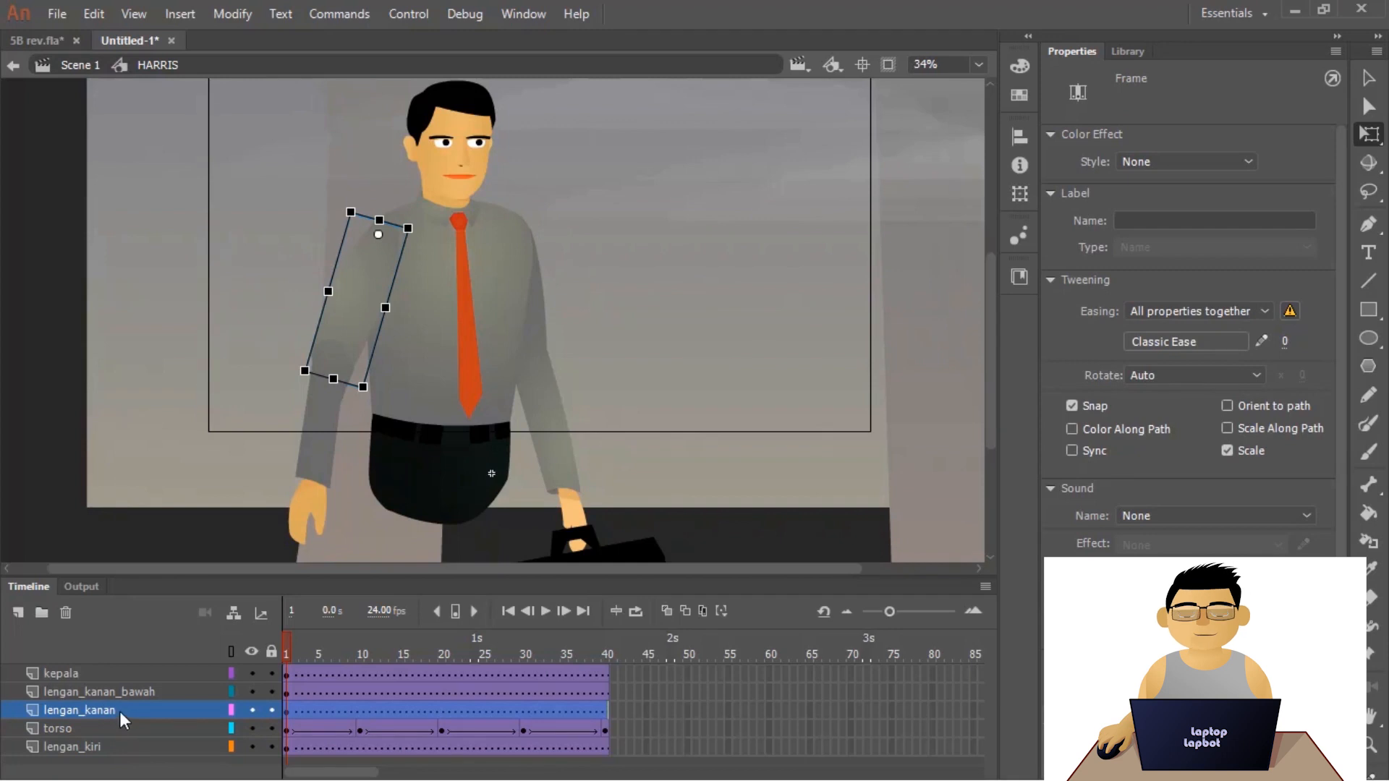
pyautogui.moveTo(286, 710); pyautogui.dragTo(287, 717)
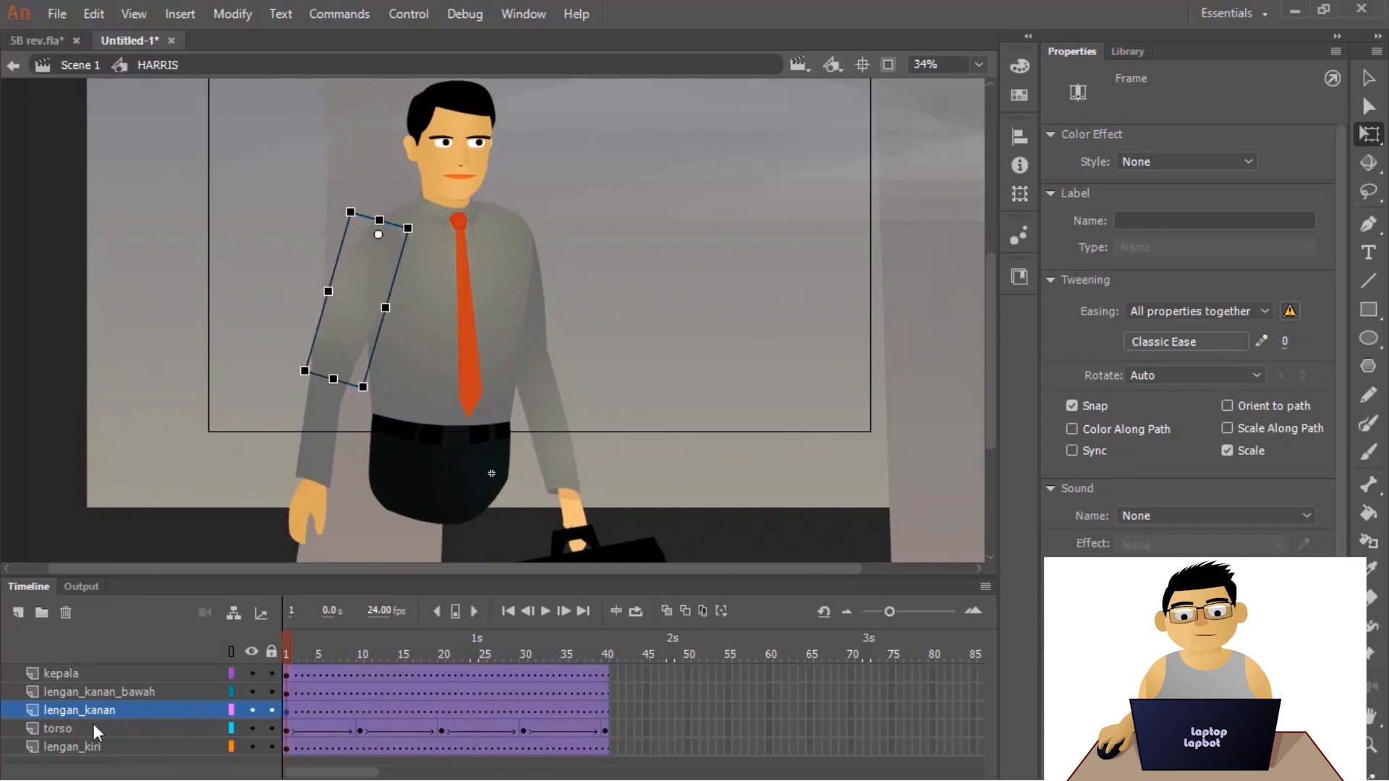
pyautogui.click(441, 714)
pyautogui.rightClick(444, 715)
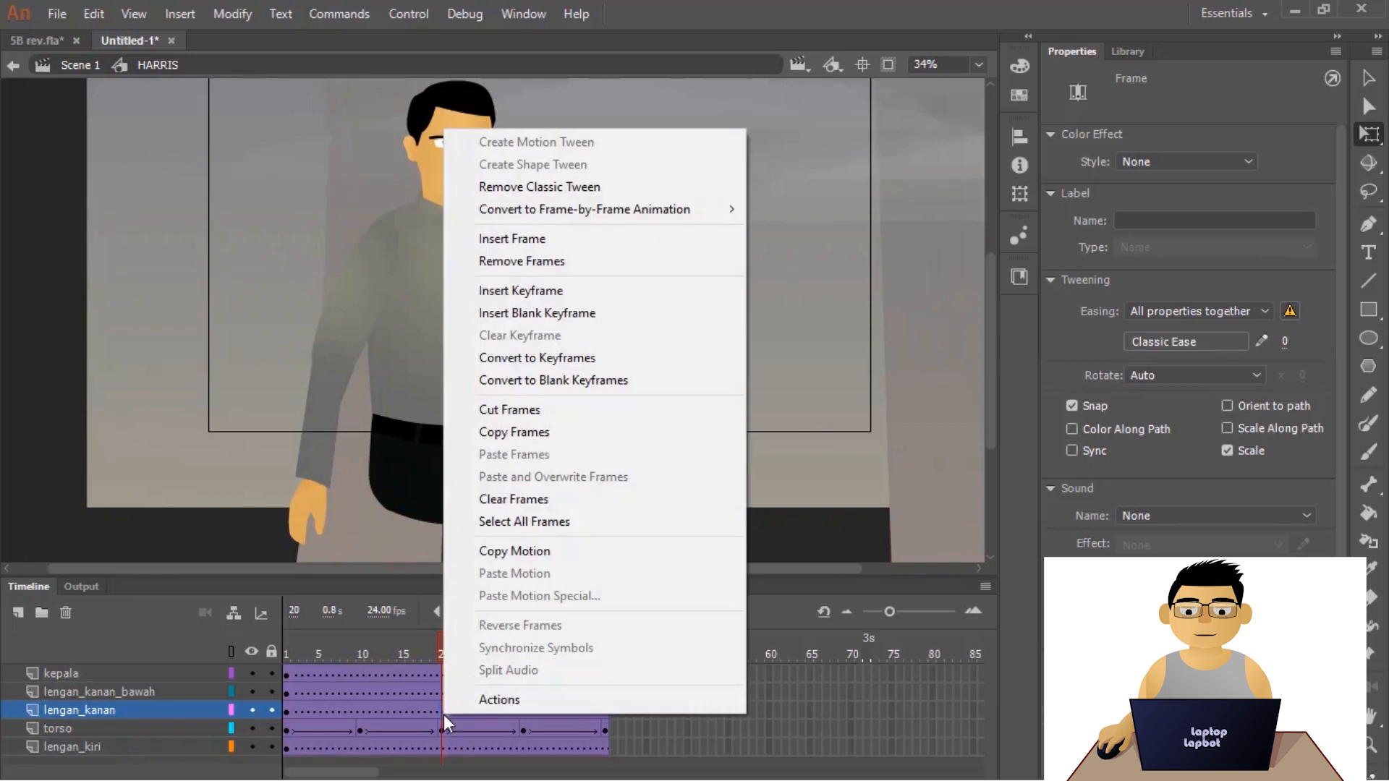
pyautogui.click(591, 289)
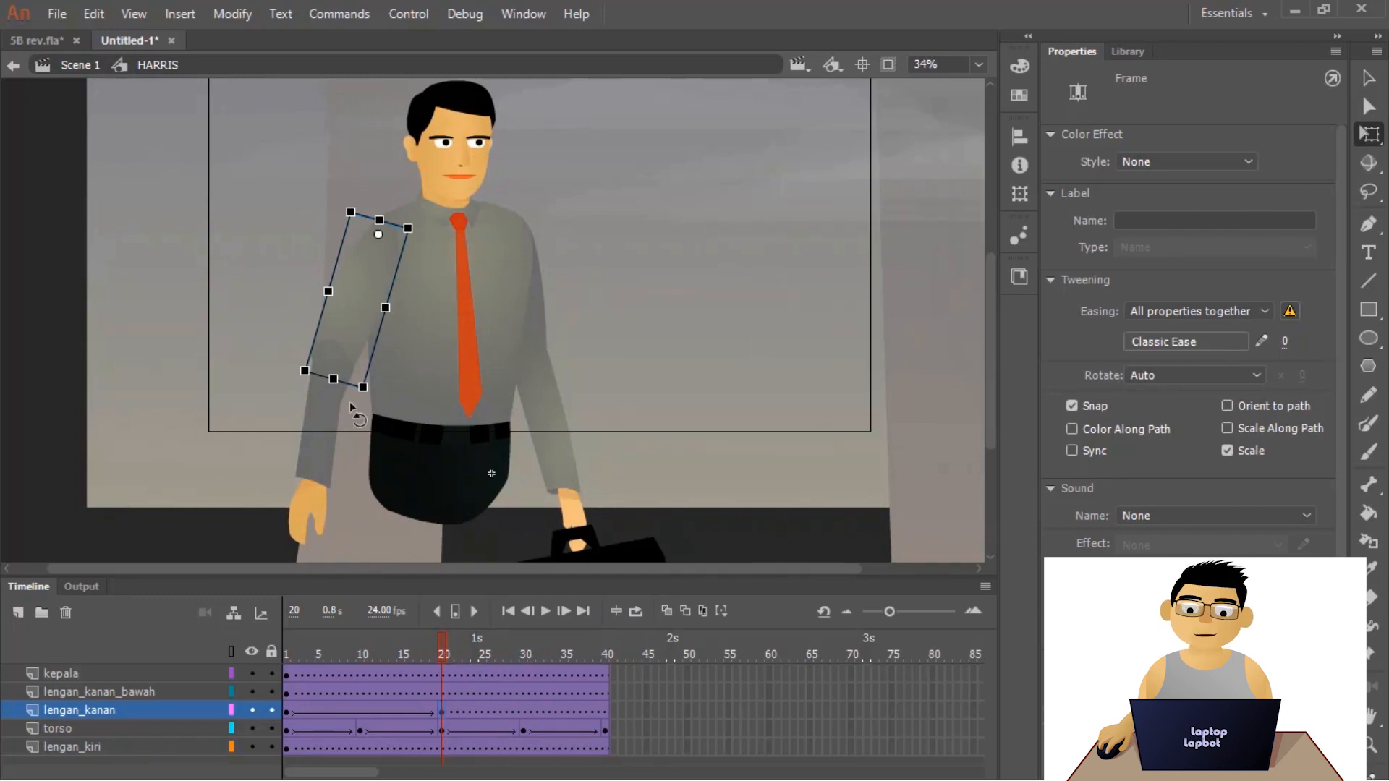
pyautogui.moveTo(352, 410); pyautogui.dragTo(467, 425)
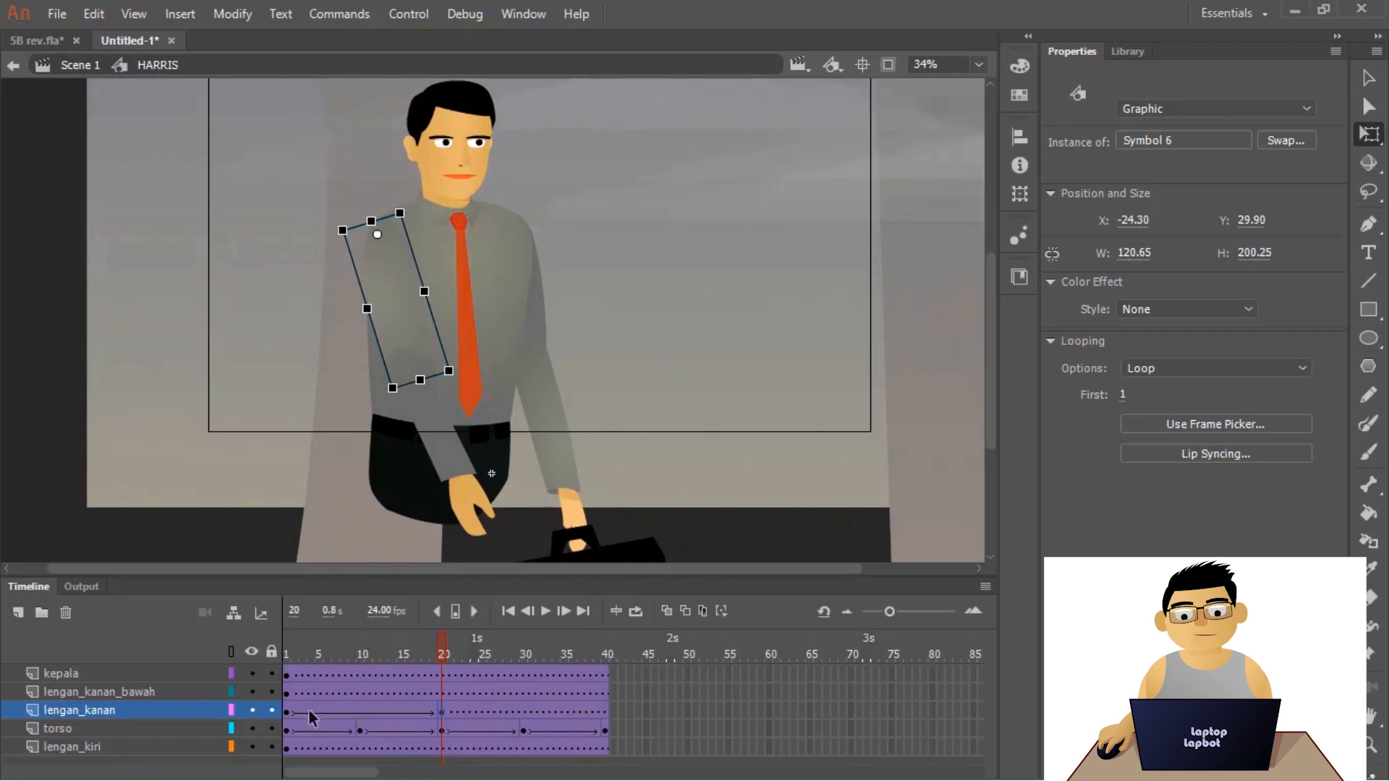
# - Insert a keyframe at frame 20 on the lengan_kanan_bawah layer and rotate the right forearm further forward at the elbow
pyautogui.click(166, 690)
pyautogui.click(441, 693)
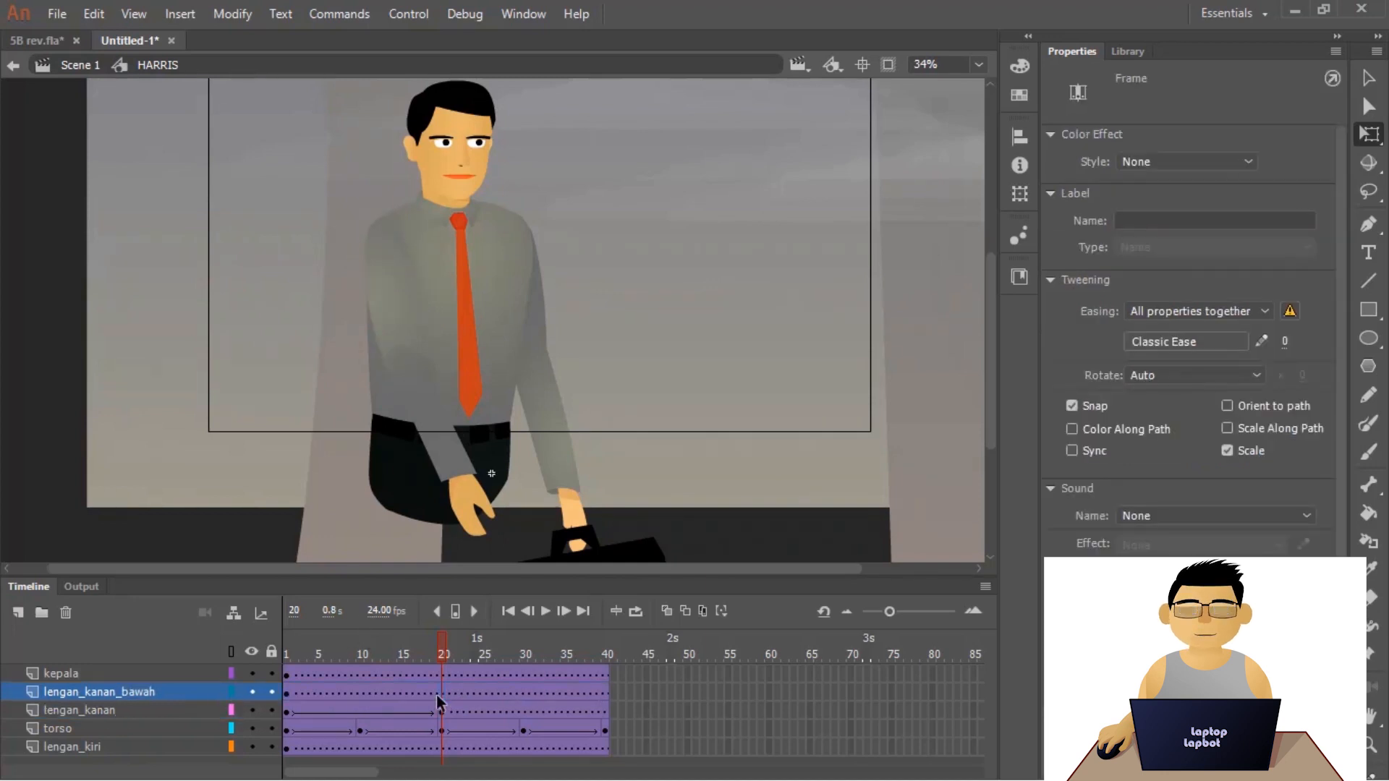
pyautogui.rightClick(439, 695)
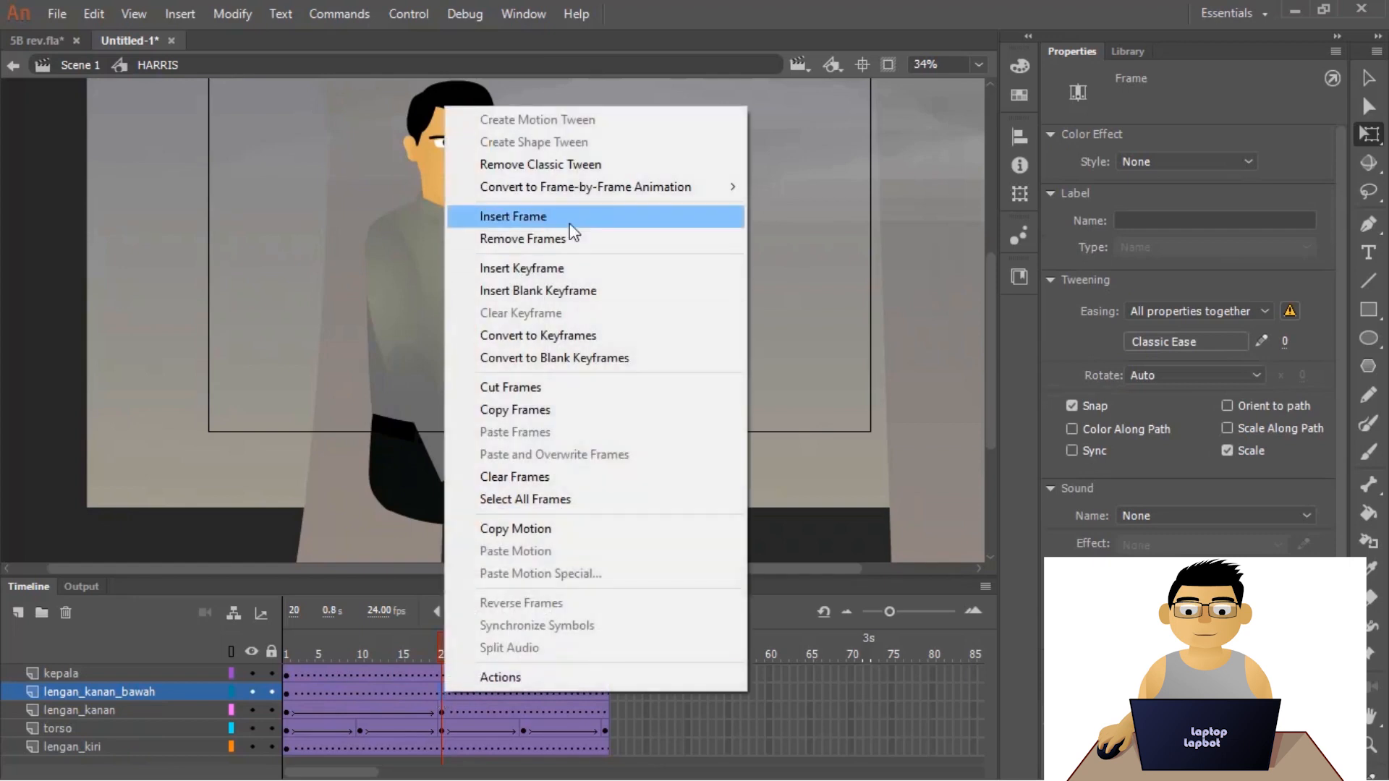
pyautogui.click(567, 266)
pyautogui.click(428, 507)
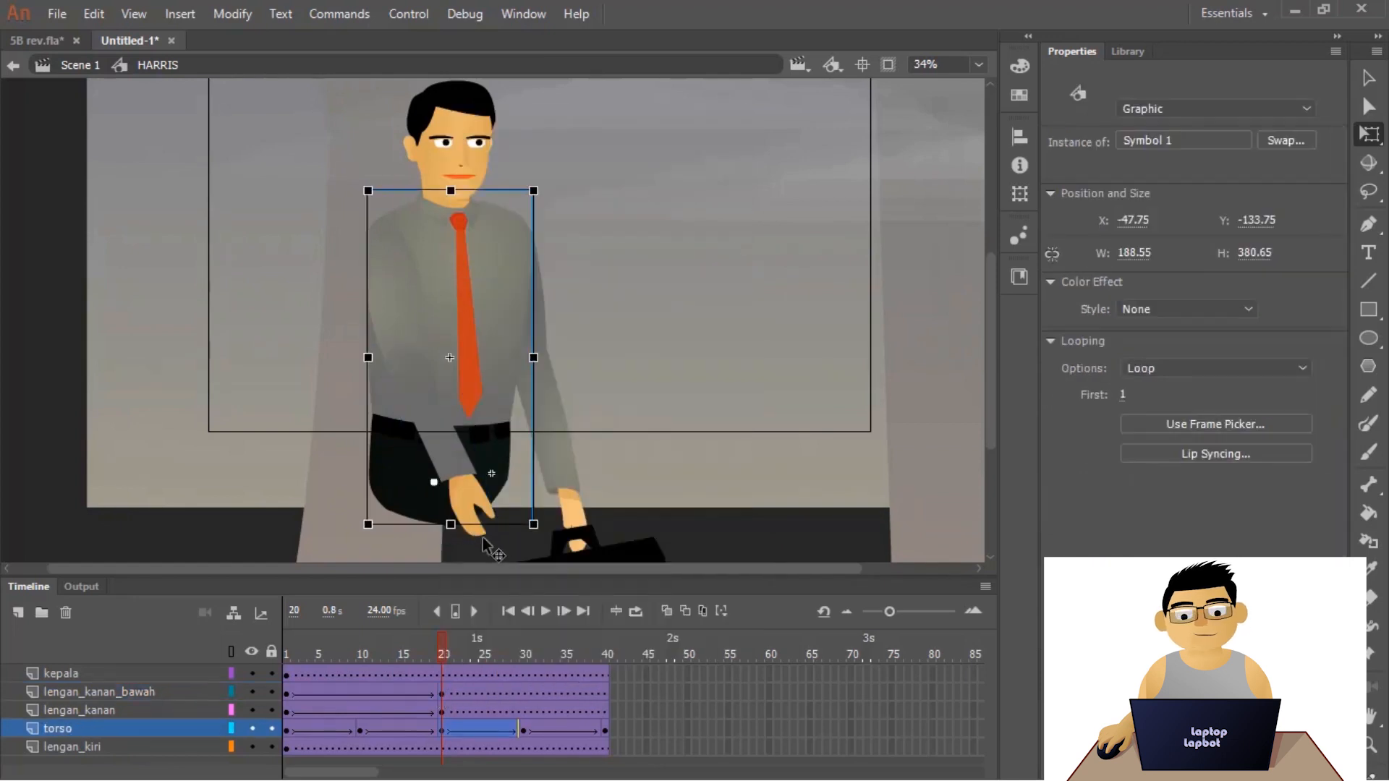
pyautogui.click(478, 515)
pyautogui.moveTo(511, 543); pyautogui.dragTo(541, 513)
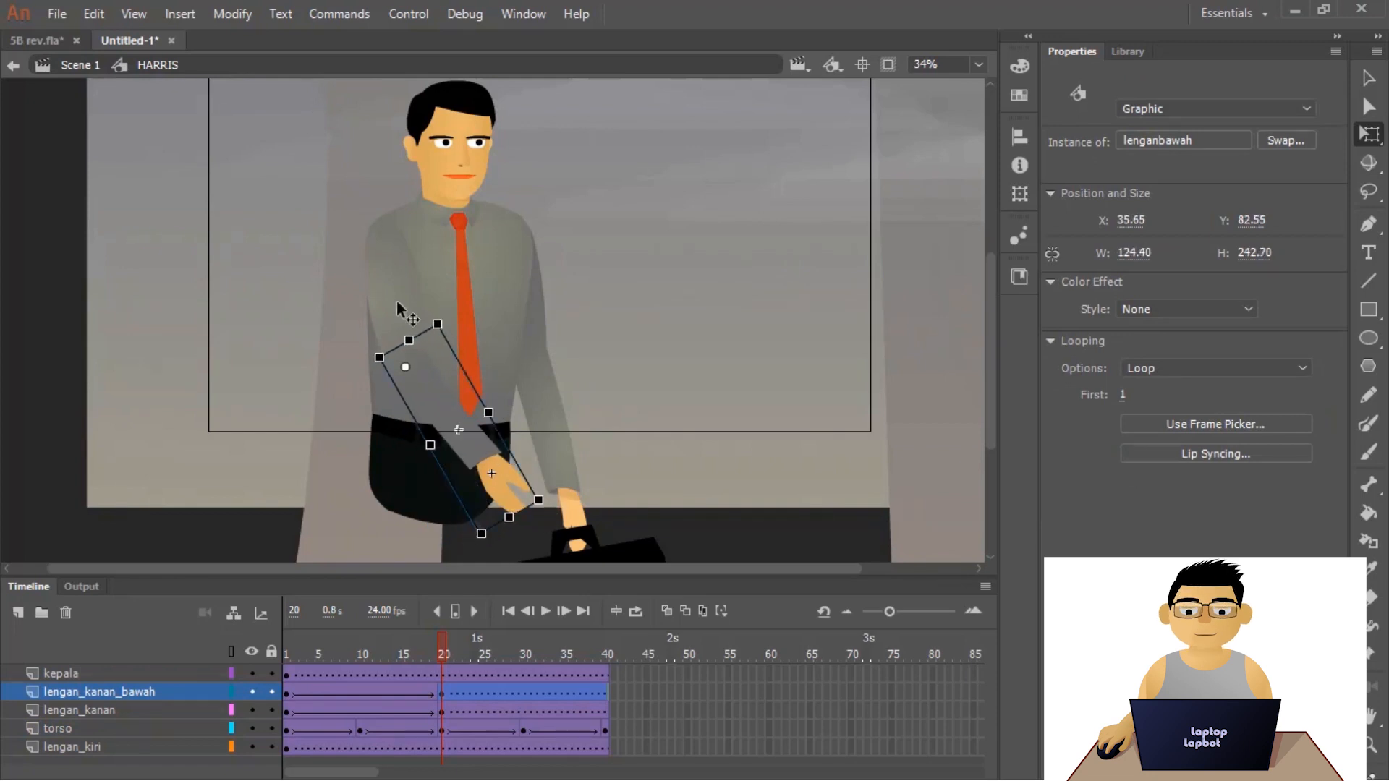
# - Rotate the right upper arm slightly back at frame 20 to reduce its forward swing
pyautogui.click(405, 324)
pyautogui.scroll(2, 414, 348)
pyautogui.moveTo(483, 400); pyautogui.dragTo(426, 386)
pyautogui.scroll(-2, 458, 413)
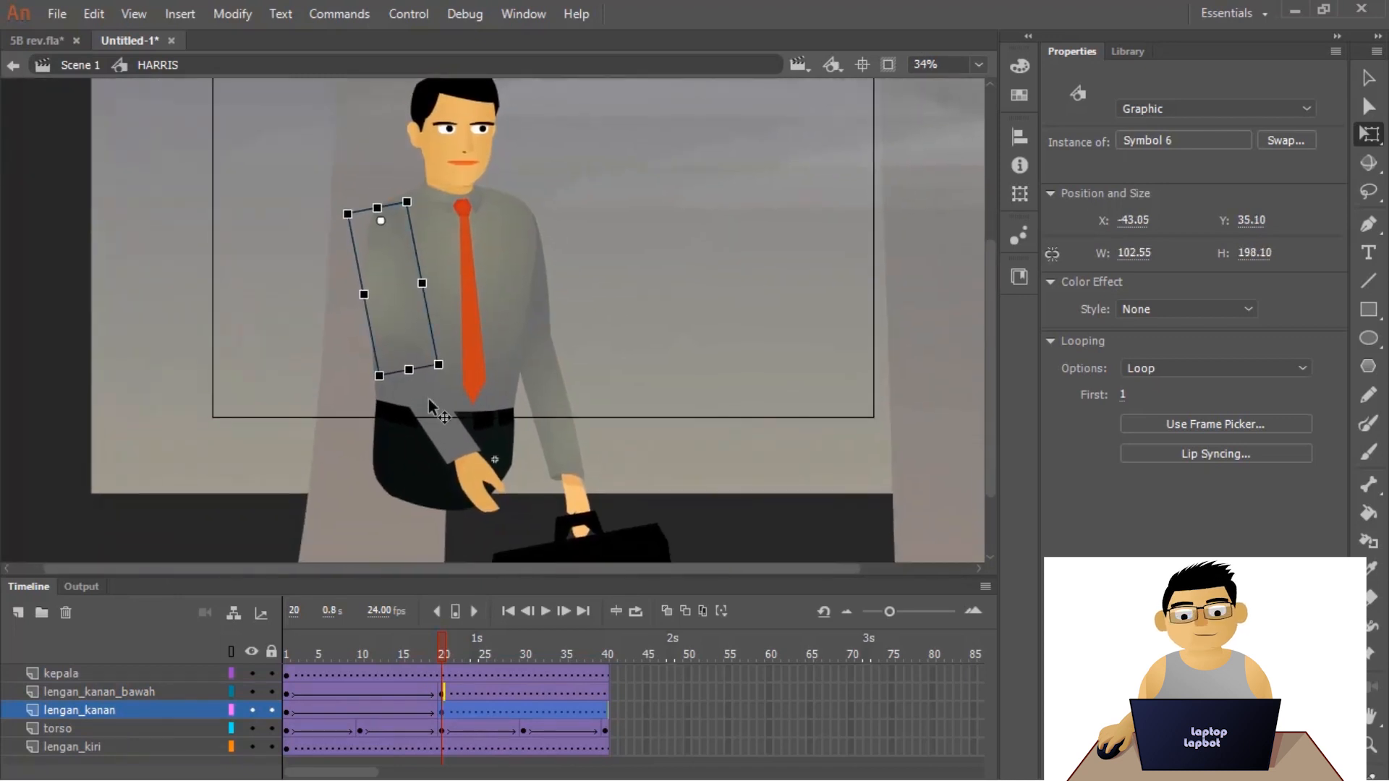
pyautogui.moveTo(553, 373)
pyautogui.mouseDown()
pyautogui.moveTo(579, 351)
pyautogui.moveTo(571, 378)
pyautogui.mouseUp()
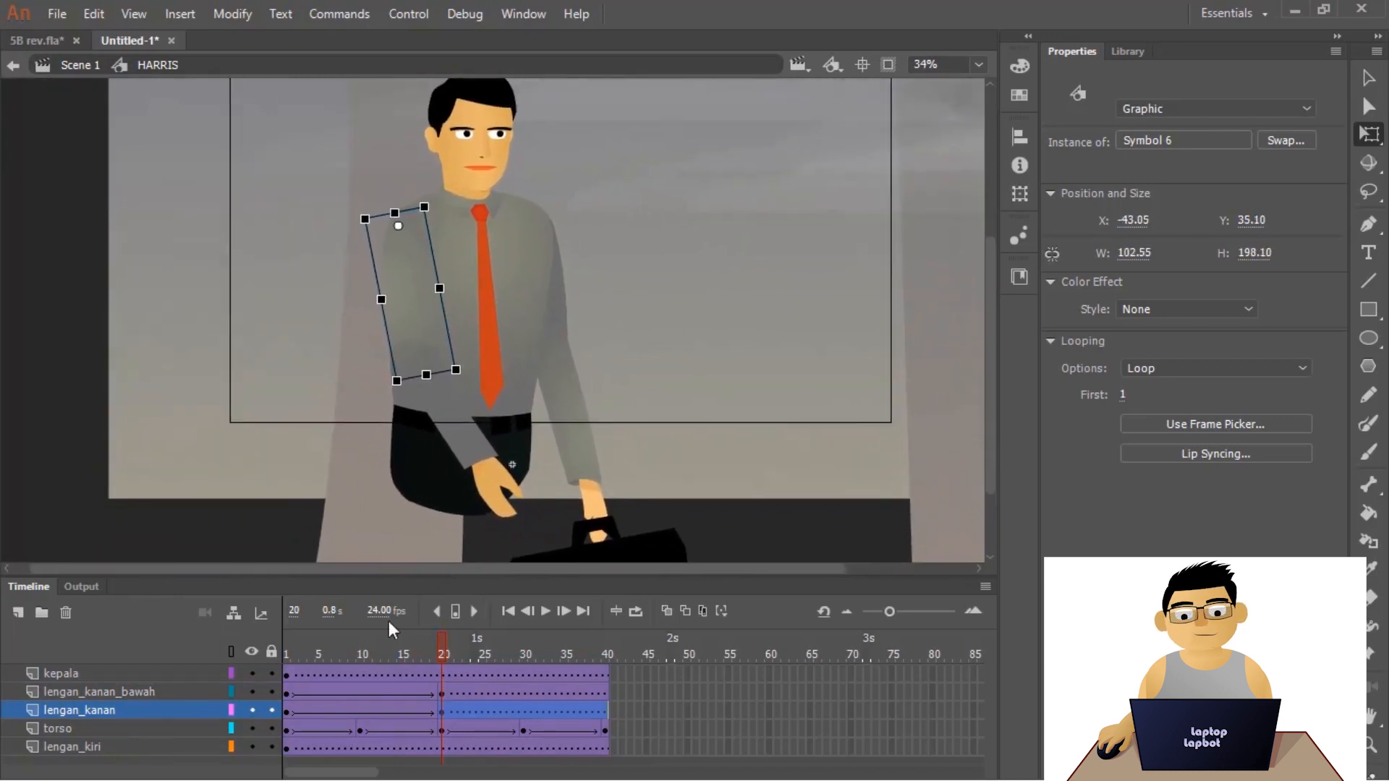
pyautogui.moveTo(438, 651); pyautogui.dragTo(440, 706)
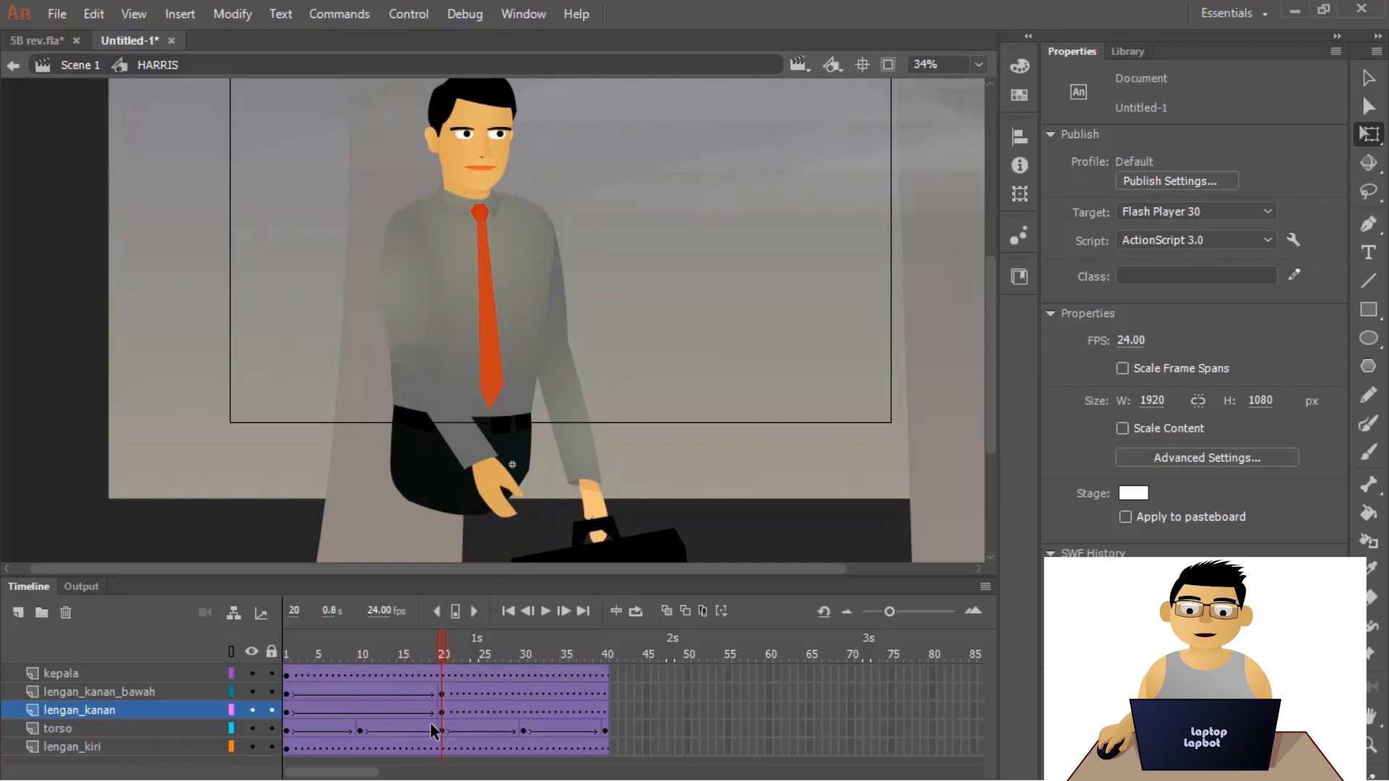
# - Duplicate the frame 1 keyframes of lengan_kanan and lengan_kanan_bawah to frame 40 and scrub back to frame 1
pyautogui.click(287, 710)
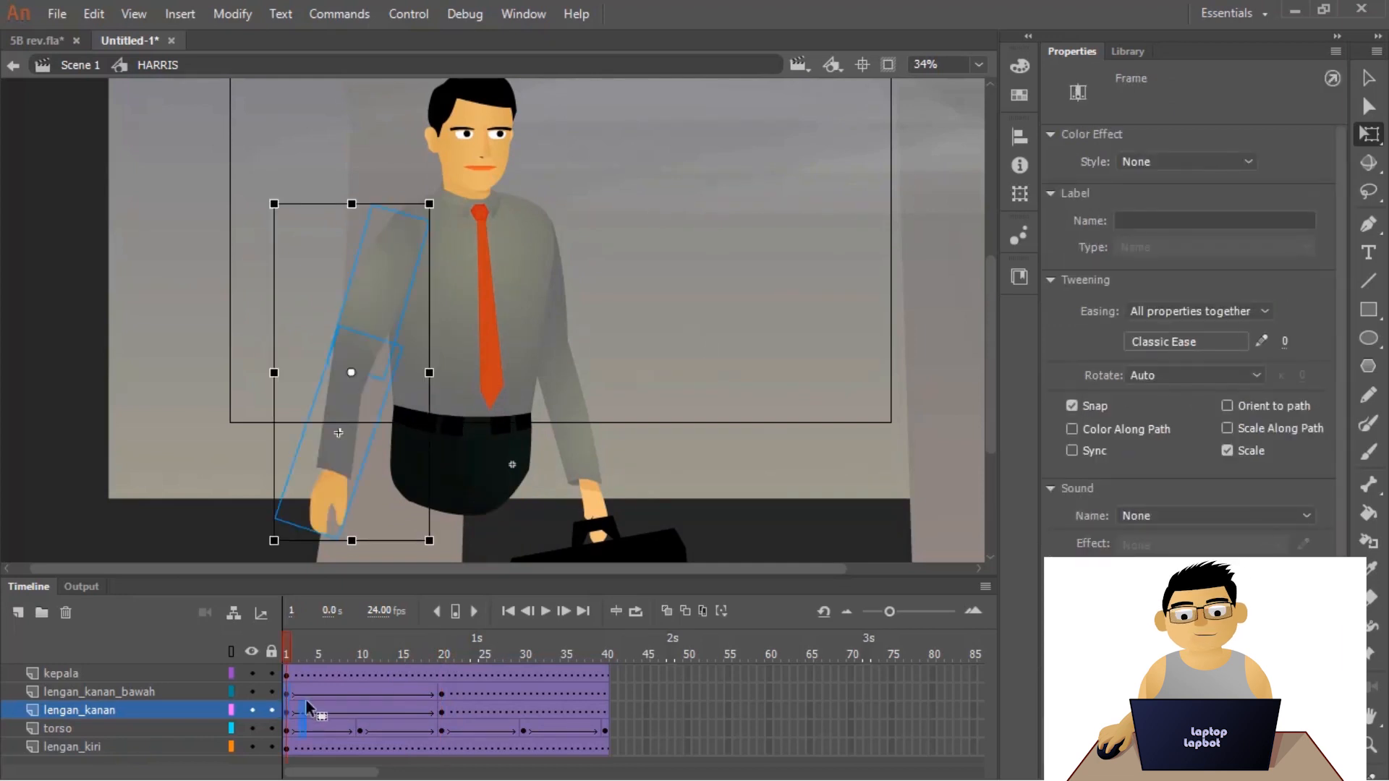
pyautogui.moveTo(444, 700); pyautogui.dragTo(605, 696)
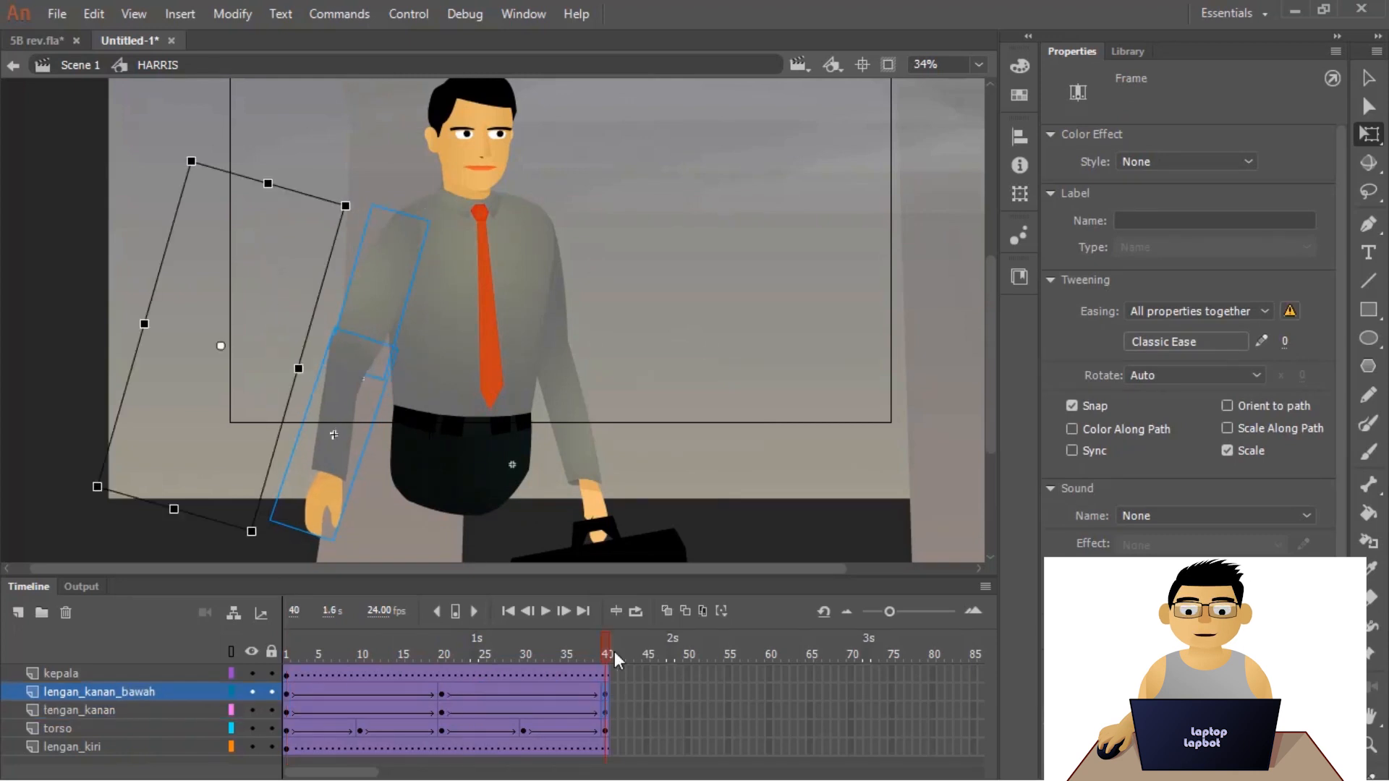
pyautogui.moveTo(600, 645); pyautogui.dragTo(267, 680)
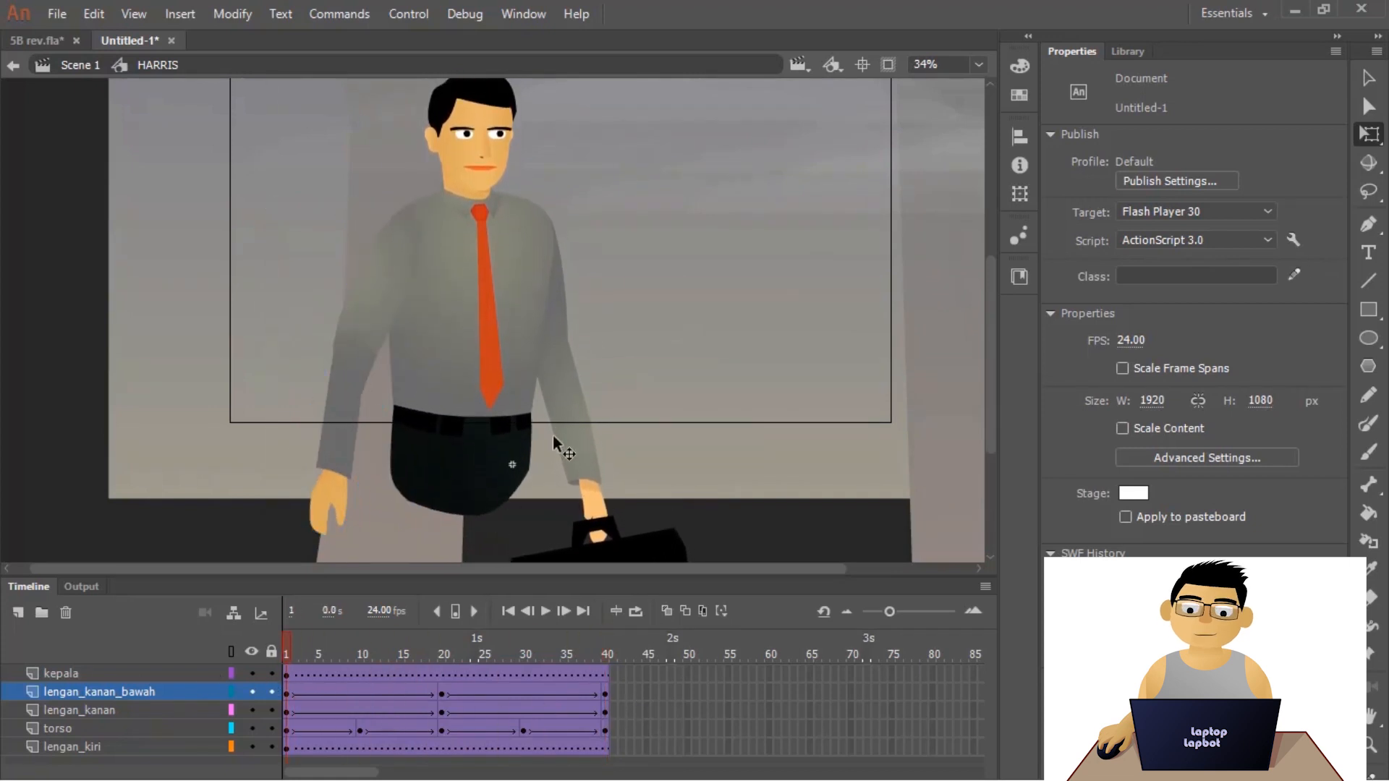
# - Insert a keyframe at frame 20 on the lengan_kiri layer and swing the left arm with the briefcase back towards the body
pyautogui.click(564, 415)
pyautogui.scroll(-3, 602, 397)
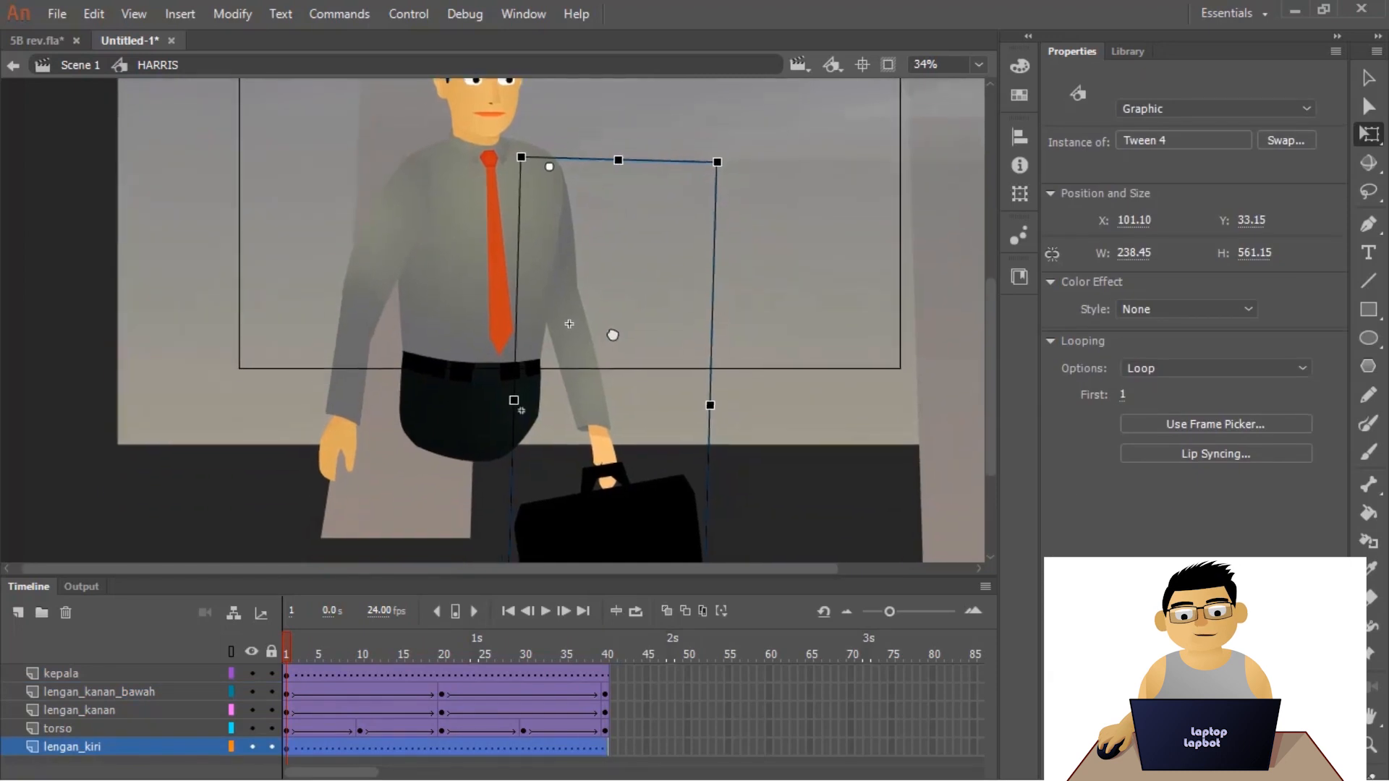
pyautogui.click(354, 751)
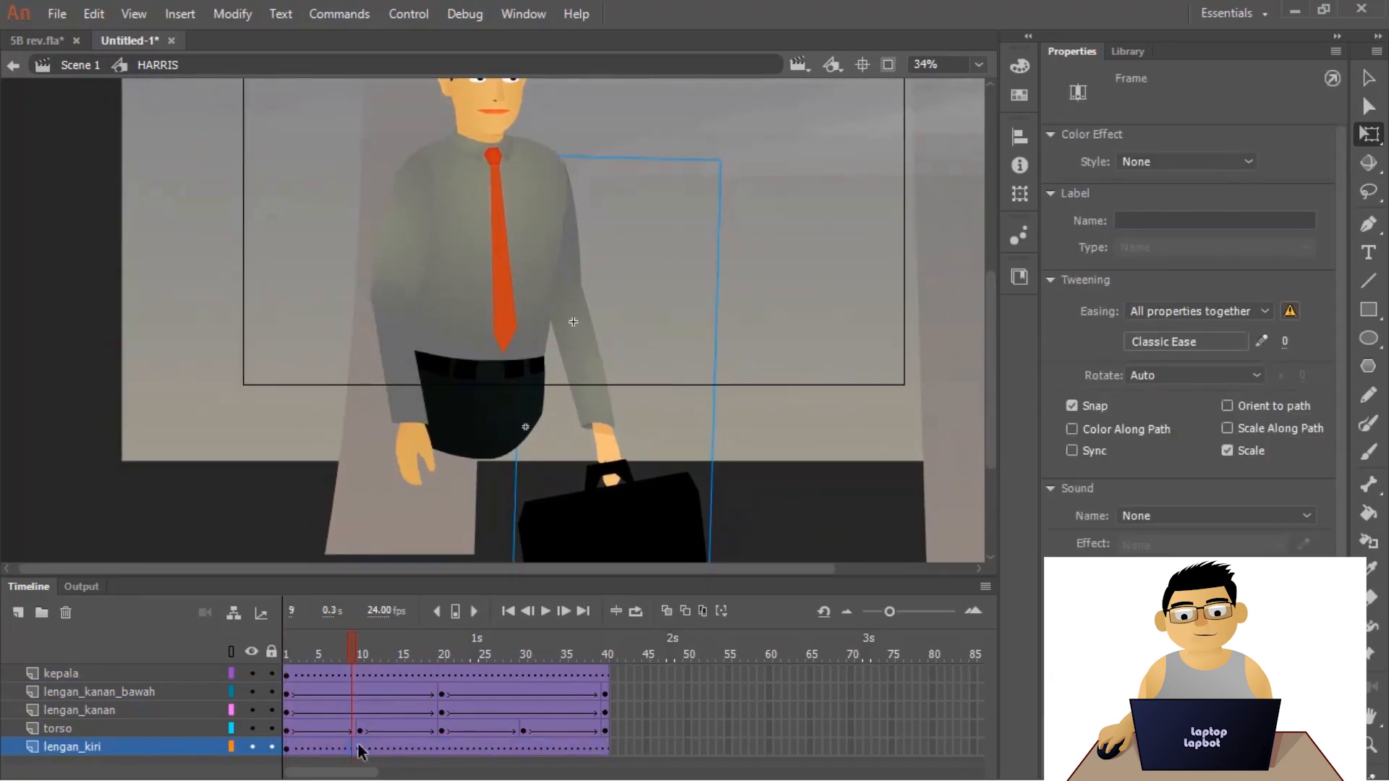
pyautogui.click(439, 752)
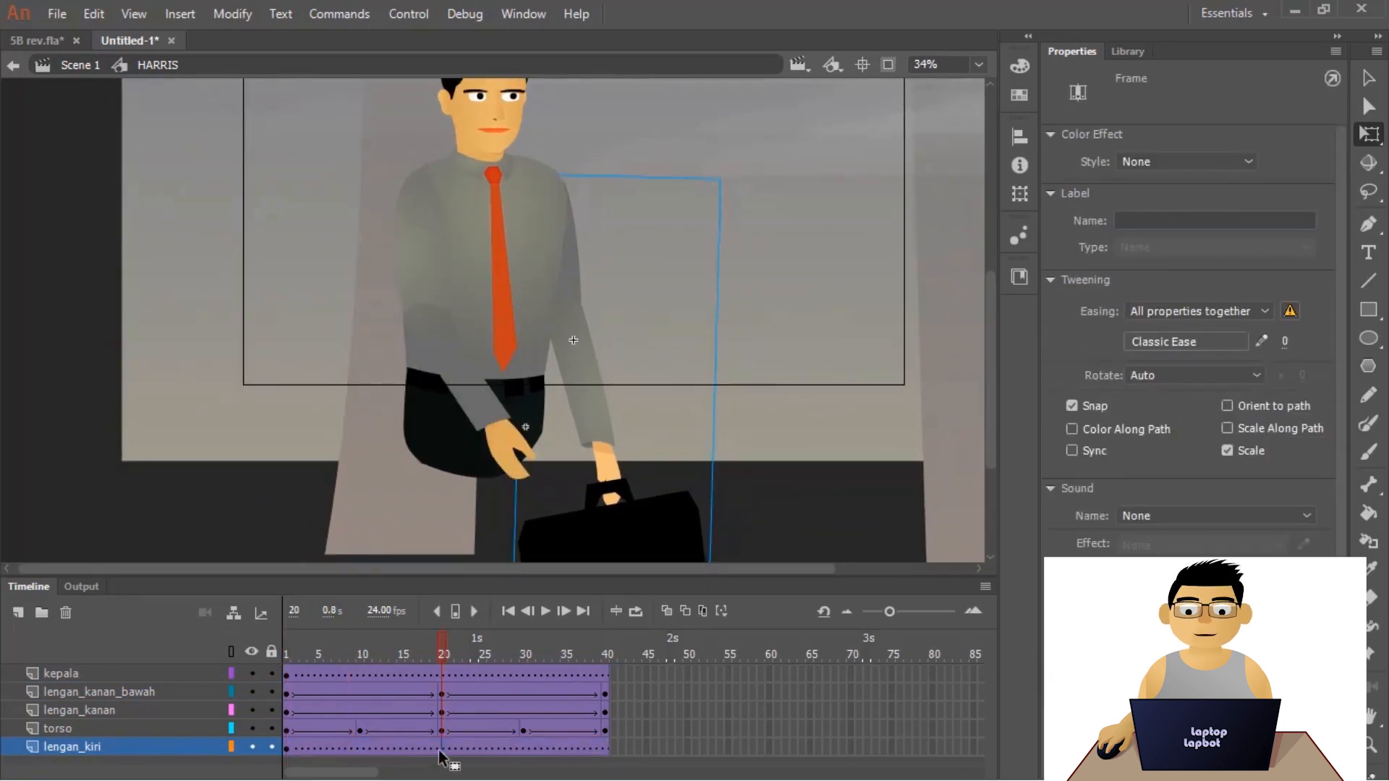
pyautogui.rightClick(439, 753)
pyautogui.click(558, 322)
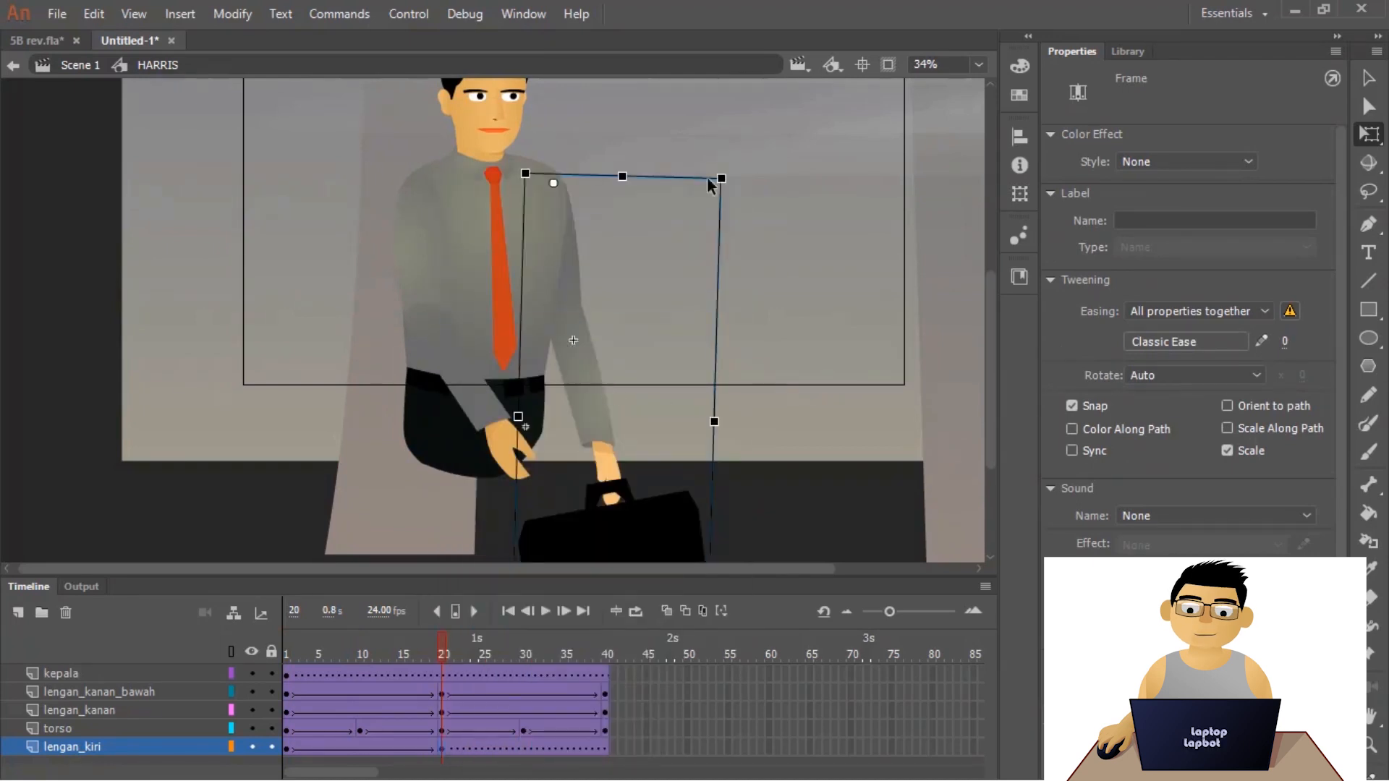
pyautogui.moveTo(730, 181); pyautogui.dragTo(731, 214)
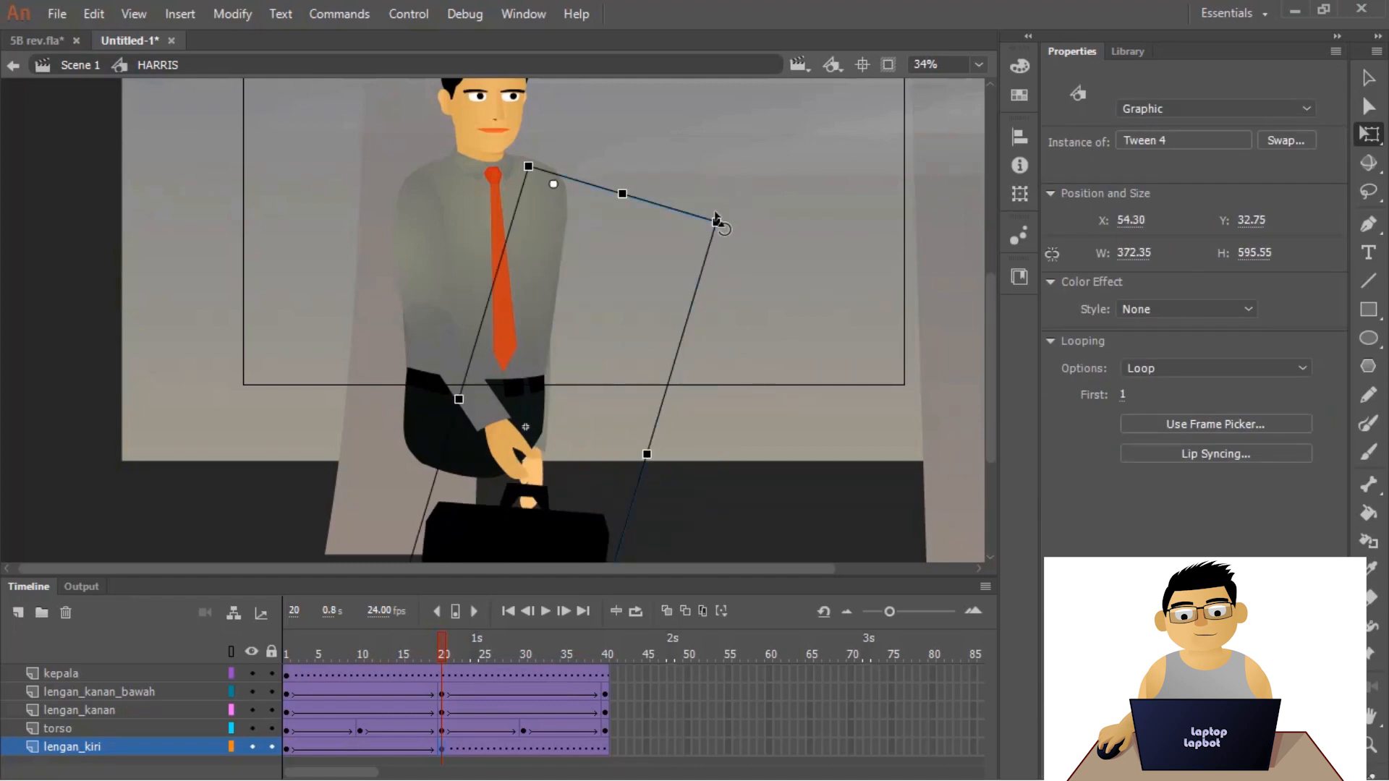
# - Duplicate the lengan_kiri layer's frame 1 keyframe to frame 40 and play the animation to check both arm swings
pyautogui.click(287, 748)
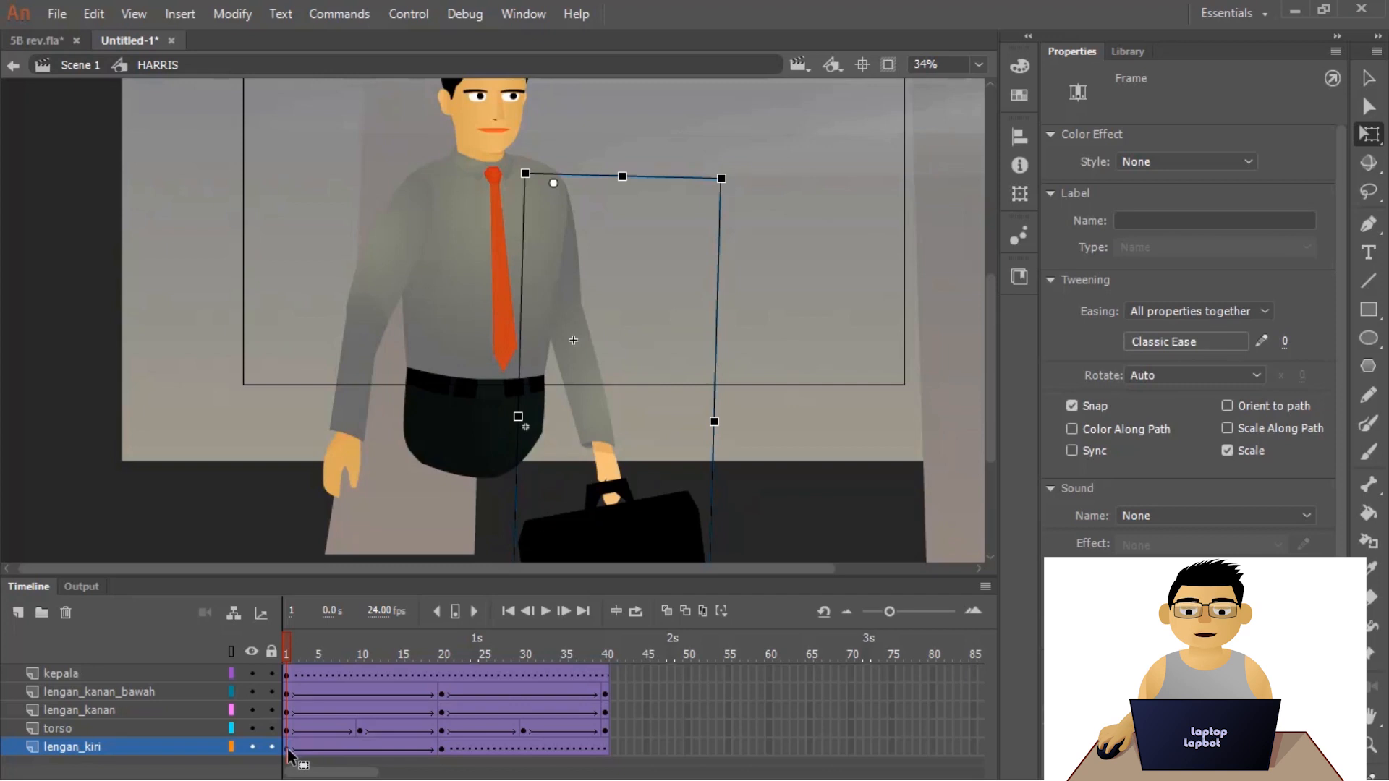
pyautogui.click(370, 746)
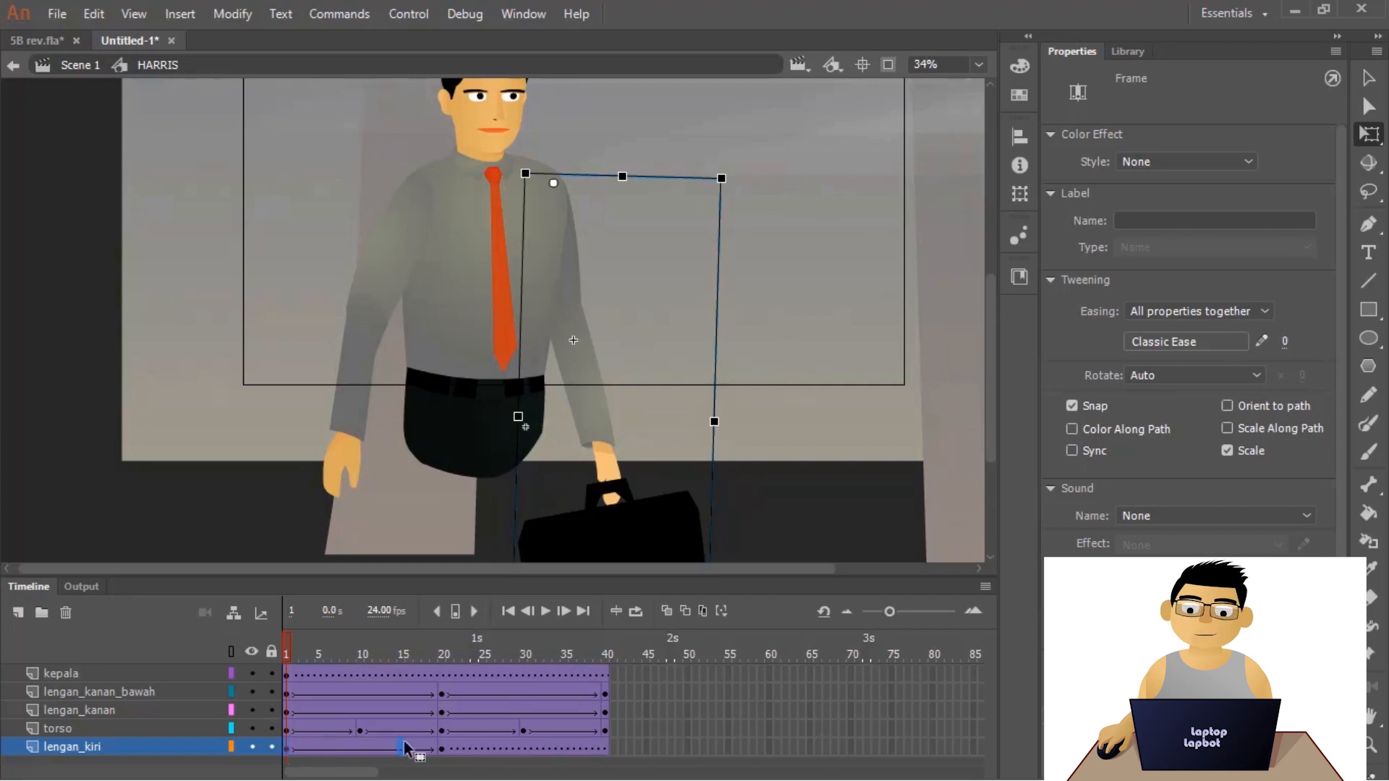
pyautogui.moveTo(550, 756); pyautogui.dragTo(603, 758)
pyautogui.moveTo(605, 632); pyautogui.dragTo(253, 691)
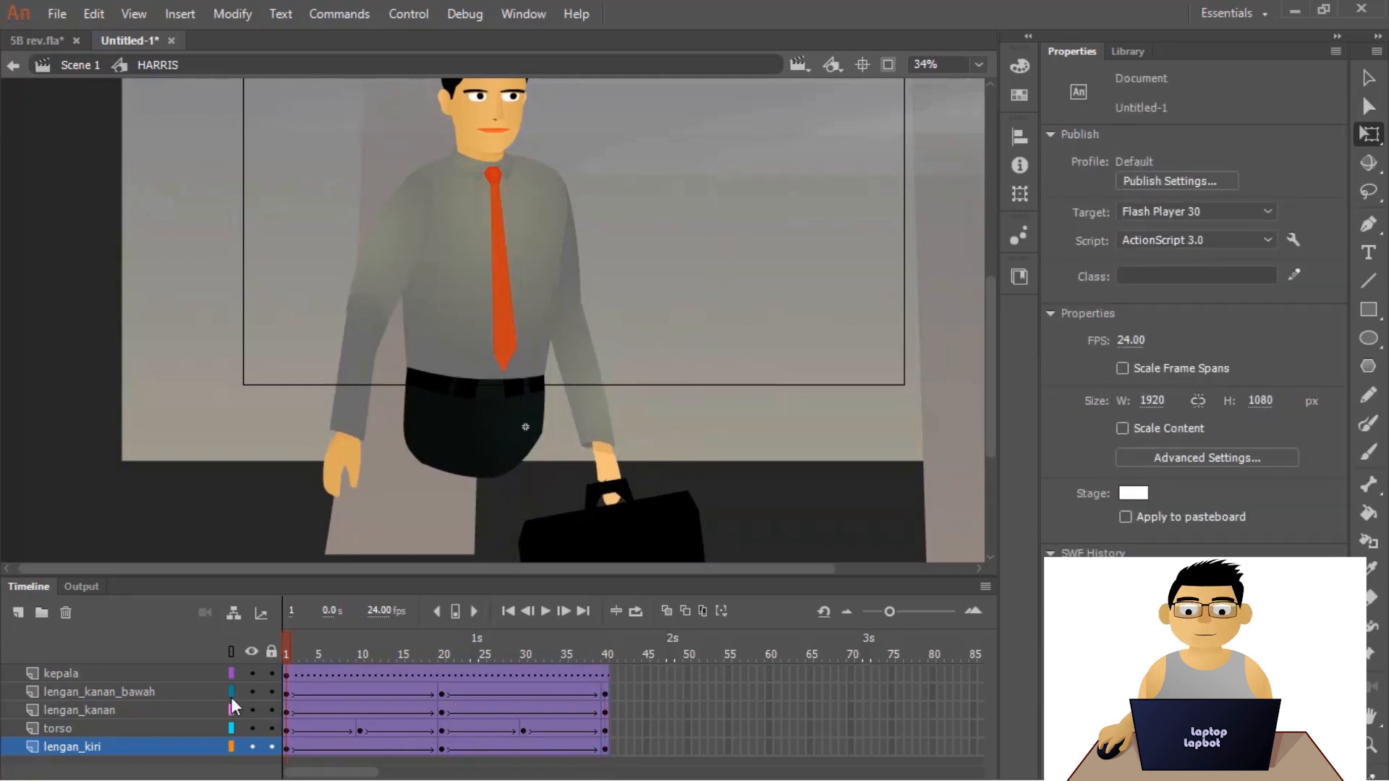
pyautogui.press('Return')
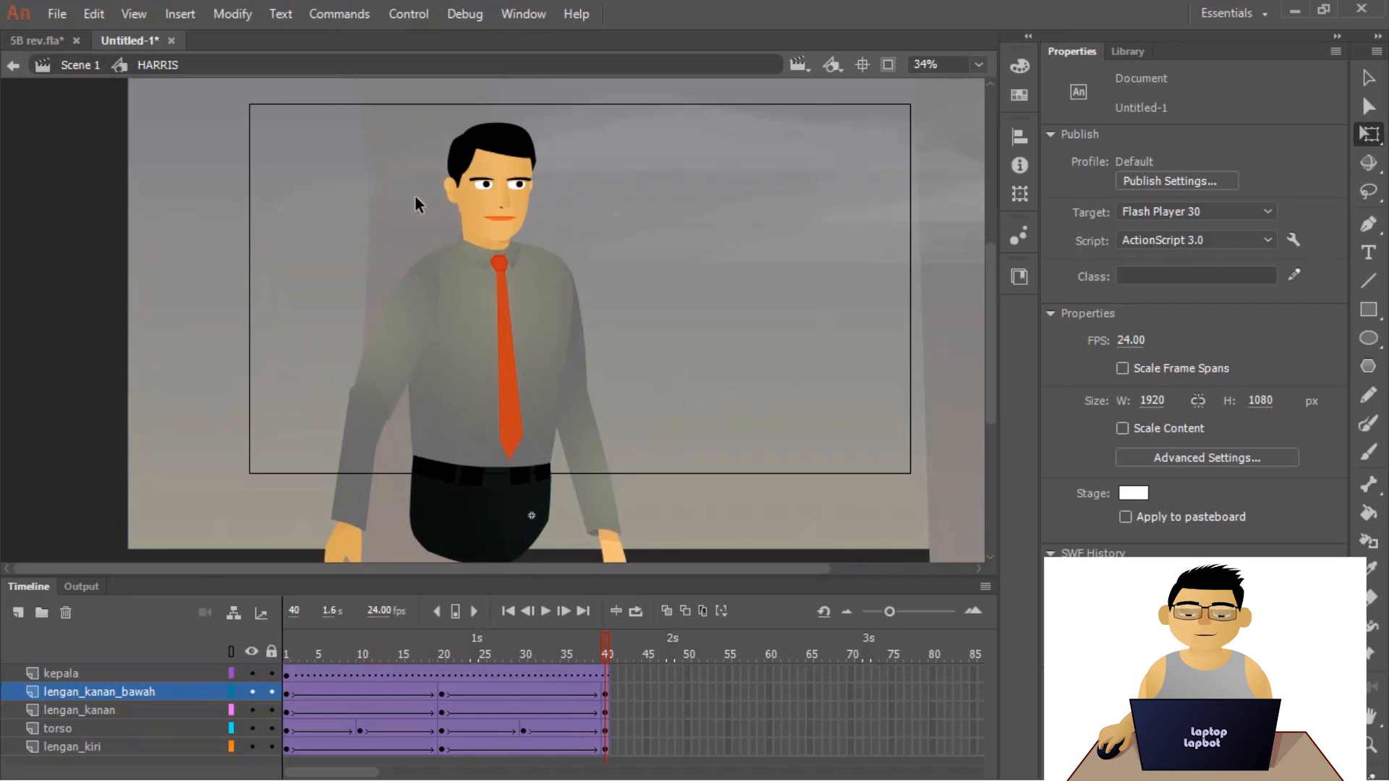
pyautogui.press('Return')
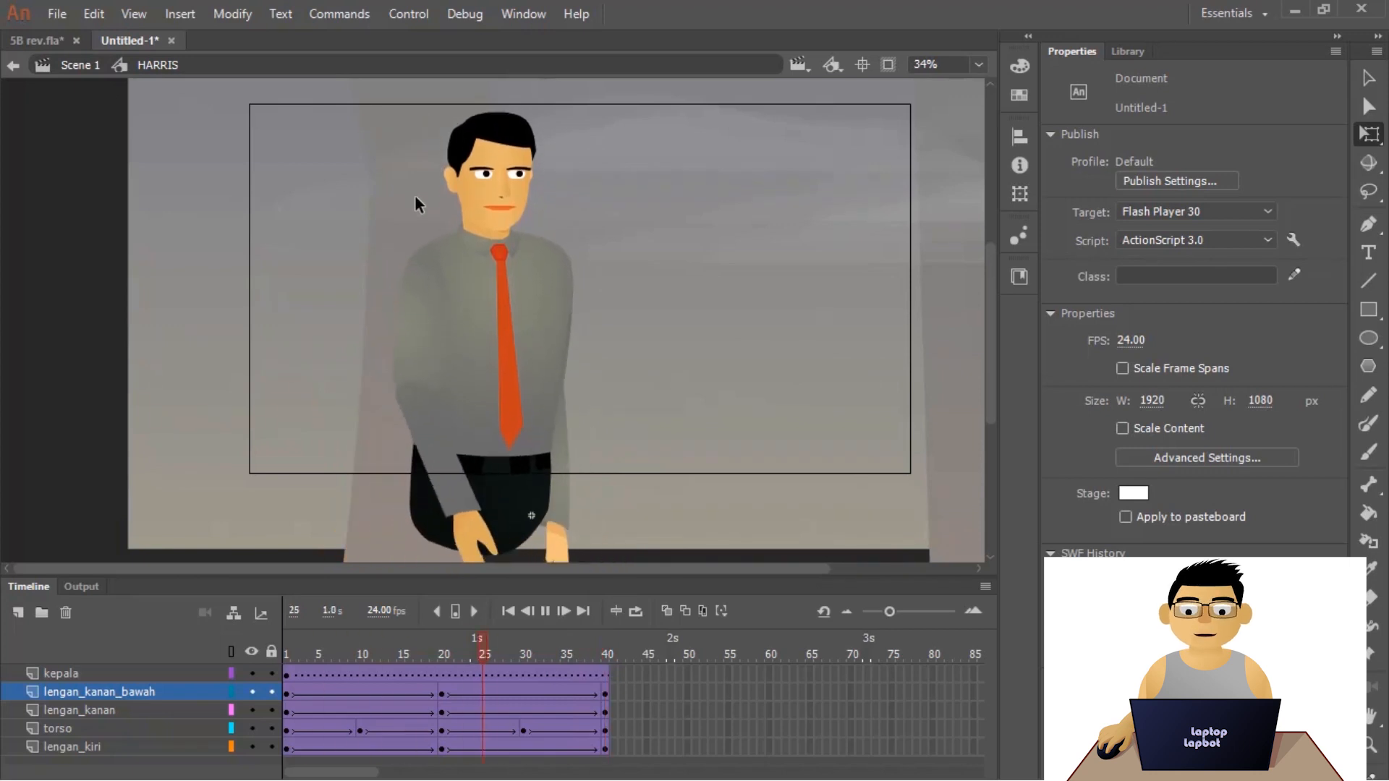
# - Return to Scene 1 and select the HARRIS character instance on the Karakter layer
pyautogui.click(70, 65)
pyautogui.scroll(-2, 316, 213)
pyautogui.scroll(1, 315, 213)
pyautogui.moveTo(455, 270); pyautogui.dragTo(312, 445)
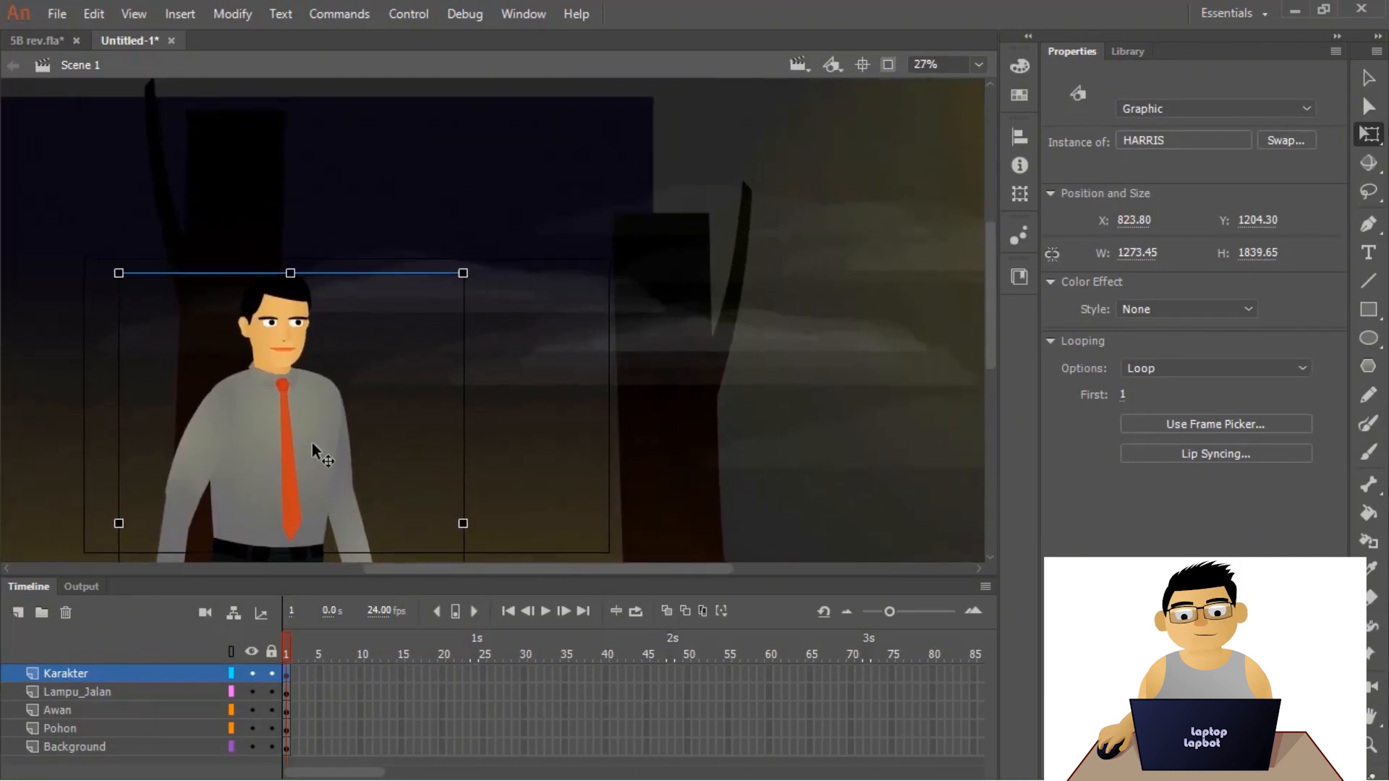
# - Hide the Awan, Pohon and Background layers and select the street lamp on the Lampu_Jalan layer
pyautogui.click(251, 728)
pyautogui.click(252, 746)
pyautogui.click(255, 692)
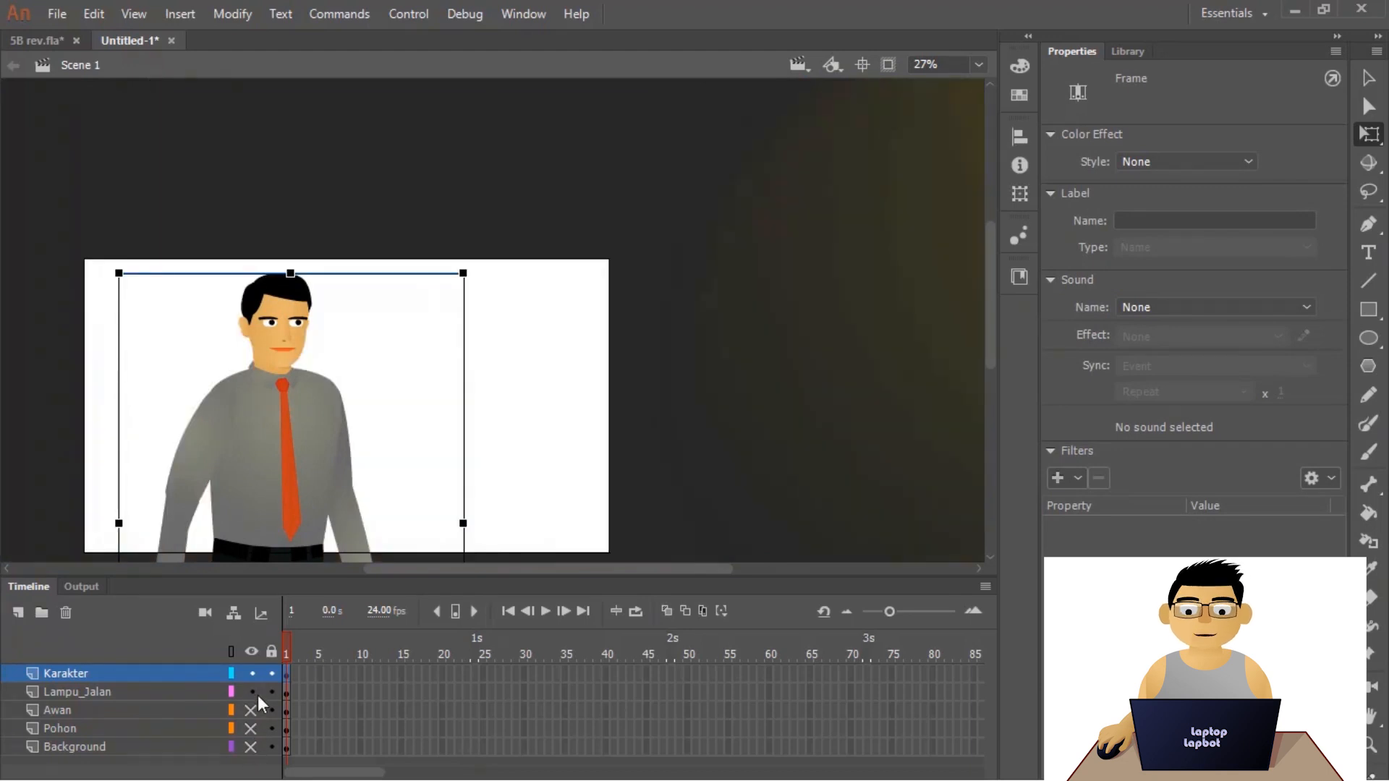
pyautogui.scroll(-3, 558, 294)
pyautogui.click(745, 353)
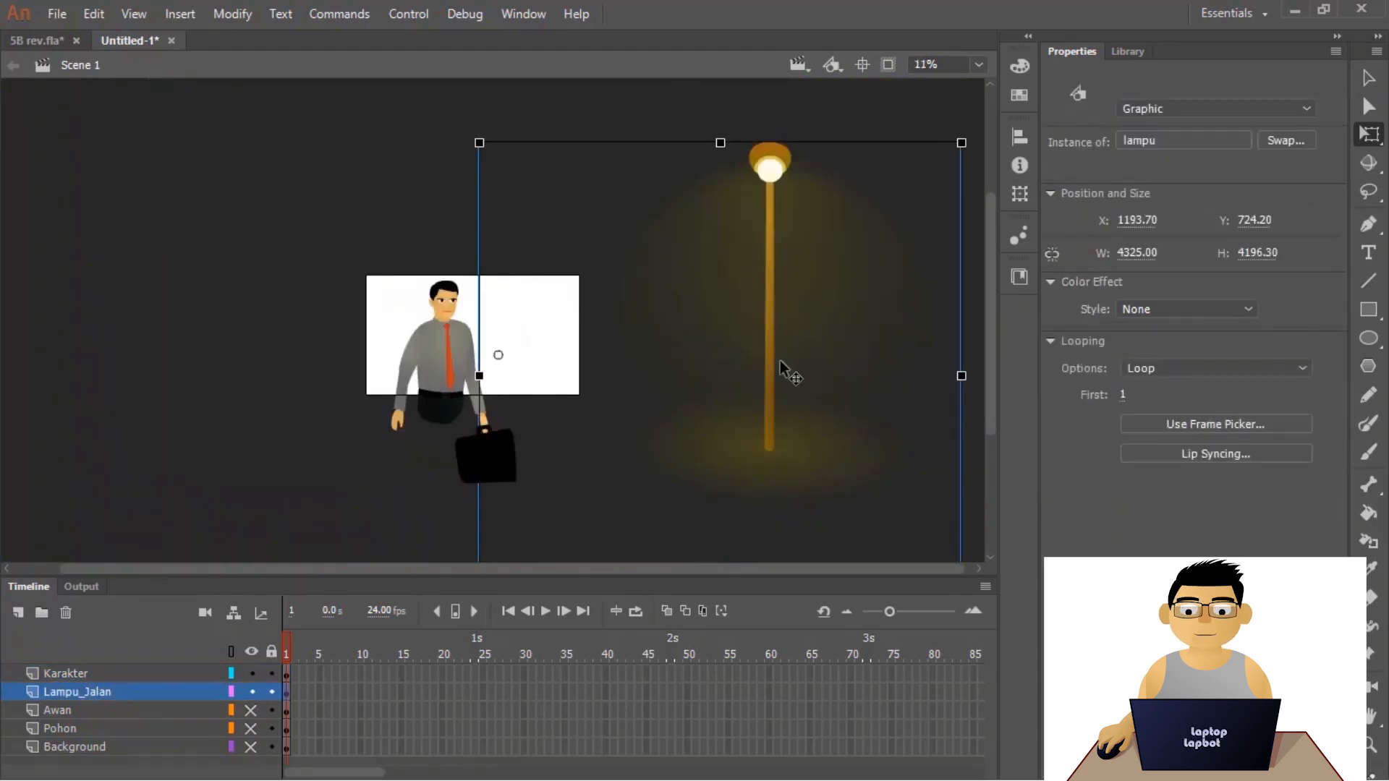
pyautogui.scroll(1, 745, 303)
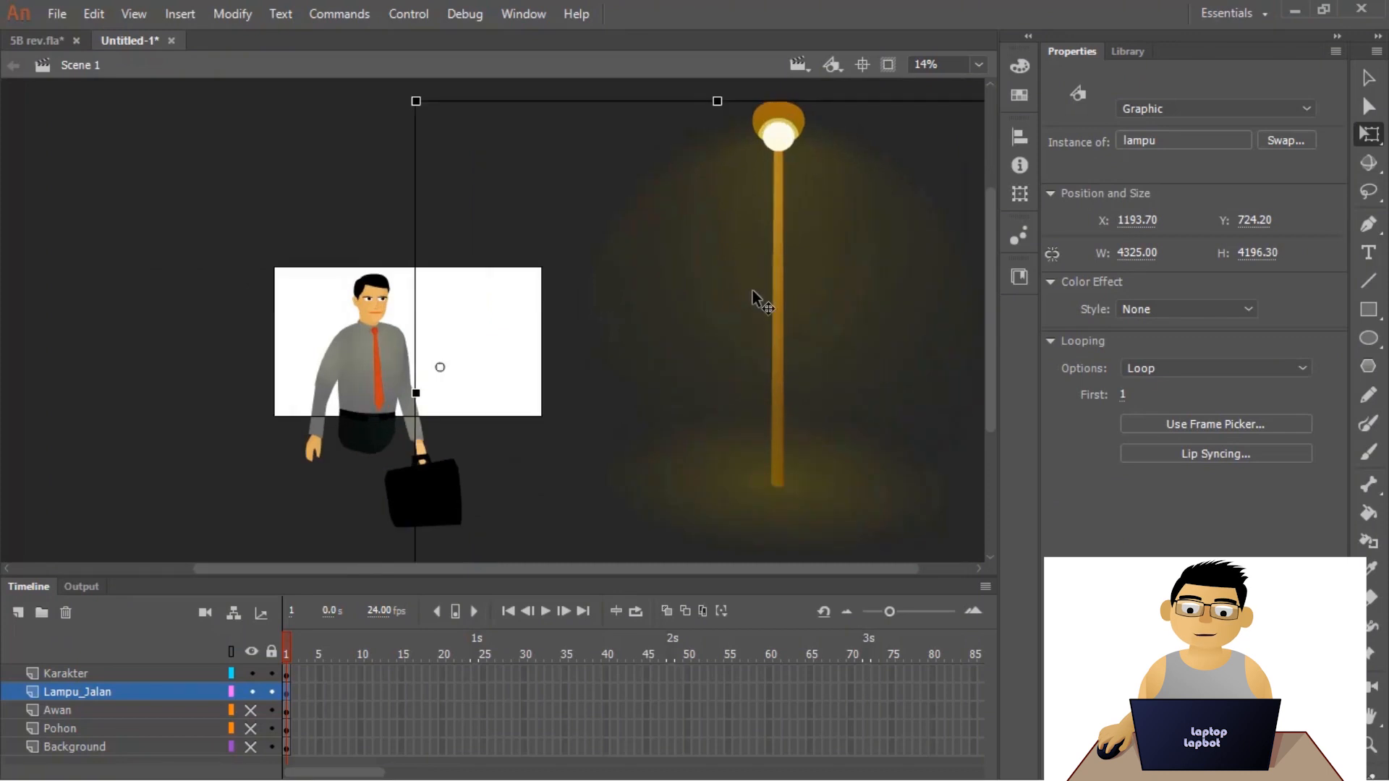
pyautogui.doubleClick(750, 288)
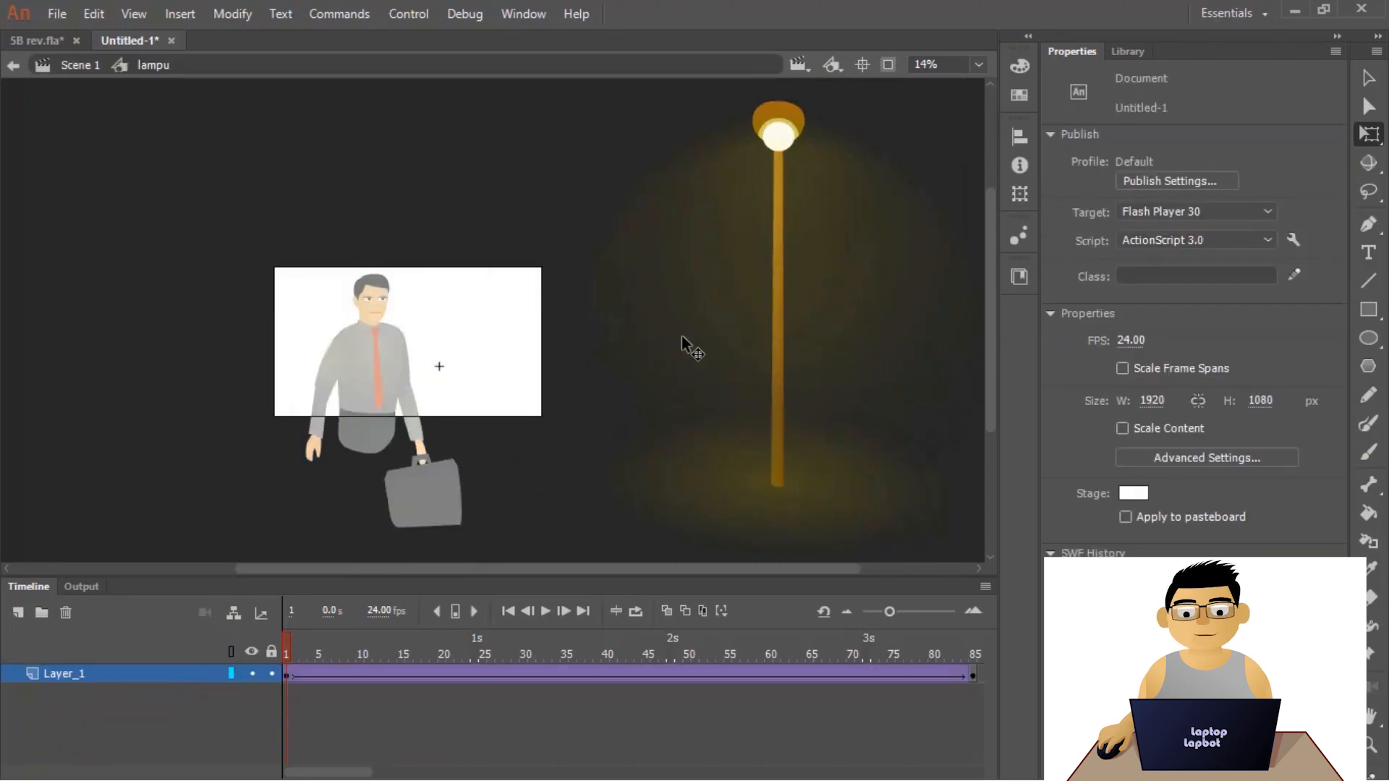
pyautogui.doubleClick(329, 217)
pyautogui.click(357, 209)
pyautogui.click(779, 266)
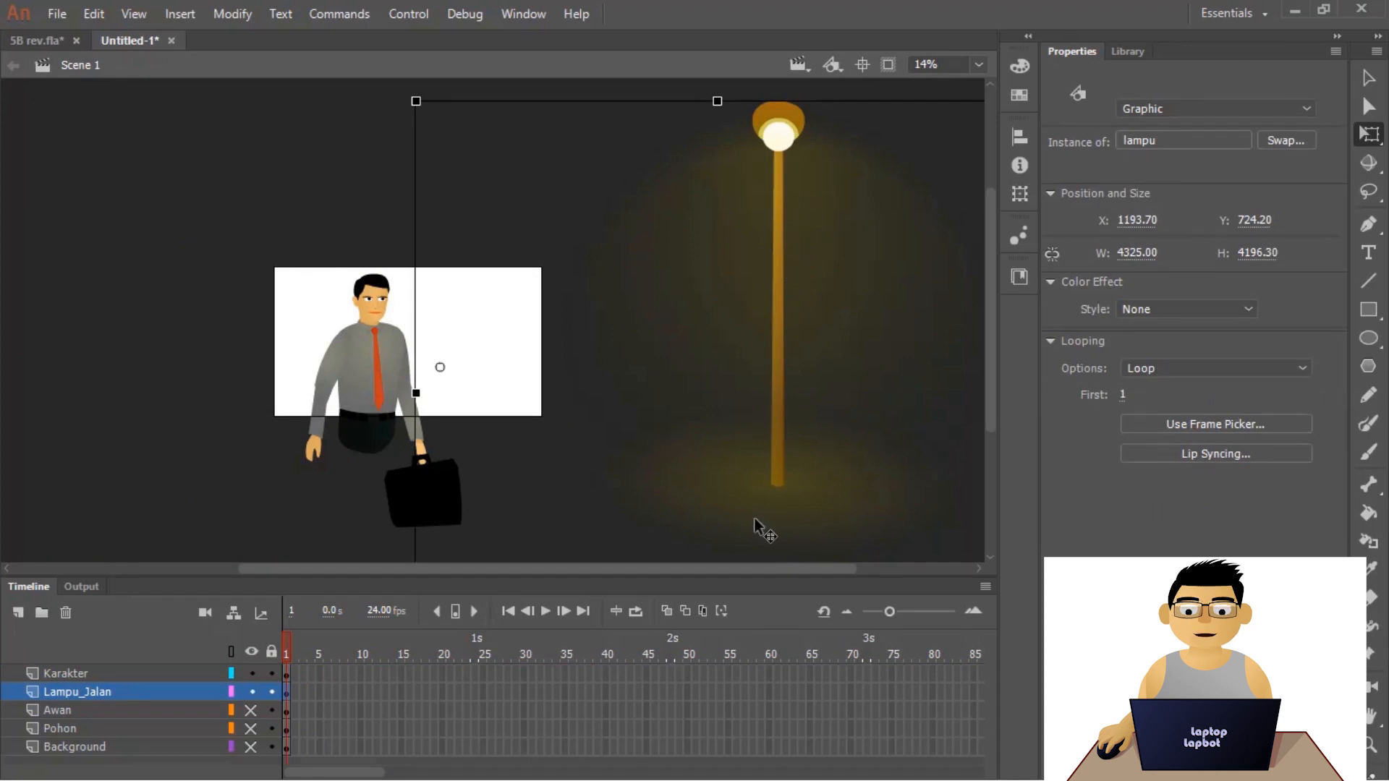
pyautogui.rightClick(778, 185)
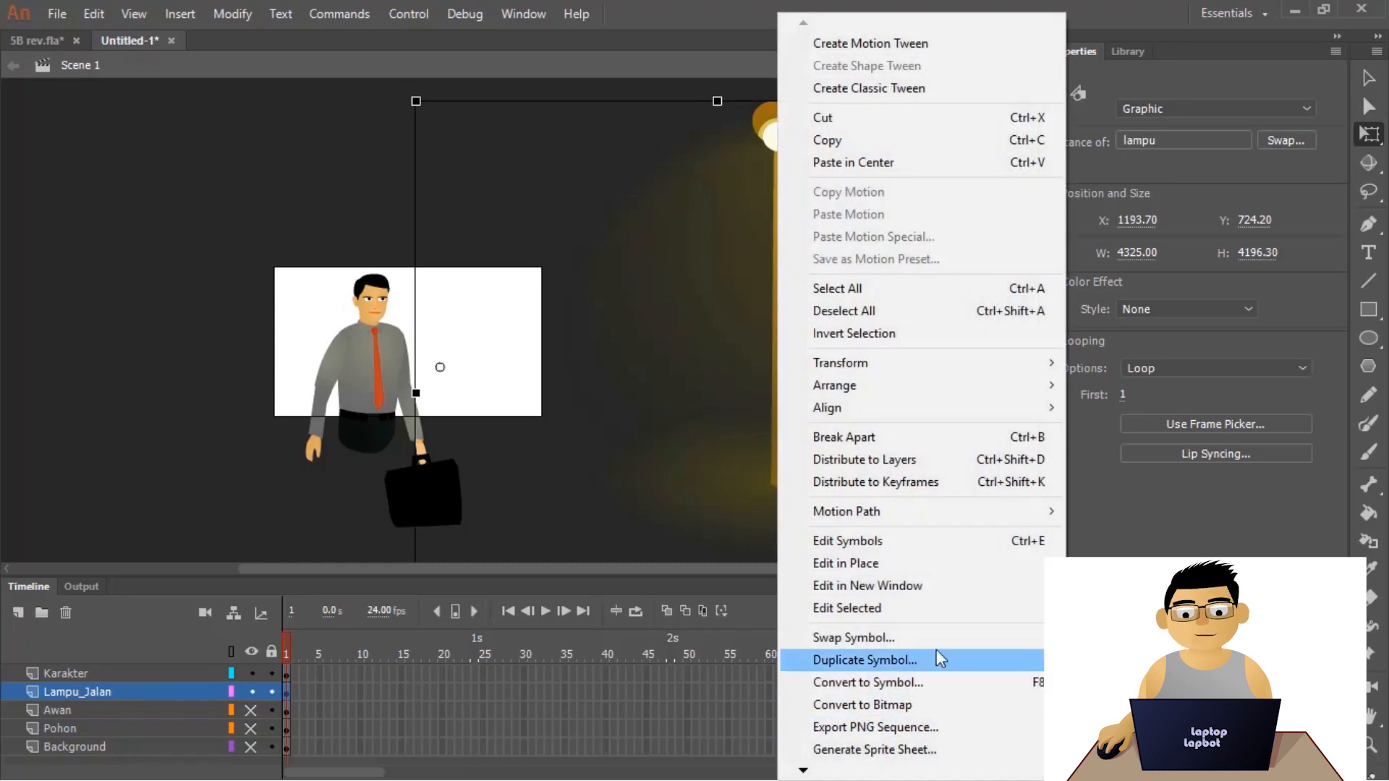
pyautogui.click(939, 679)
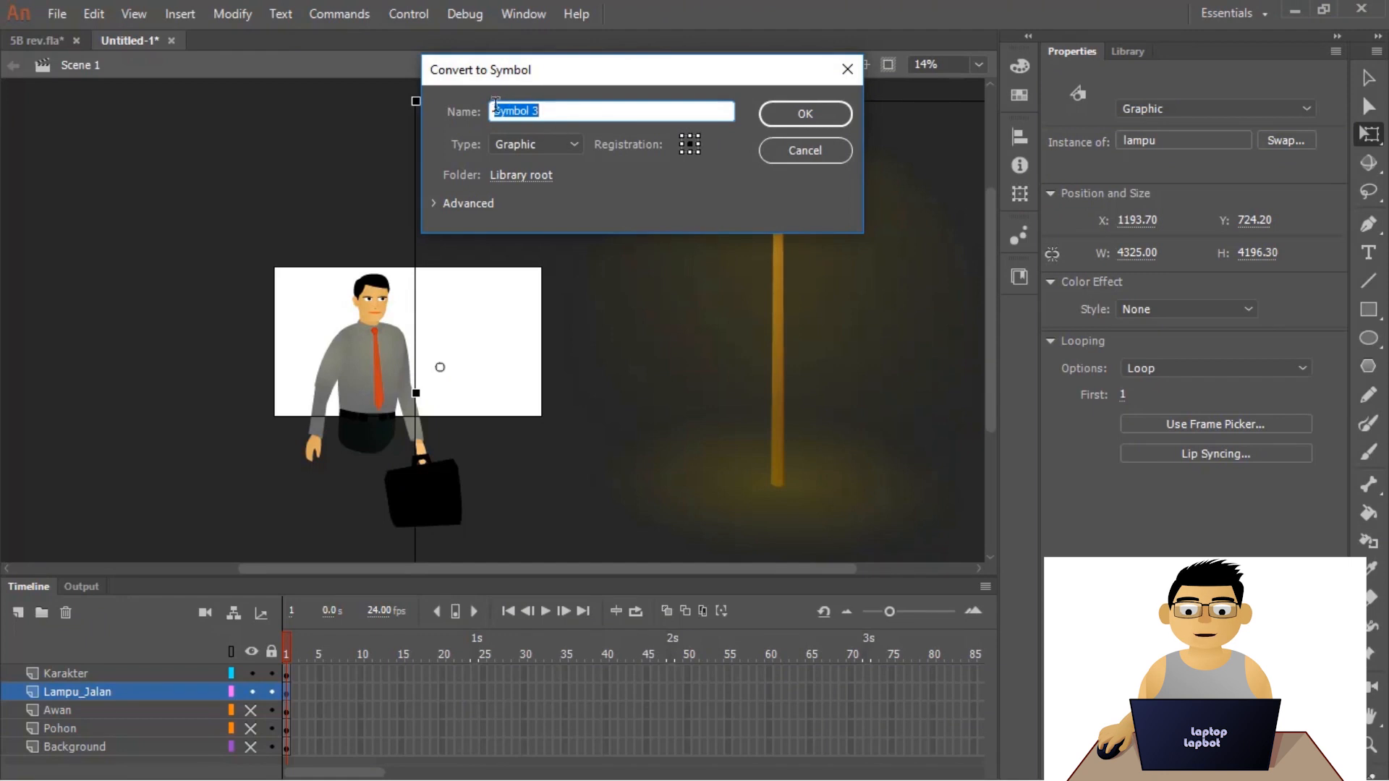
pyautogui.click(820, 153)
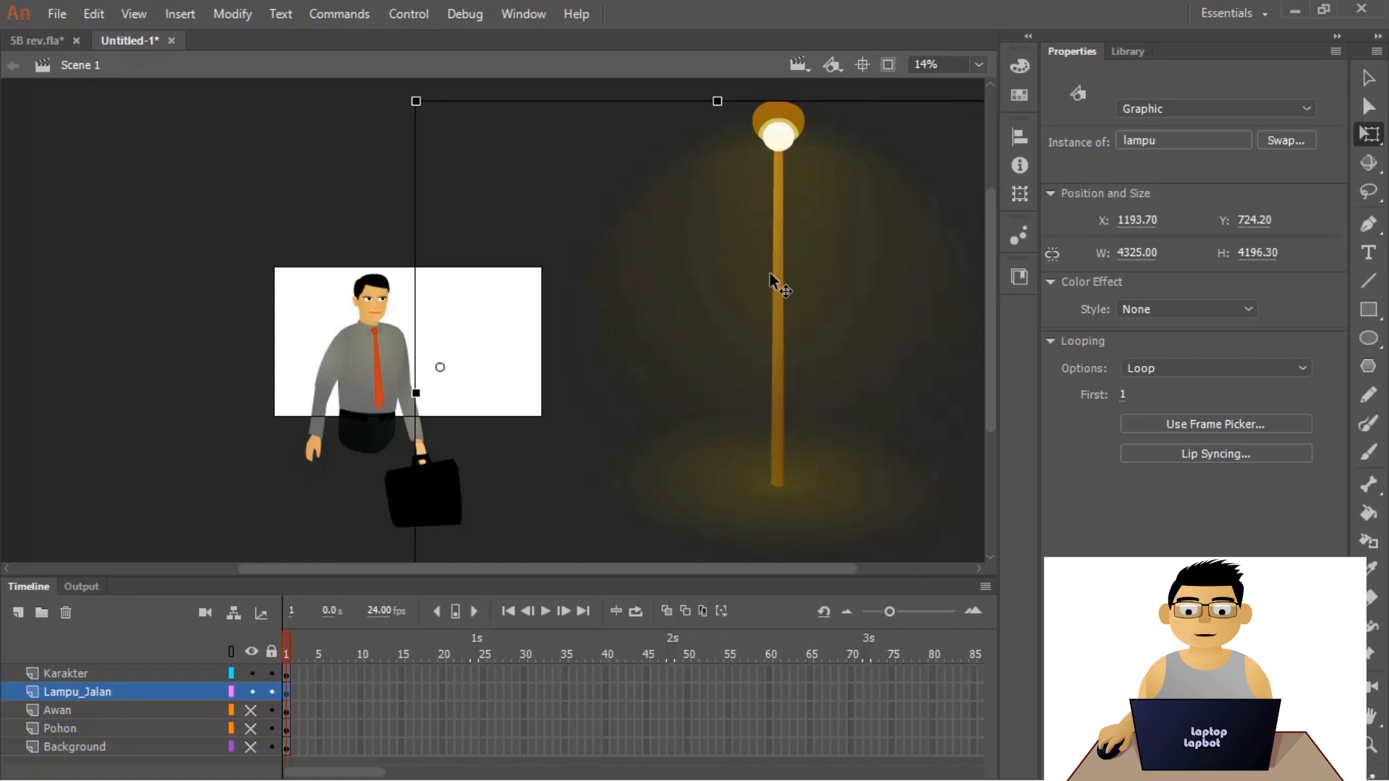
# - Enter the lampu symbol and create a classic tween from frame 1 on Layer_1
pyautogui.doubleClick(775, 296)
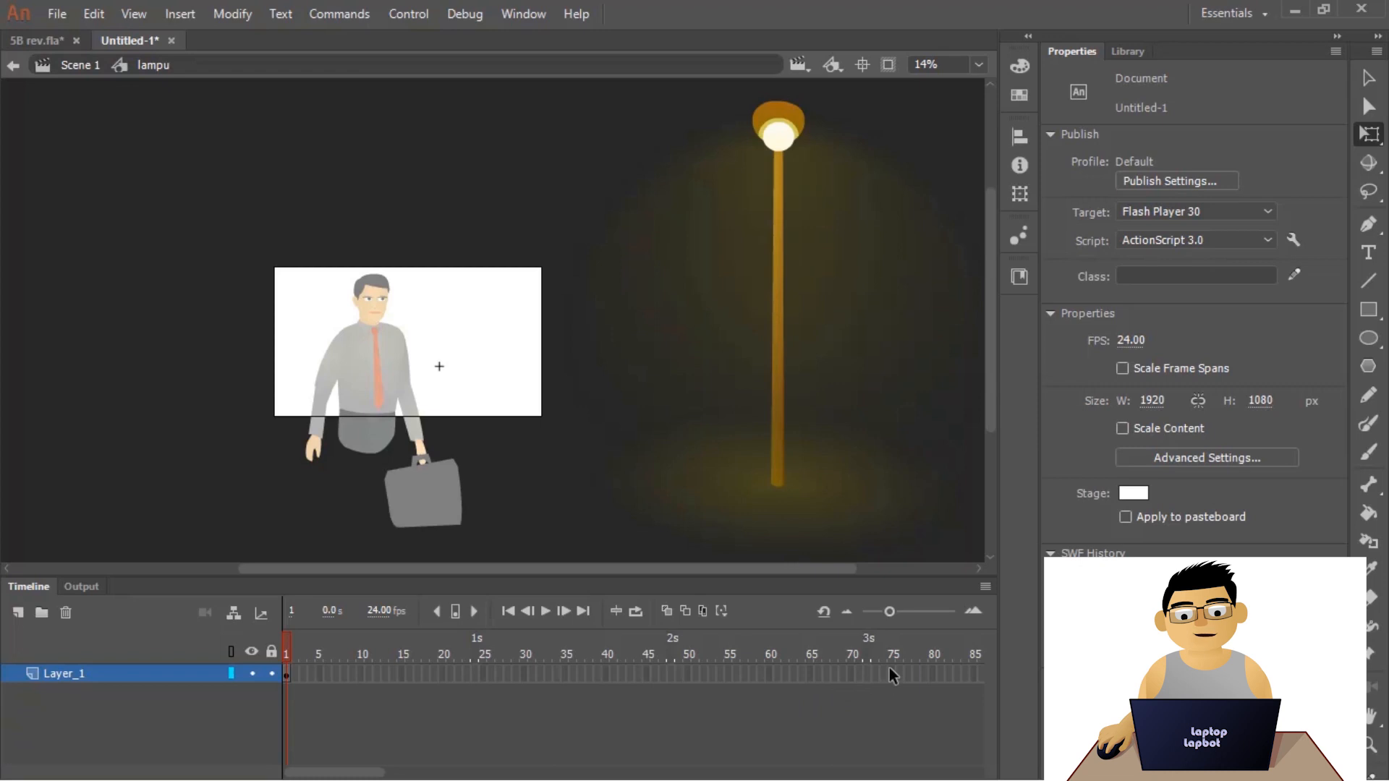
pyautogui.moveTo(928, 674); pyautogui.dragTo(771, 750)
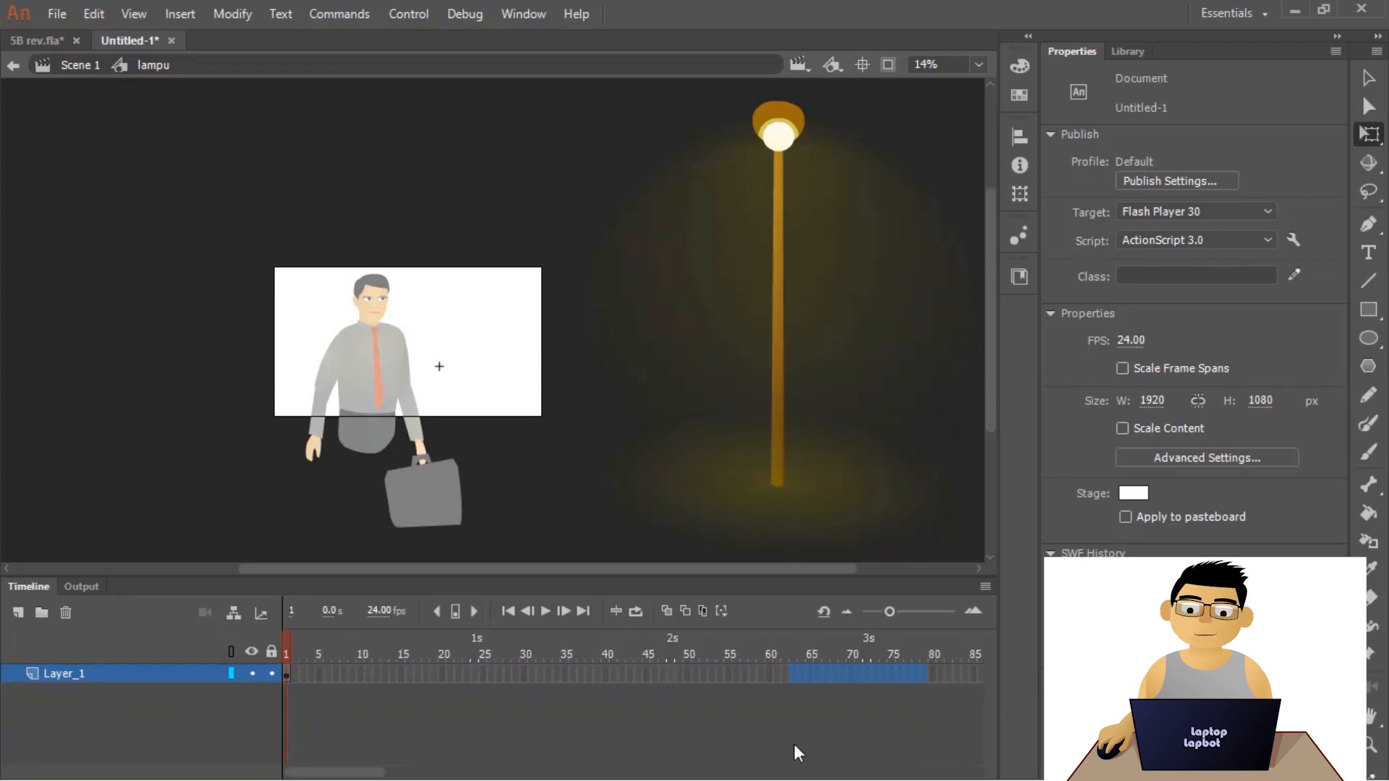
pyautogui.click(731, 332)
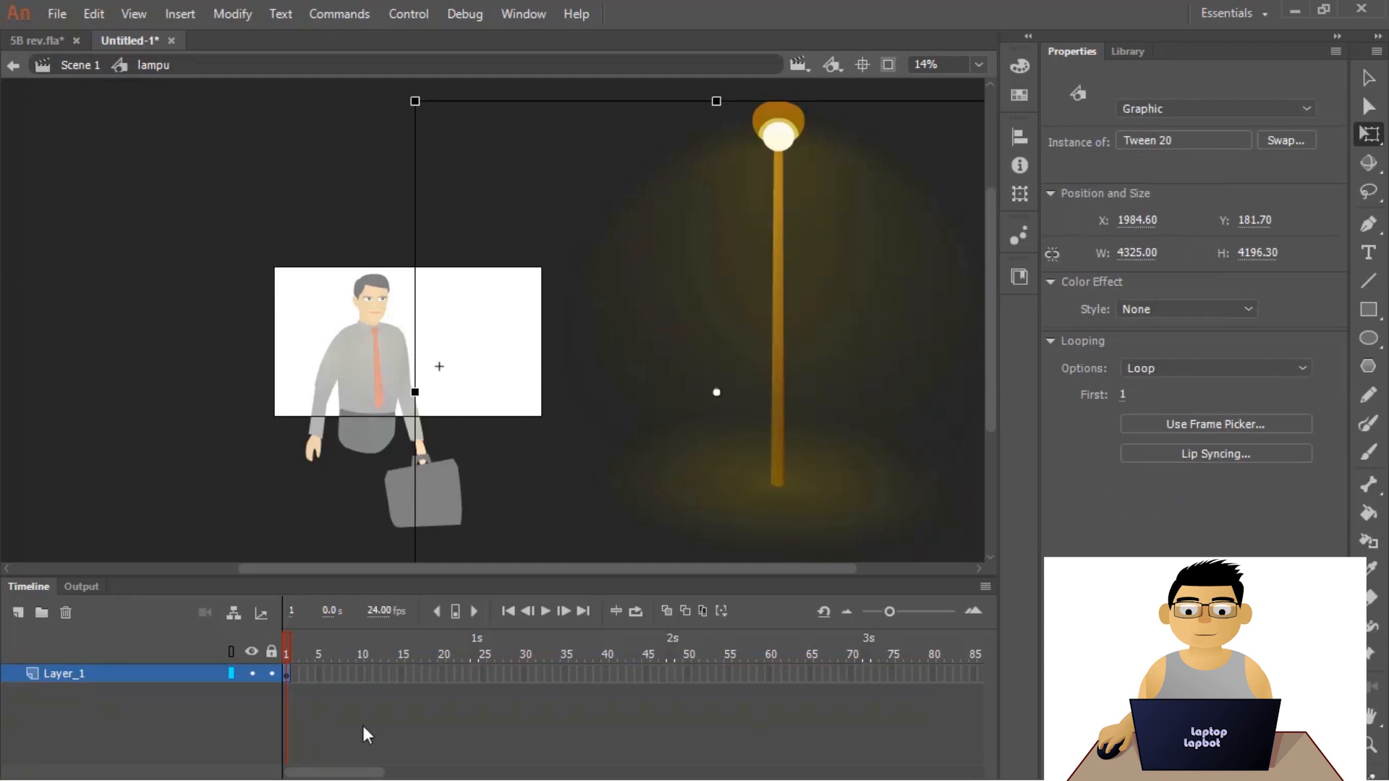
pyautogui.rightClick(288, 674)
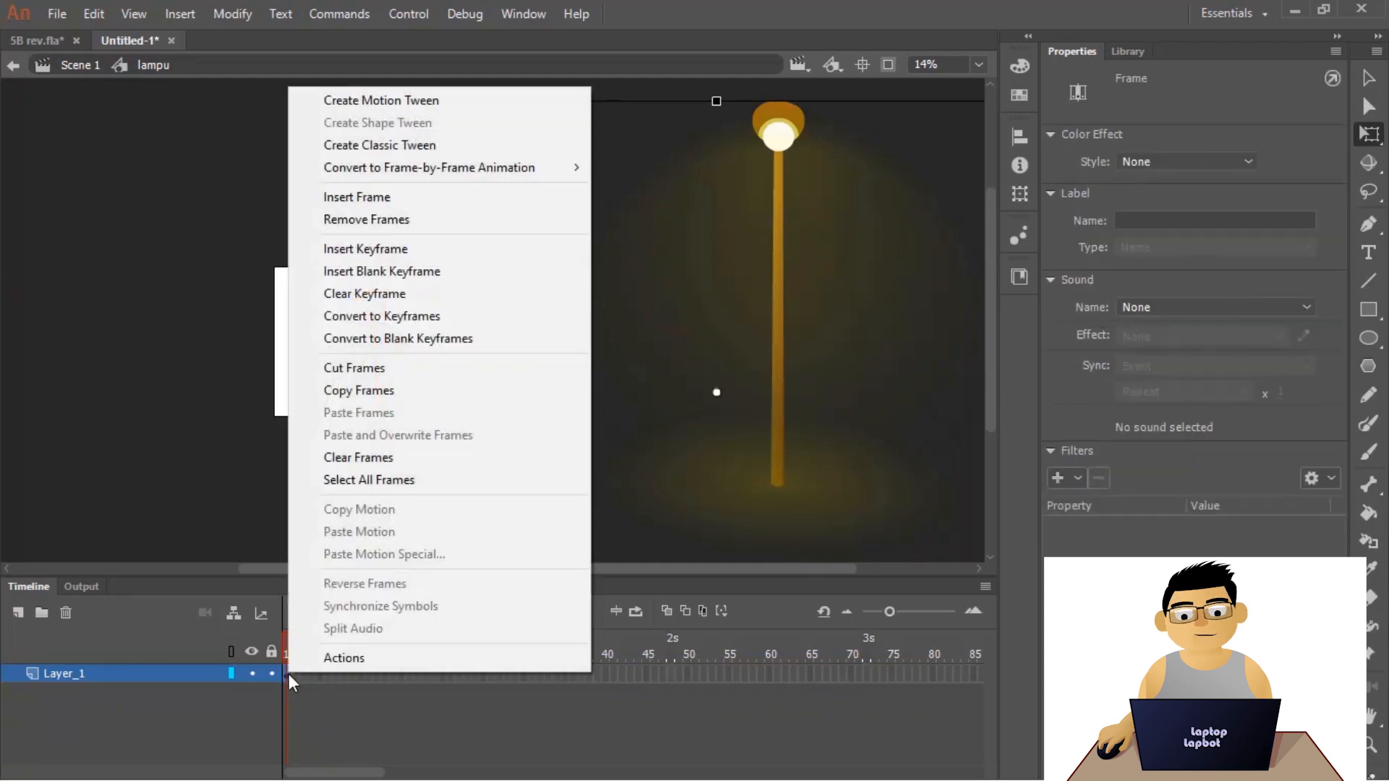
pyautogui.click(515, 146)
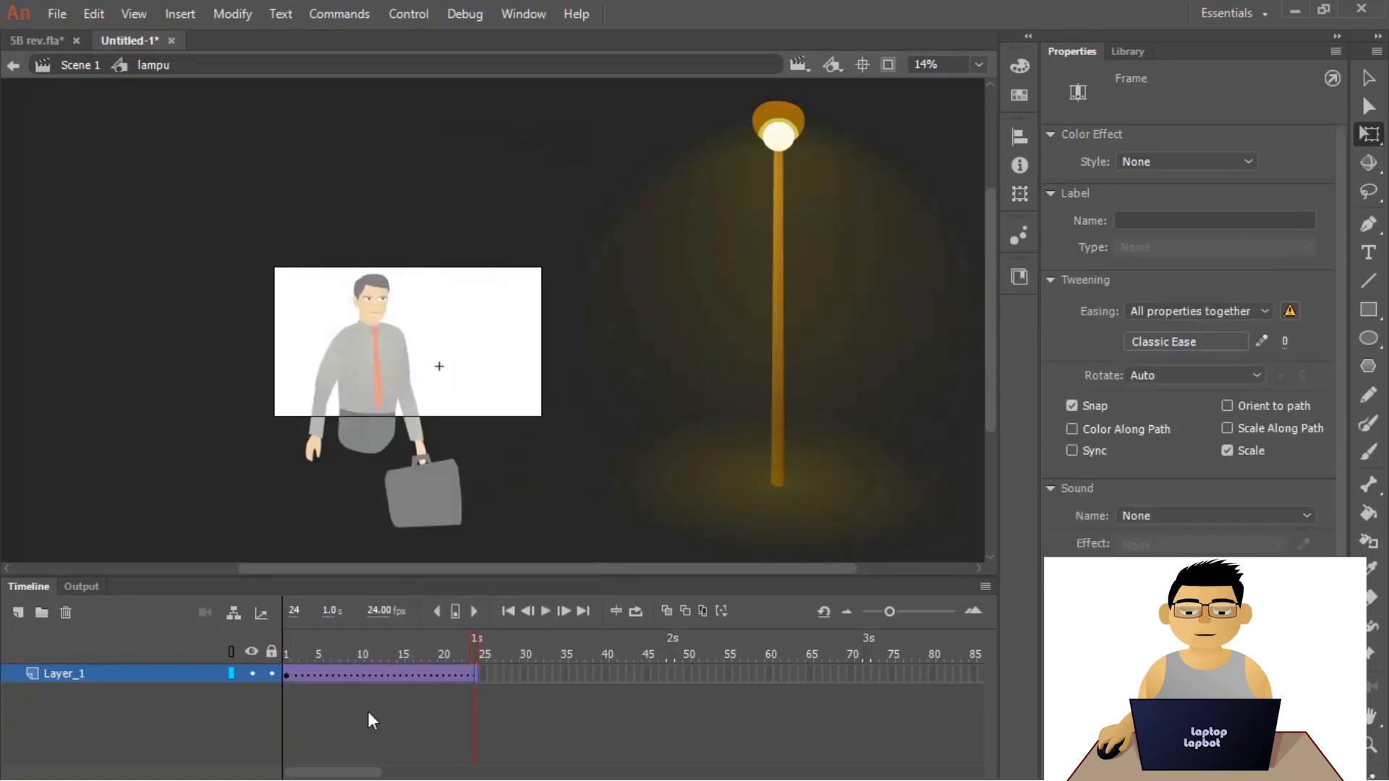
# - Insert a keyframe at frame 72 in the lampu symbol and move the street lamp left past the stage, to about X -3359
pyautogui.click(237, 673)
pyautogui.click(474, 645)
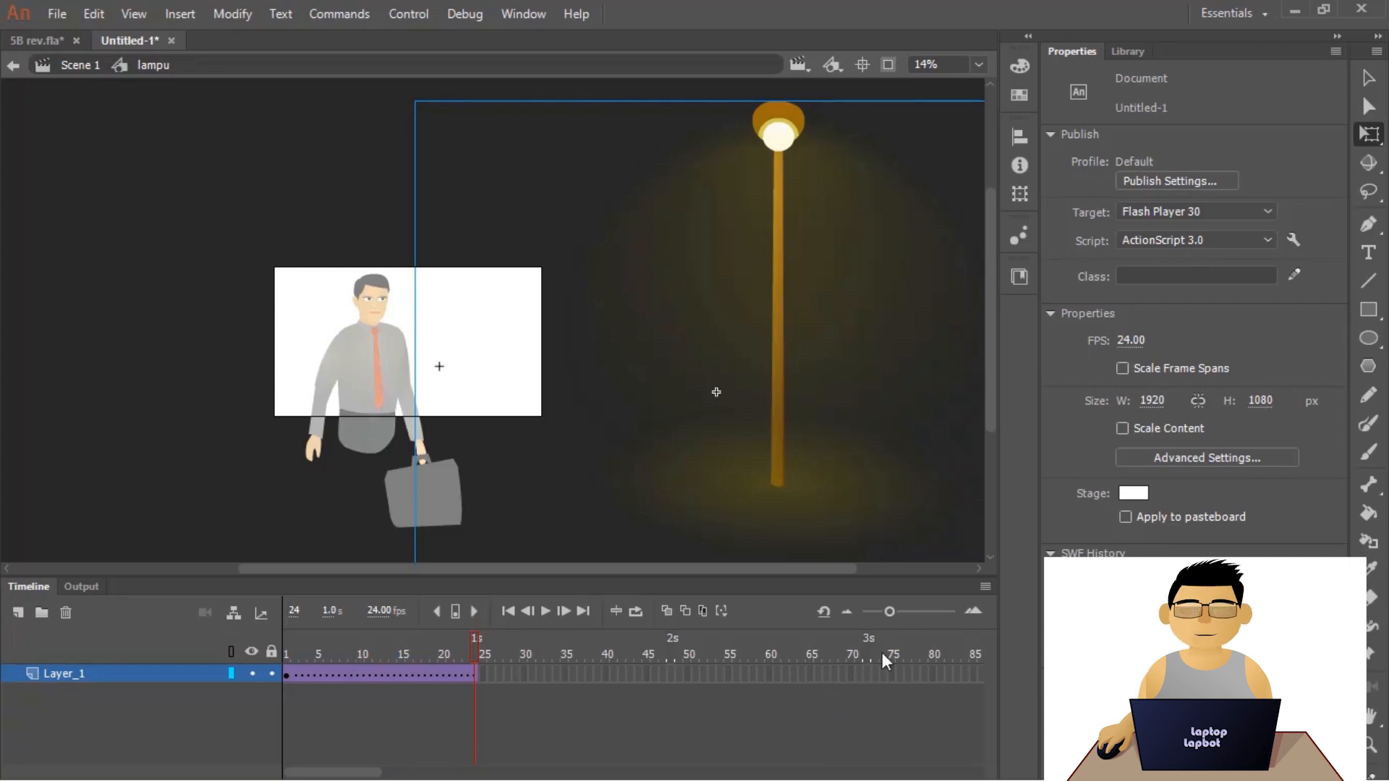
pyautogui.rightClick(866, 675)
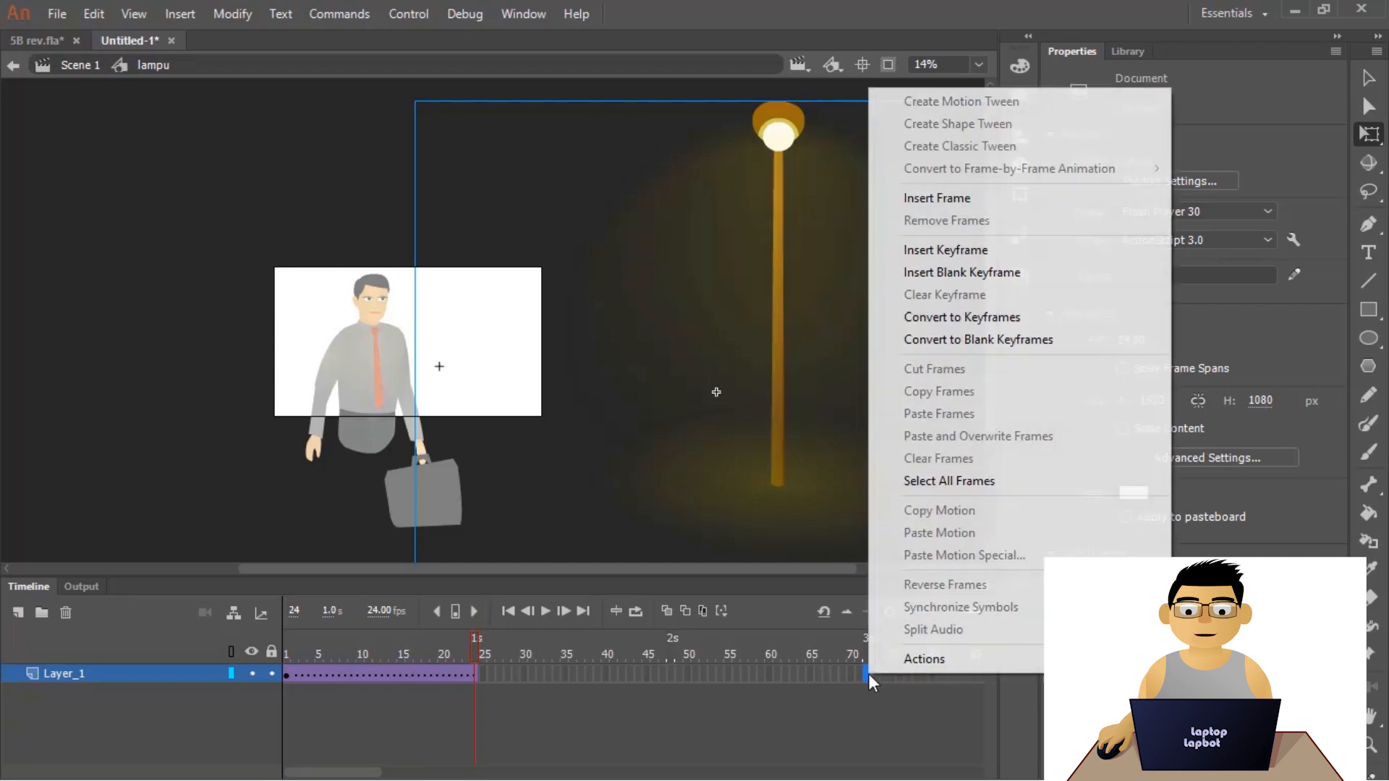
pyautogui.click(1068, 249)
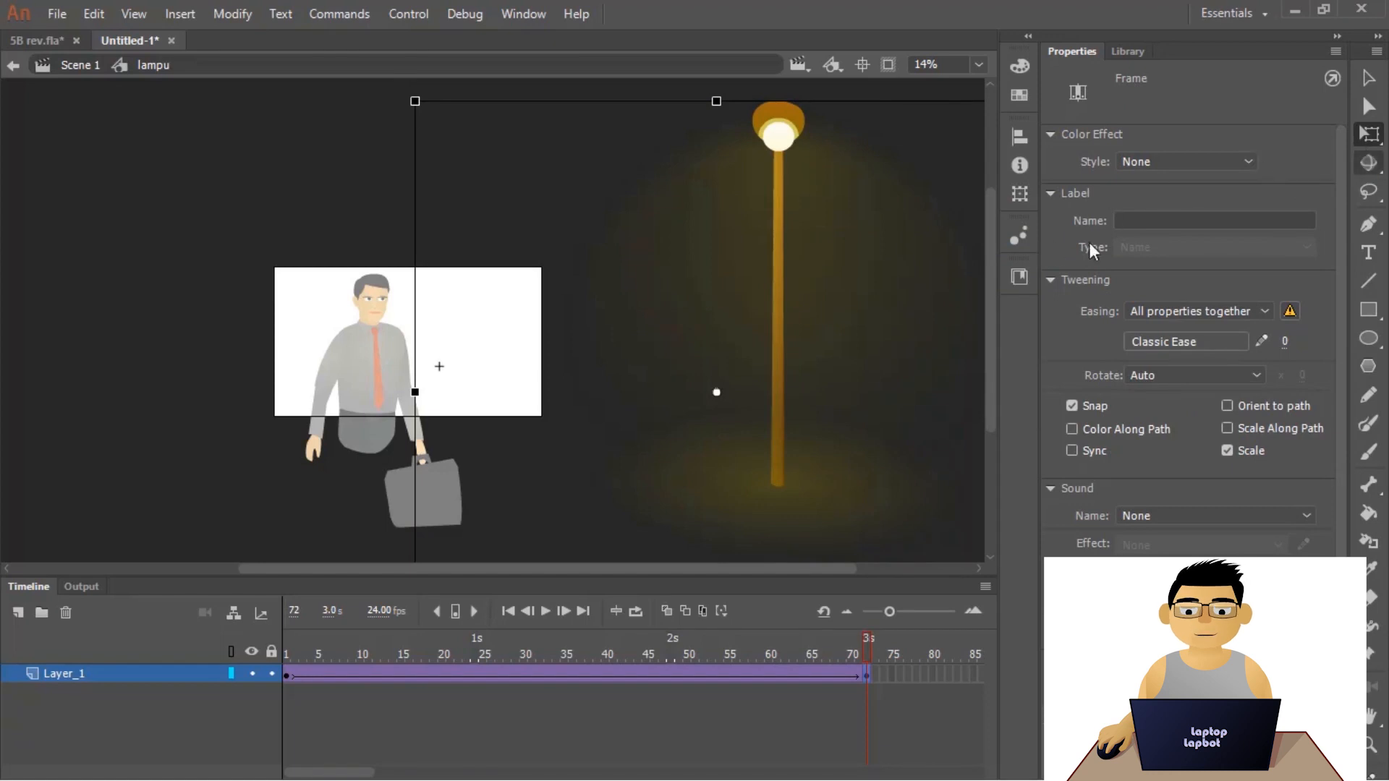
pyautogui.moveTo(885, 362); pyautogui.dragTo(146, 363)
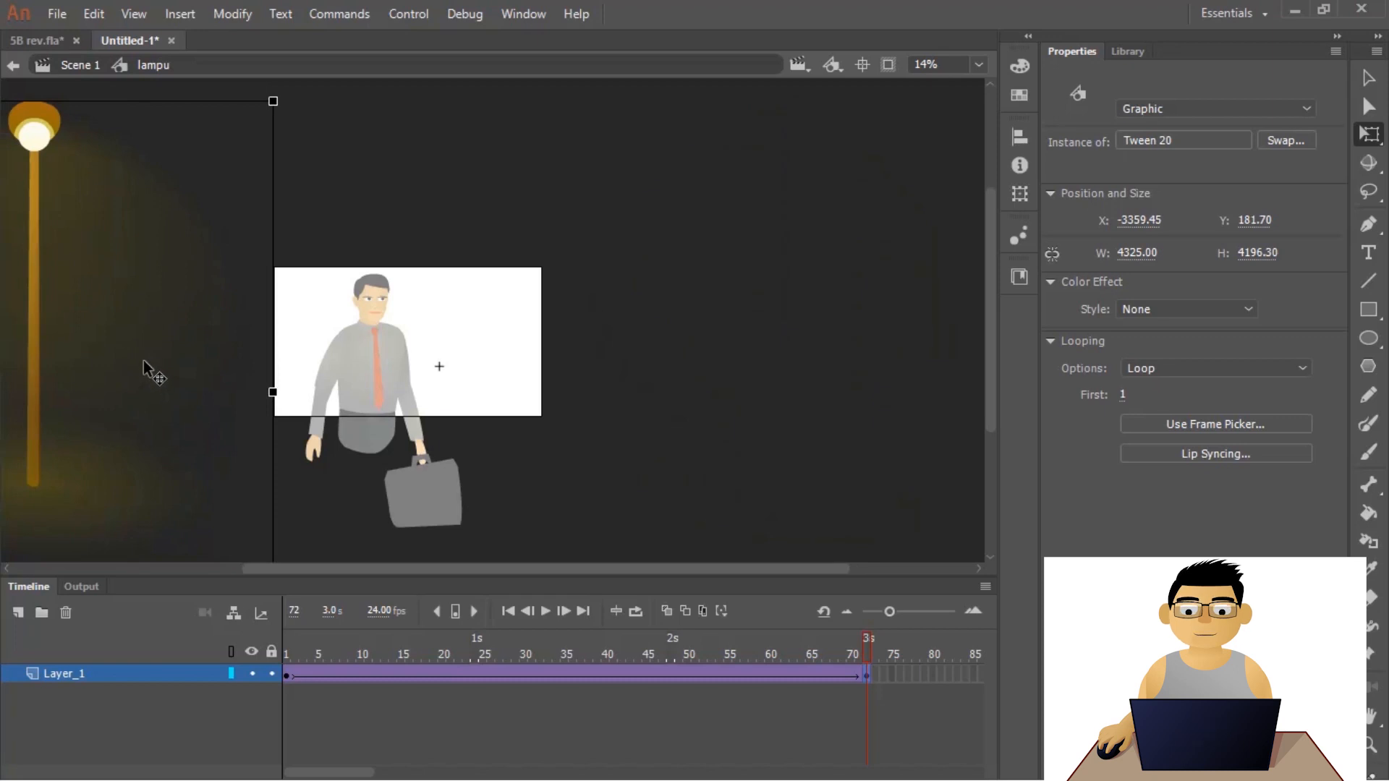
# - Play the lampu symbol's animation to check the lamp's movement across the stage and return to Scene 1
pyautogui.press('Return')
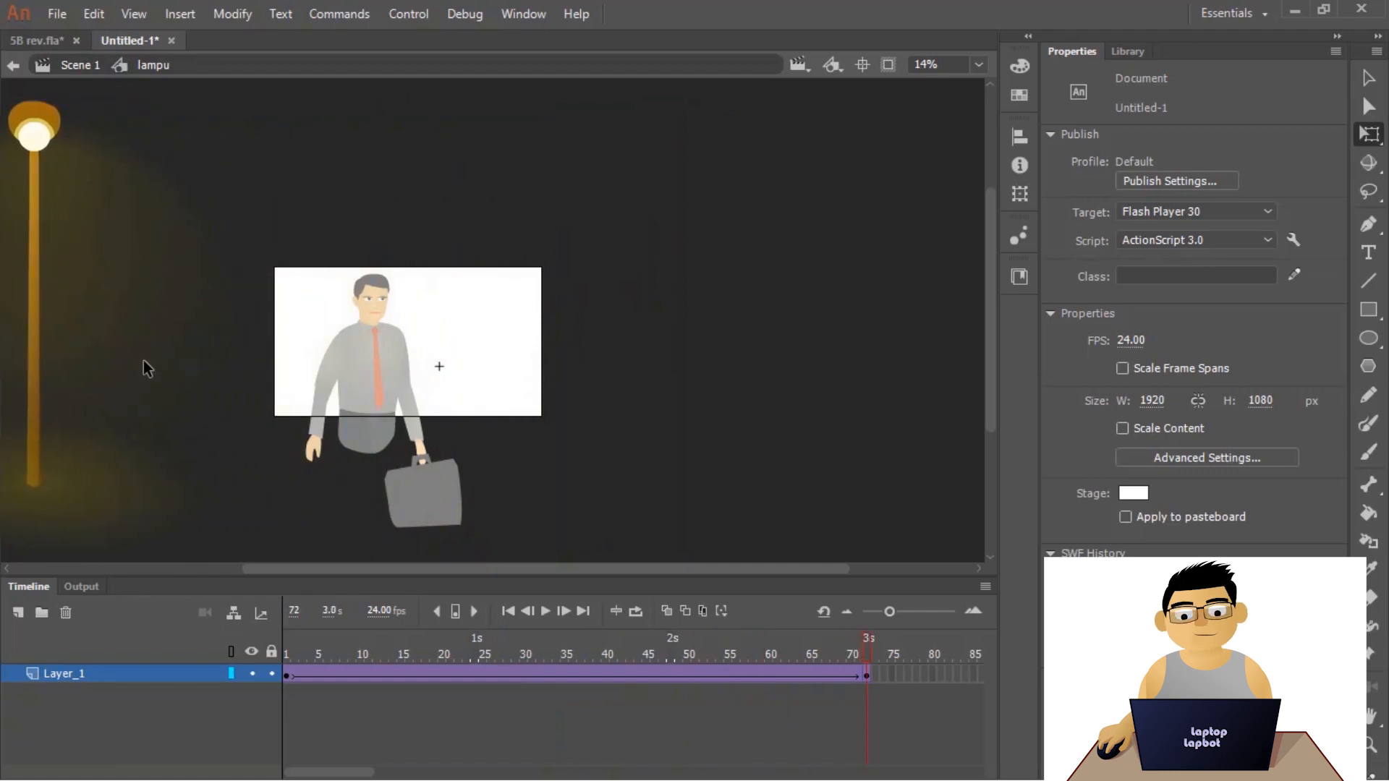
pyautogui.press('Return')
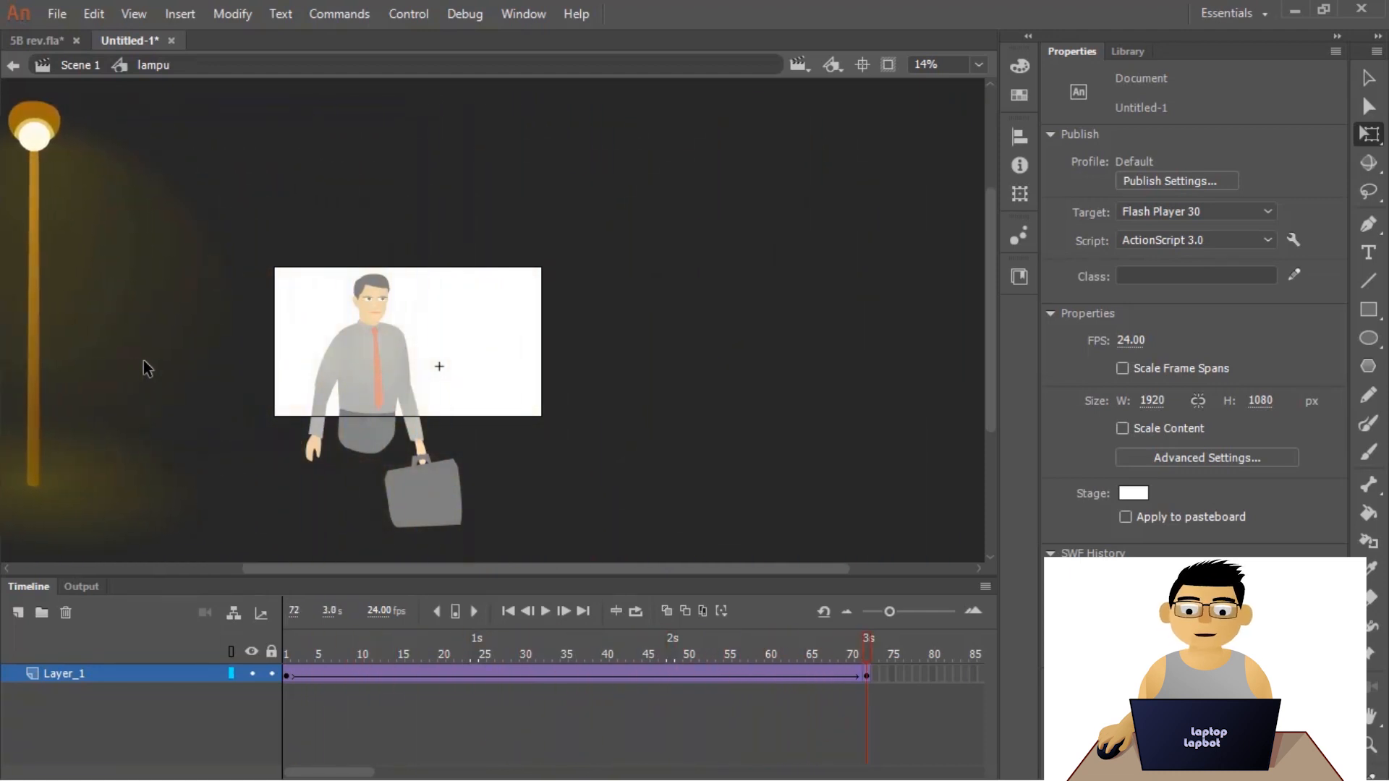
pyautogui.press('Return')
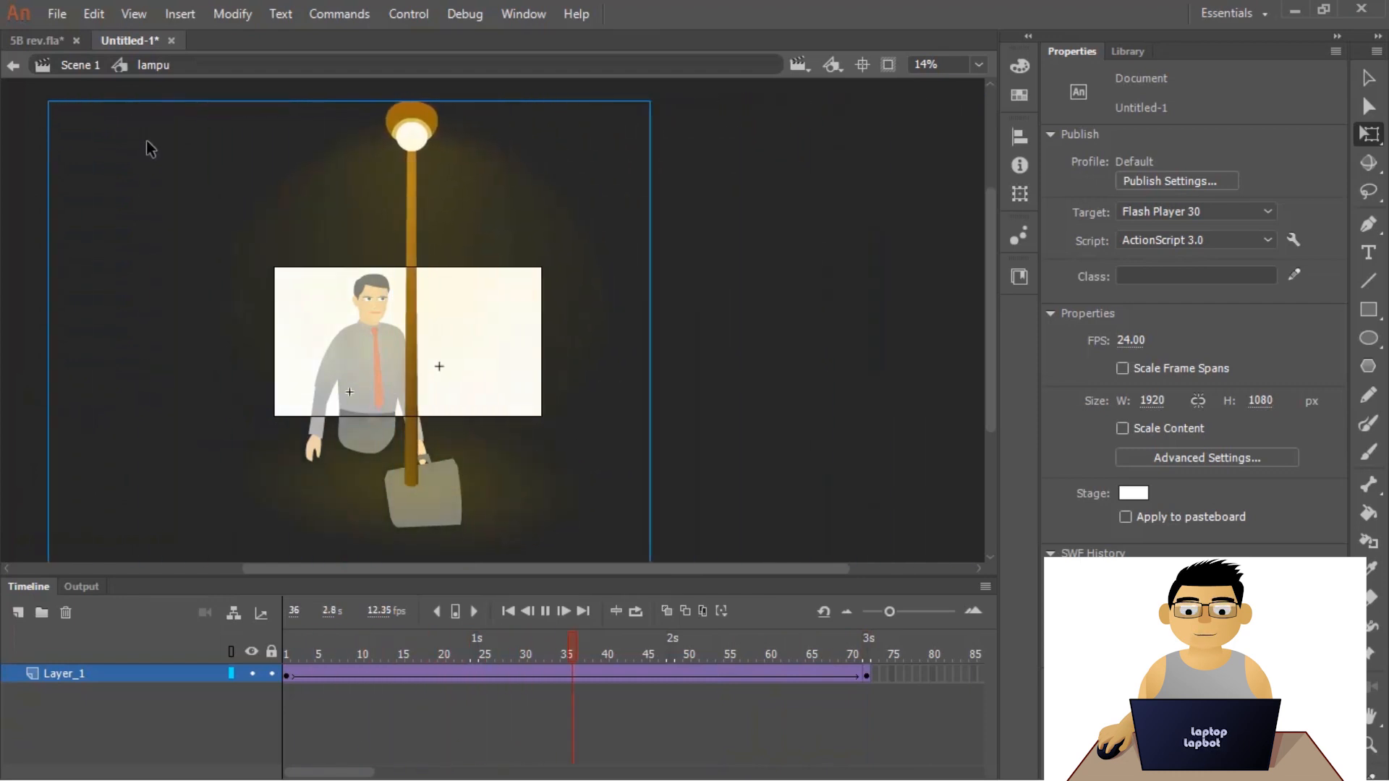
pyautogui.click(81, 65)
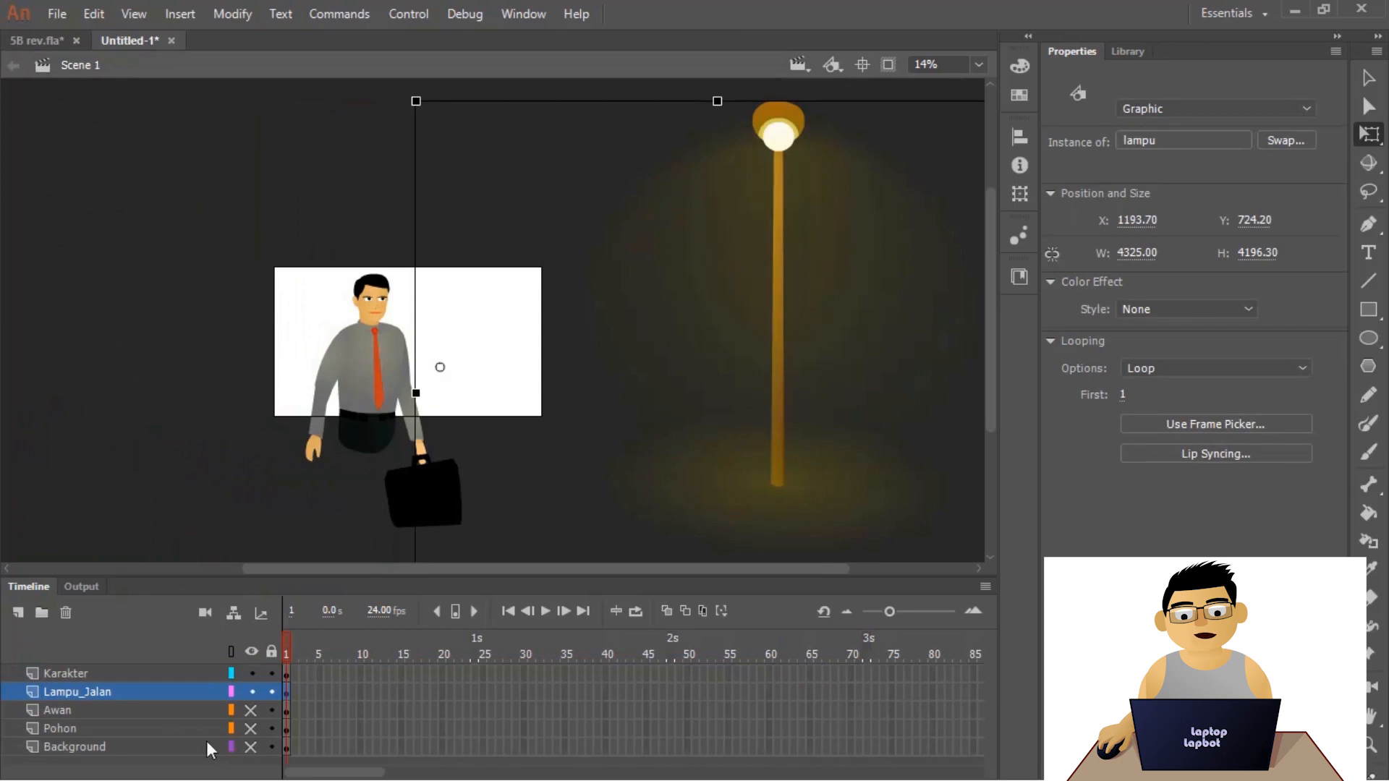
# - Show the Awan and Pohon layers and select the trees on the Pohon layer
pyautogui.click(250, 712)
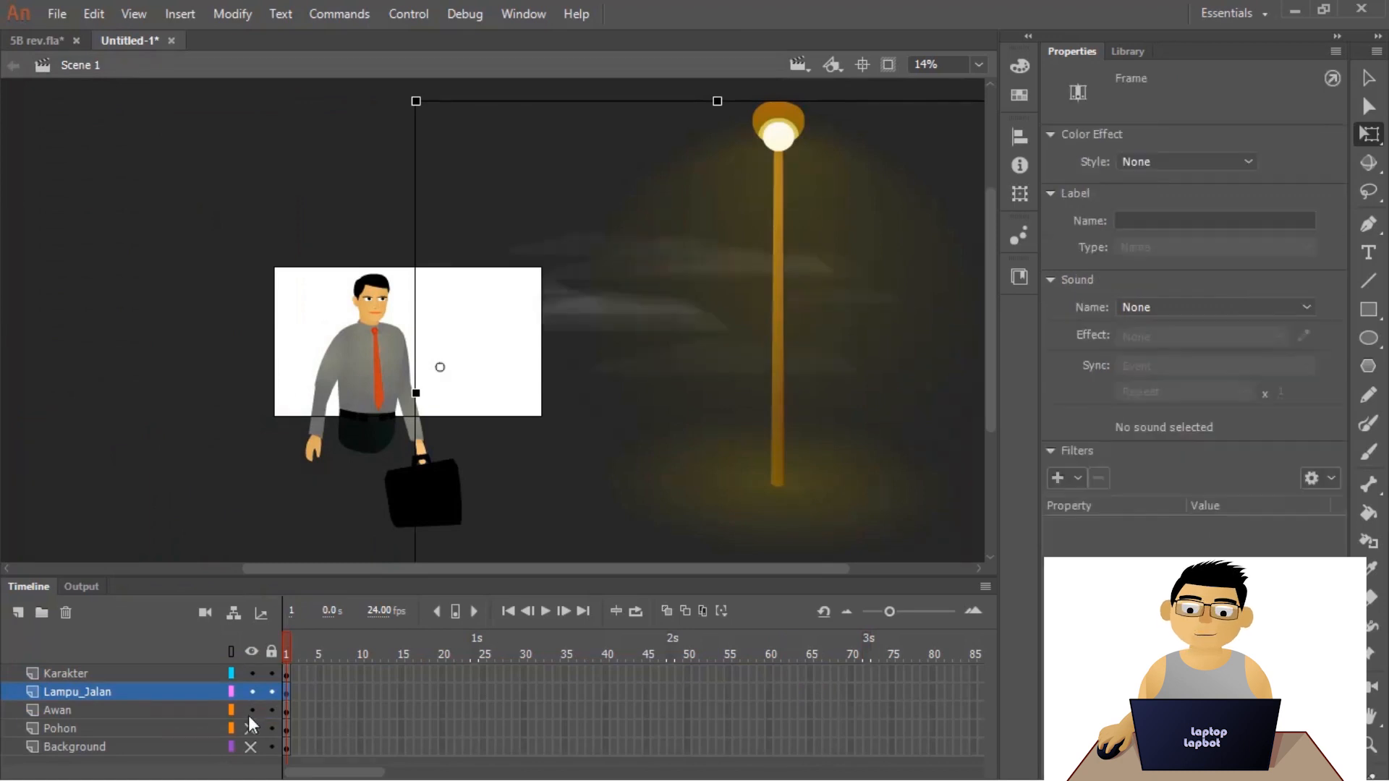
pyautogui.click(138, 709)
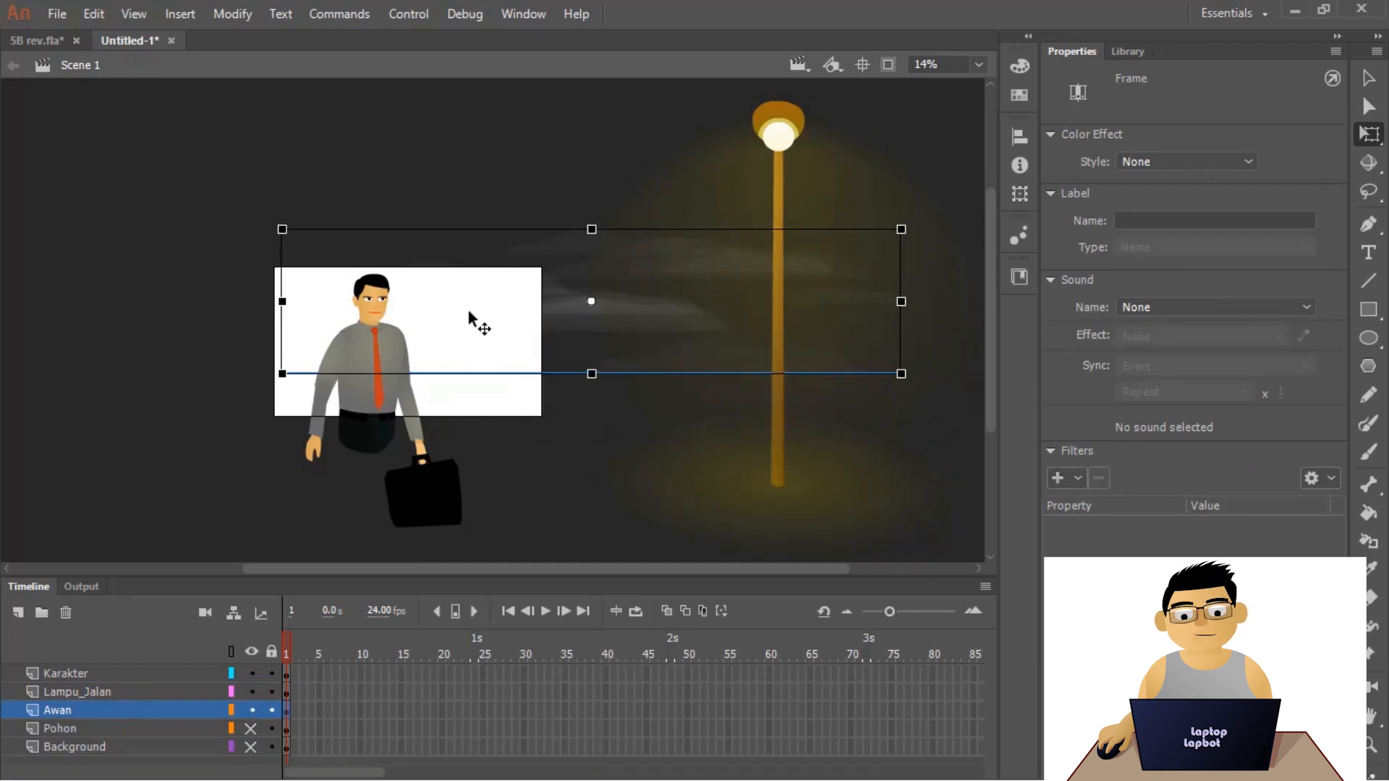
pyautogui.click(242, 479)
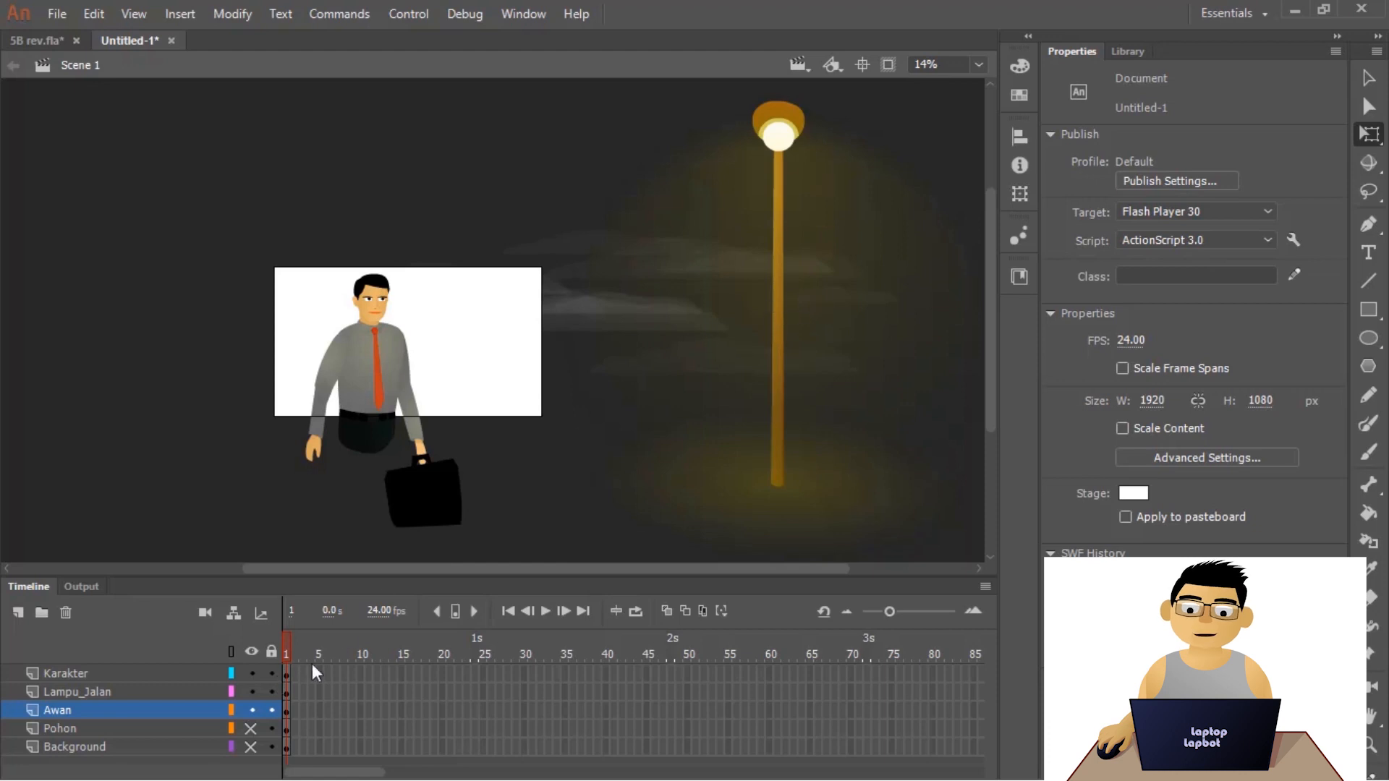
pyautogui.click(251, 730)
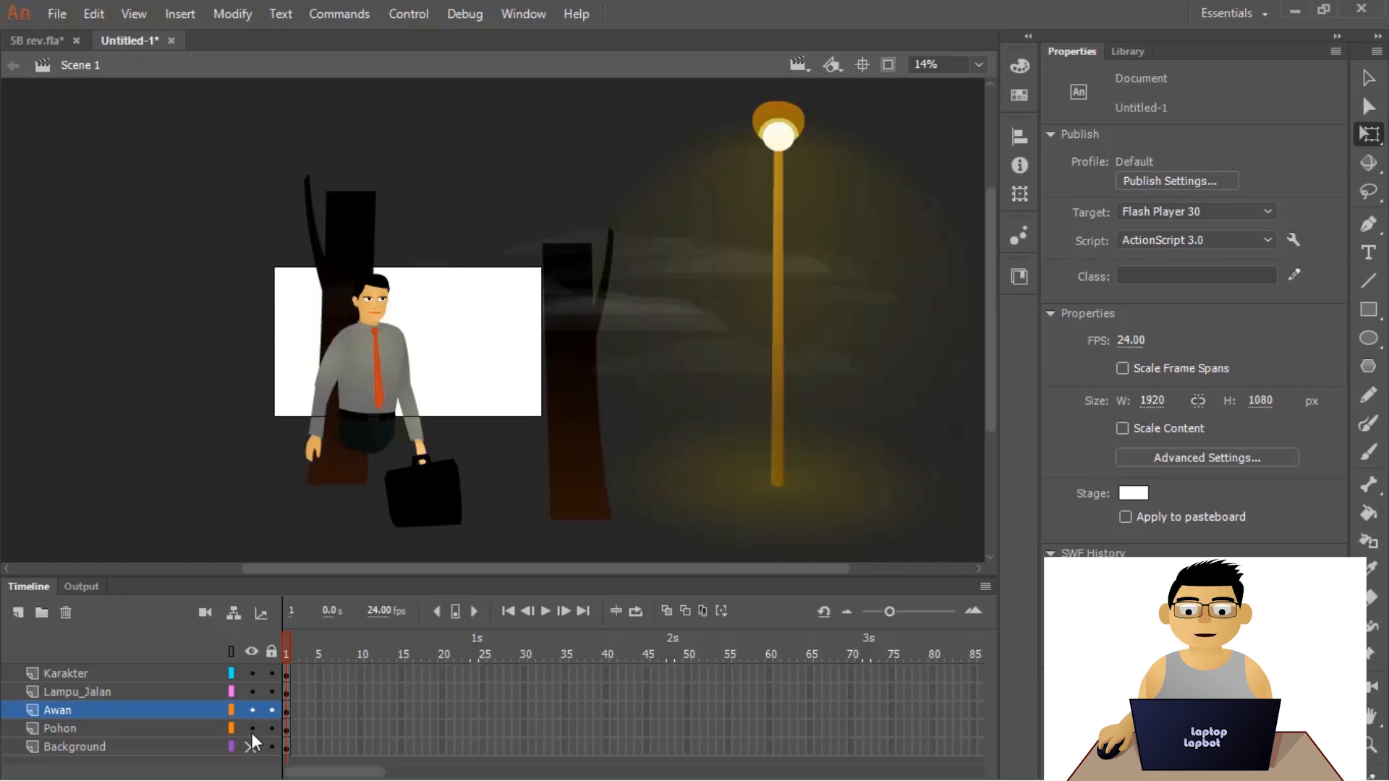
pyautogui.click(366, 202)
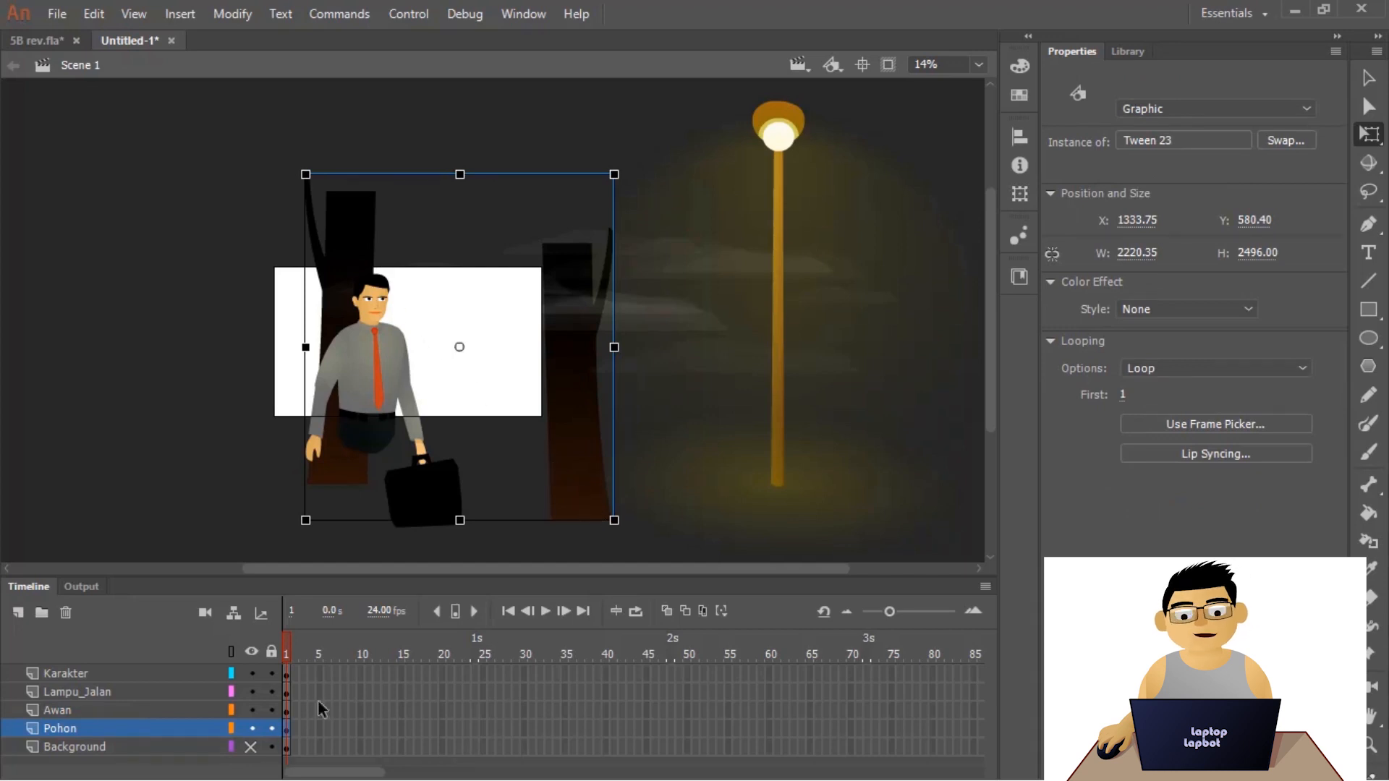
pyautogui.click(132, 725)
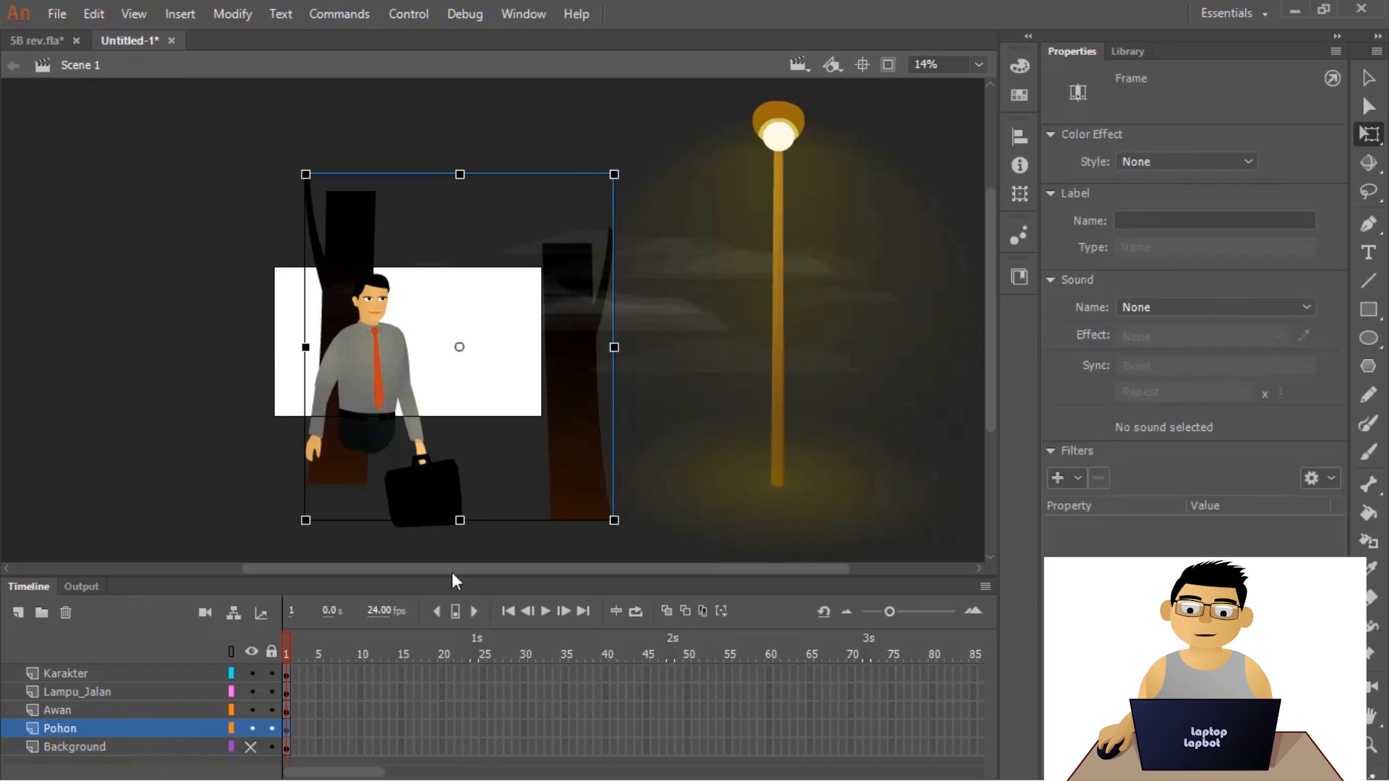
pyautogui.rightClick(563, 479)
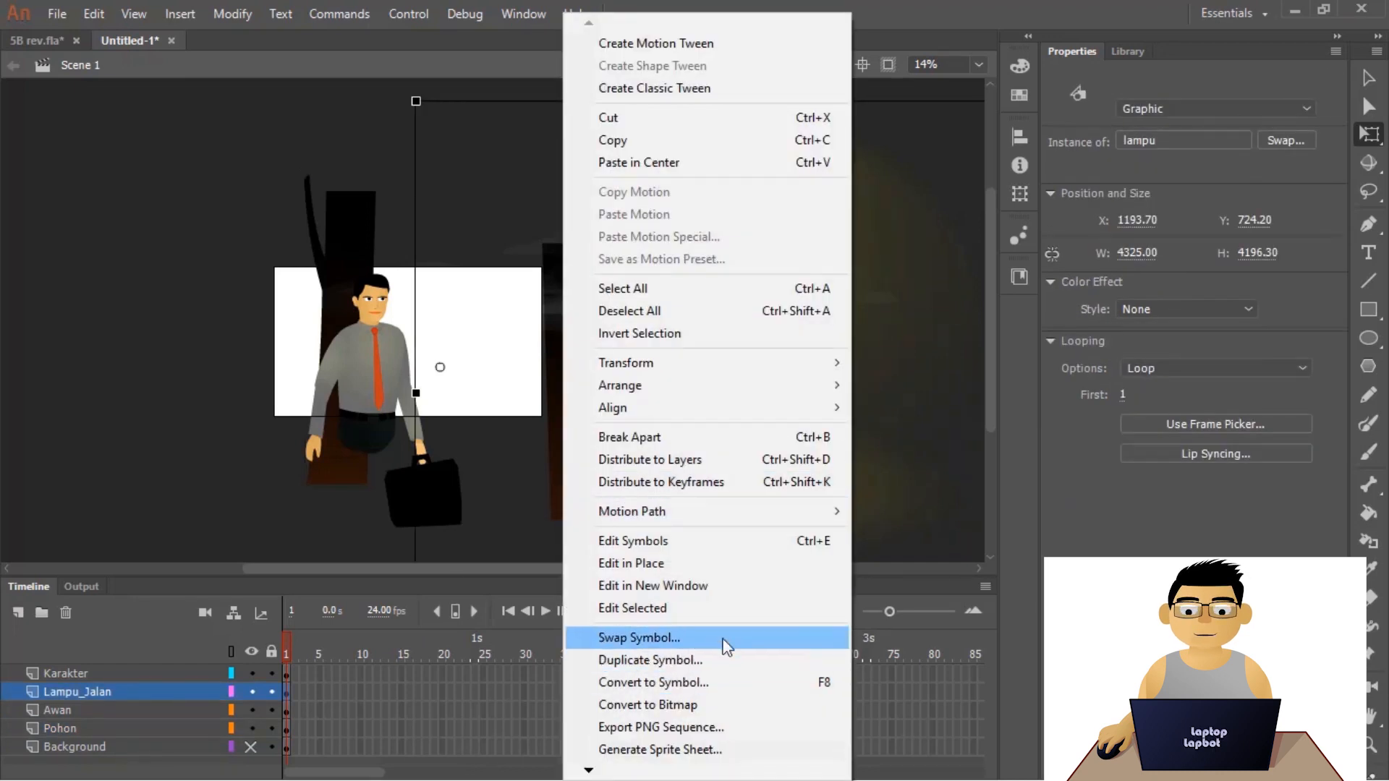
pyautogui.click(696, 682)
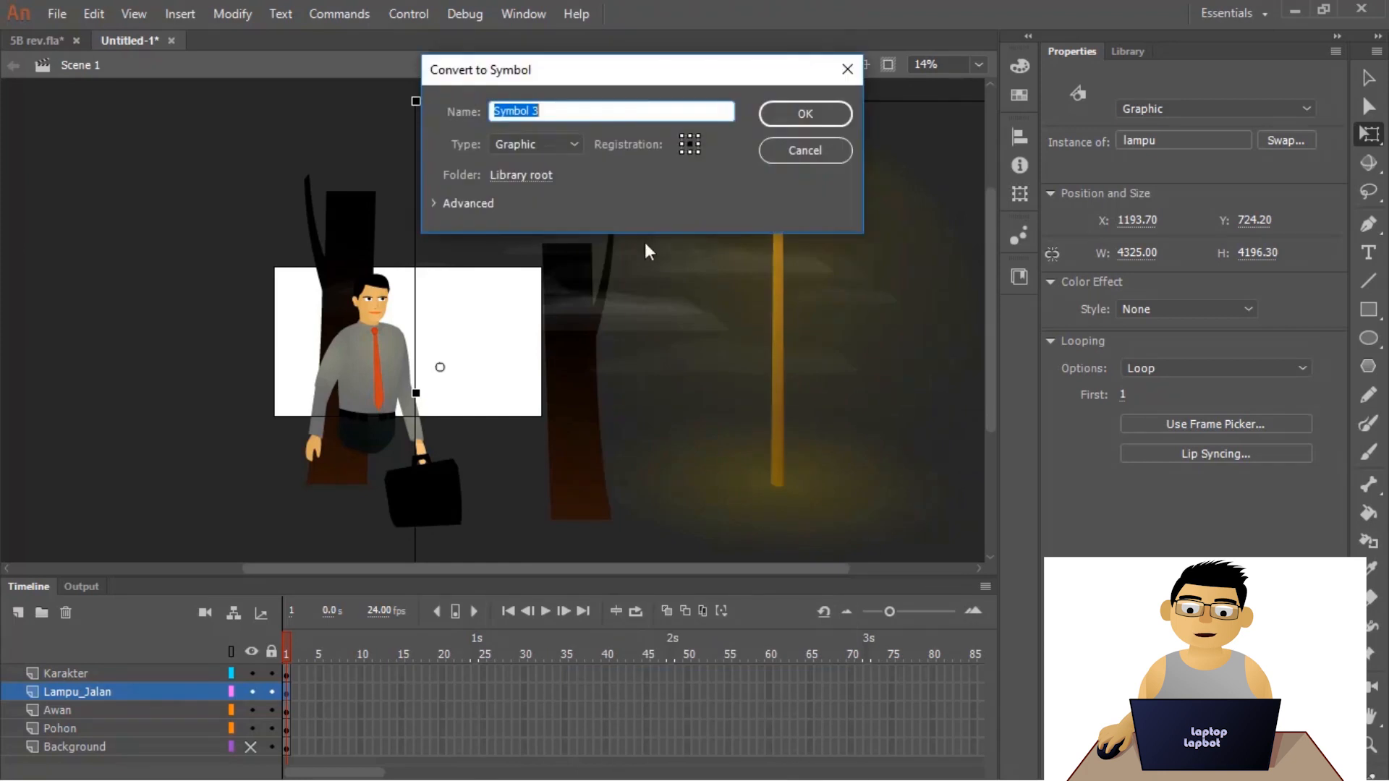
pyautogui.click(800, 149)
# - Select the tree instance and hide the Awan and Lampu_Jalan layers, keeping Karakter and Pohon shown
pyautogui.click(336, 228)
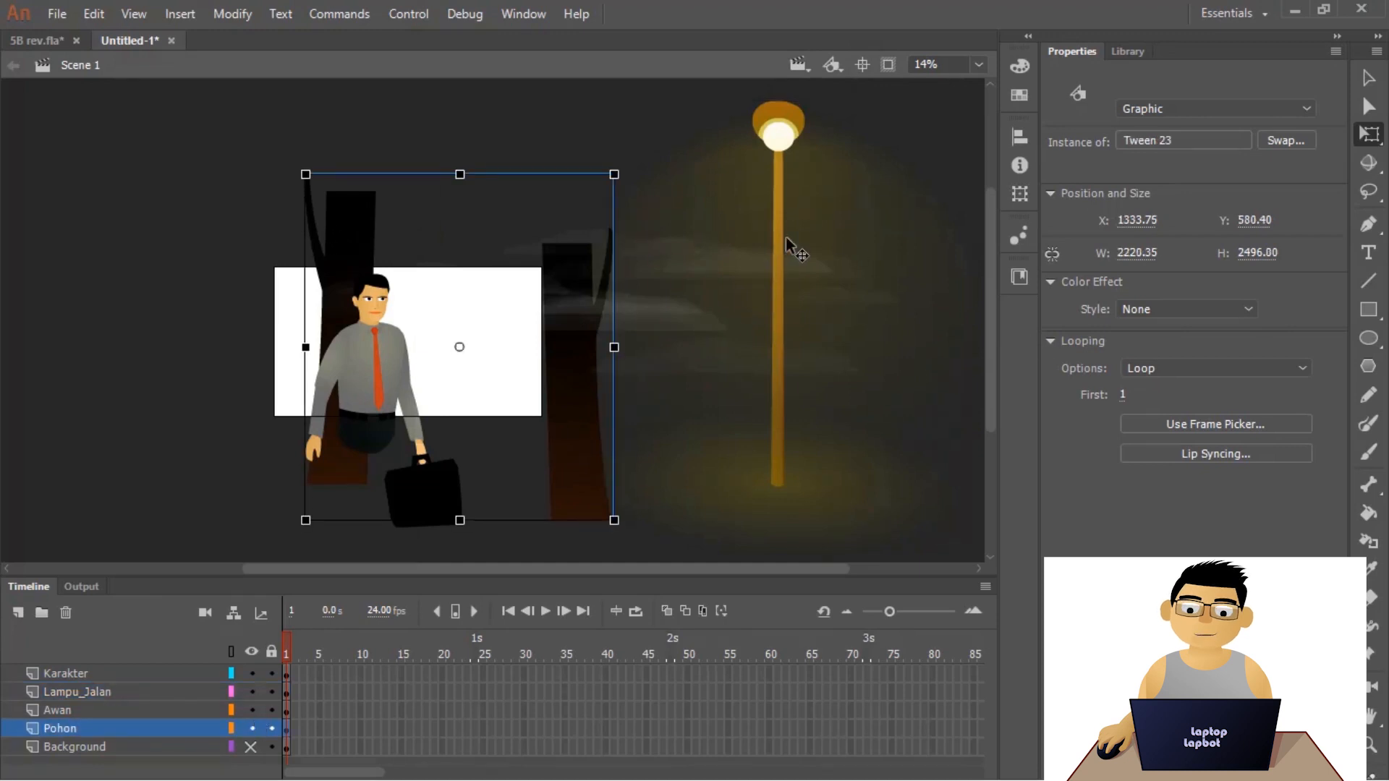
pyautogui.click(251, 710)
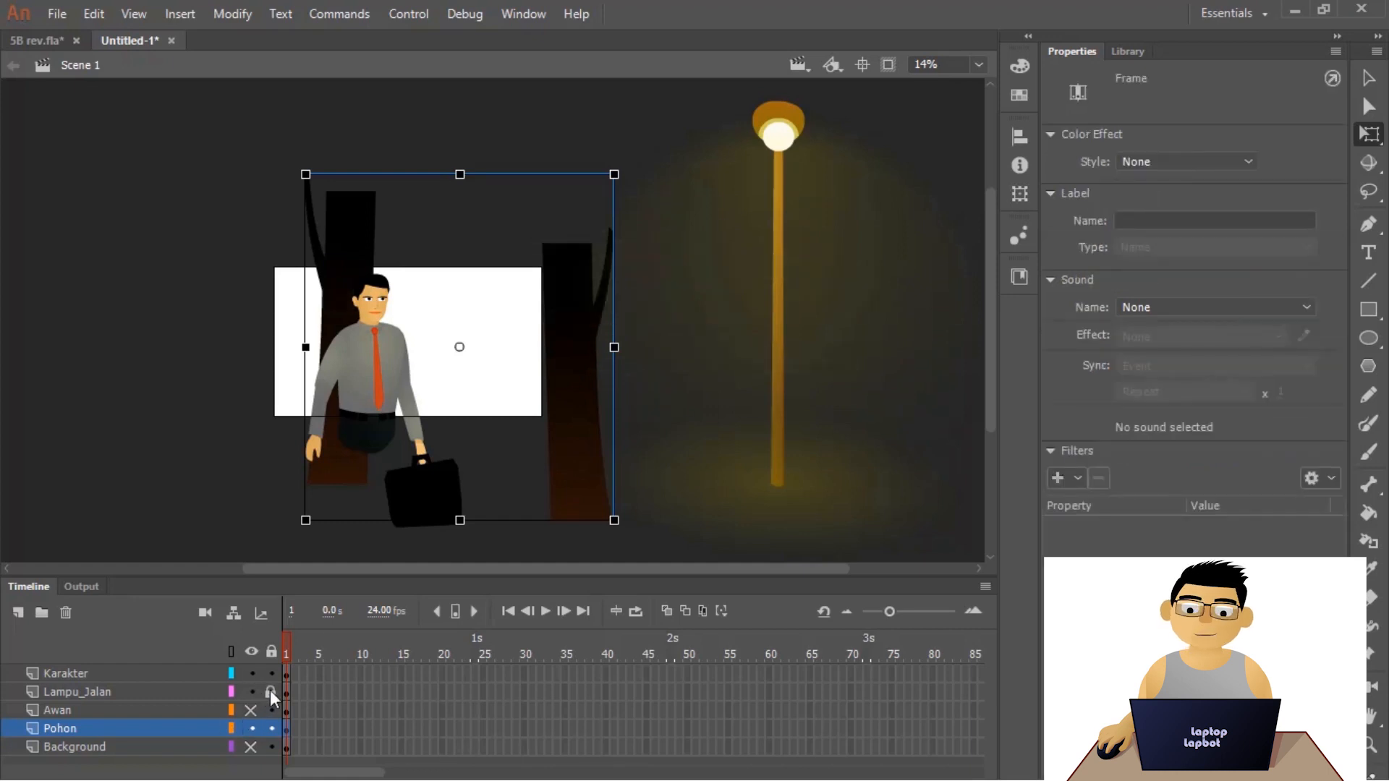
pyautogui.click(254, 690)
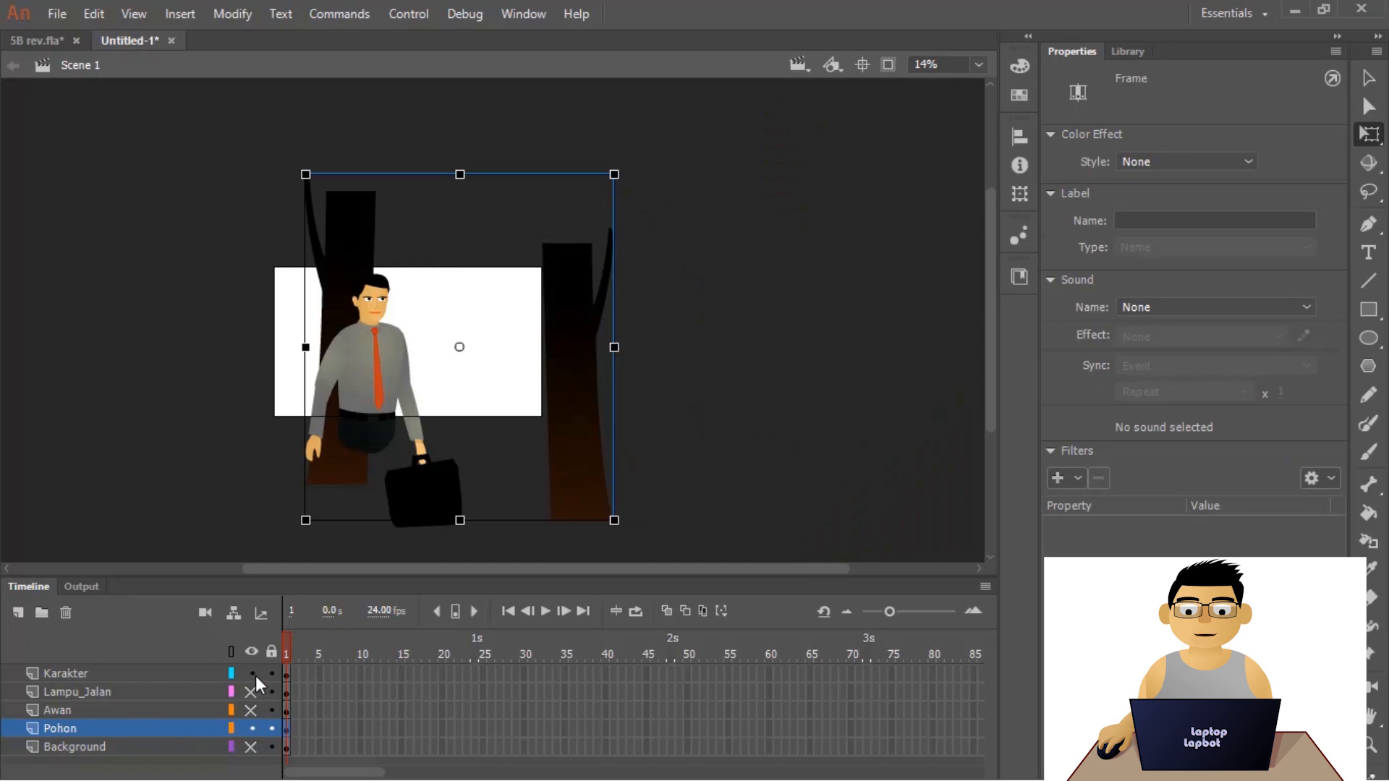
pyautogui.click(253, 675)
pyautogui.click(253, 674)
pyautogui.click(571, 418)
pyautogui.moveTo(505, 423); pyautogui.dragTo(570, 427)
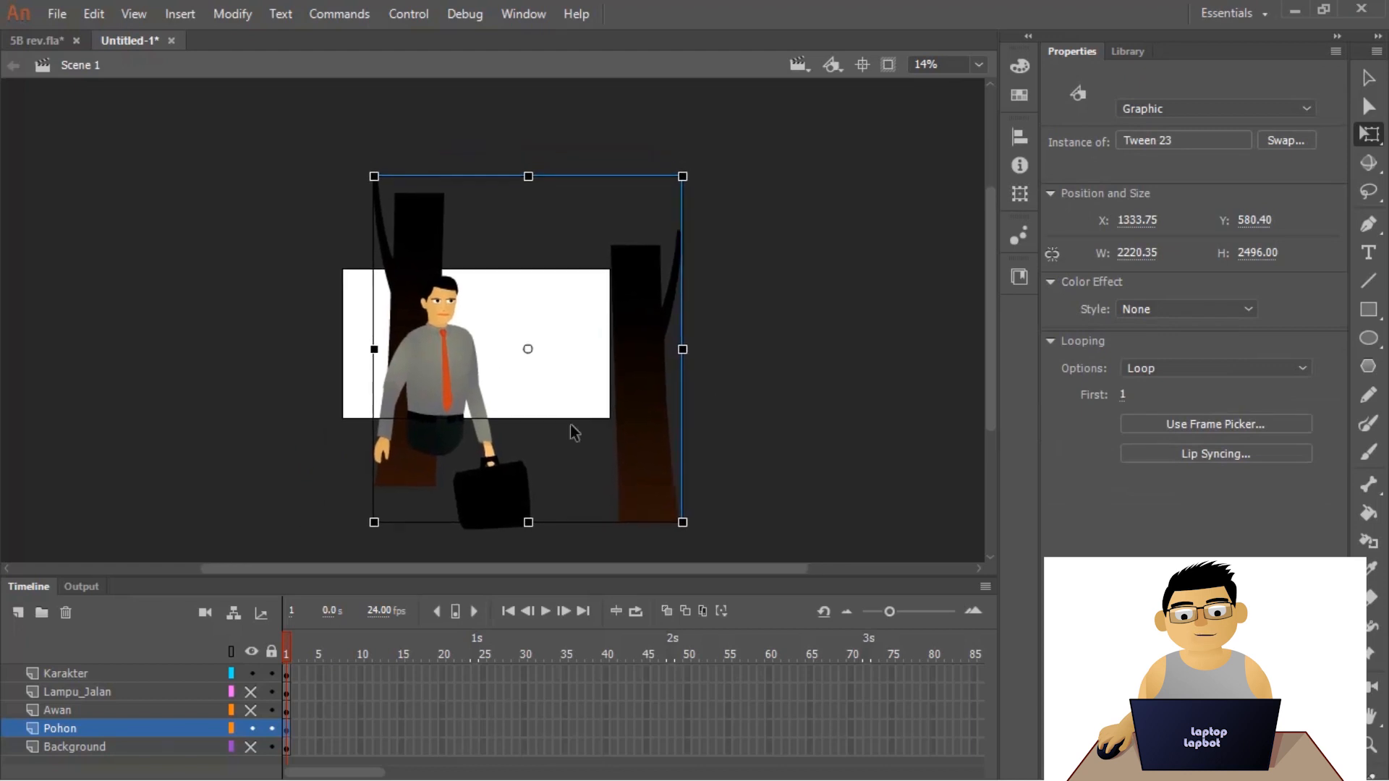
# - Enter the Tween 23 tree symbol and move both trees at frame 1 to the right, just clear of the stage
pyautogui.doubleClick(641, 354)
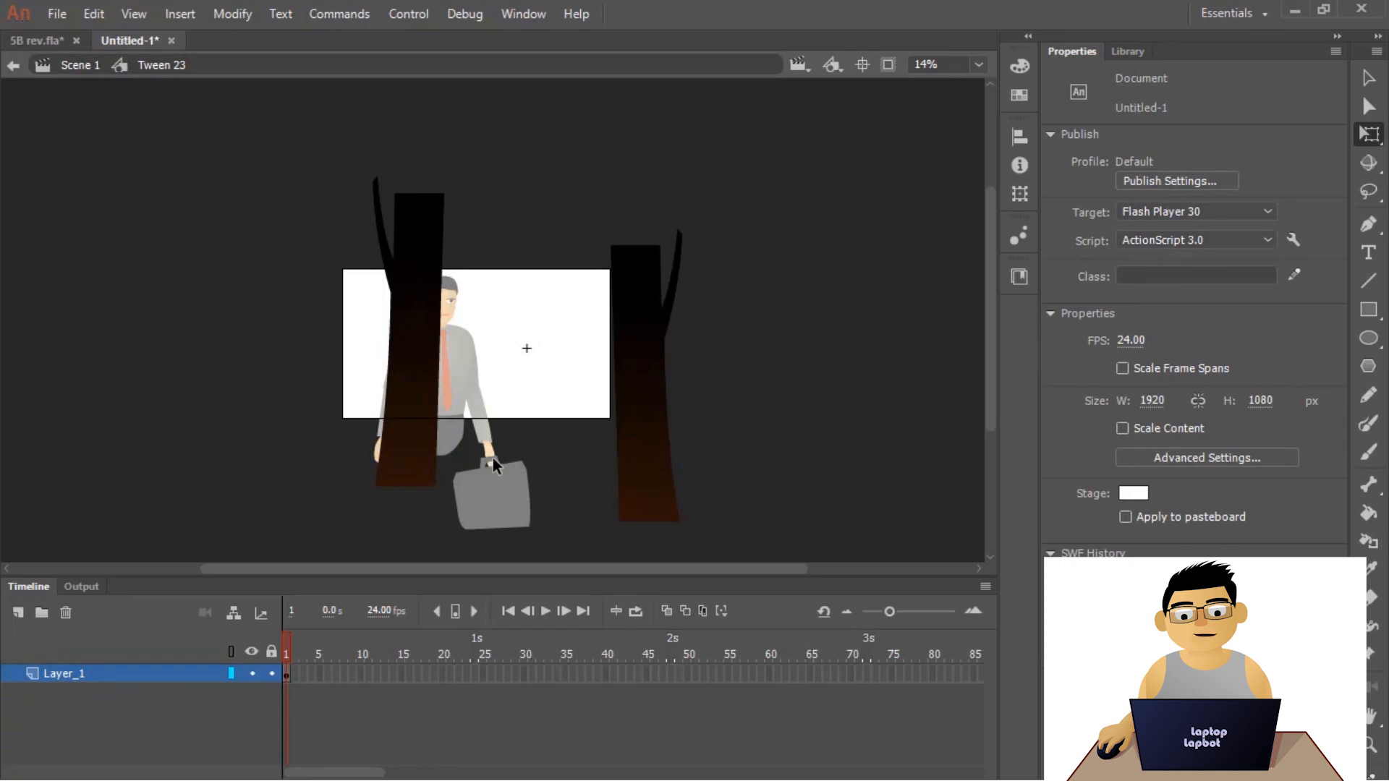
pyautogui.click(285, 674)
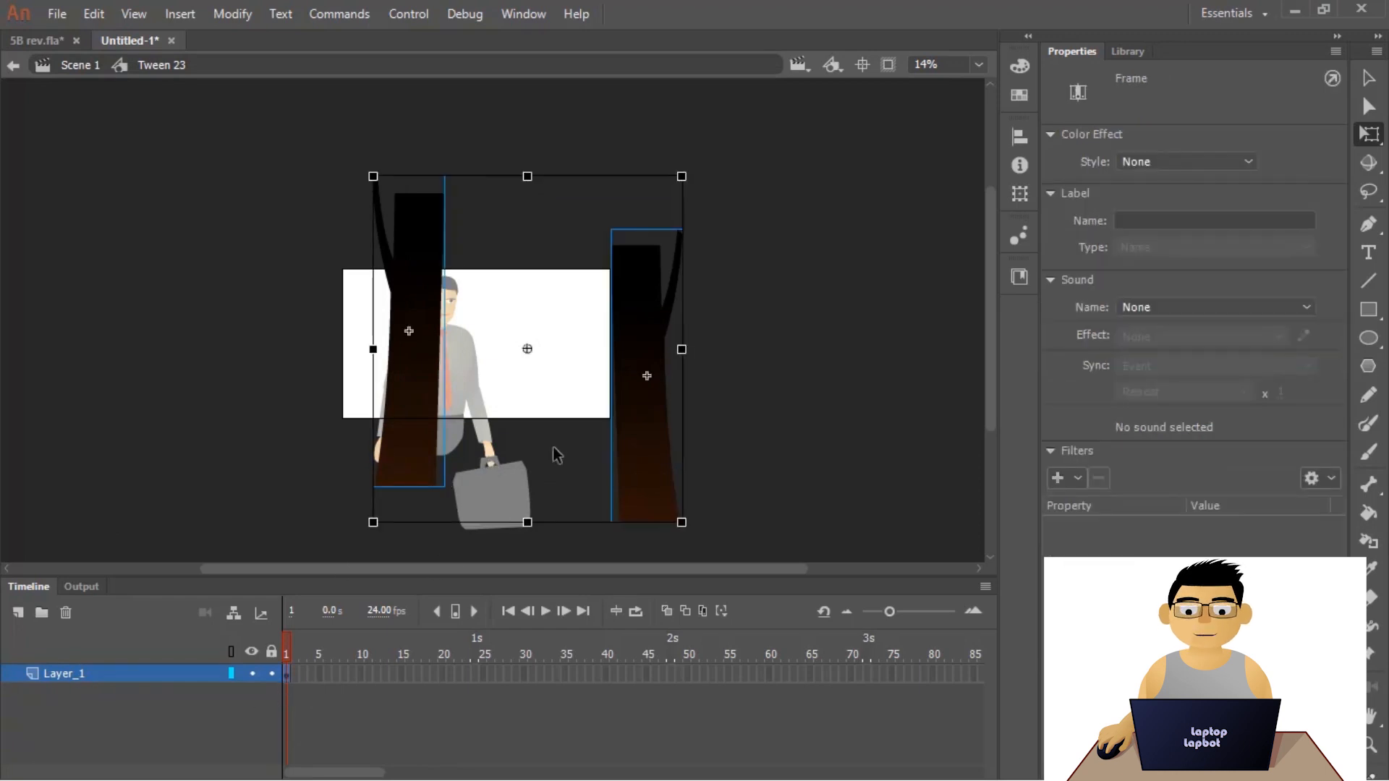
pyautogui.moveTo(401, 445); pyautogui.dragTo(658, 454)
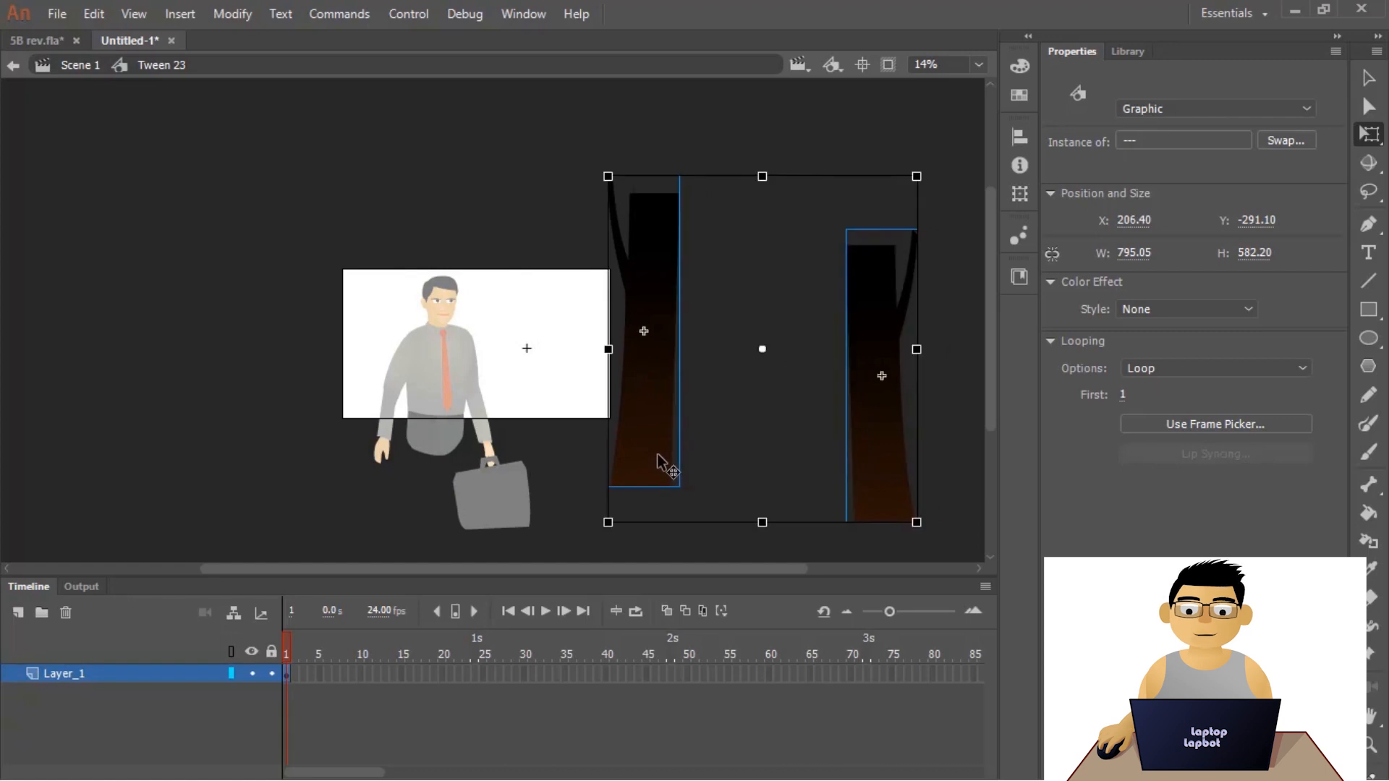
# - Create a classic tween for the trees at frame 1, converting them to a symbol, and extend it to frame 115
pyautogui.rightClick(288, 674)
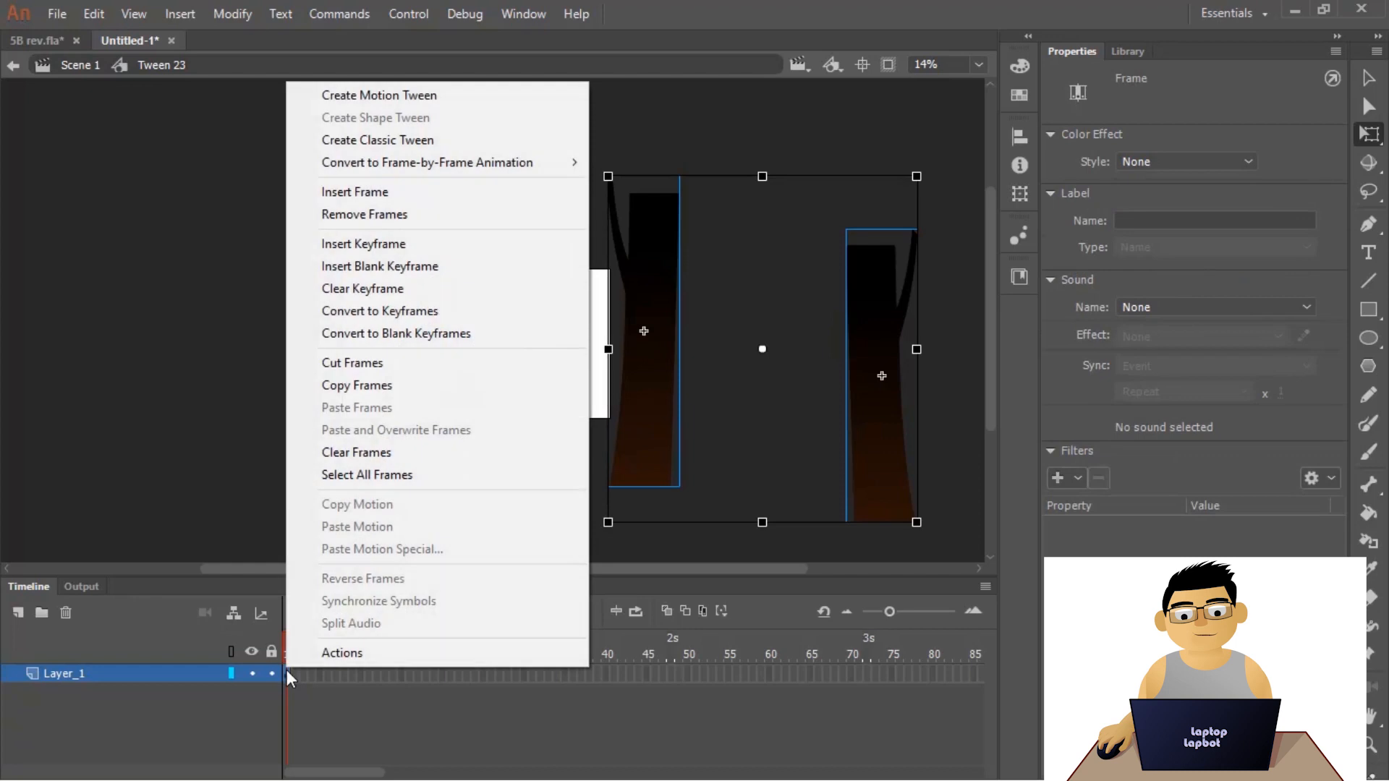
pyautogui.click(544, 144)
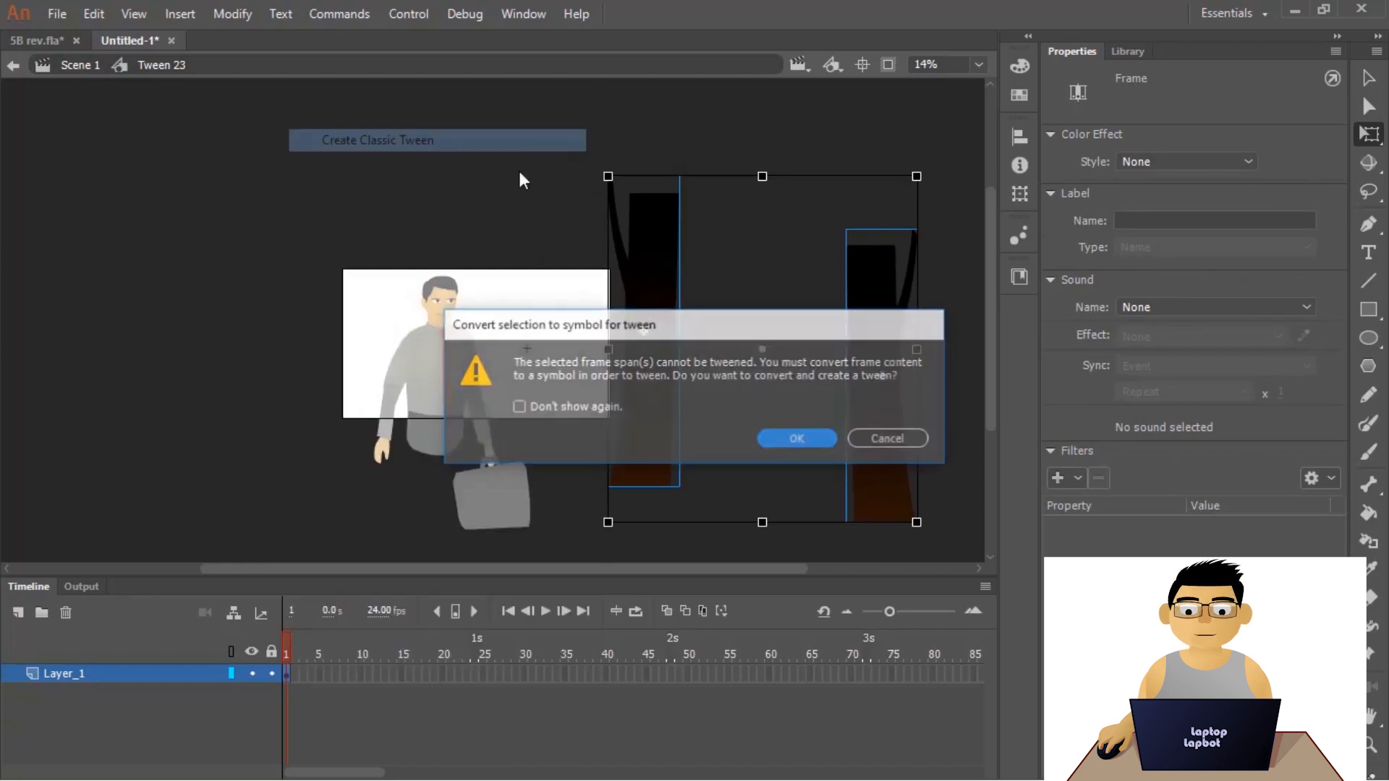
pyautogui.click(799, 437)
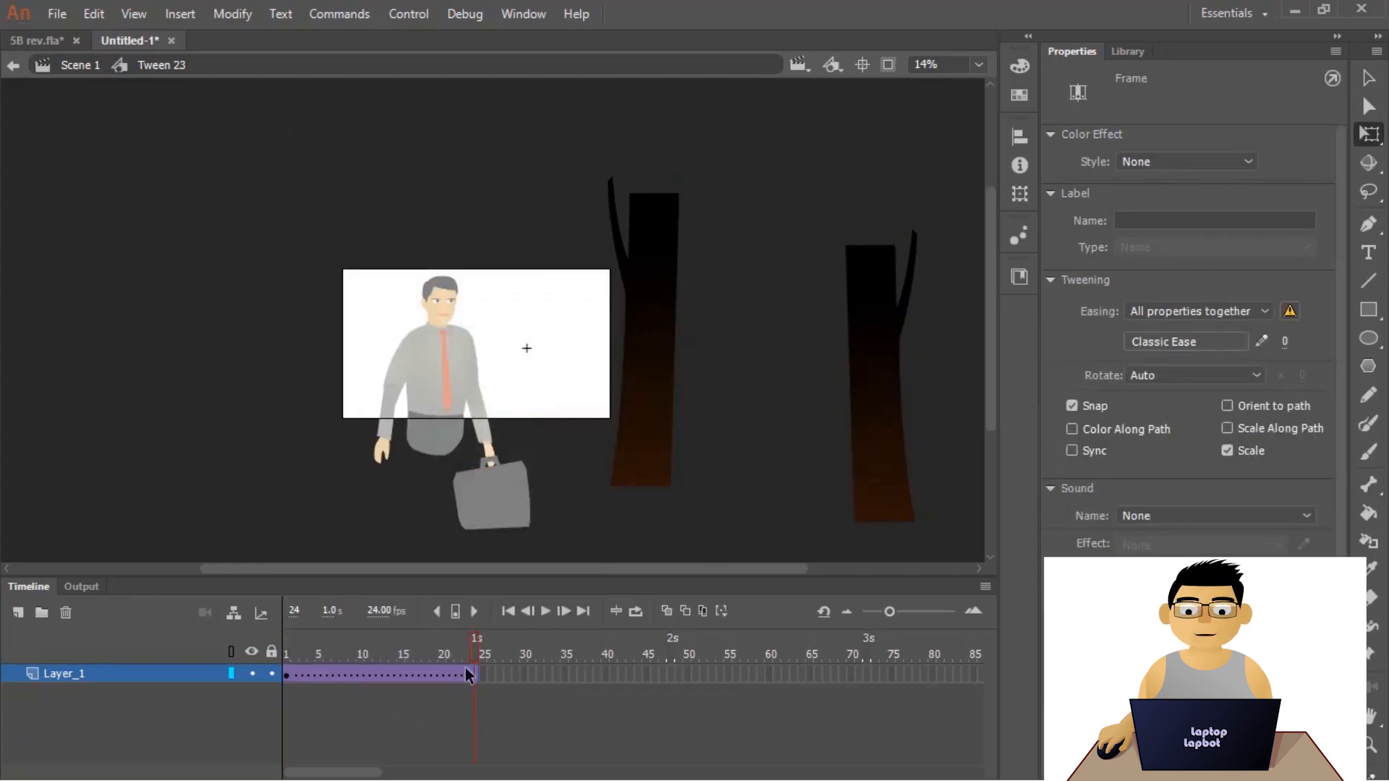
pyautogui.click(527, 666)
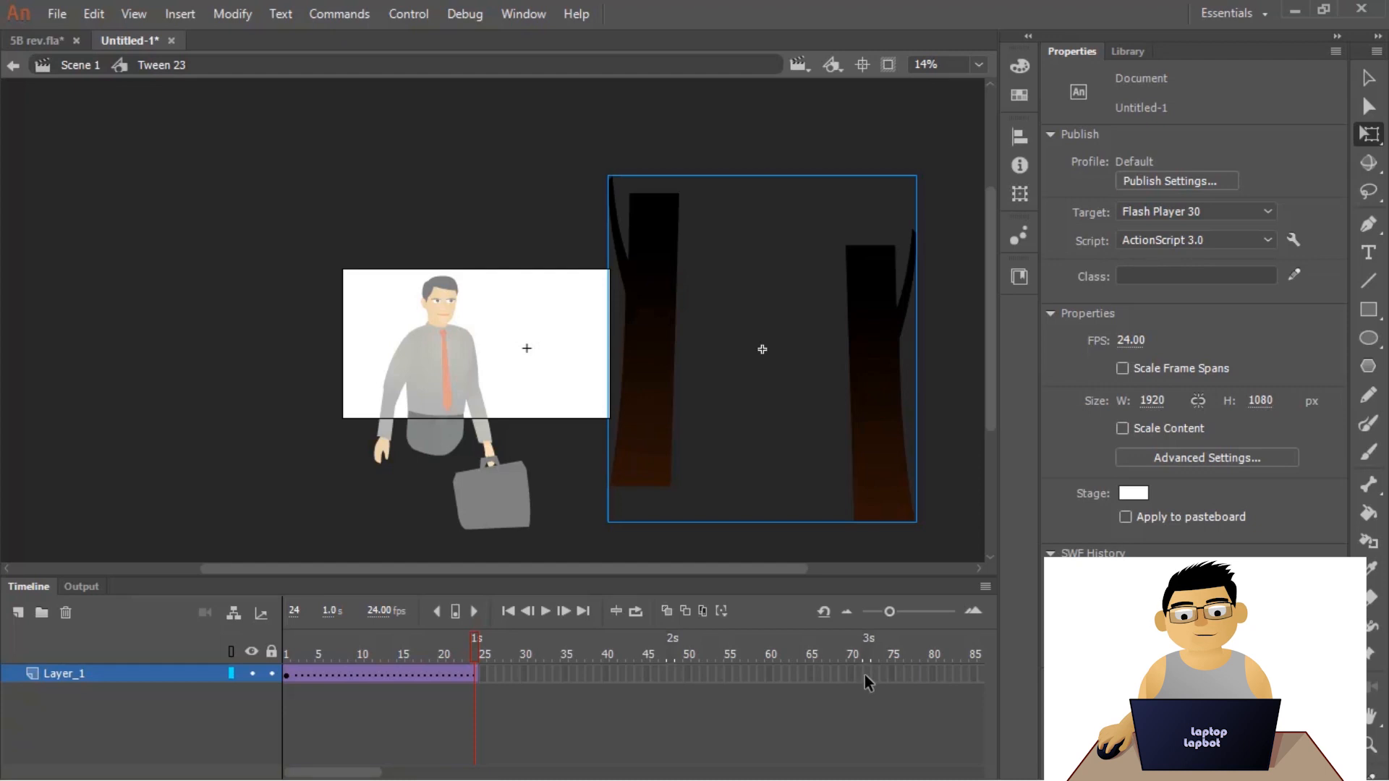
pyautogui.moveTo(899, 674); pyautogui.dragTo(809, 700)
pyautogui.press('F5')
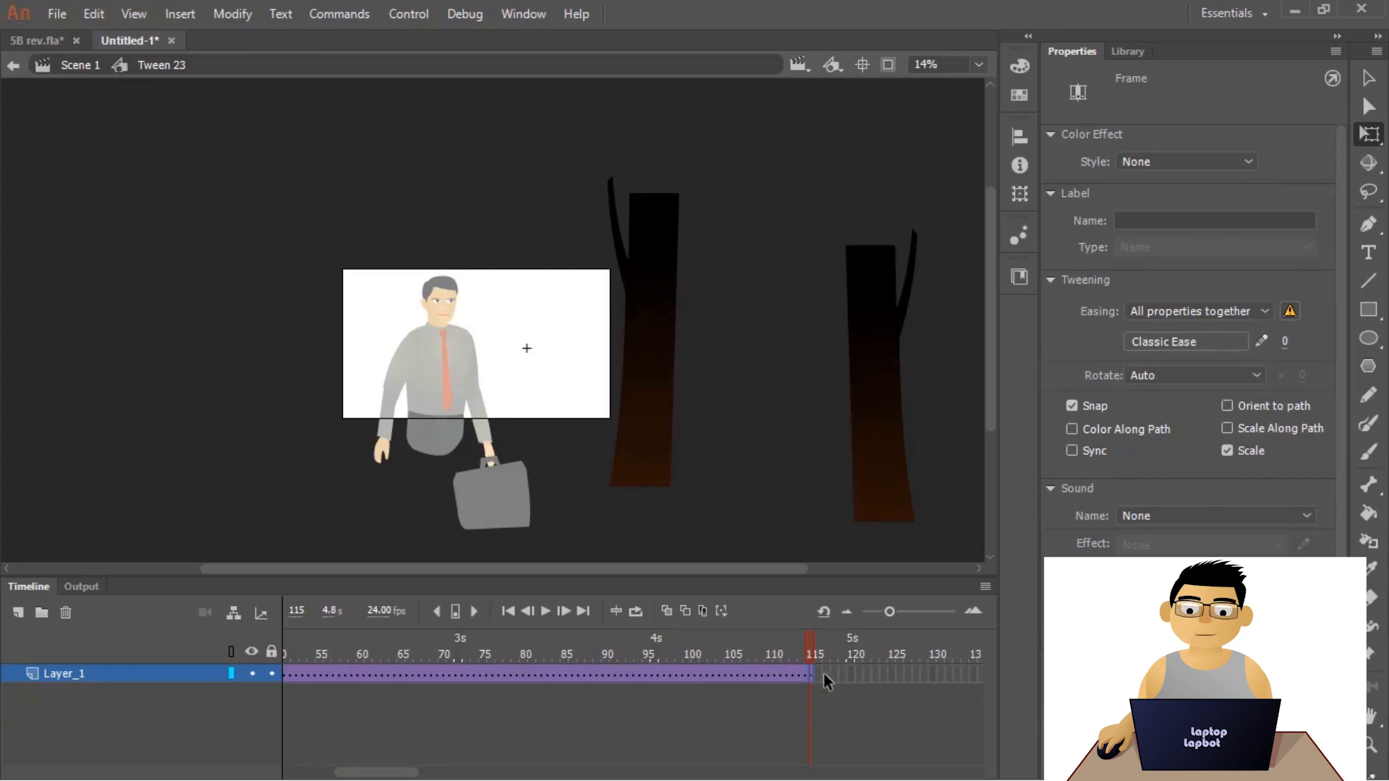
# - At a new keyframe on frame 120, move the trees left just clear of the stage, X about -880, and play the tween
pyautogui.rightClick(848, 673)
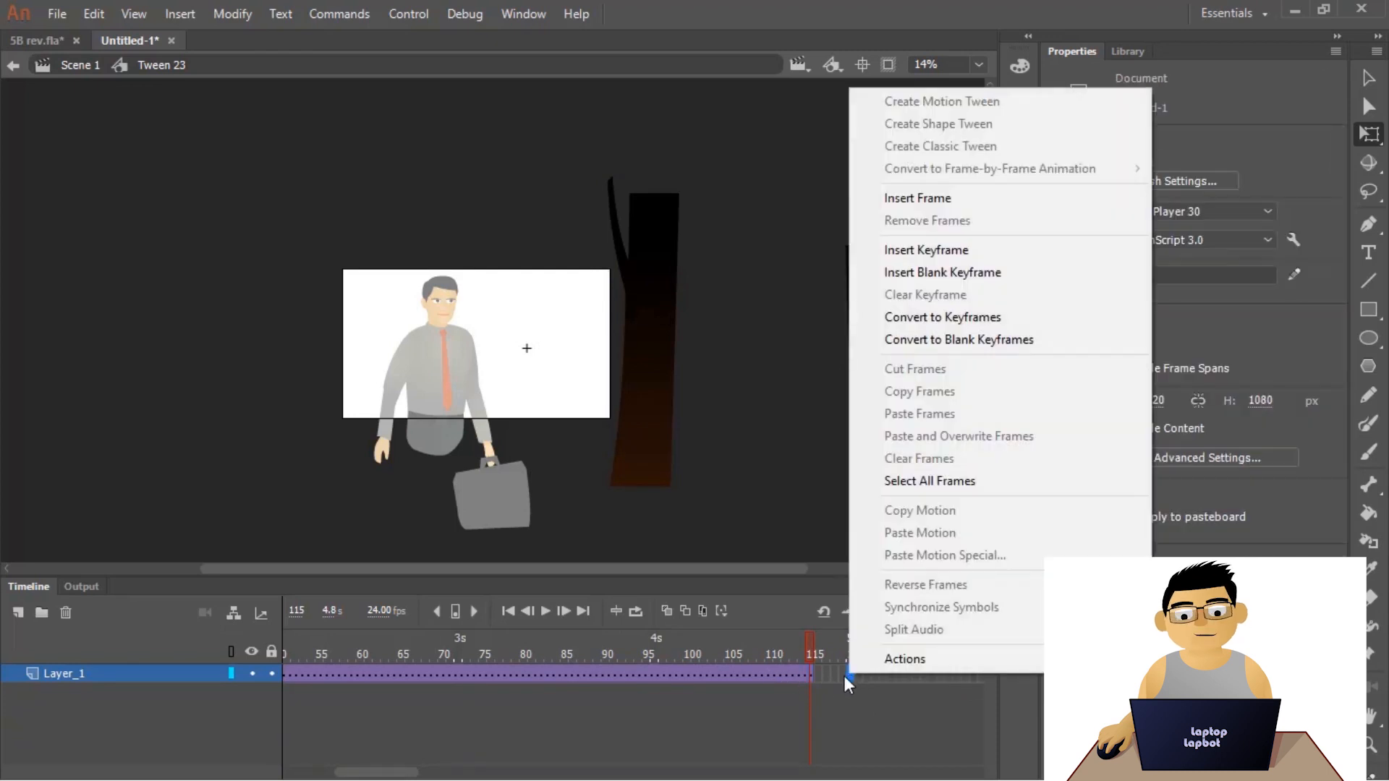
pyautogui.click(835, 678)
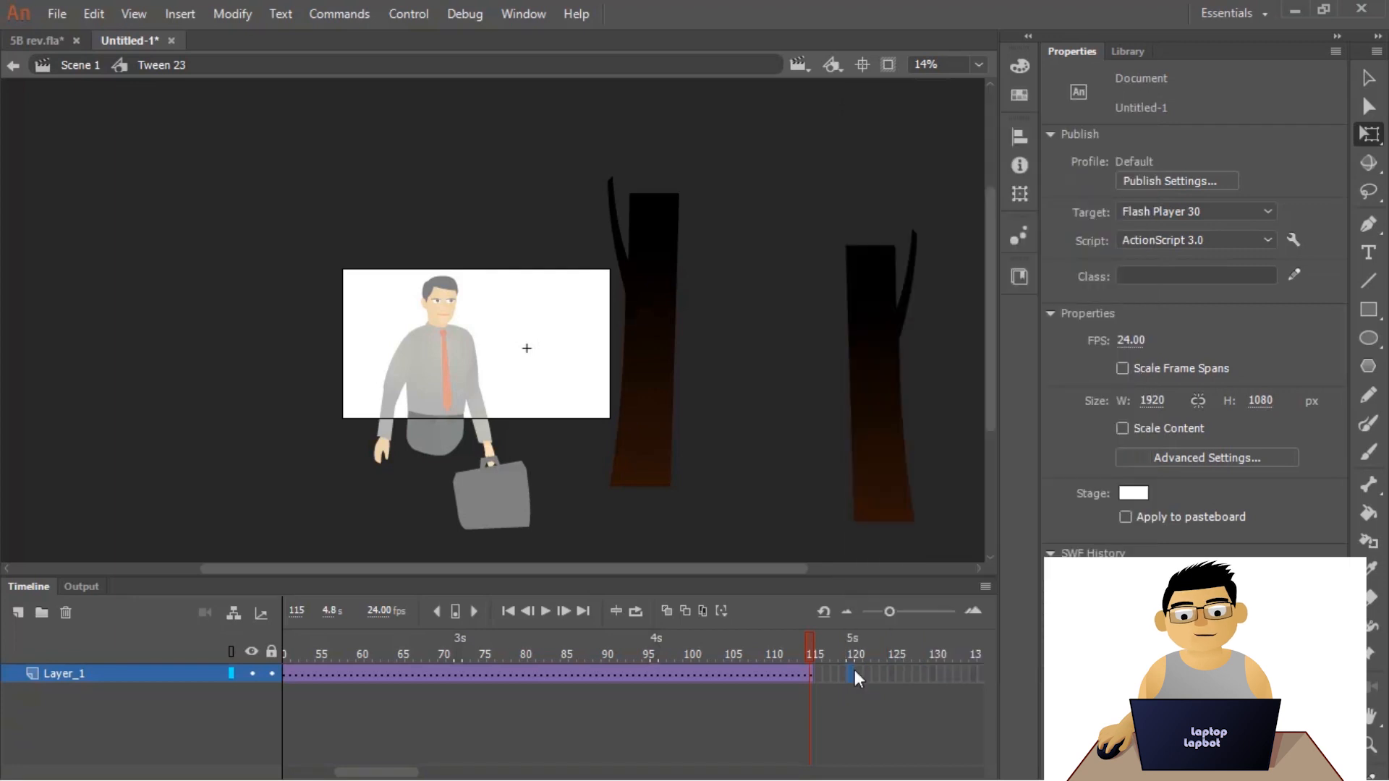
pyautogui.rightClick(852, 669)
pyautogui.click(1057, 242)
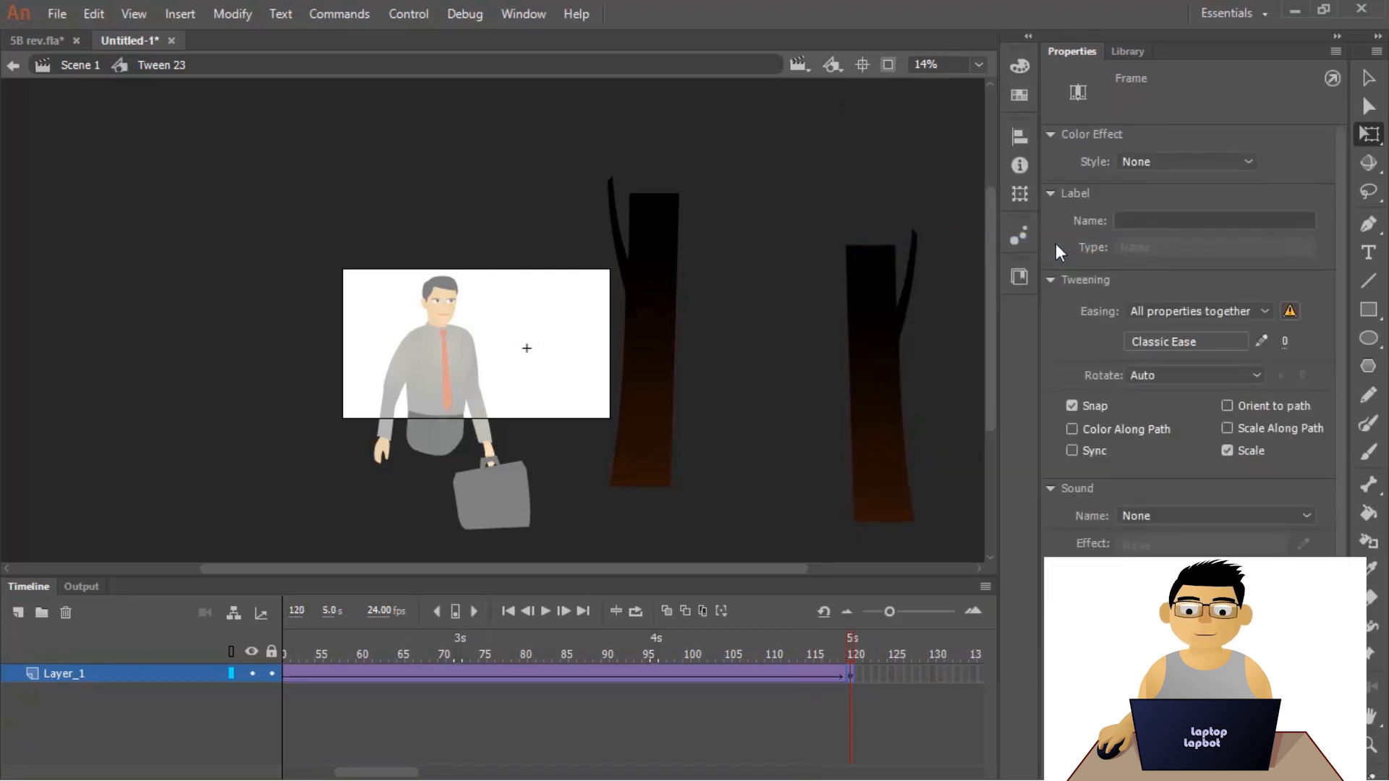
pyautogui.moveTo(879, 408); pyautogui.dragTo(302, 410)
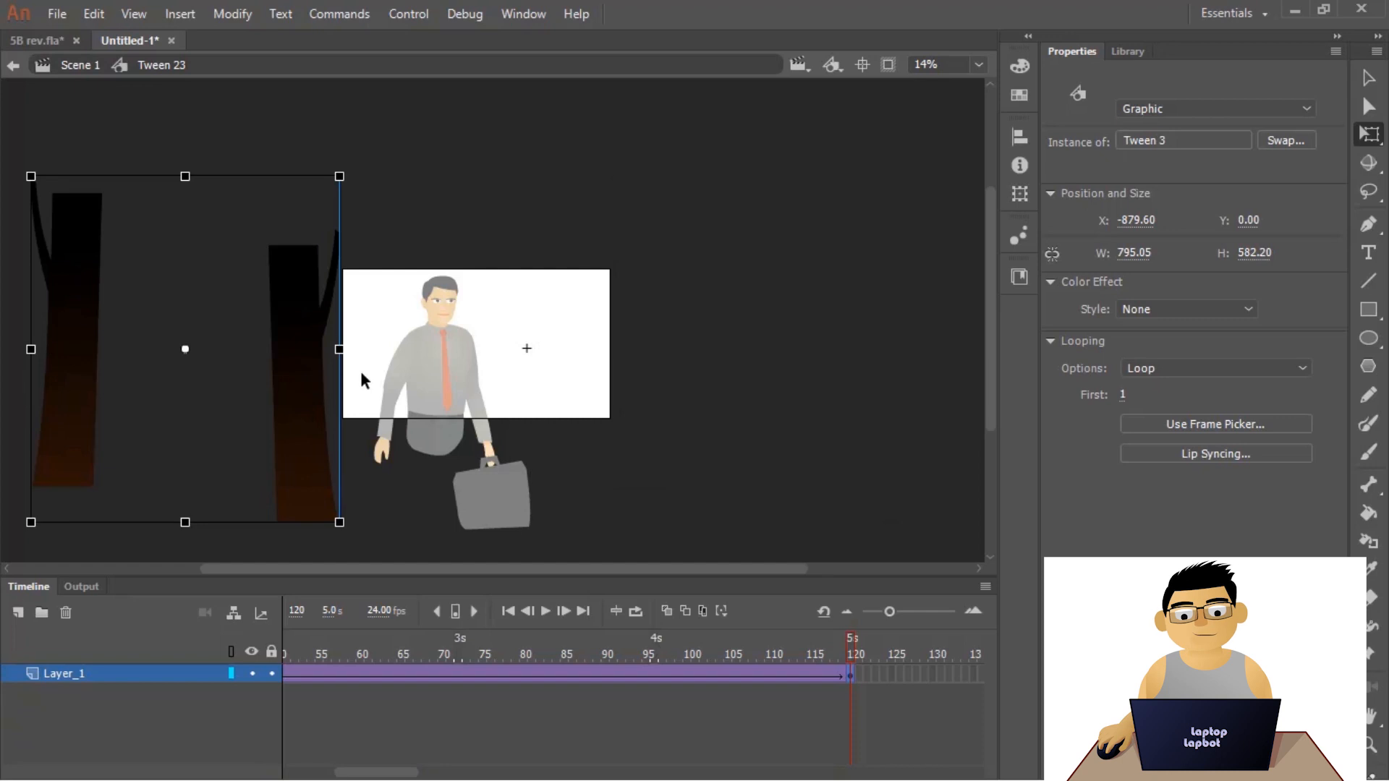
pyautogui.press('Return')
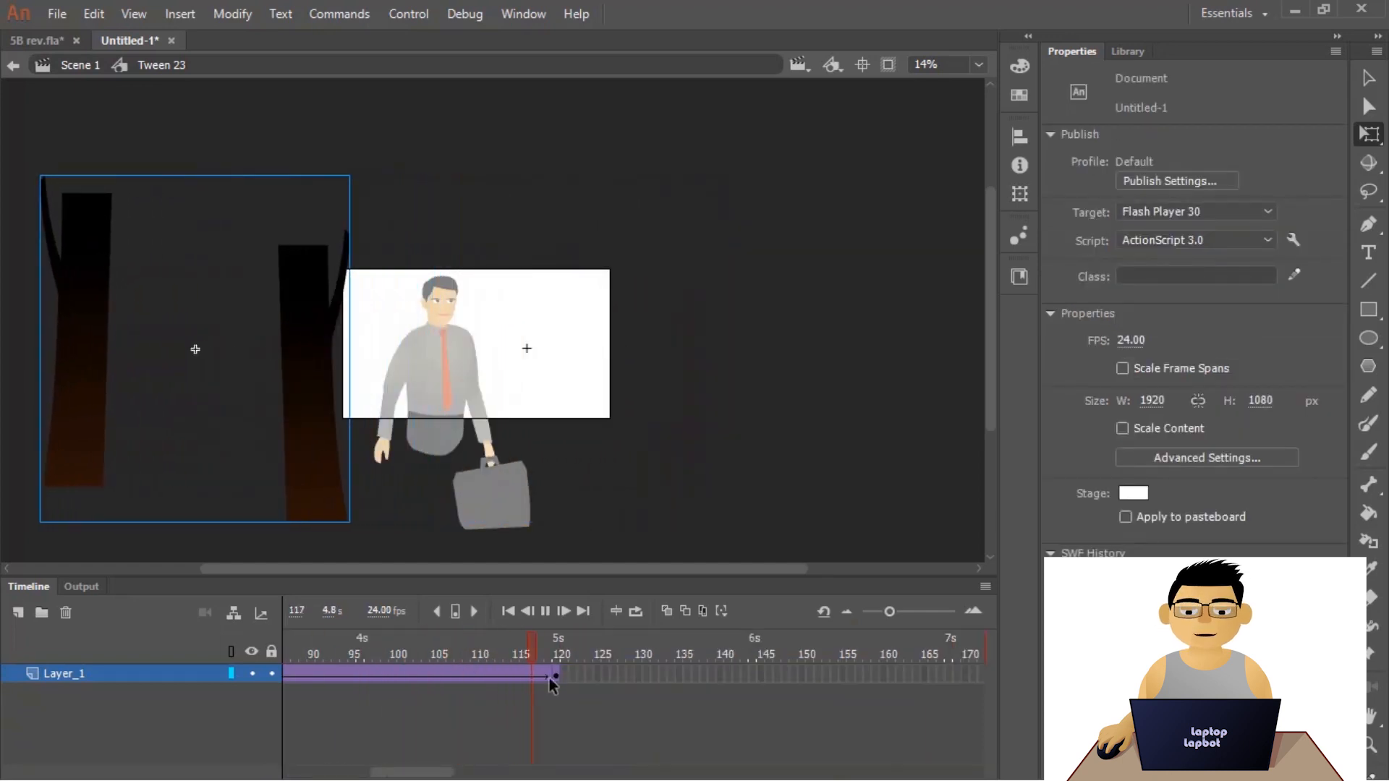
# - Try ending the tree tween at frame 96 by moving its end keyframe there and removing the frames beyond it
pyautogui.click(554, 676)
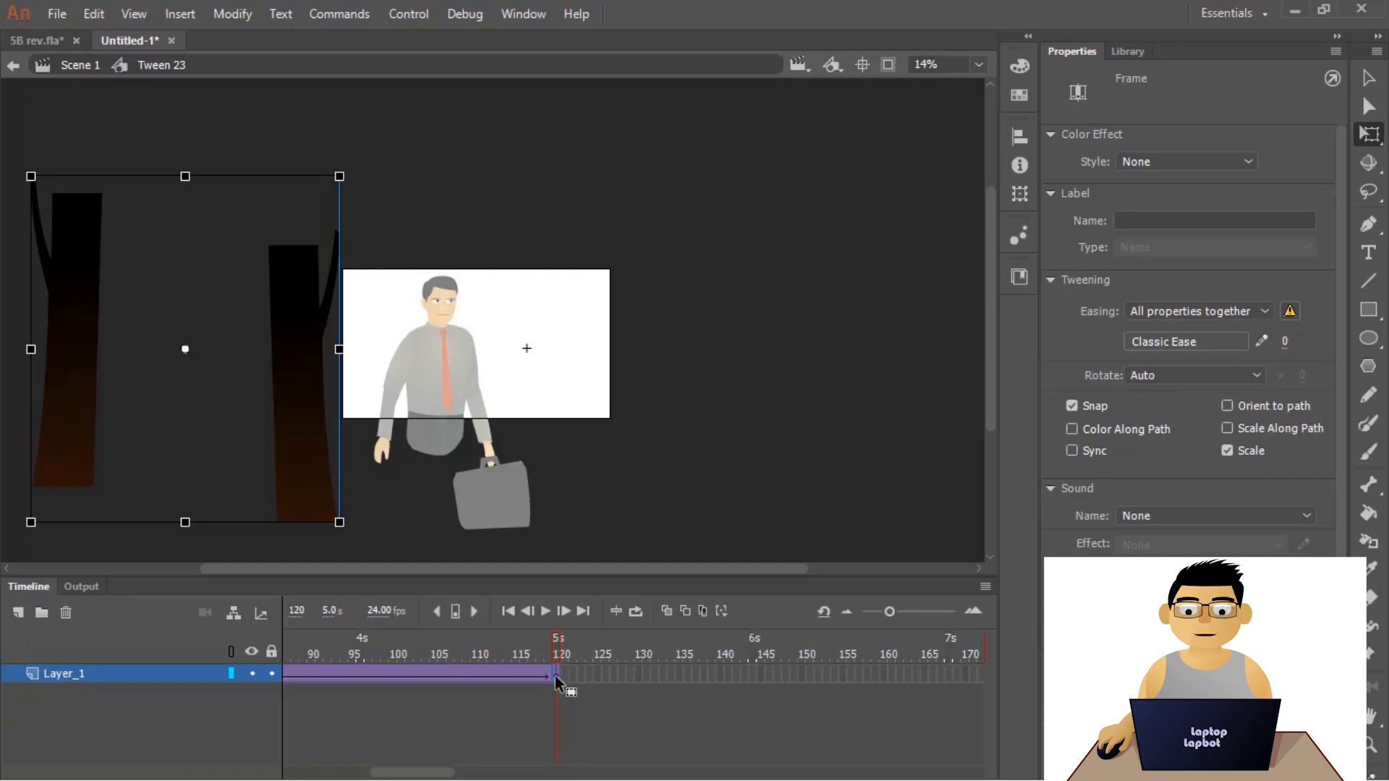
pyautogui.click(752, 674)
pyautogui.press('F6')
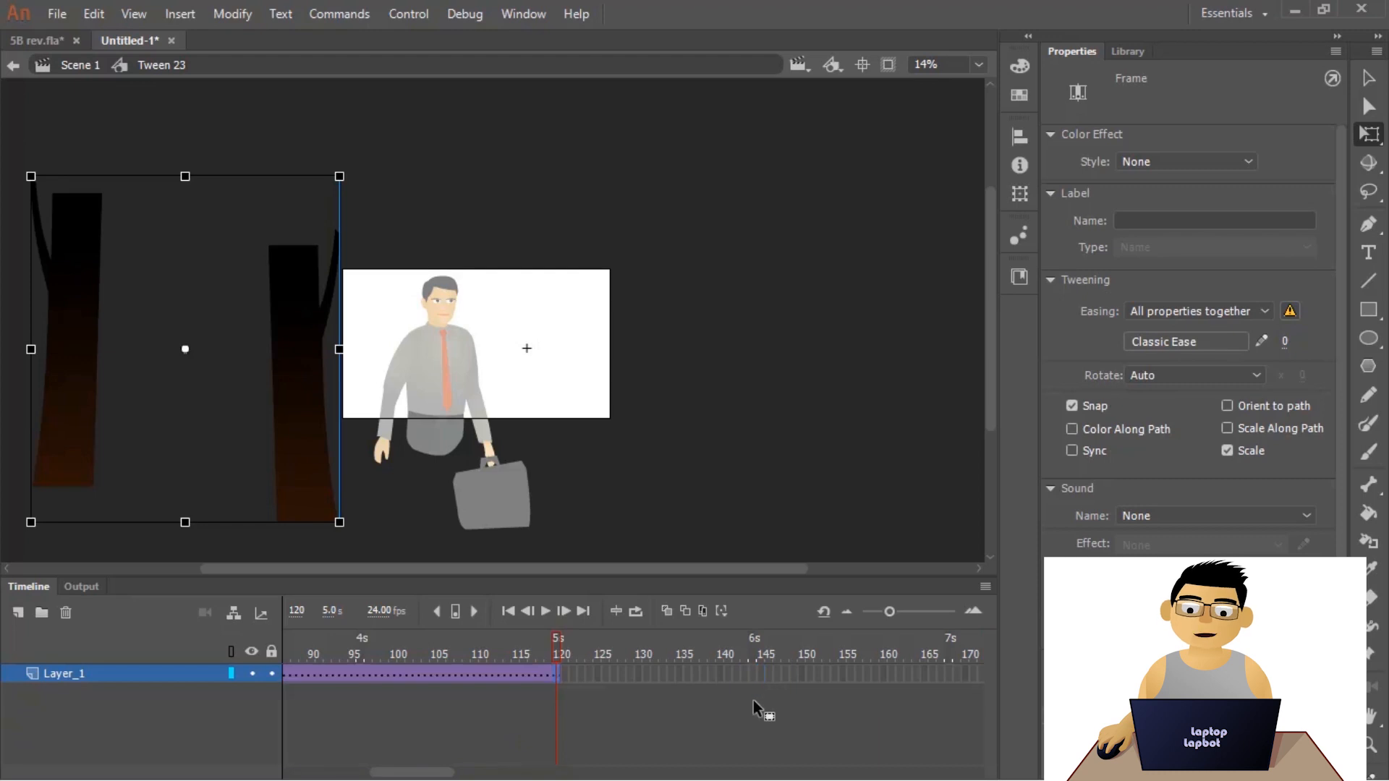
pyautogui.moveTo(723, 674); pyautogui.dragTo(358, 679)
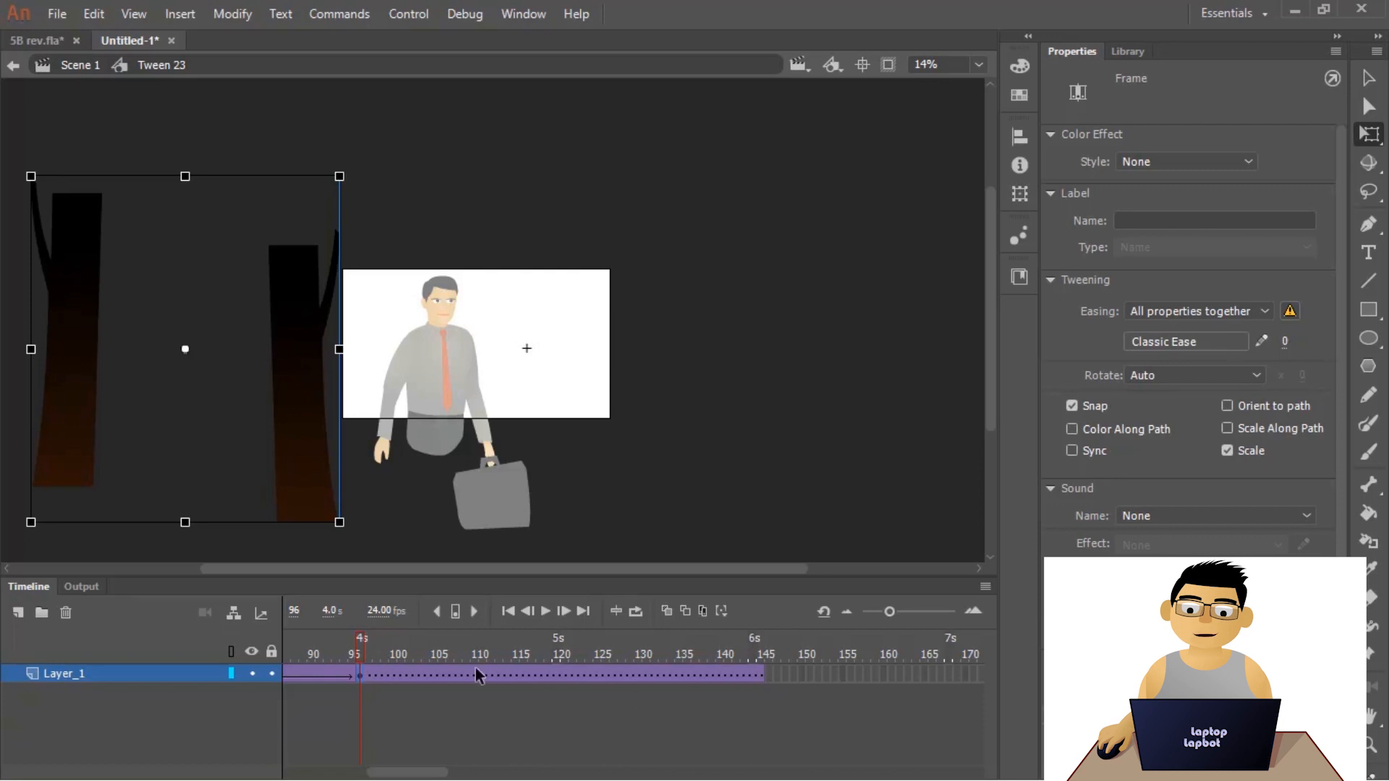
pyautogui.moveTo(369, 650); pyautogui.dragTo(945, 719)
pyautogui.rightClick(691, 675)
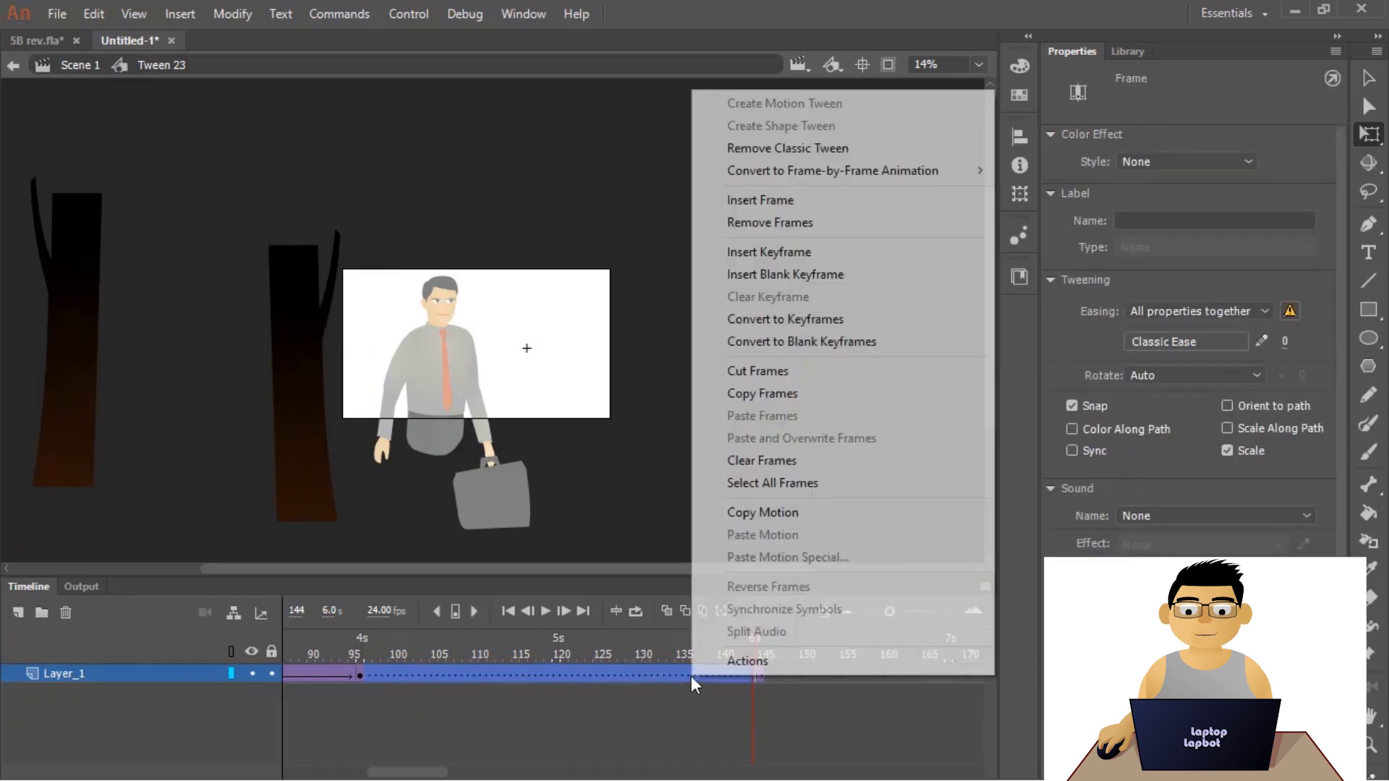
pyautogui.click(880, 223)
# - Put the tree tween's end keyframe back at frame 120
pyautogui.click(359, 674)
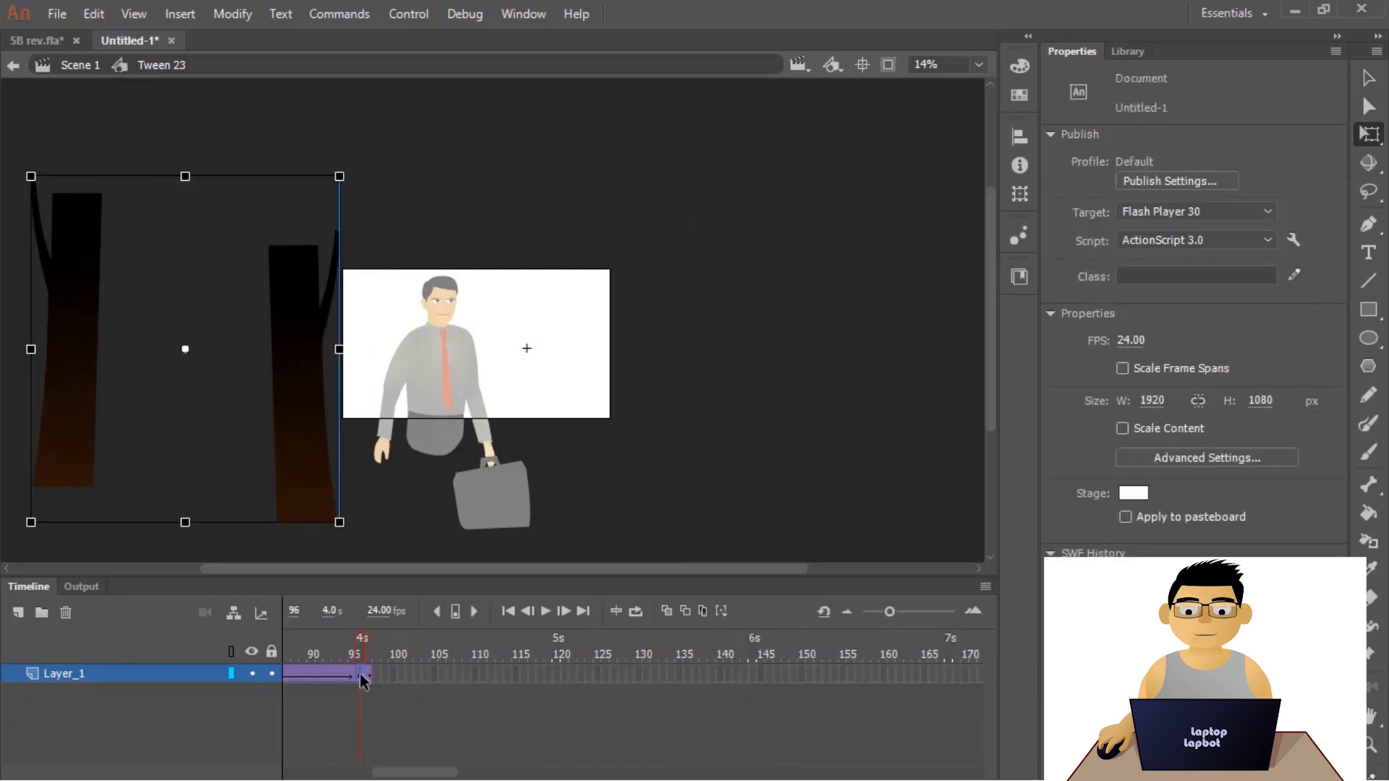
pyautogui.click(672, 675)
pyautogui.click(556, 674)
pyautogui.press('F5')
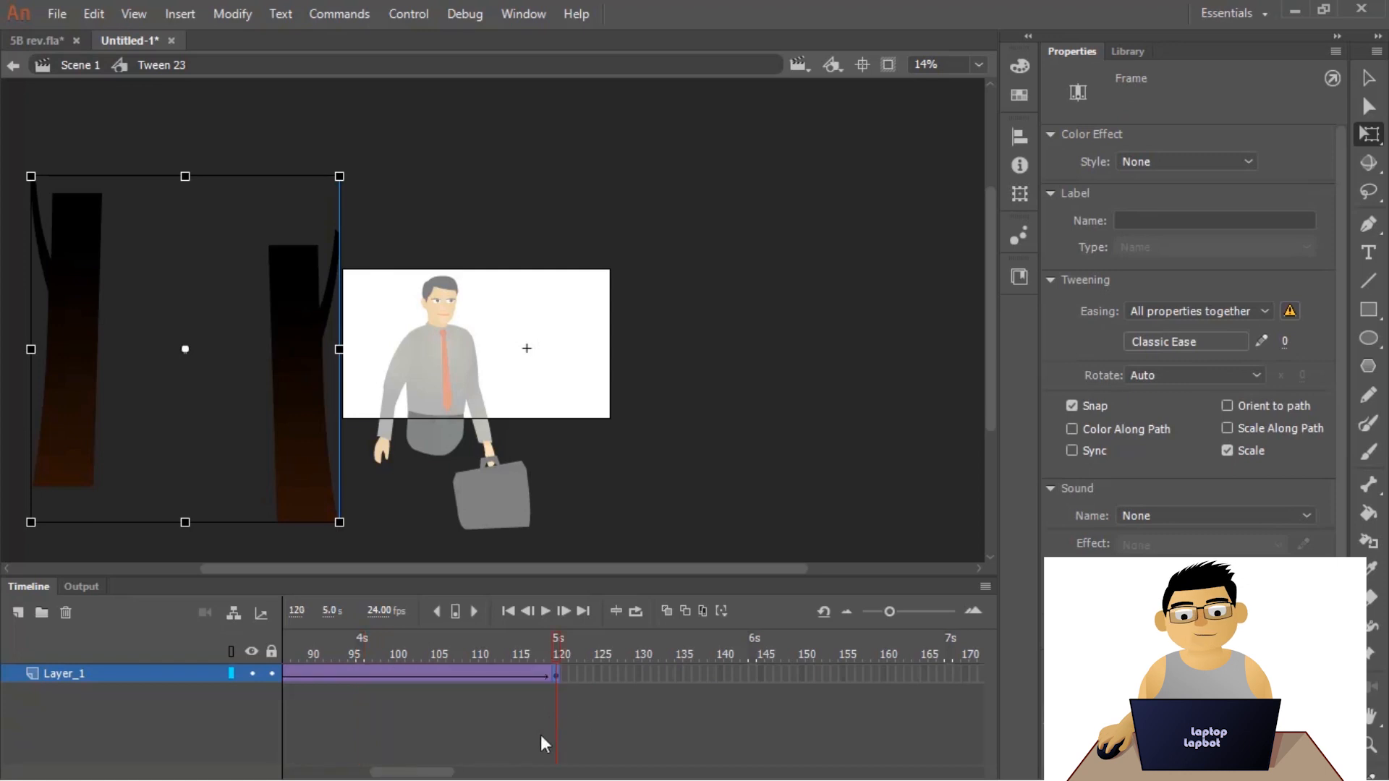
# - Return to Scene 1, show the Background layer and select its contents
pyautogui.click(80, 65)
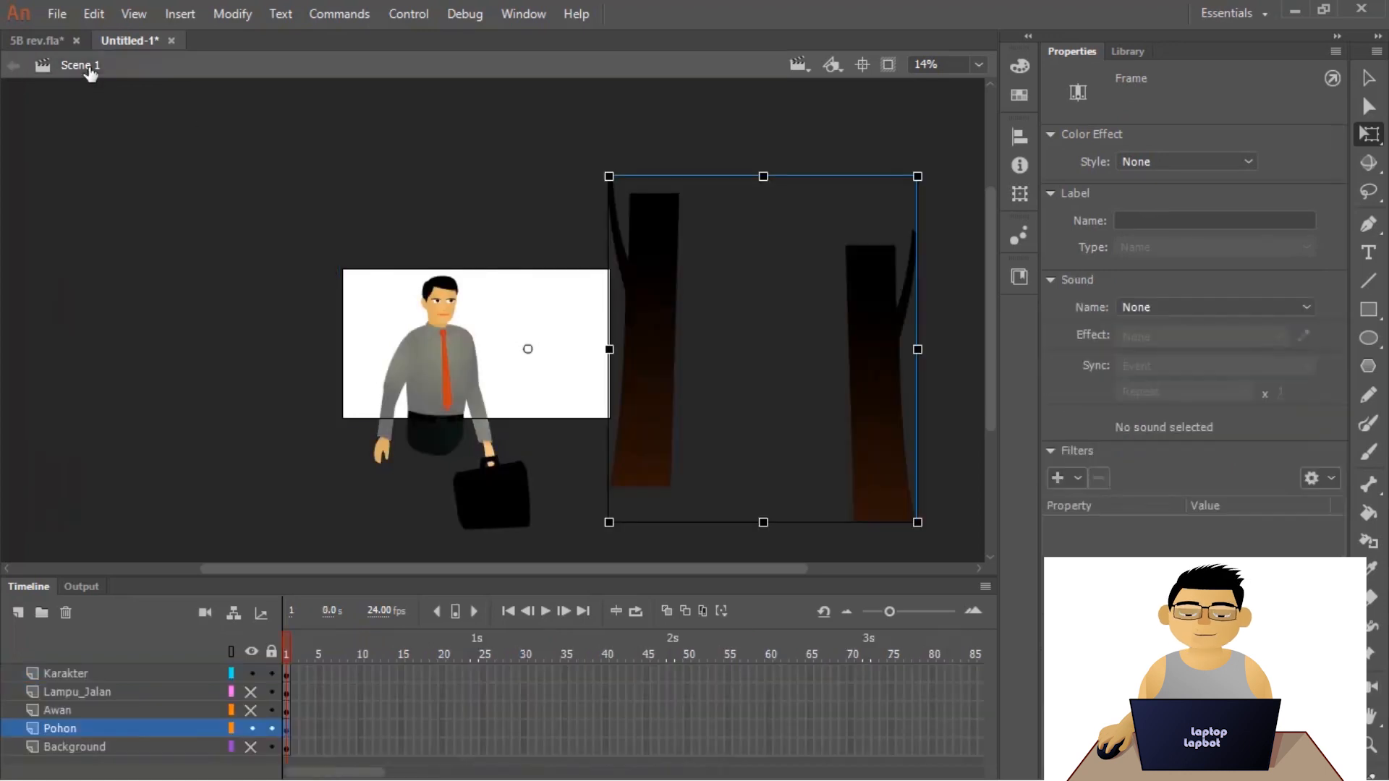
pyautogui.click(250, 745)
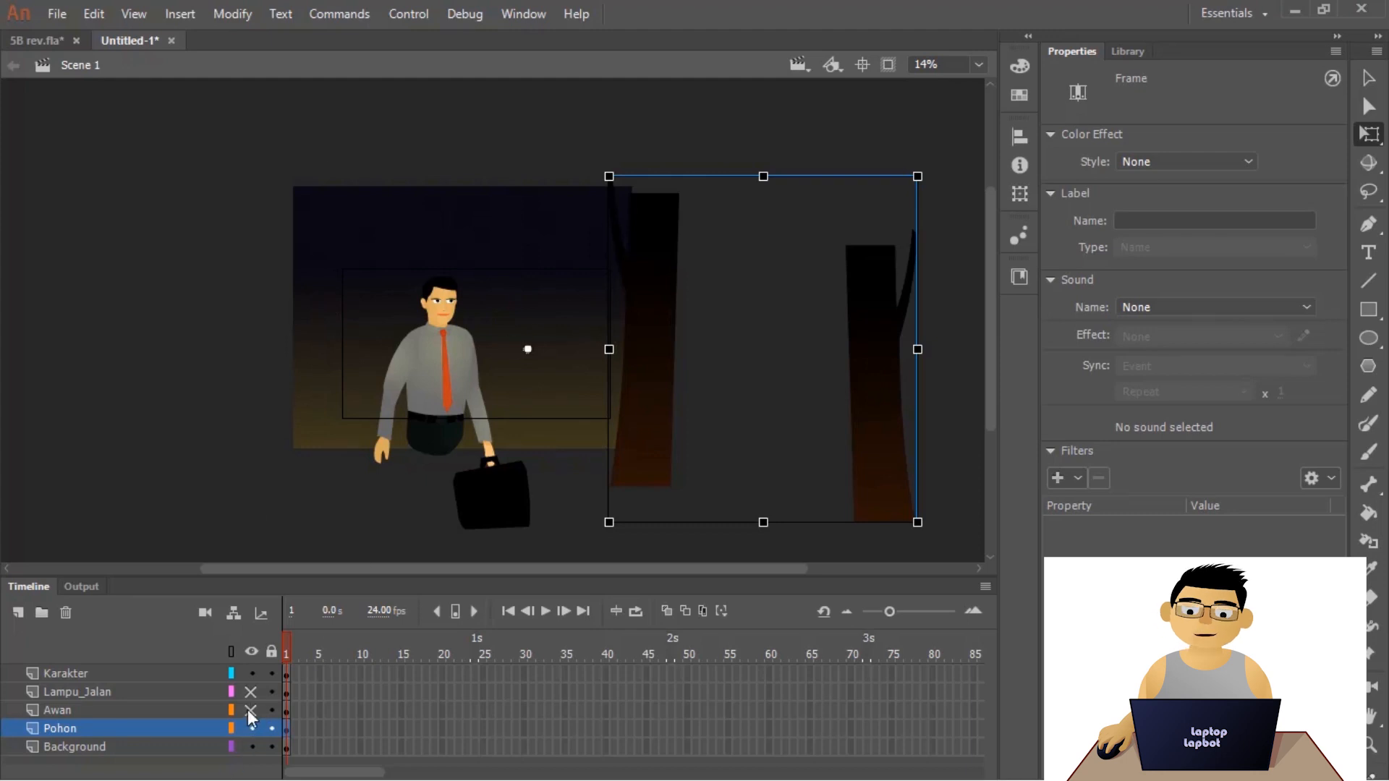
pyautogui.click(164, 749)
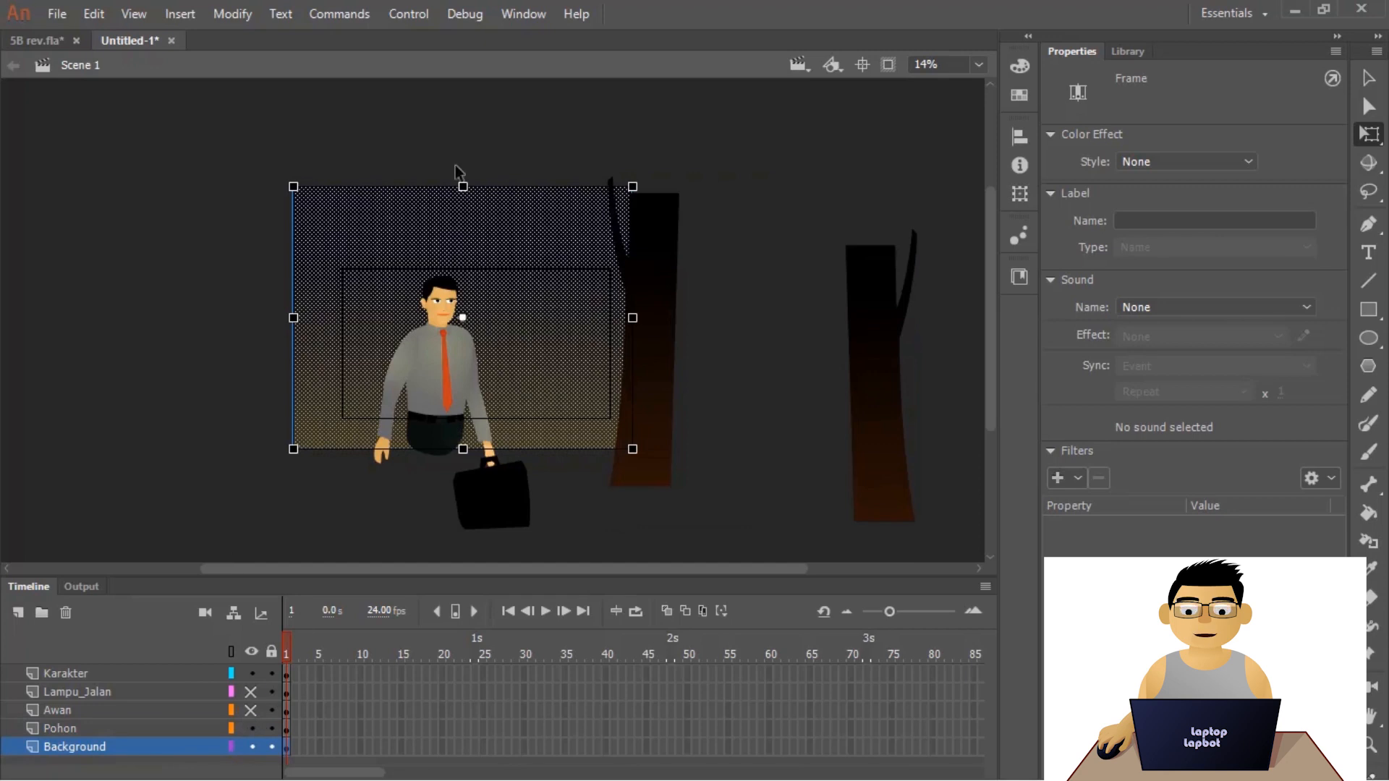
# - Examine the colours of the background shape's linear gradient fill
pyautogui.scroll(1, 405, 241)
pyautogui.press('v')
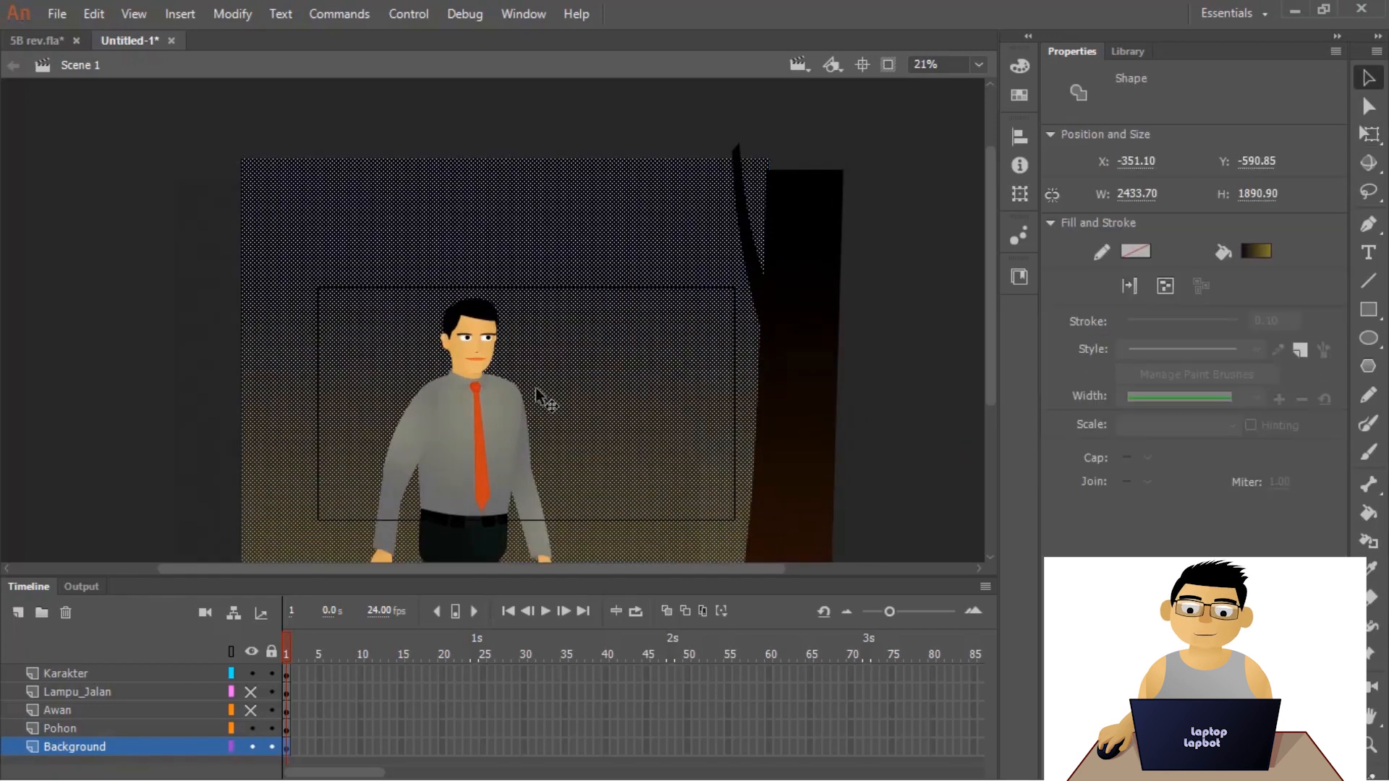
pyautogui.moveTo(535, 387); pyautogui.dragTo(588, 403)
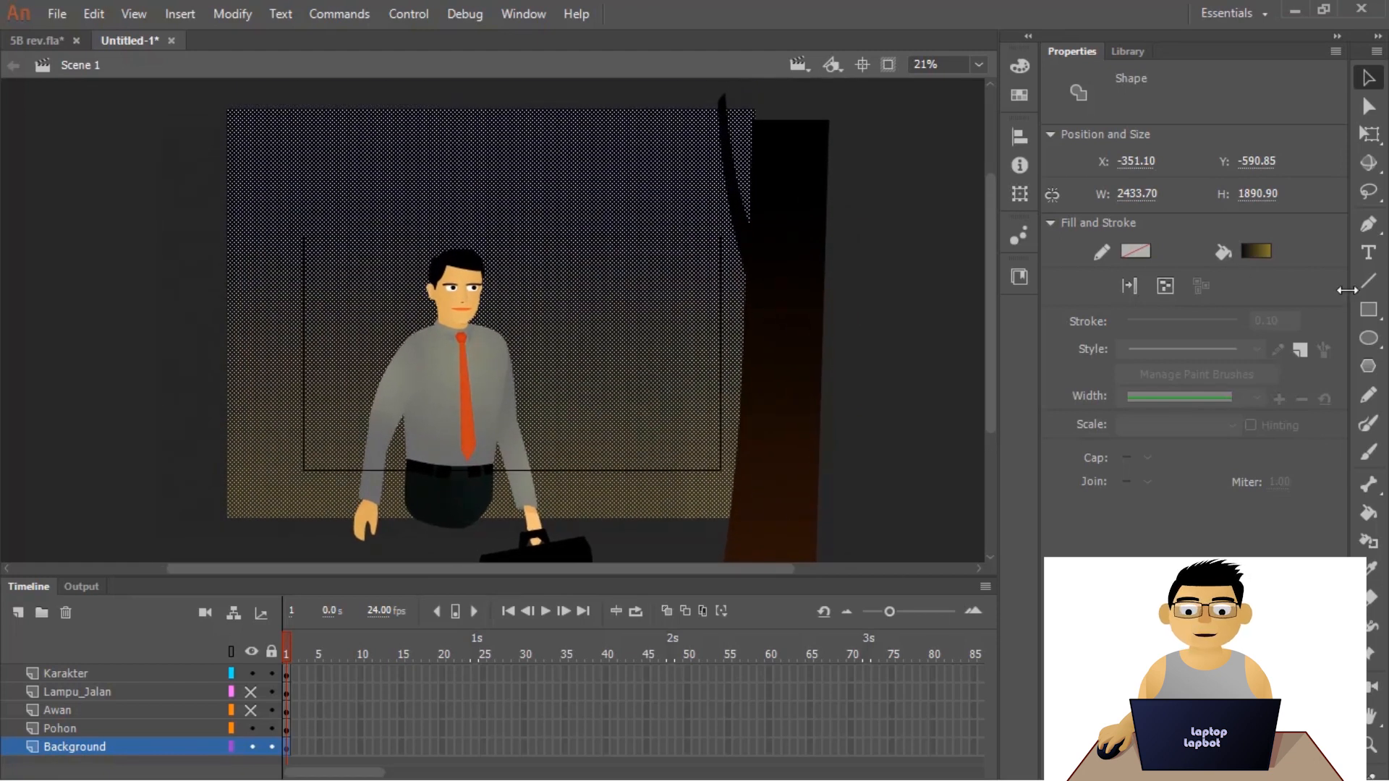
pyautogui.click(1023, 86)
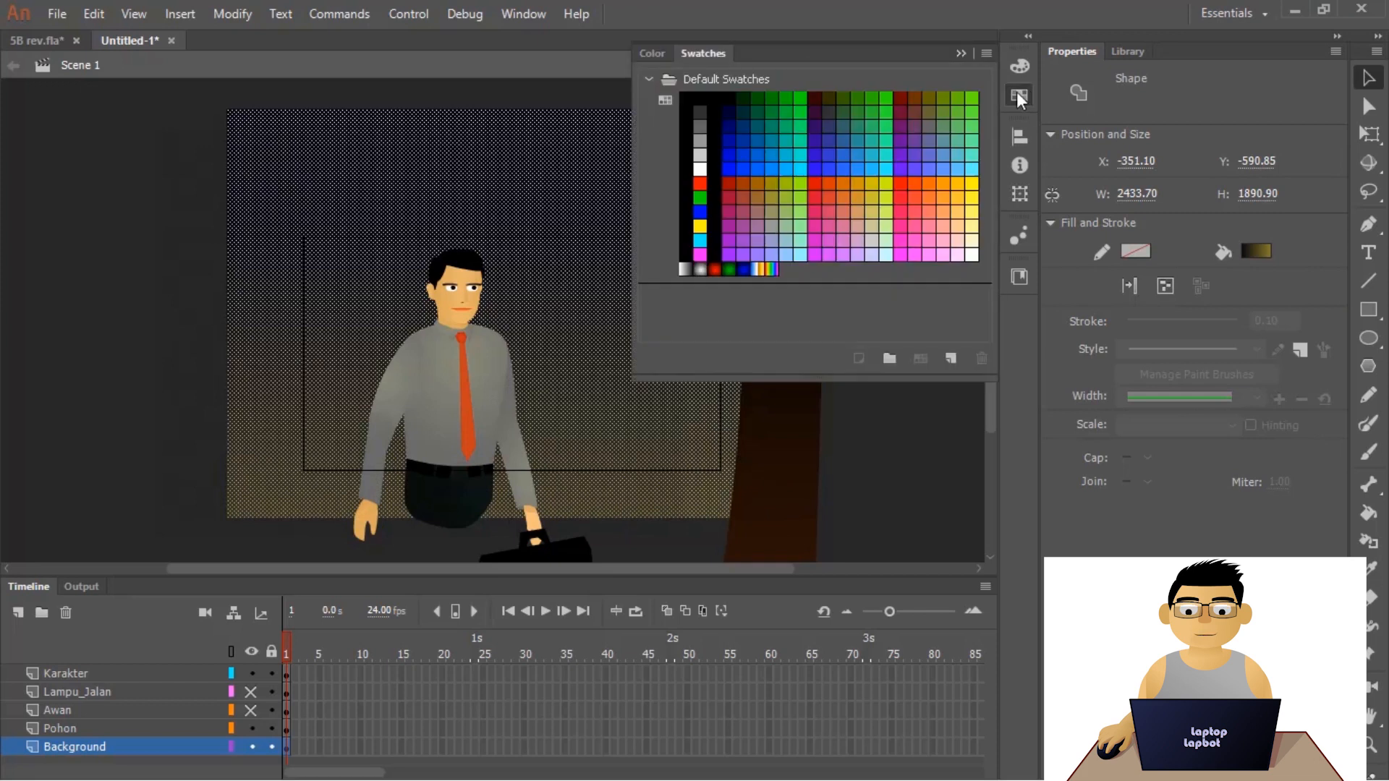
pyautogui.click(1019, 67)
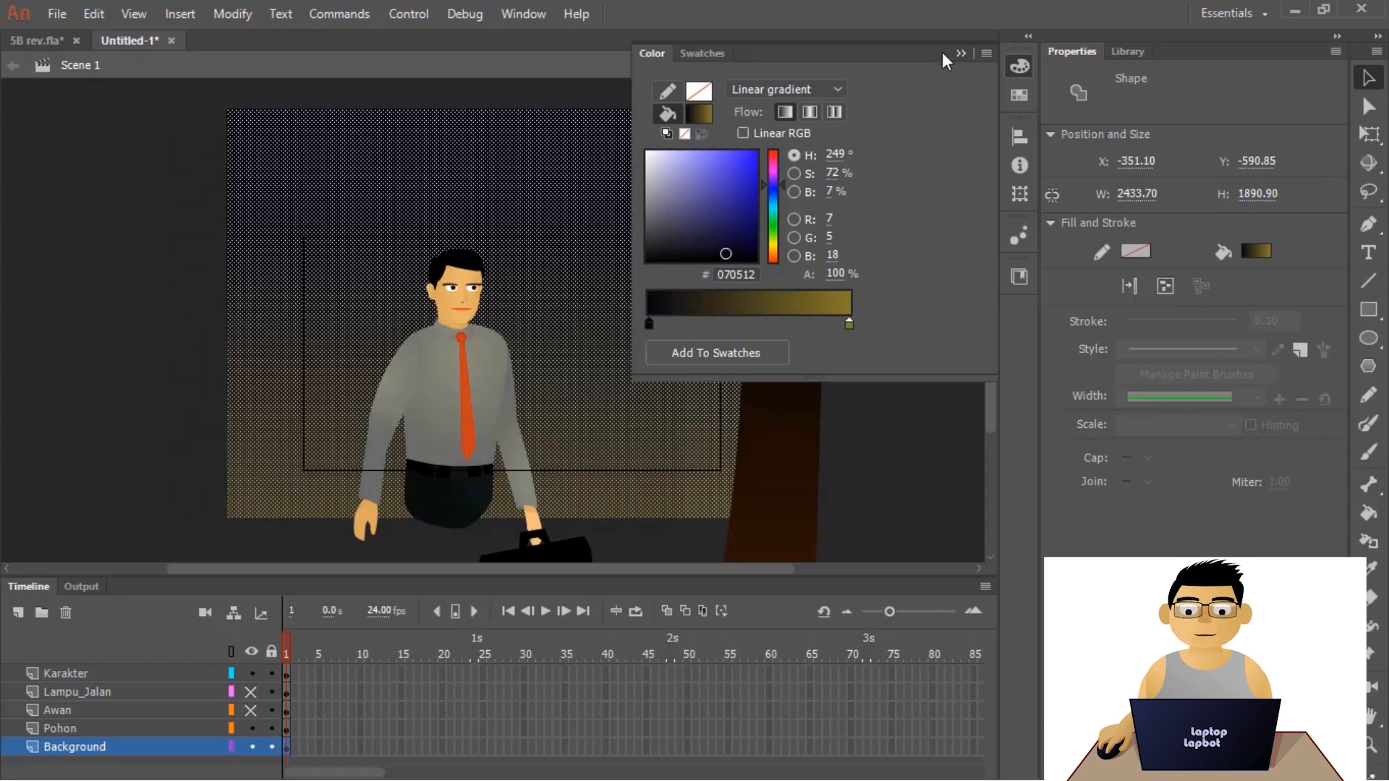
pyautogui.click(961, 54)
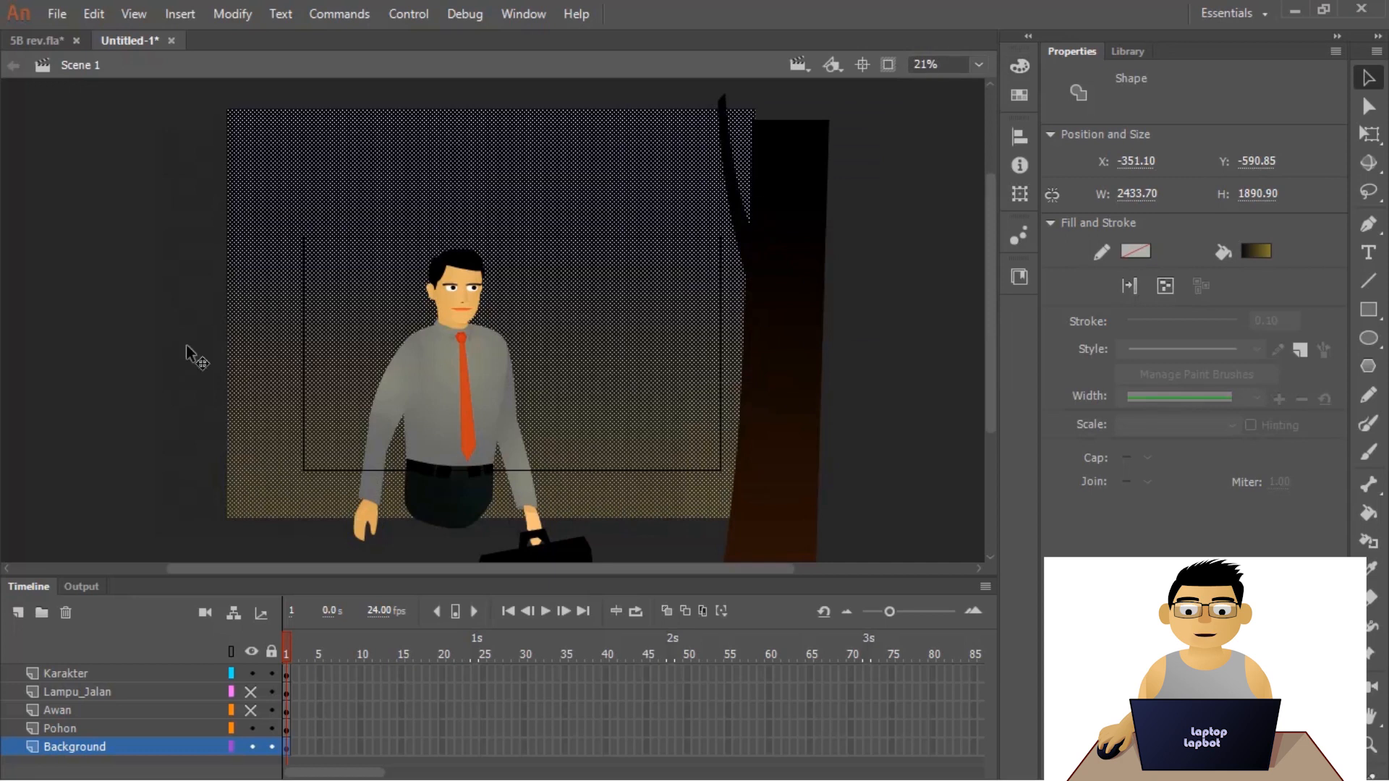
# - Deselect the background, show the Lampu_Jalan and Awan layers, and test the movie to check the whole scene
pyautogui.click(152, 402)
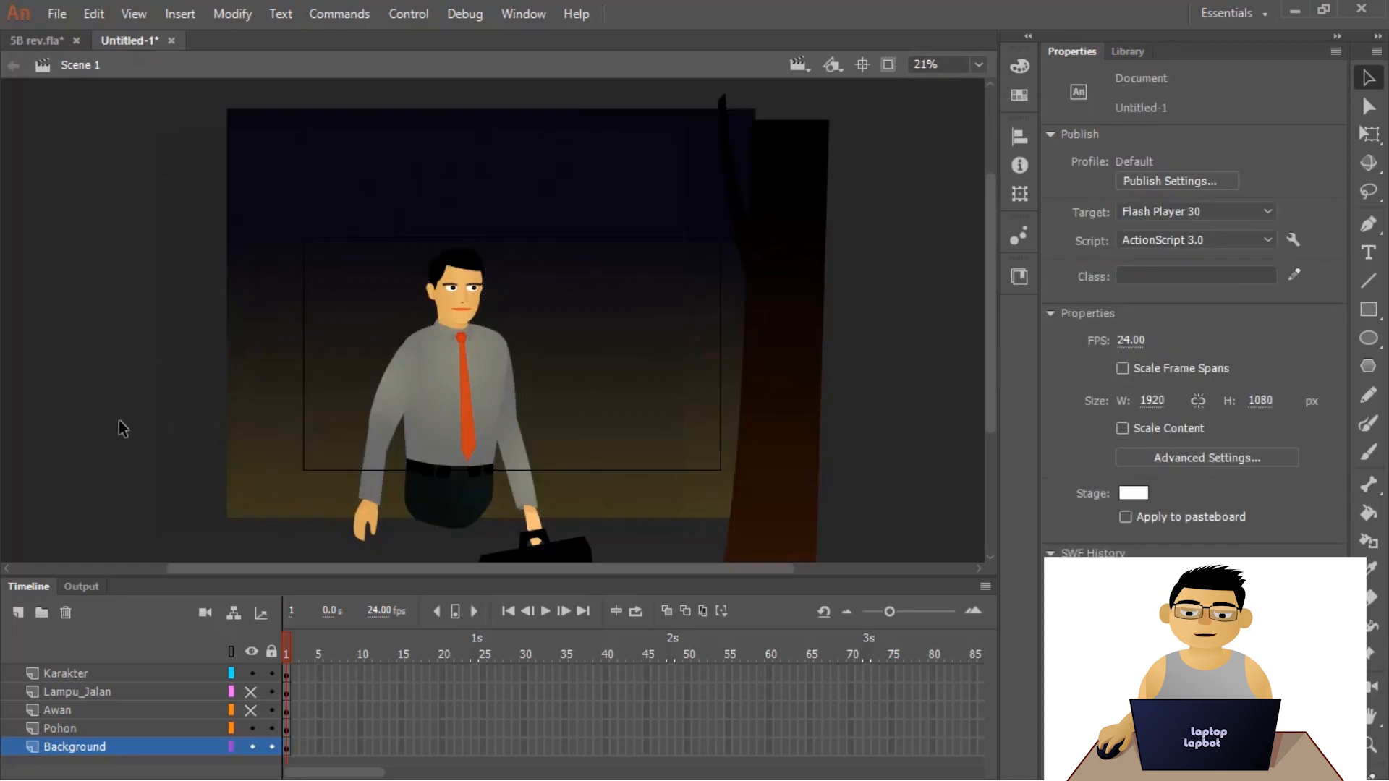
pyautogui.click(119, 421)
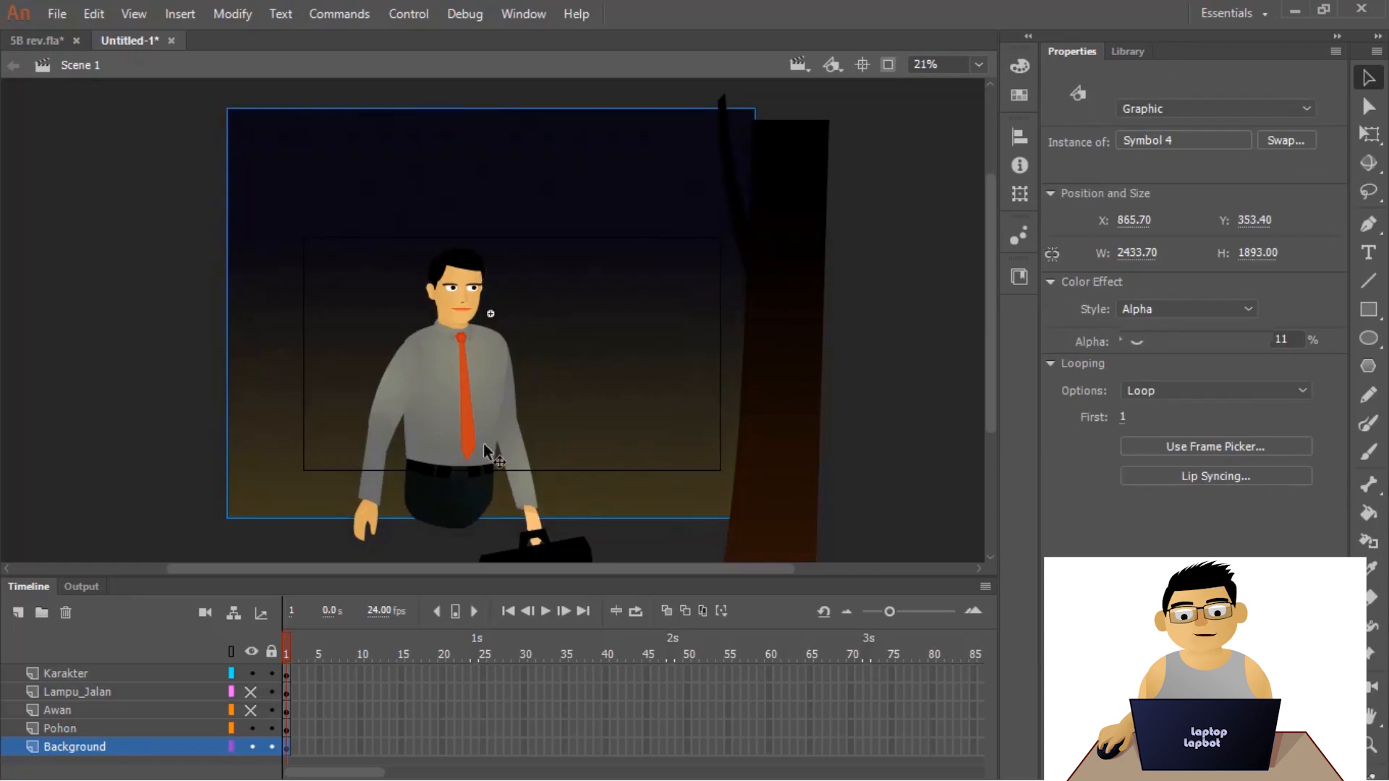
pyautogui.hotkey('ctrl', 'shift', 'a')
pyautogui.scroll(8, 641, 469)
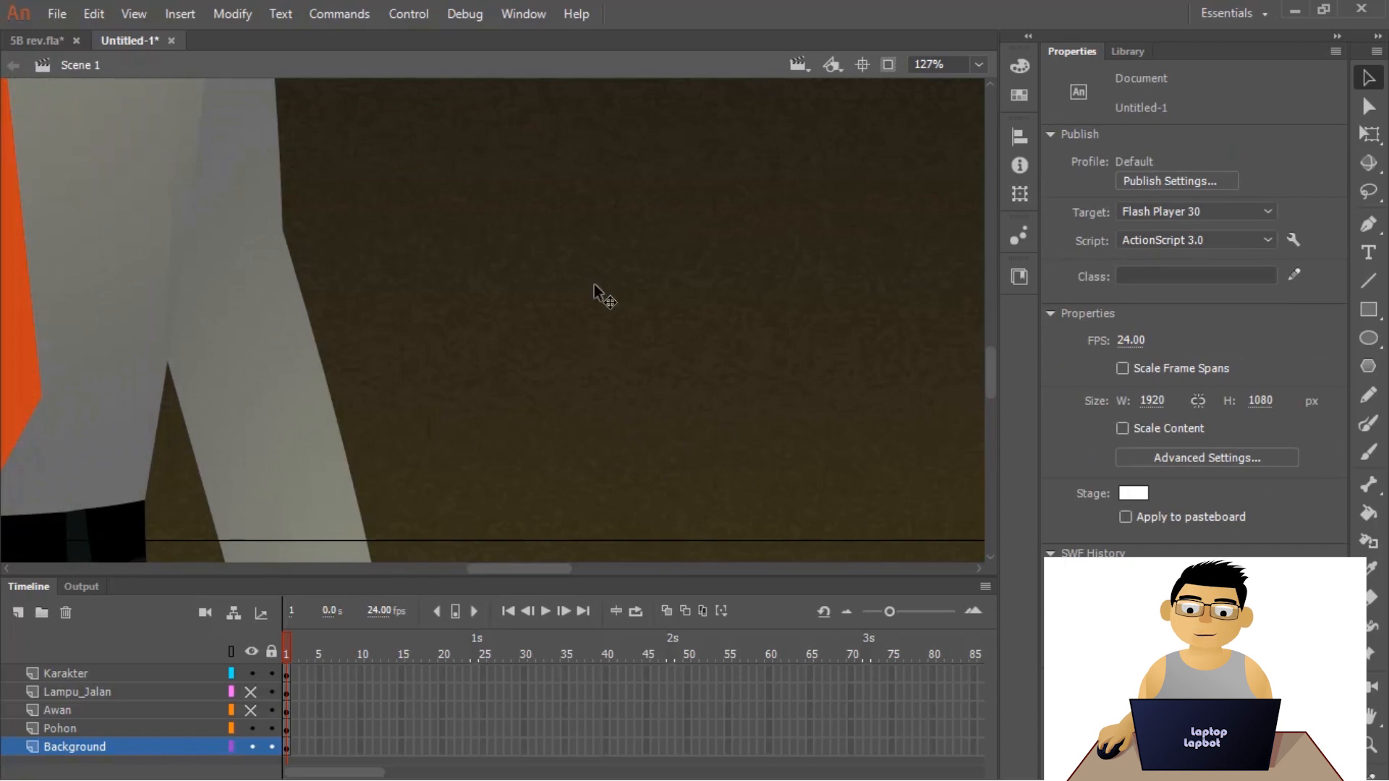
pyautogui.scroll(-7, 512, 301)
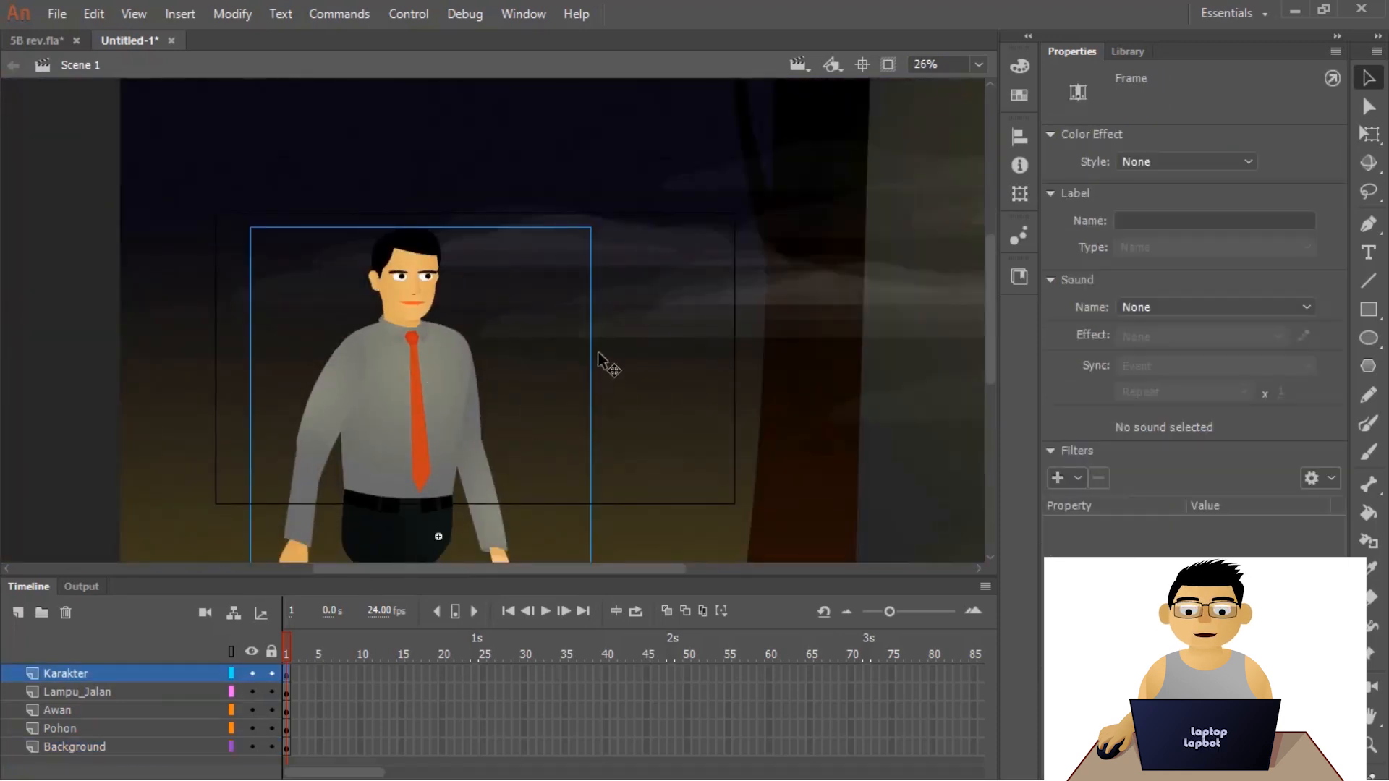
pyautogui.scroll(-3, 597, 353)
pyautogui.scroll(2, 597, 352)
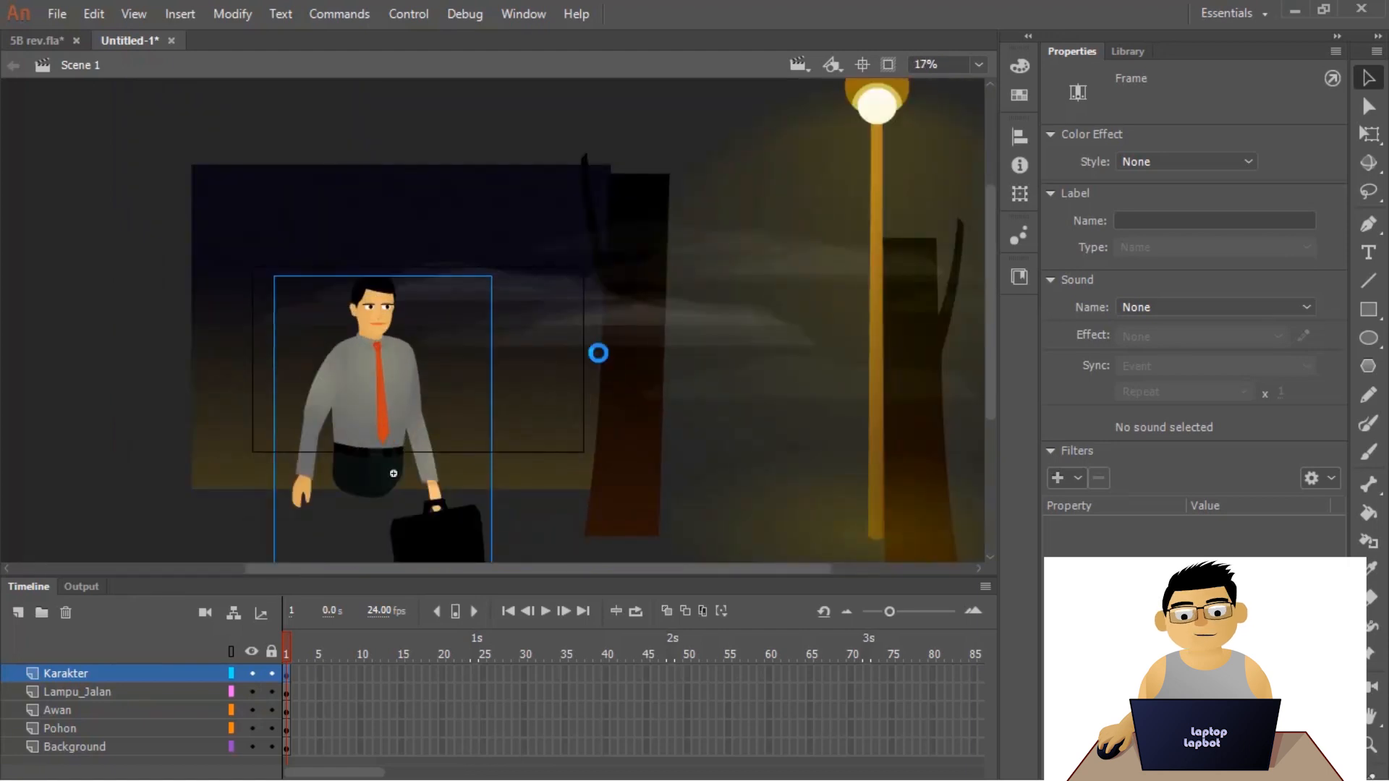
pyautogui.hotkey('ctrl', 'Return')
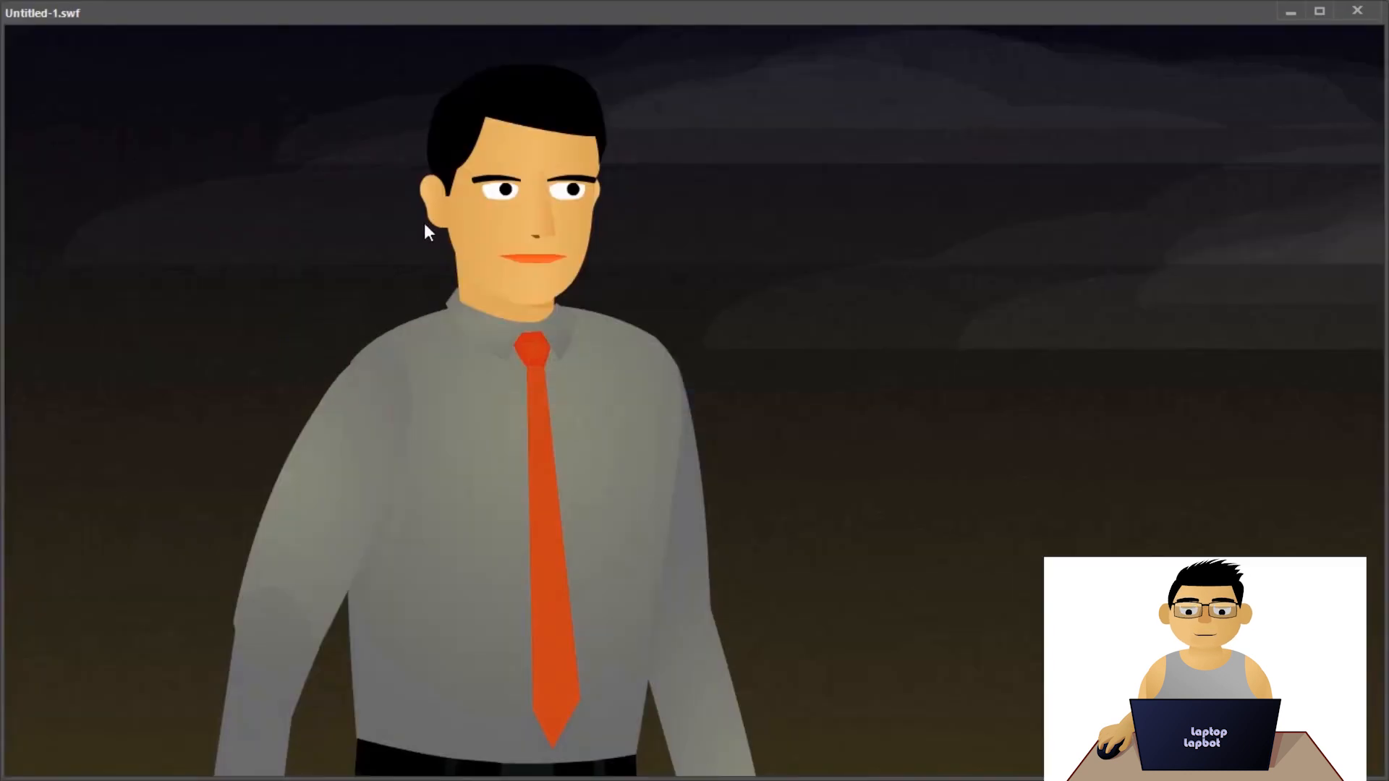
pyautogui.click(1356, 12)
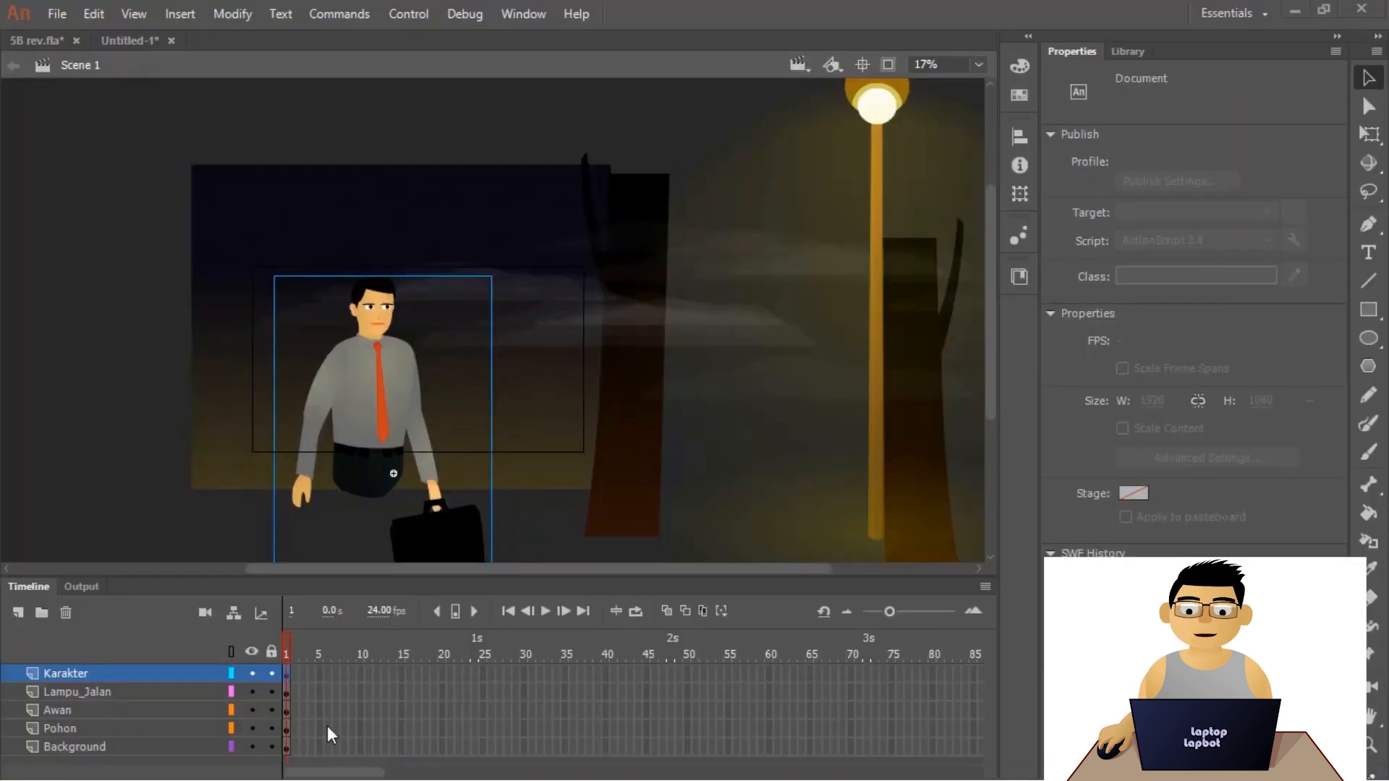
# - Extend all five layers of the main timeline to frame 240 and test the movie
pyautogui.click(288, 703)
pyautogui.click(313, 677)
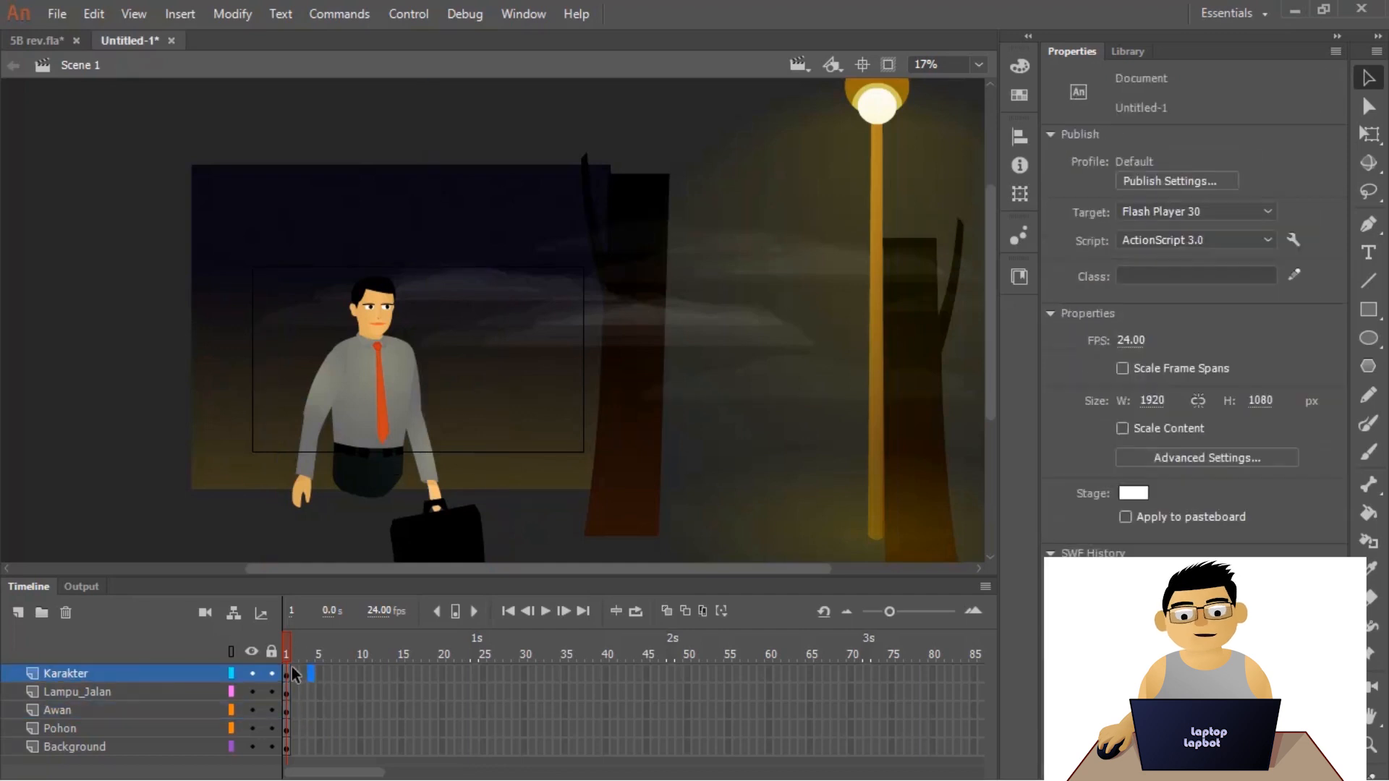
pyautogui.click(288, 678)
pyautogui.click(299, 654)
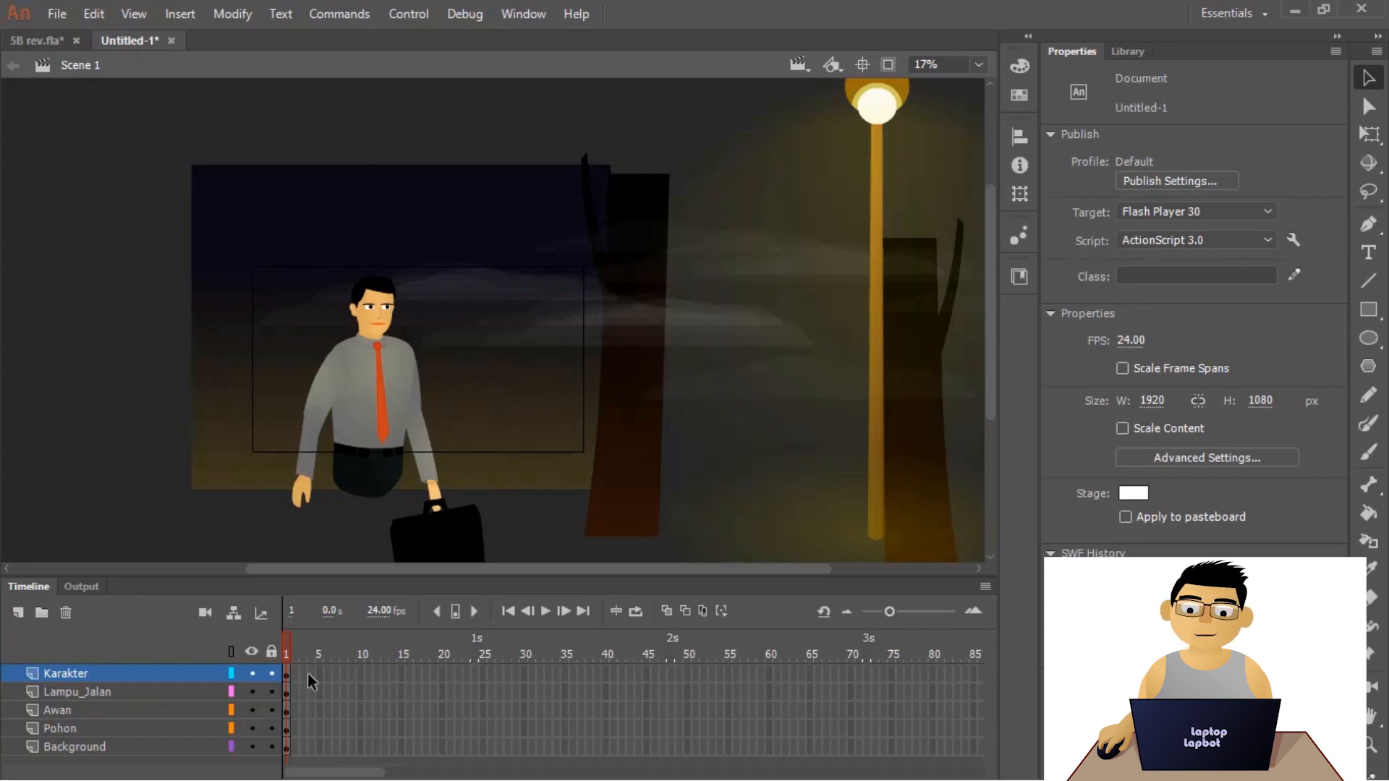
pyautogui.moveTo(310, 672); pyautogui.dragTo(770, 770)
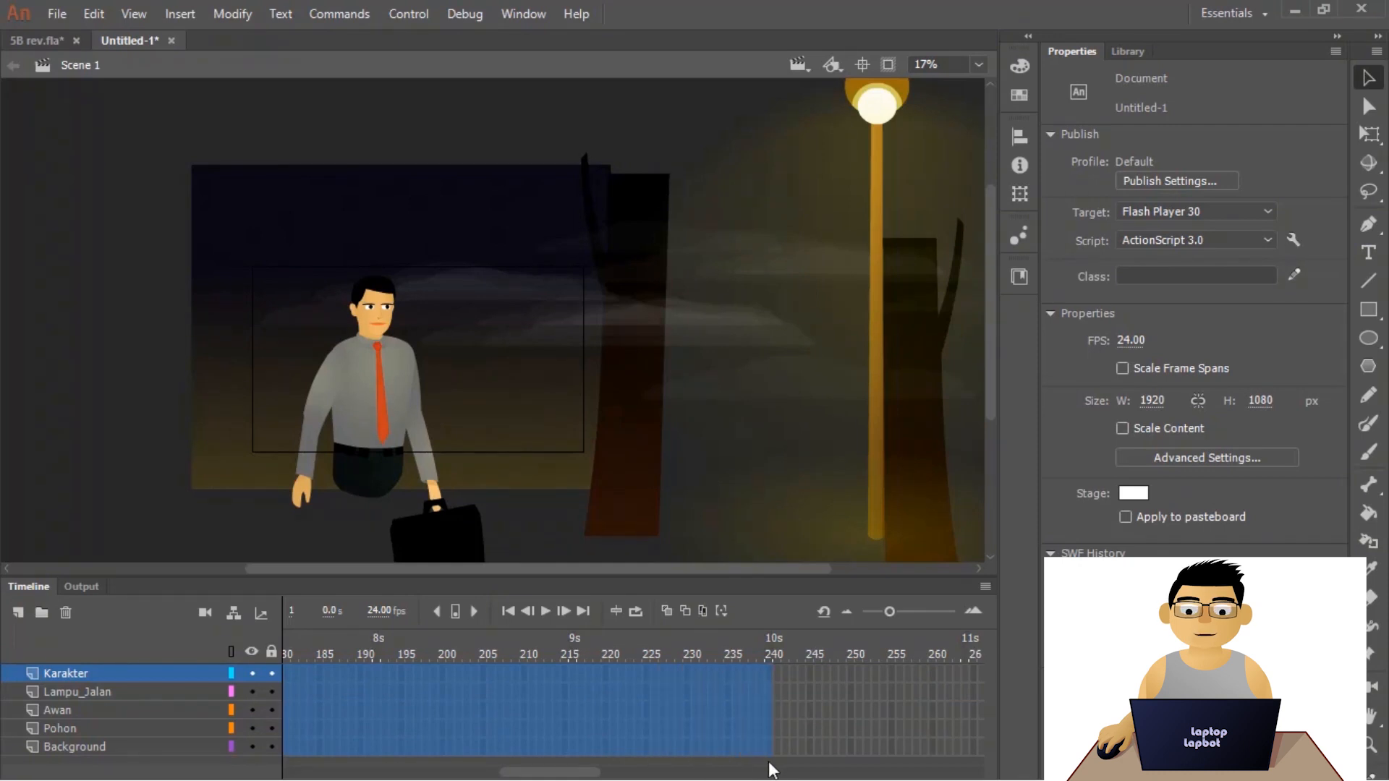
pyautogui.moveTo(753, 630); pyautogui.dragTo(774, 643)
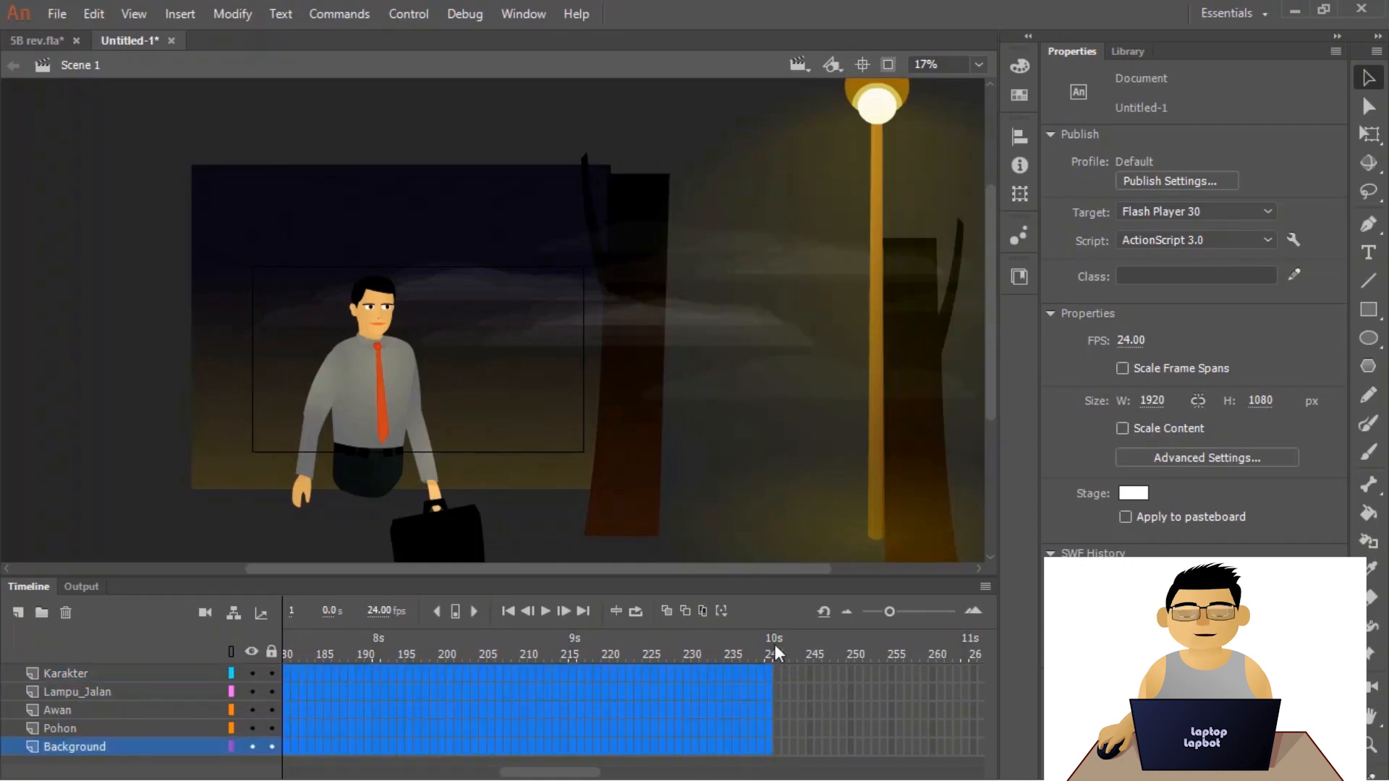
pyautogui.rightClick(757, 677)
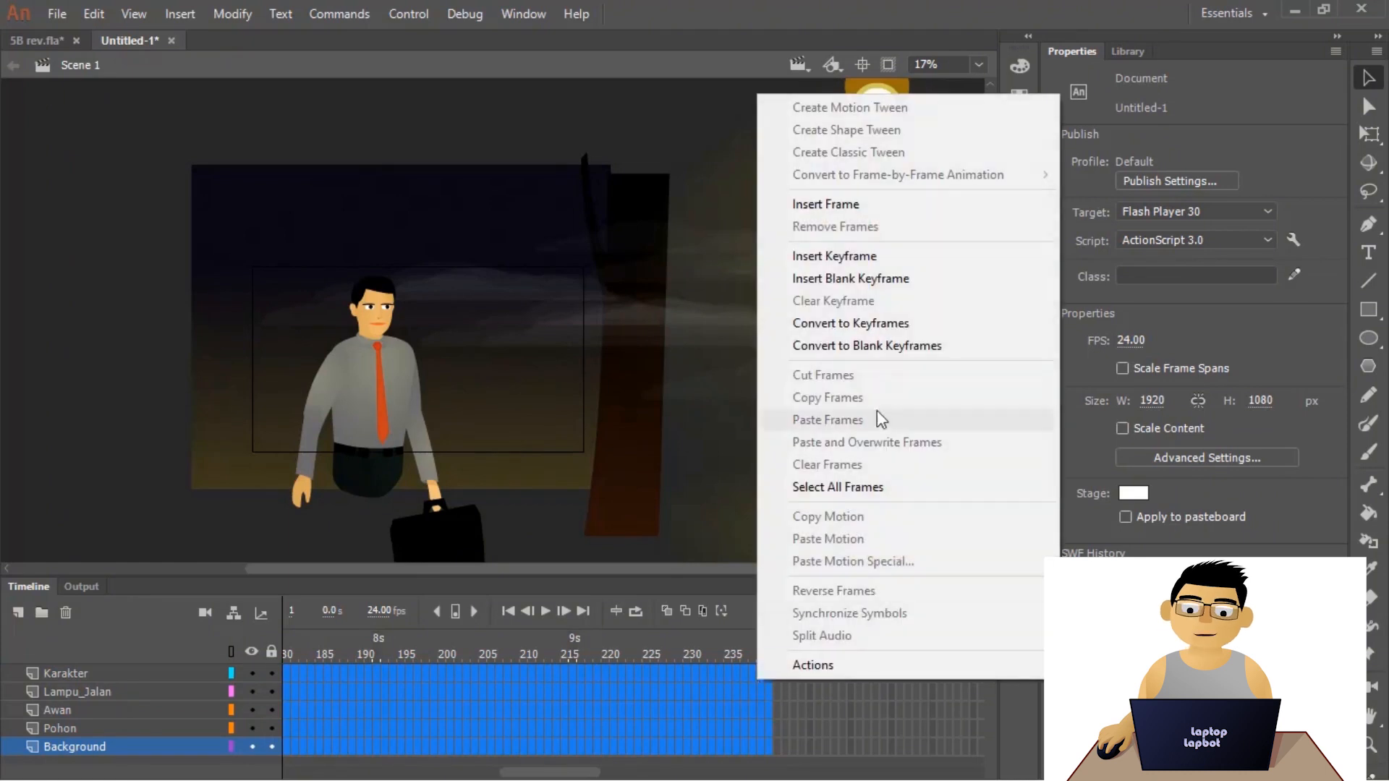
pyautogui.click(934, 209)
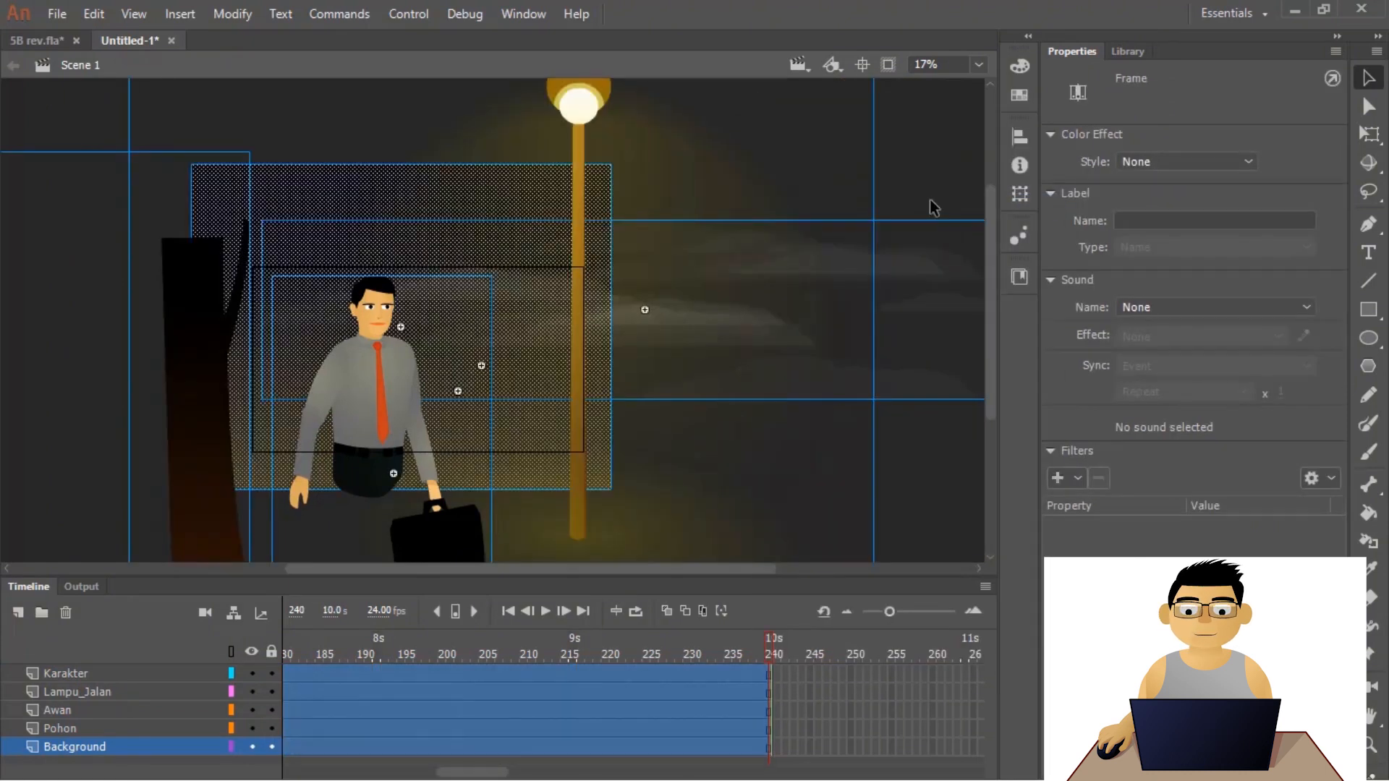
pyautogui.hotkey('ctrl', 'Return')
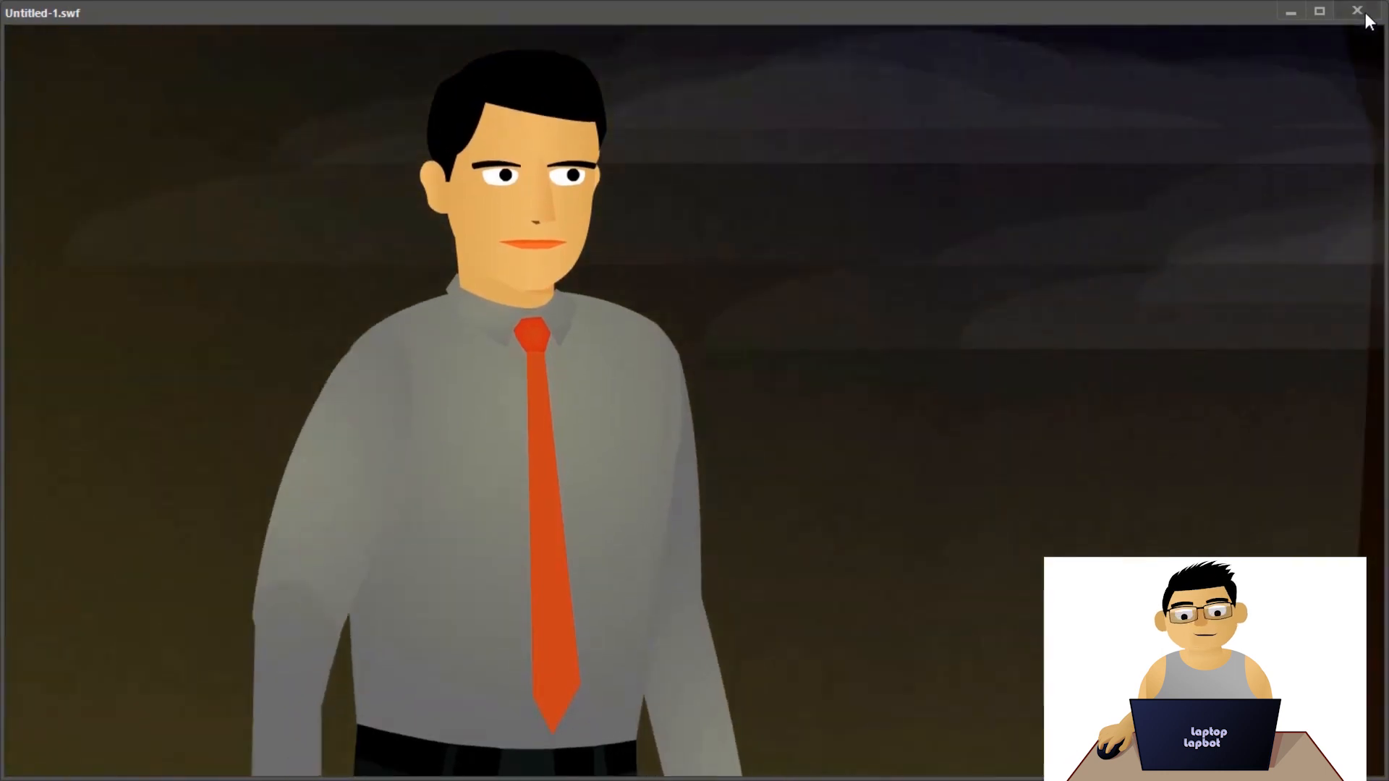
pyautogui.click(1357, 11)
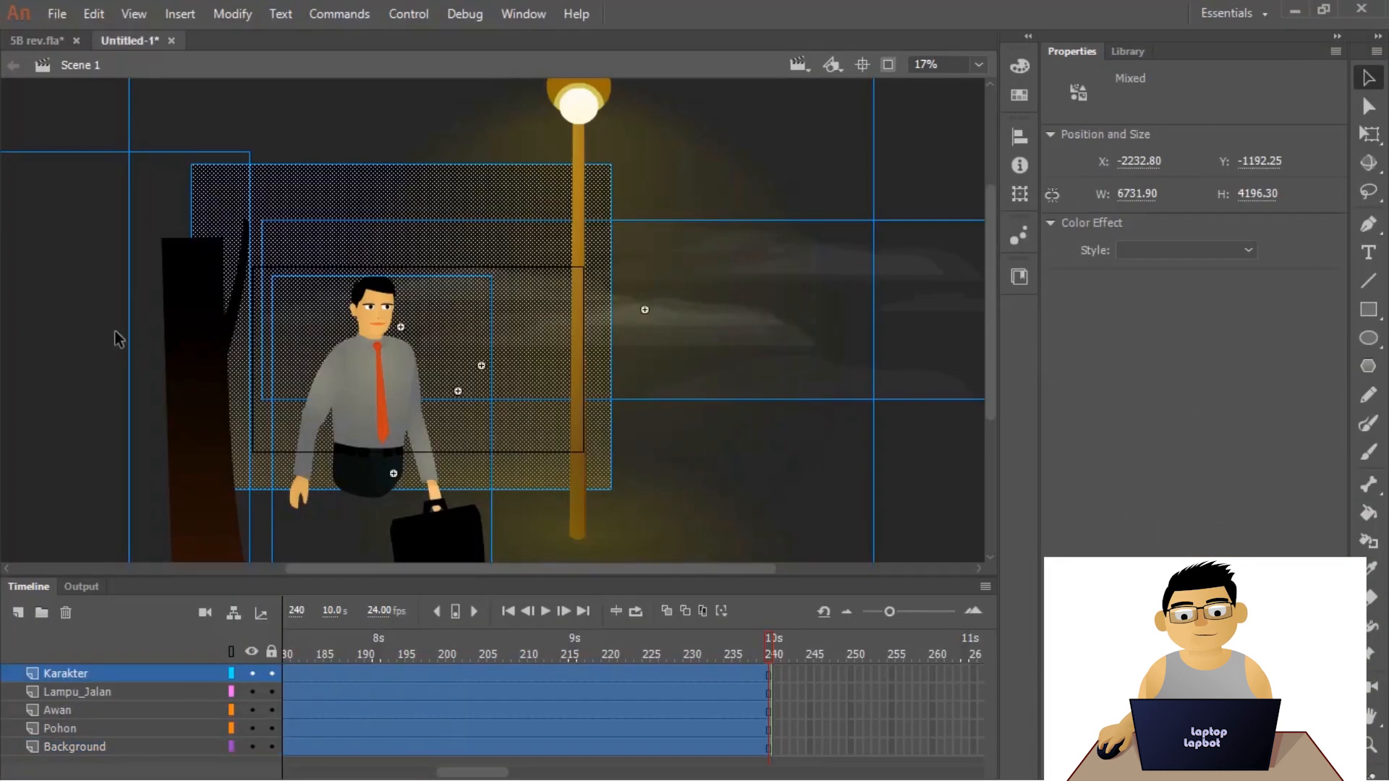
# - Open the tree symbol on the Pohon layer, move its tween's end keyframe to frame 192 and return to Scene 1
pyautogui.click(536, 477)
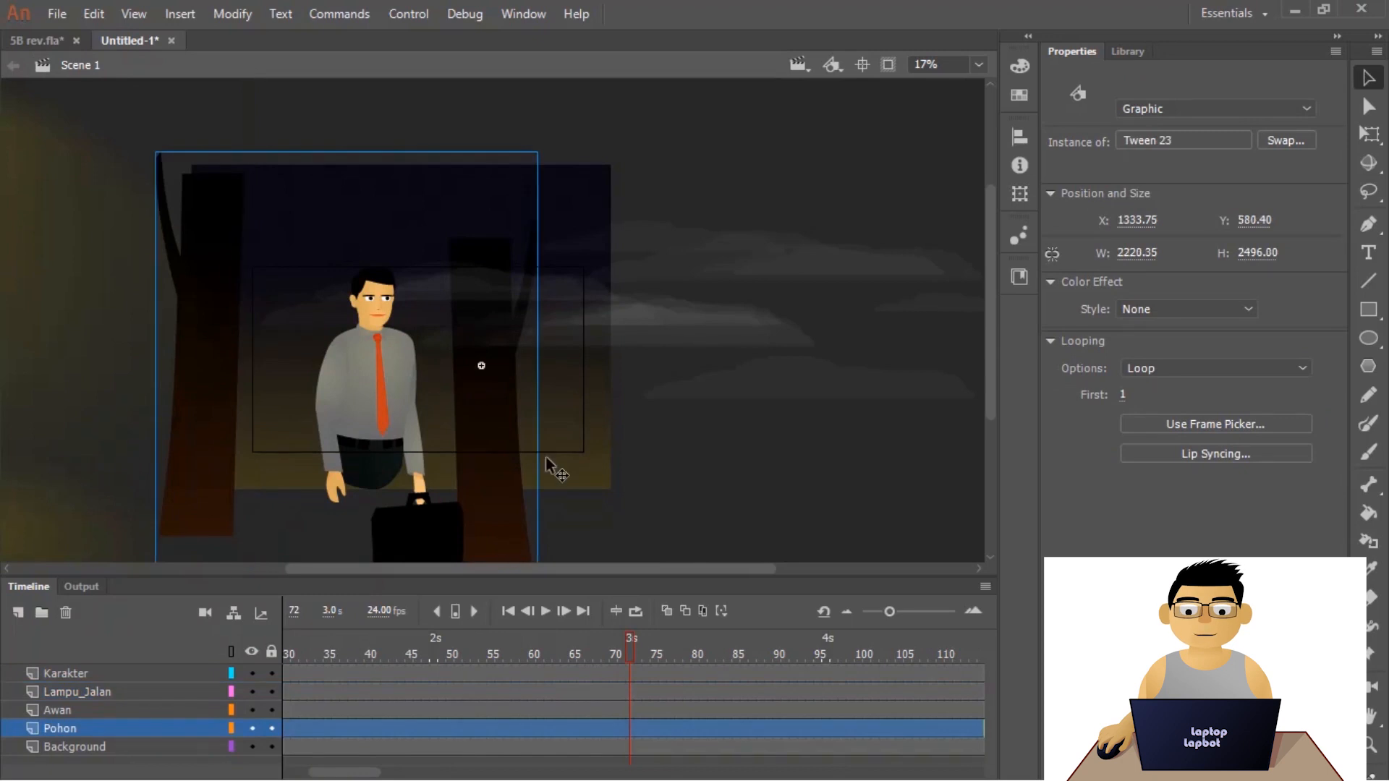
pyautogui.scroll(-3, 540, 483)
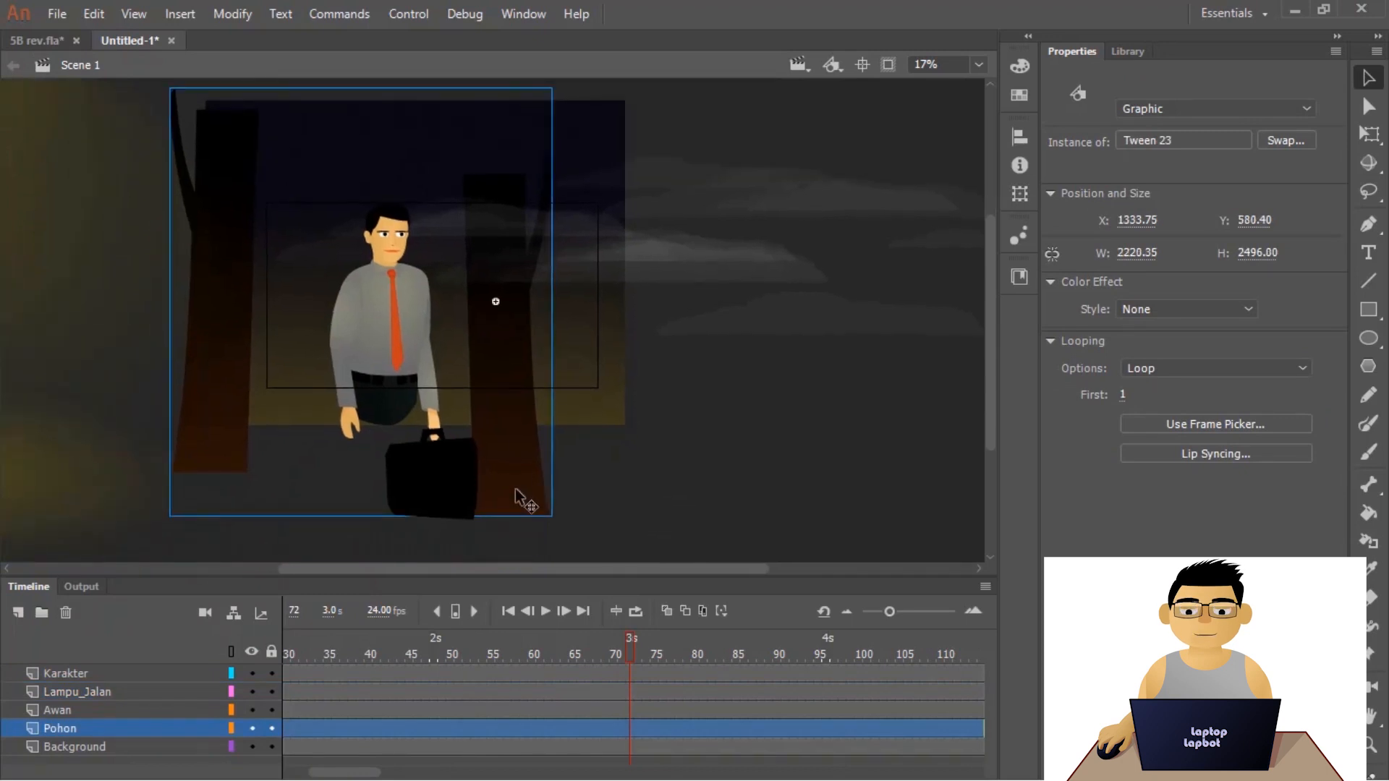
pyautogui.doubleClick(516, 491)
pyautogui.moveTo(612, 678); pyautogui.dragTo(995, 661)
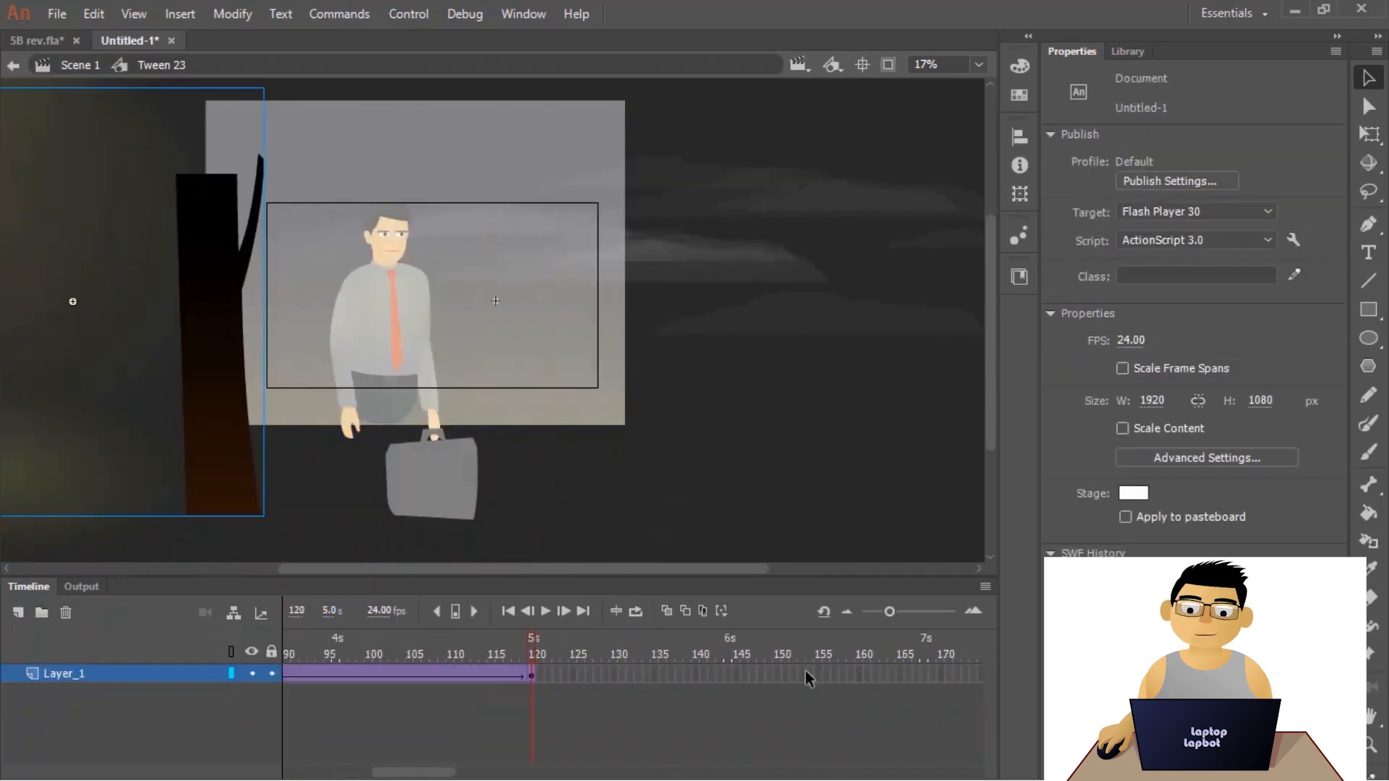
pyautogui.click(531, 675)
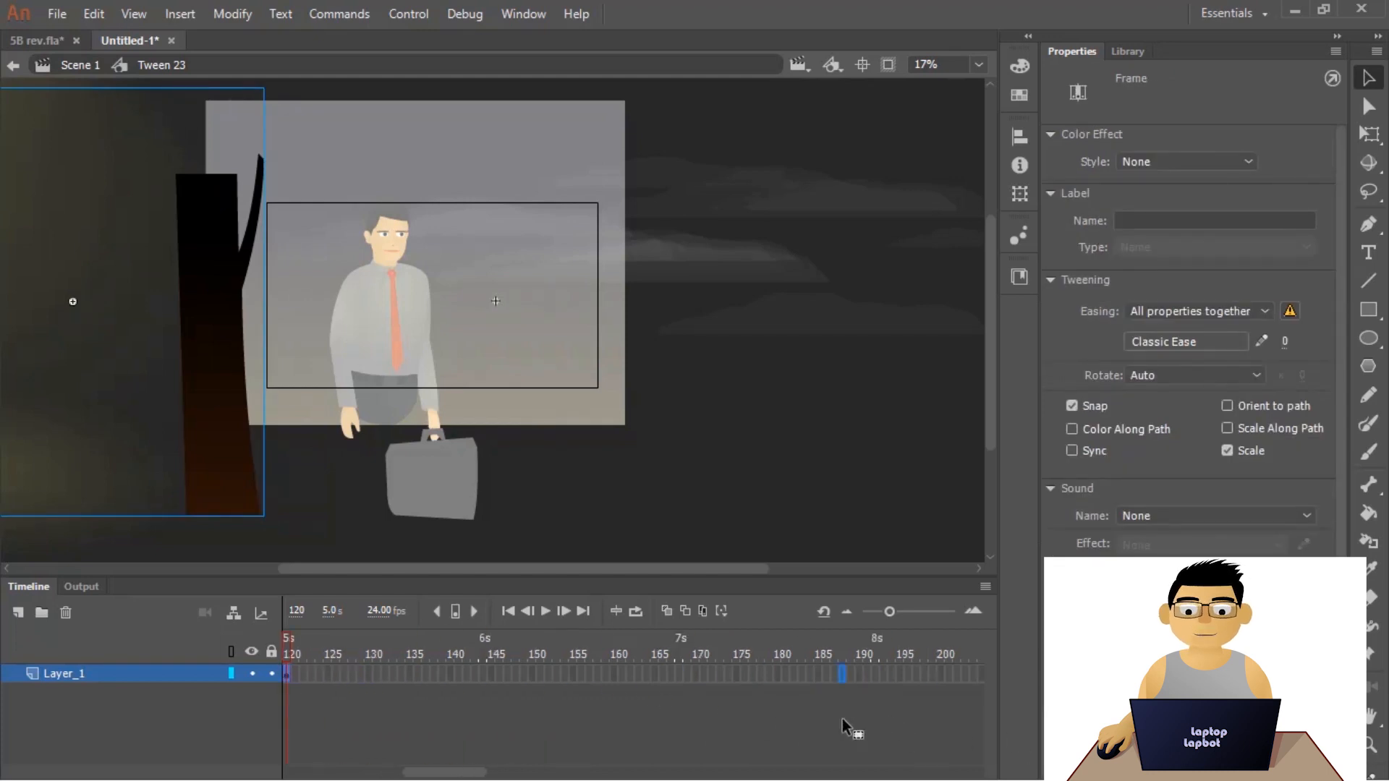
pyautogui.press('F5')
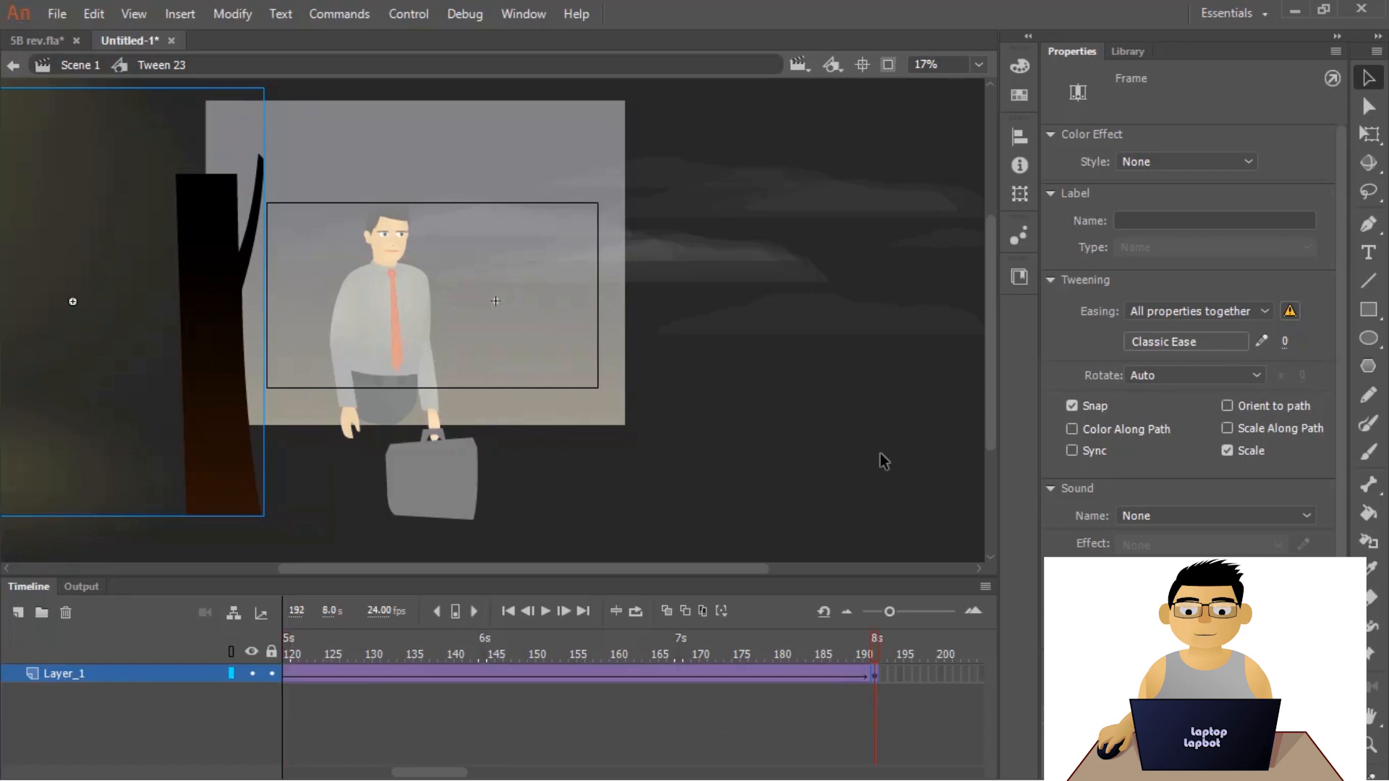
pyautogui.doubleClick(878, 450)
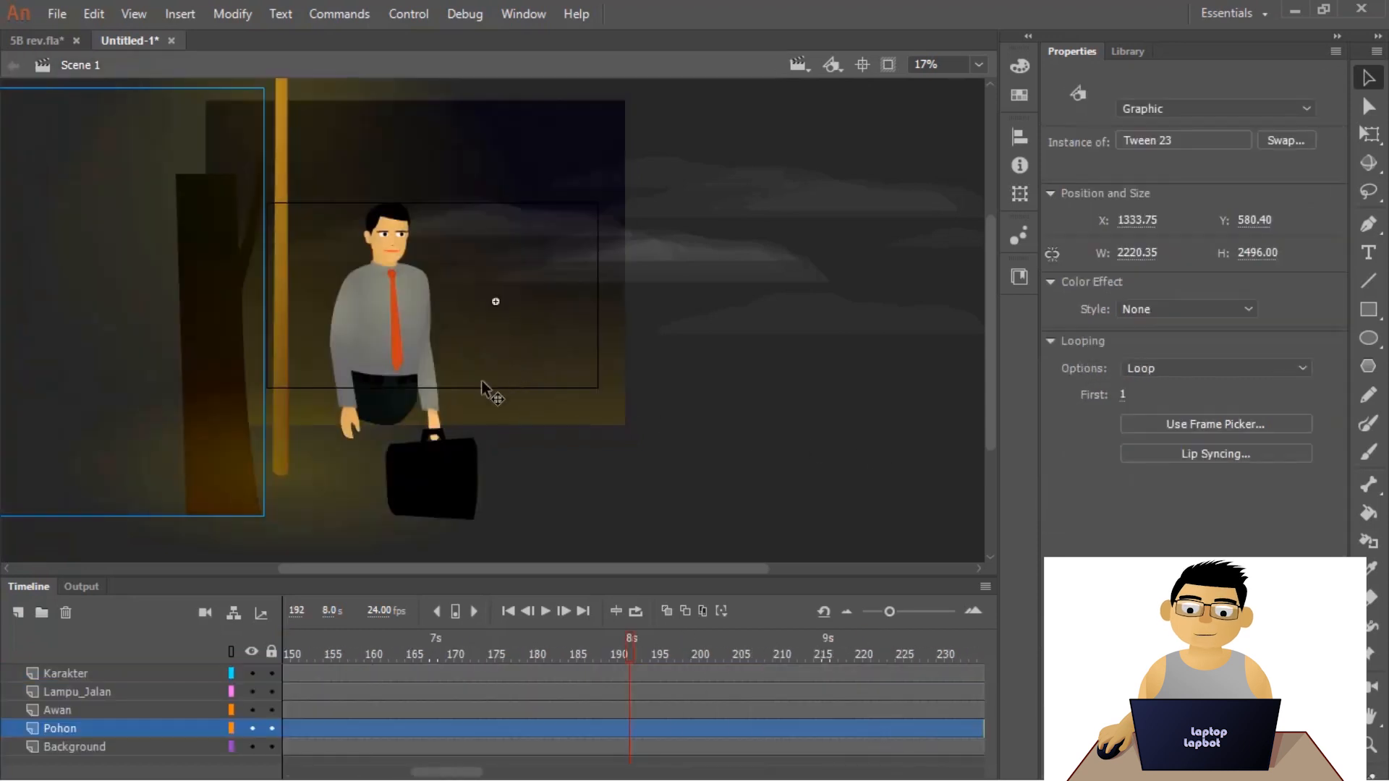
# - Move the end keyframe of the lamp symbol's tween to frame 95, and test the movie from Scene 1
pyautogui.click(358, 257)
pyautogui.doubleClick(415, 245)
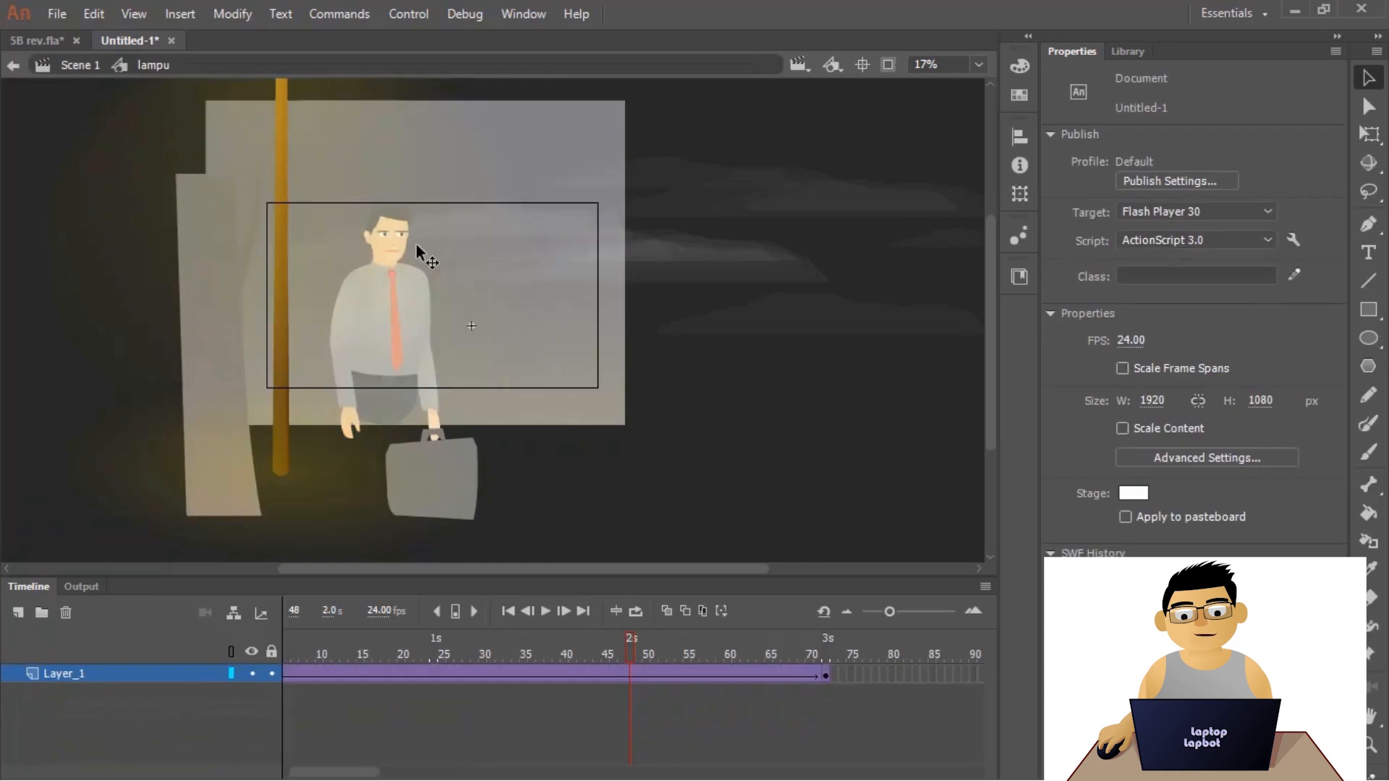
pyautogui.click(825, 664)
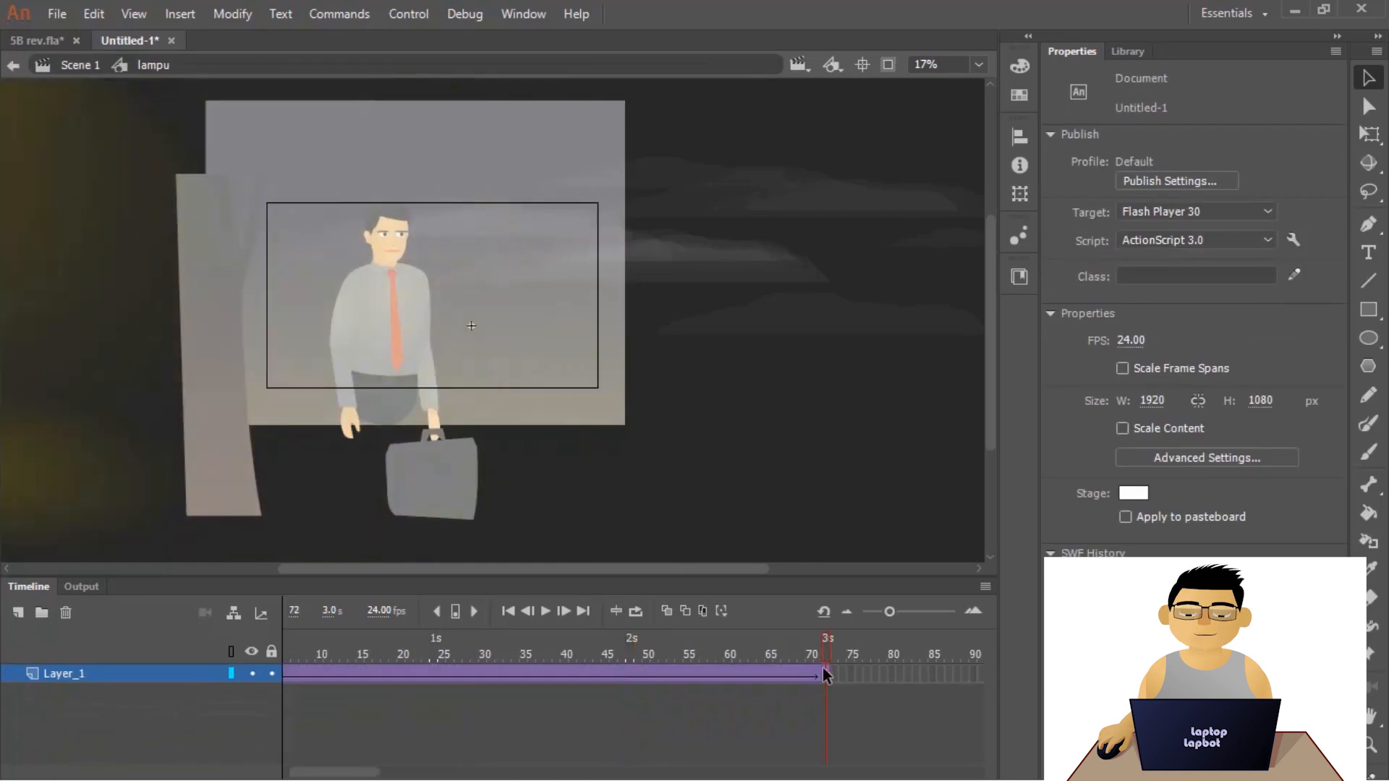
pyautogui.click(824, 674)
pyautogui.moveTo(826, 675)
pyautogui.mouseDown()
pyautogui.moveTo(927, 688)
pyautogui.moveTo(810, 688)
pyautogui.mouseUp()
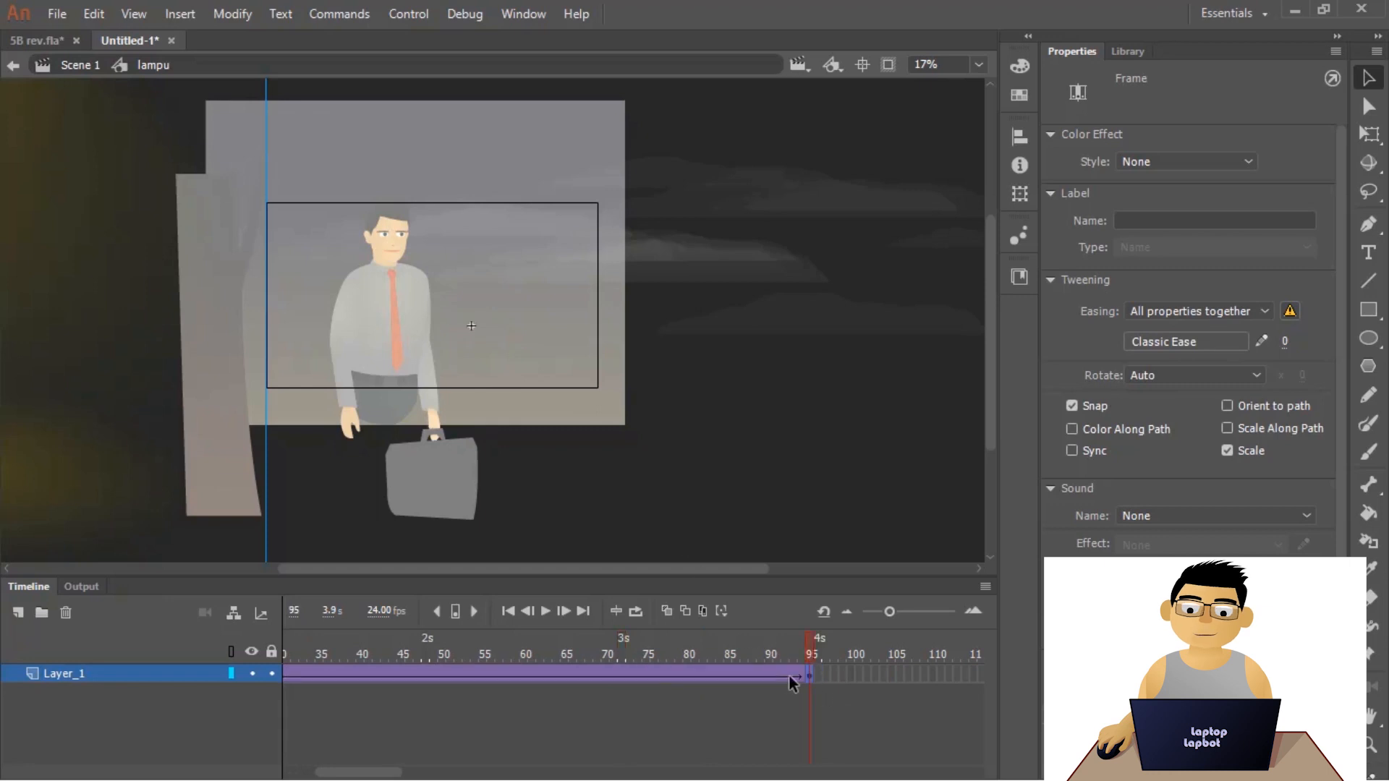
pyautogui.doubleClick(606, 311)
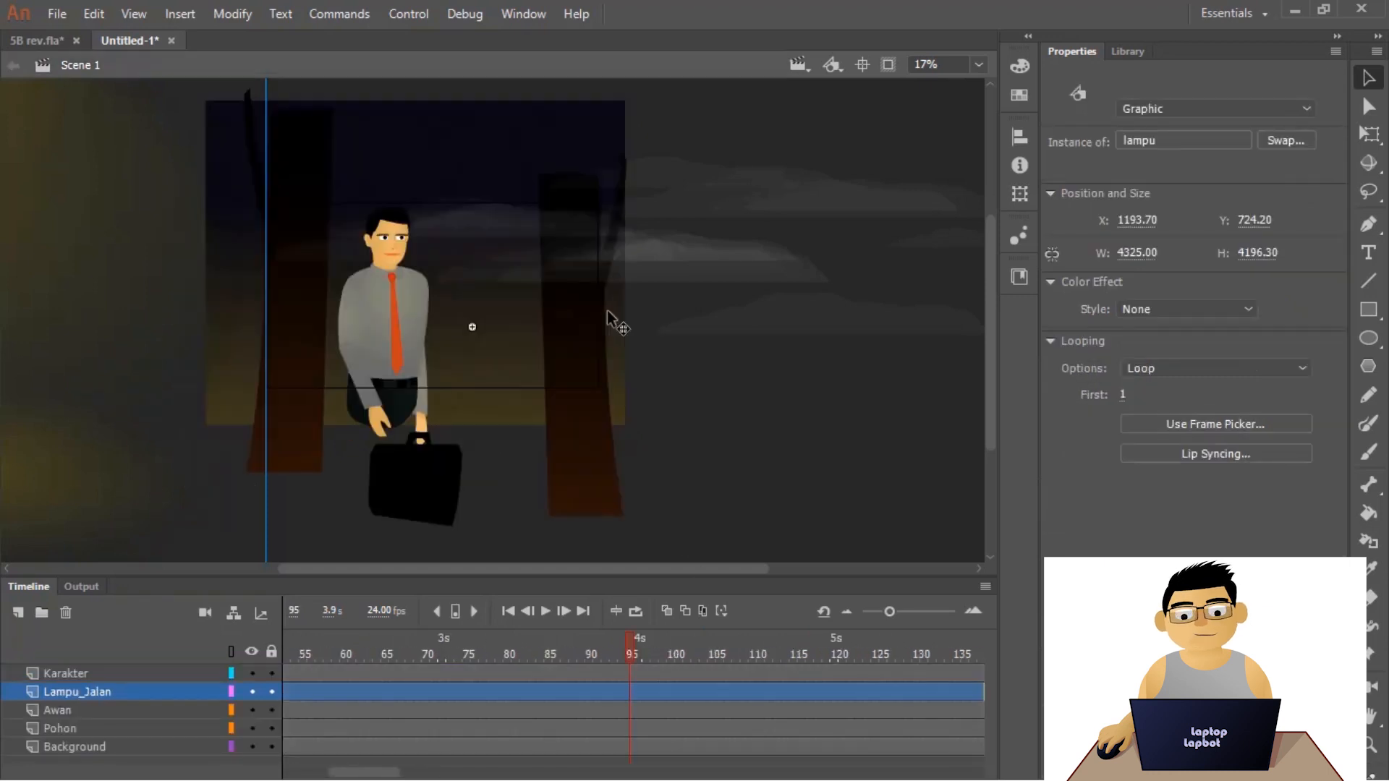
pyautogui.hotkey('ctrl', 'Return')
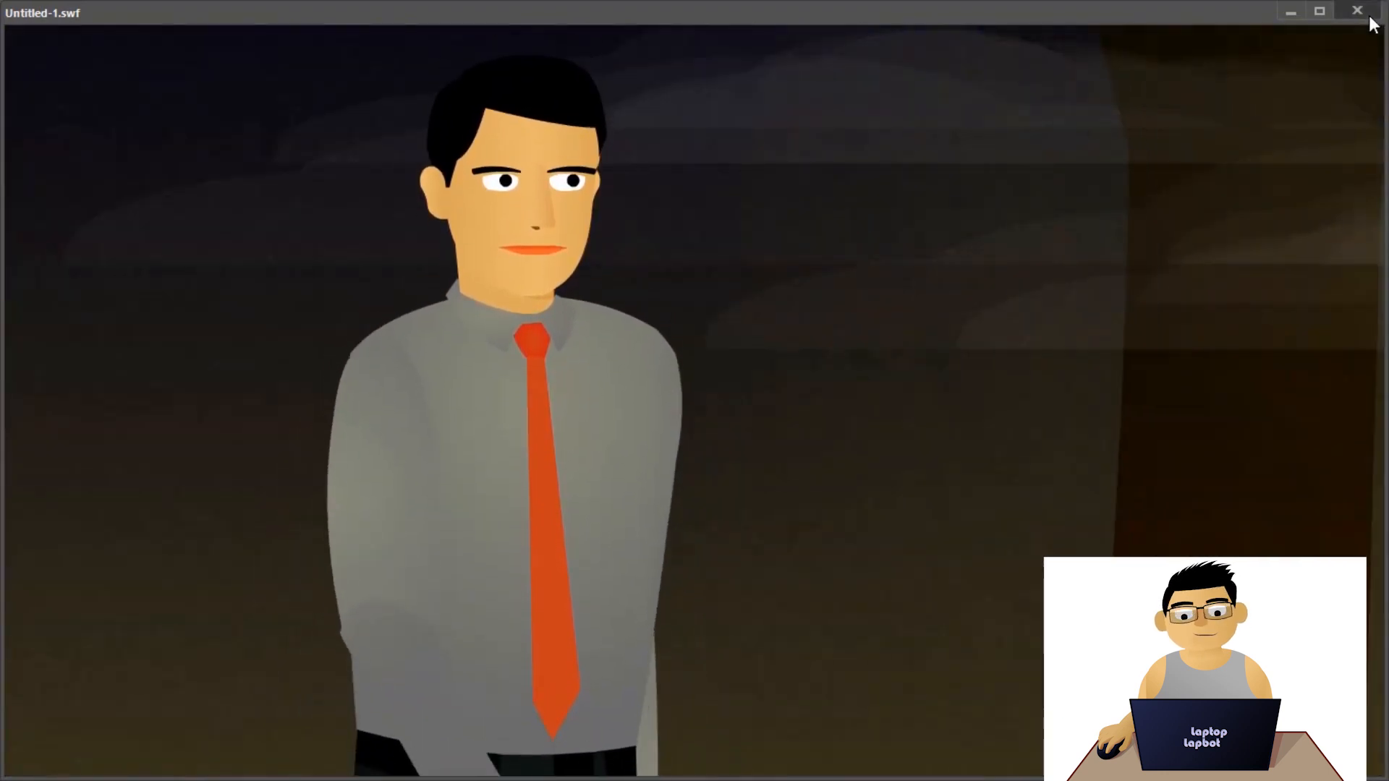
pyautogui.click(1357, 10)
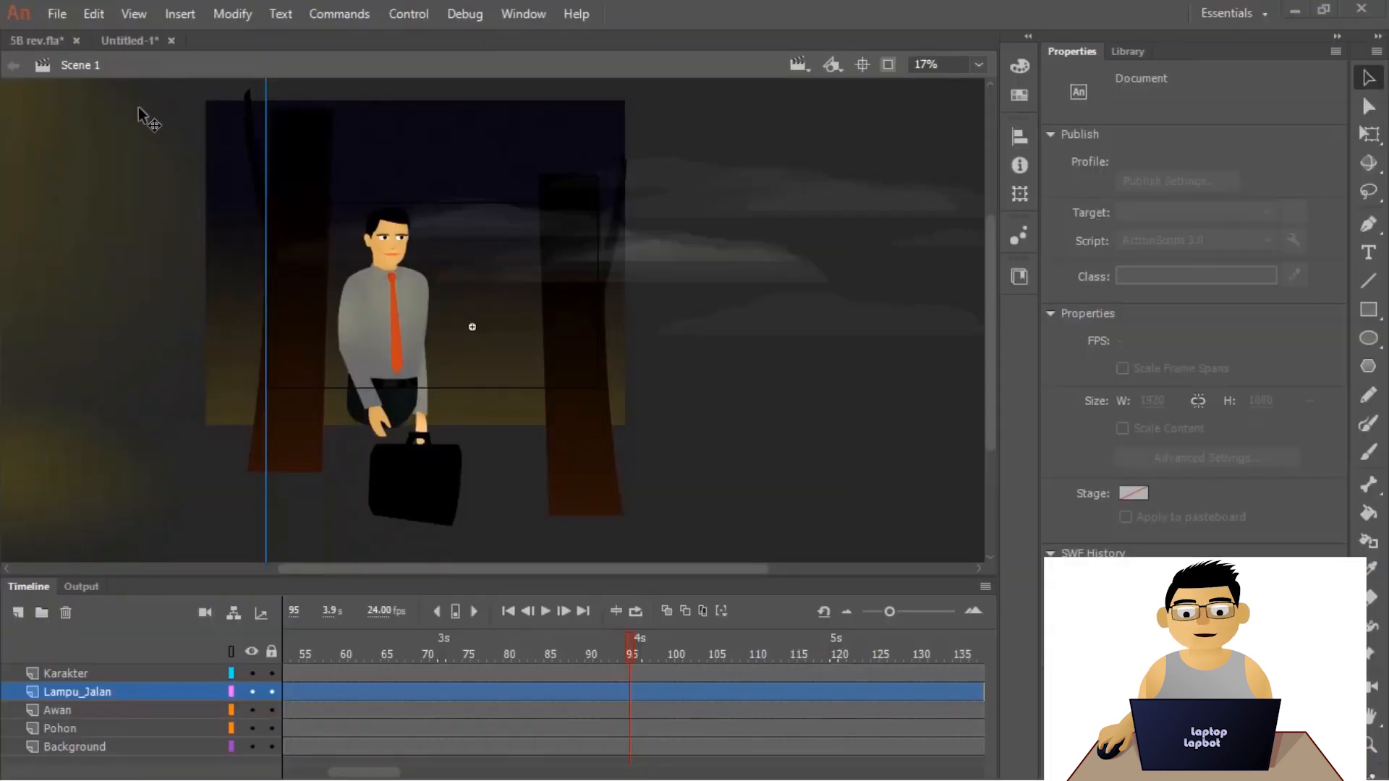
# - Switch to the 5B rev.fla document, return to Scene 1, and review its animation as a test movie and on the timeline
pyautogui.click(46, 46)
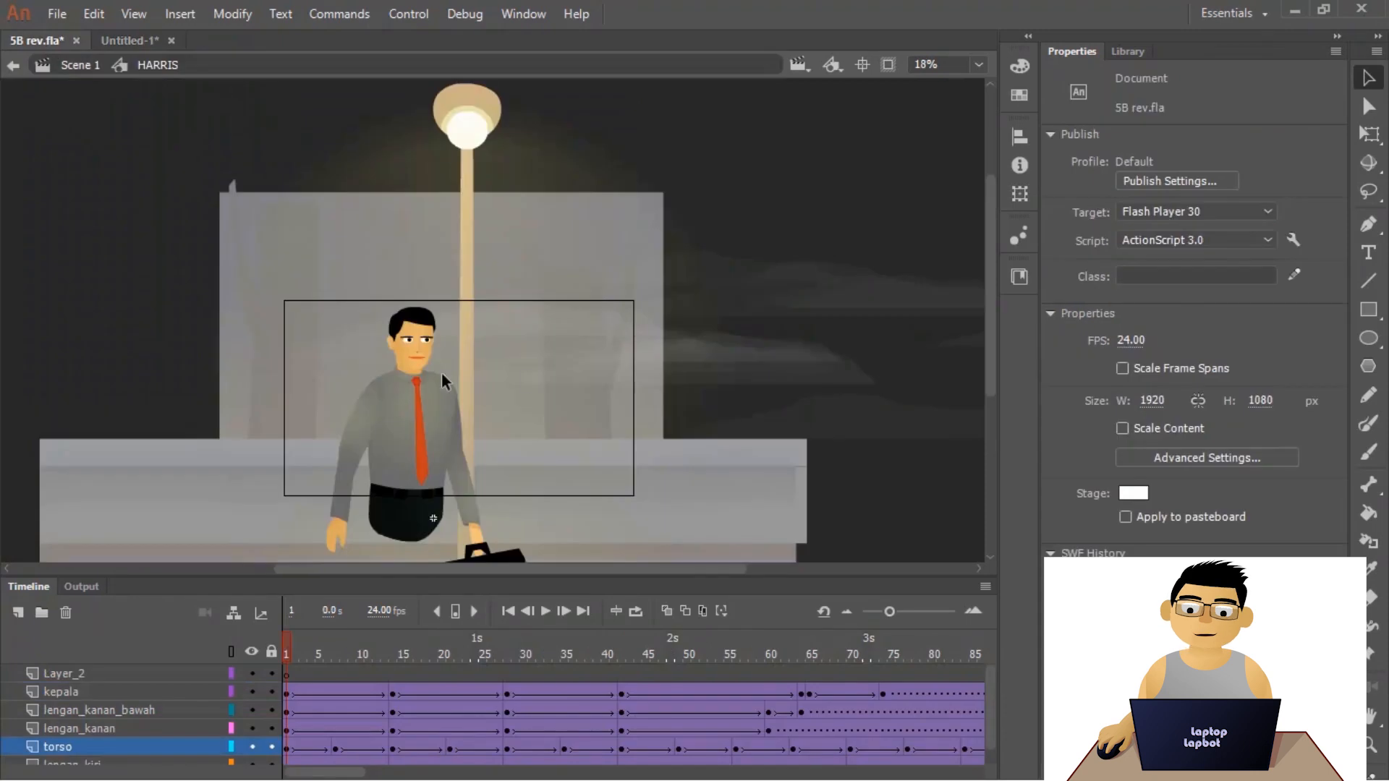
pyautogui.doubleClick(206, 219)
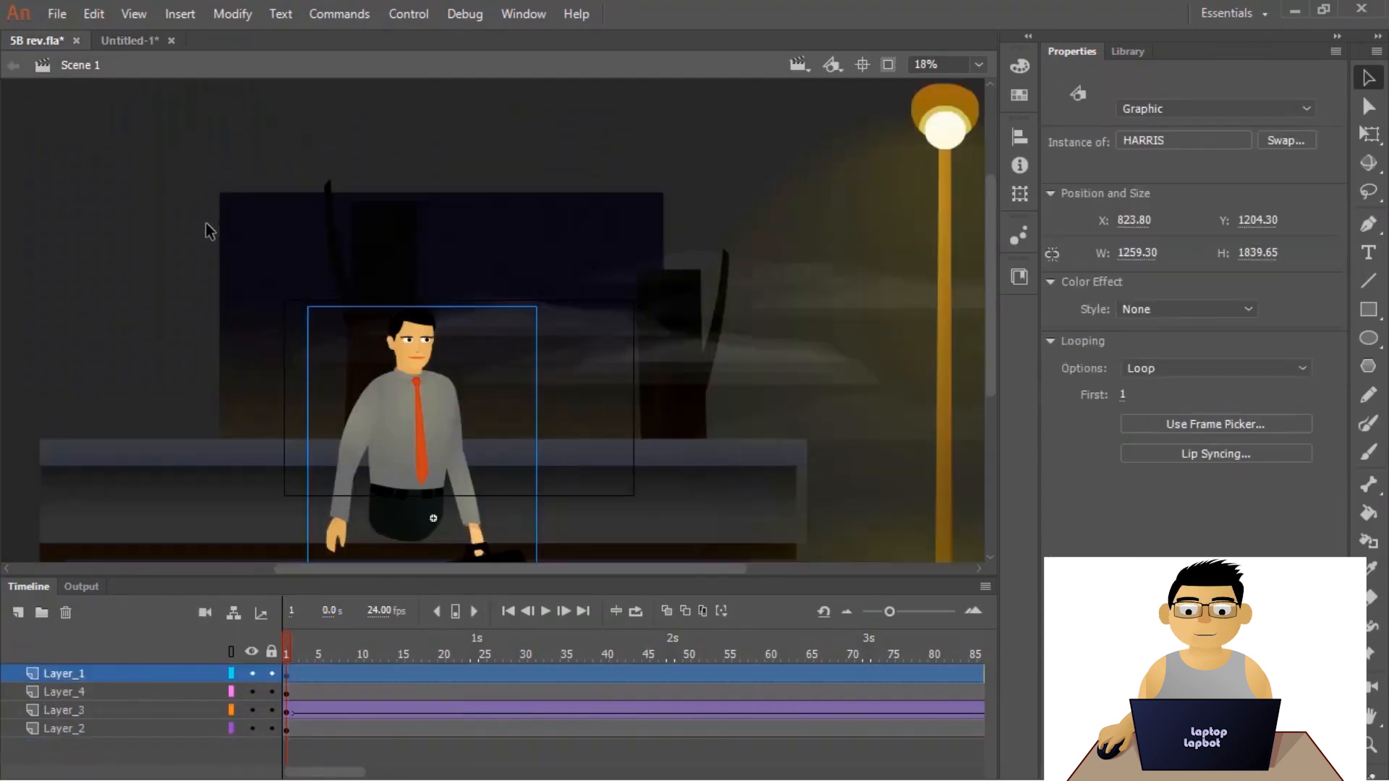
pyautogui.hotkey('ctrl', 'Return')
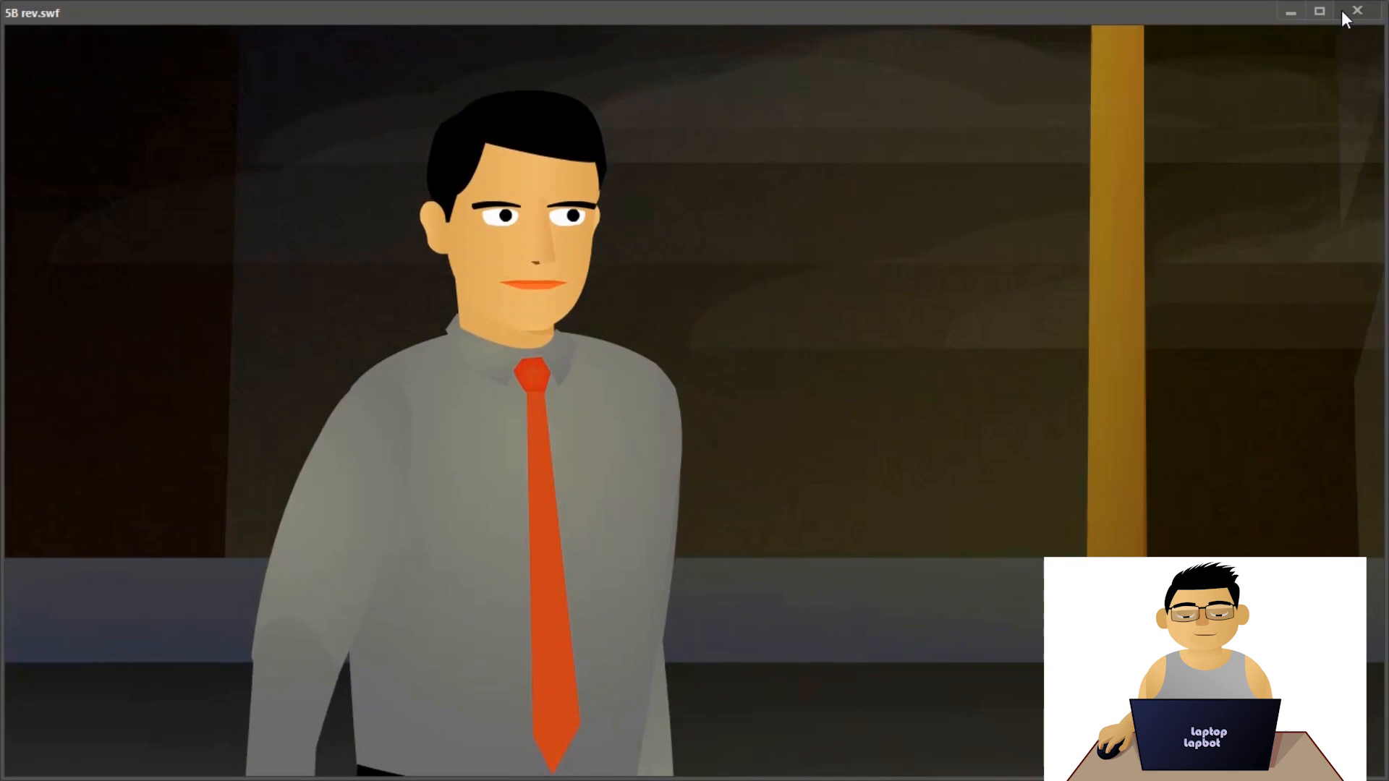
pyautogui.click(1355, 11)
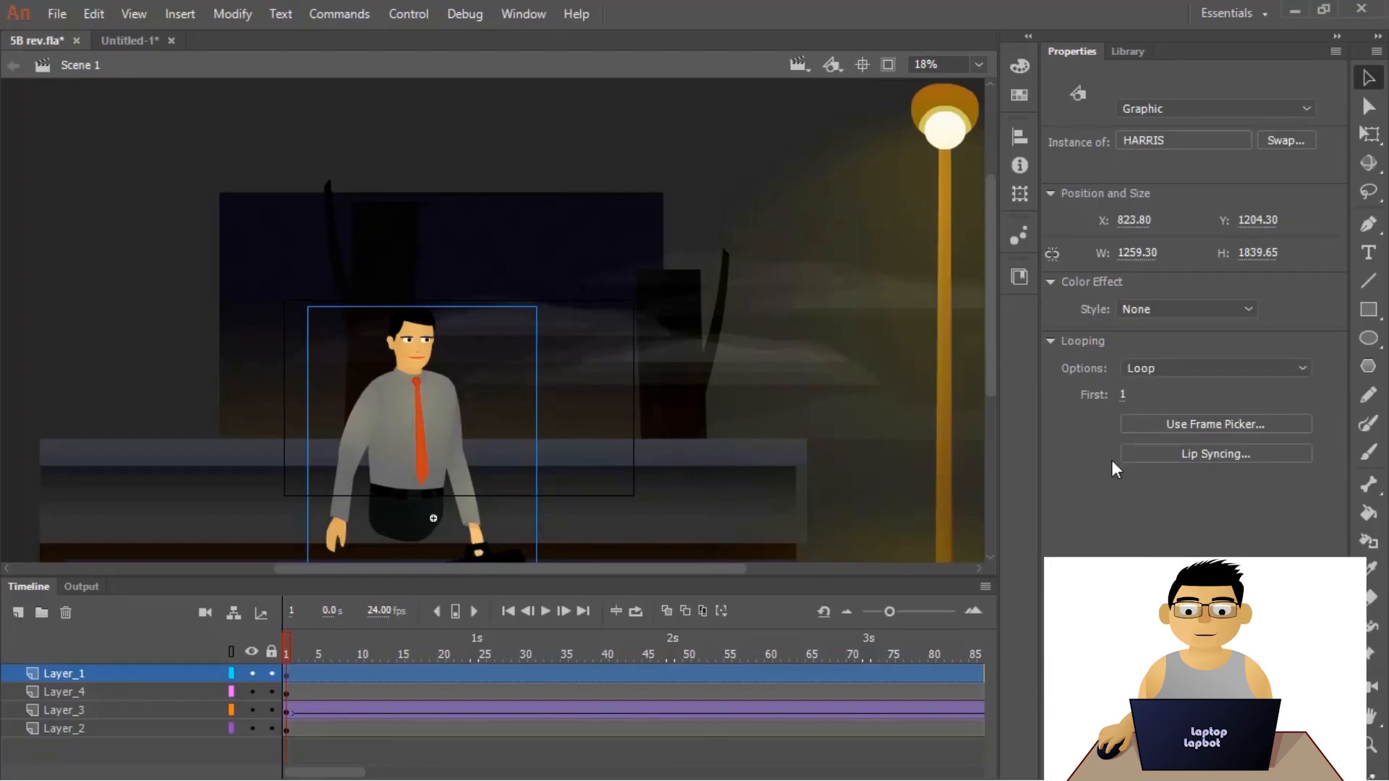
pyautogui.press('Return')
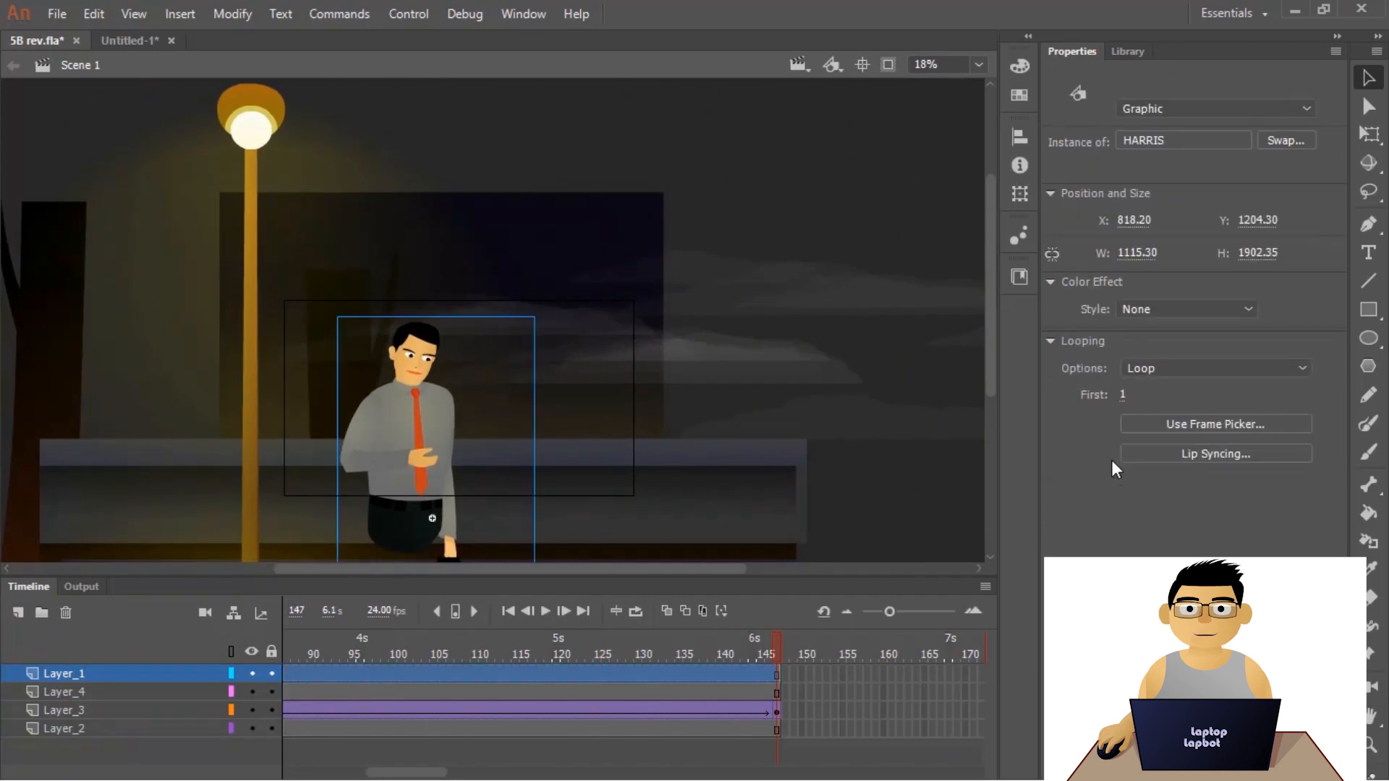
pyautogui.press('Return')
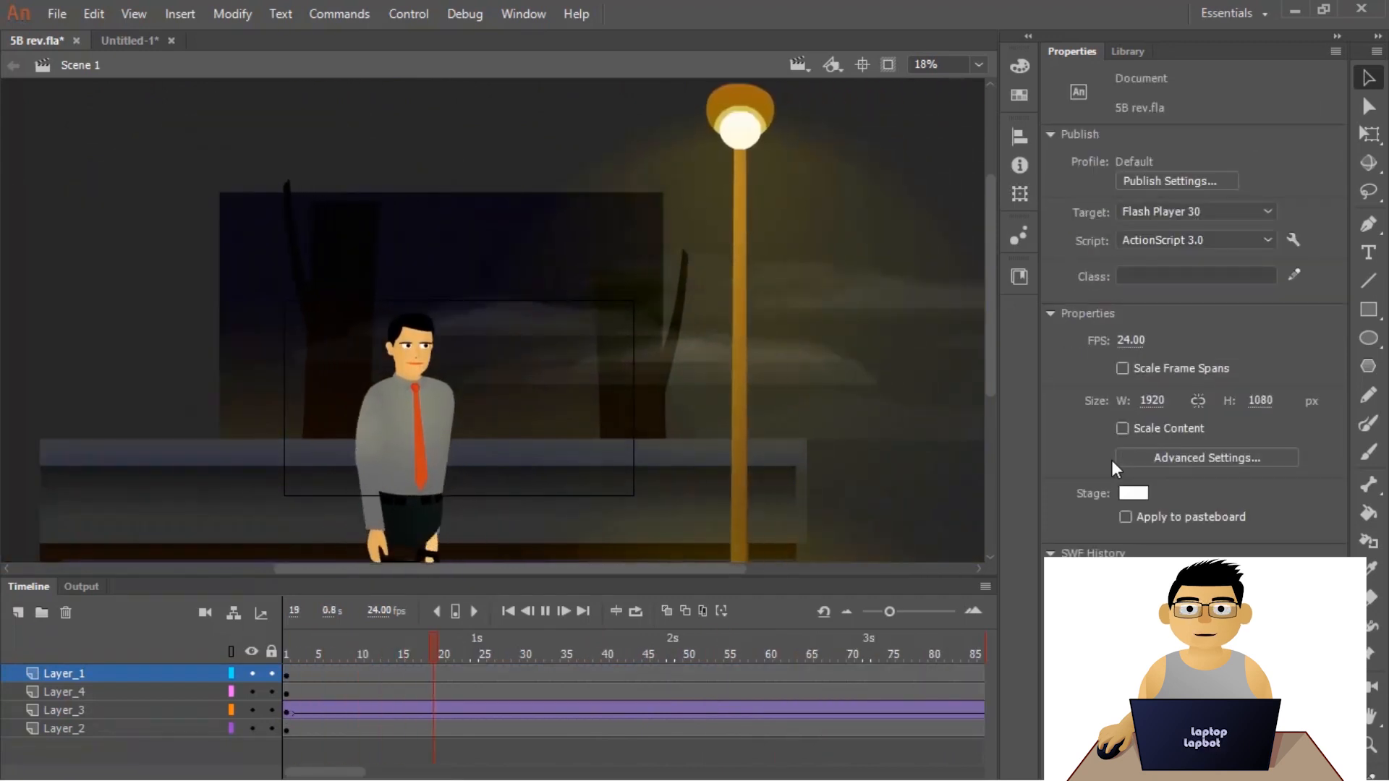